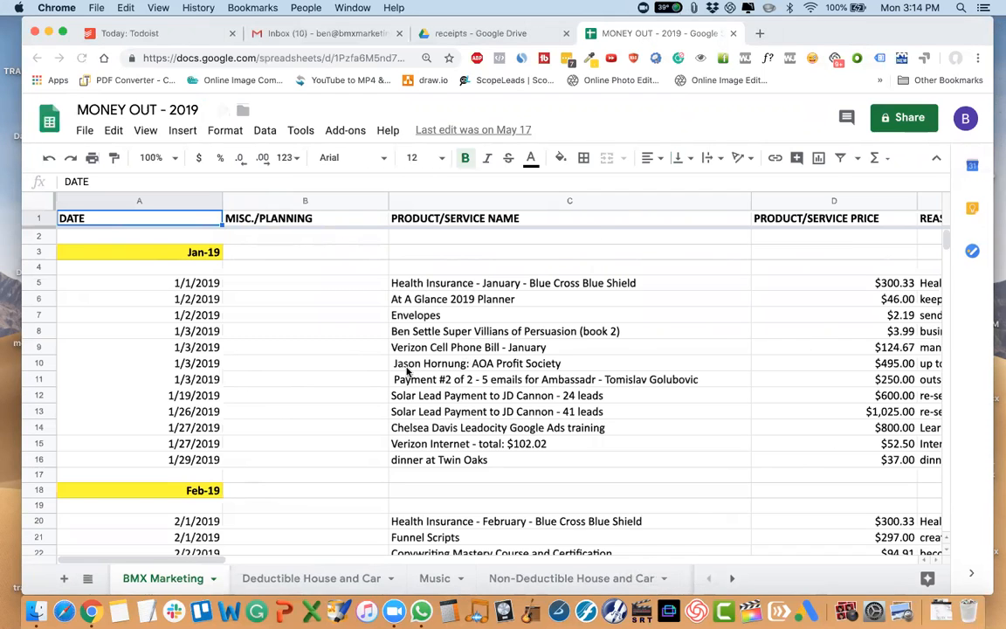
Review the Deductible House and Car, Music, Non-Deductible House and Car, and Training sheets, then return to the BMX Marketing sheet.
{"action": "left_click", "coordinate": [299, 579]}
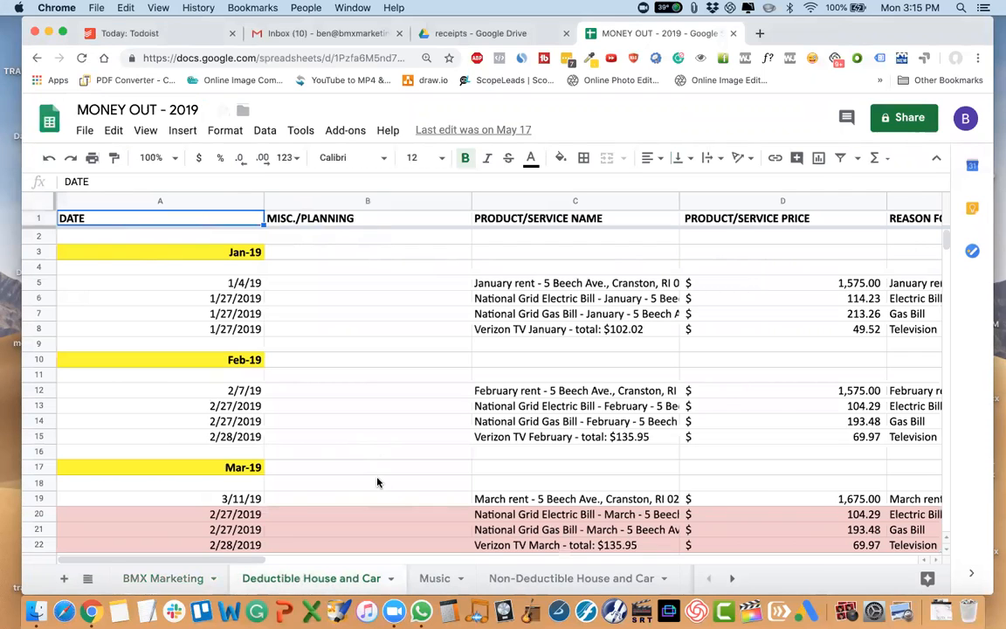
{"action": "scroll", "coordinate": [378, 482], "scroll_direction": "down", "scroll_amount": 2}
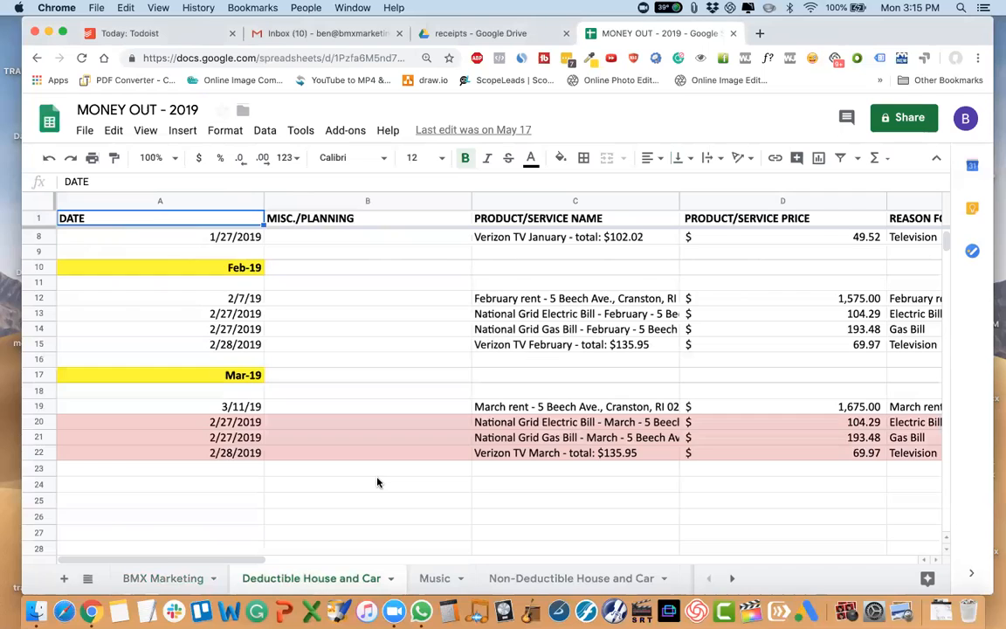
{"action": "scroll", "coordinate": [378, 482], "scroll_direction": "down", "scroll_amount": 2}
{"action": "scroll", "coordinate": [377, 482], "scroll_direction": "up", "scroll_amount": 1}
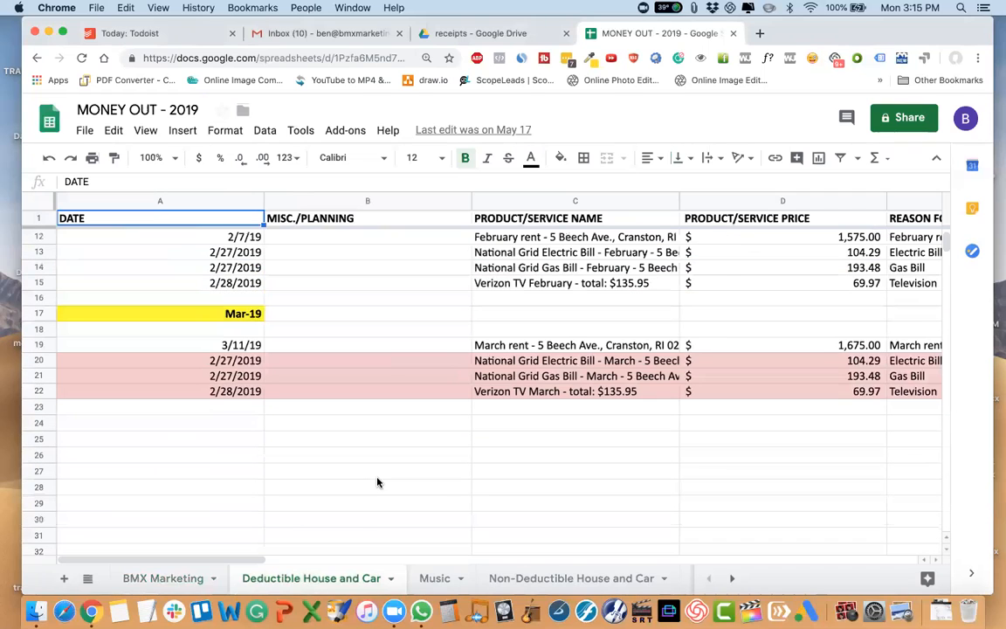
{"action": "left_click", "coordinate": [432, 578]}
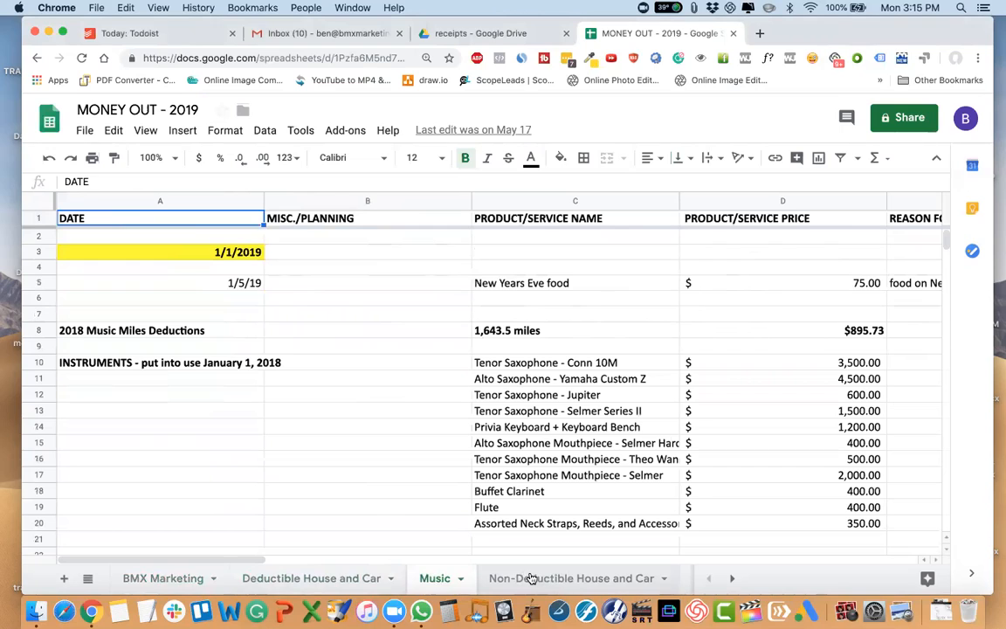
{"action": "scroll", "coordinate": [535, 581], "scroll_direction": "right", "scroll_amount": 2}
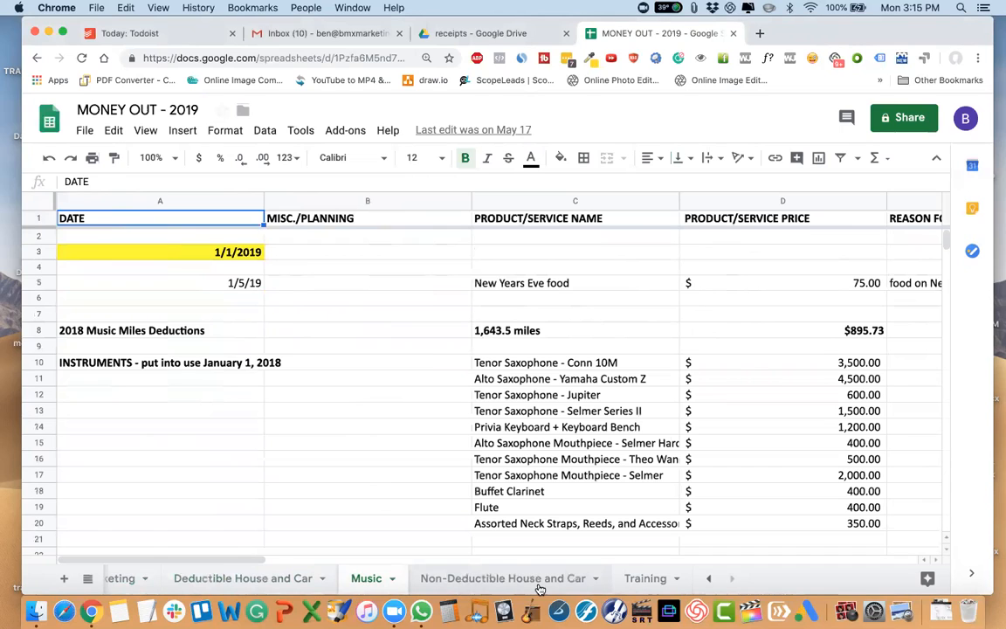
{"action": "left_click", "coordinate": [494, 579]}
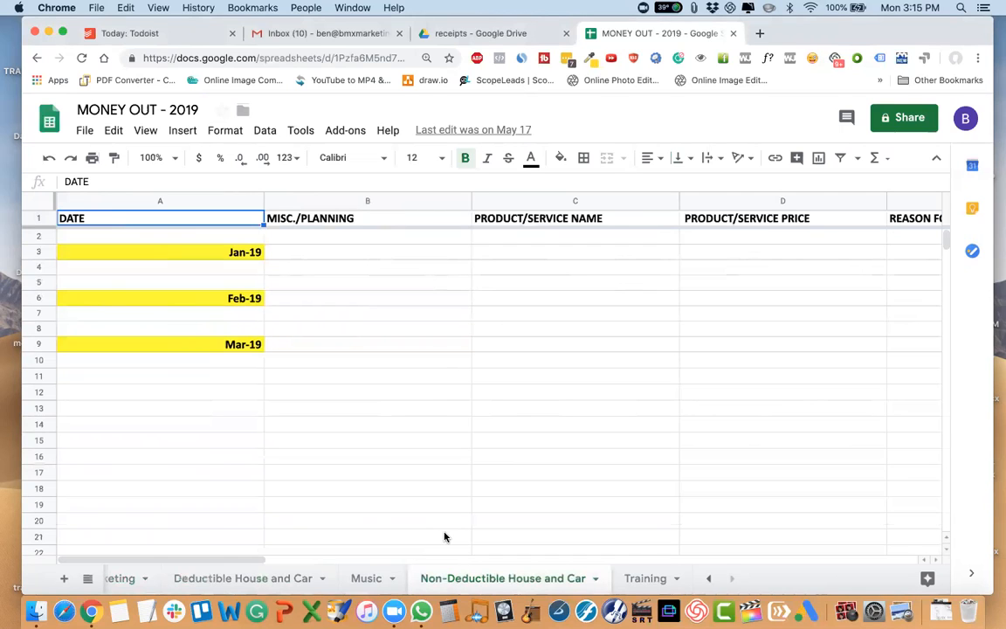
{"action": "left_click", "coordinate": [645, 578]}
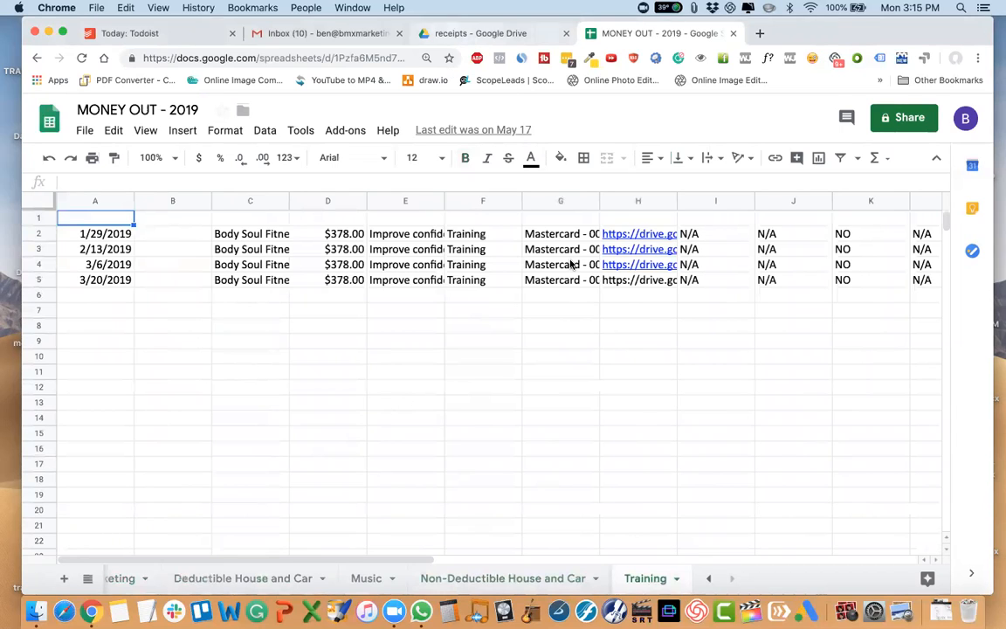
{"action": "left_click", "coordinate": [114, 578]}
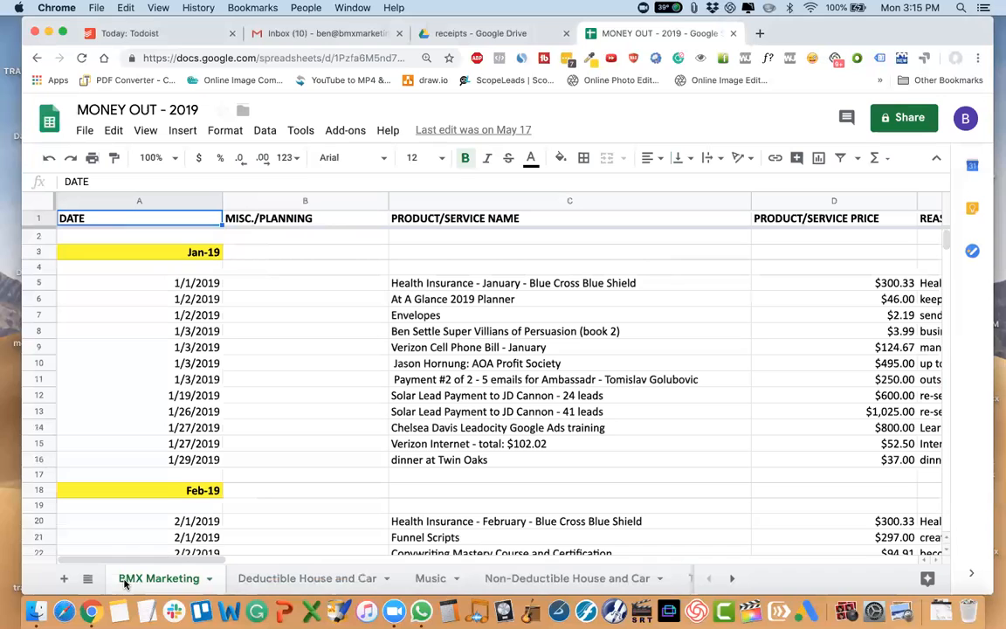
Go through the four other expense category sheets once more in order, ending back on BMX Marketing.
{"action": "left_click", "coordinate": [298, 577]}
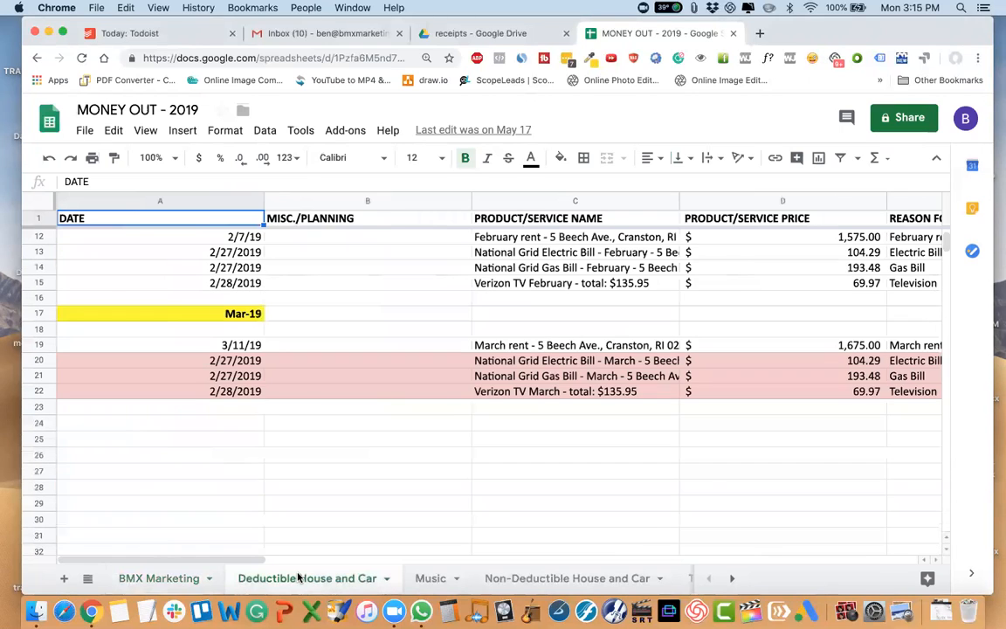
{"action": "left_click", "coordinate": [437, 578]}
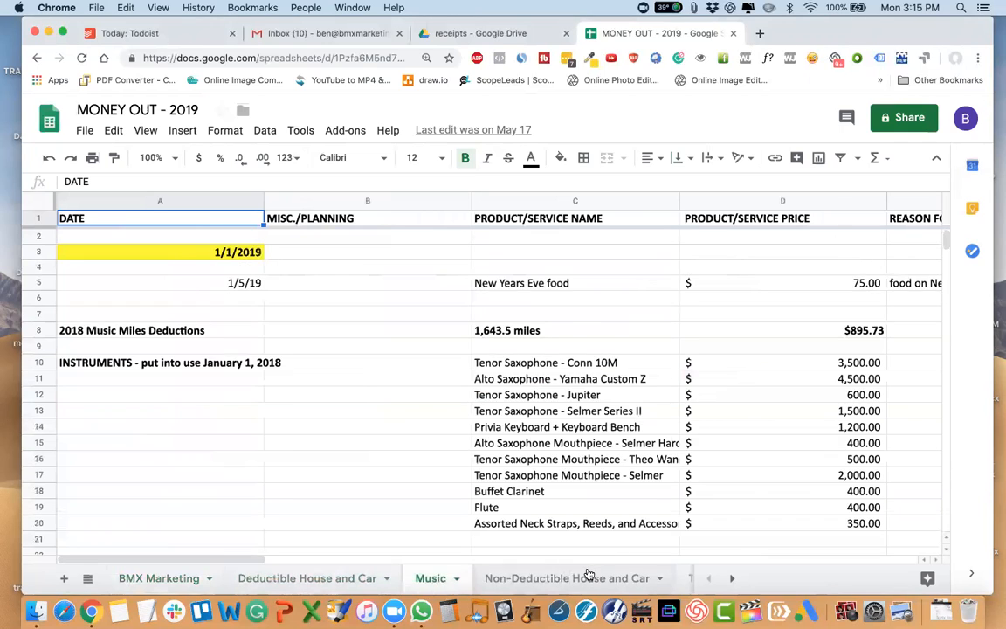
{"action": "left_click", "coordinate": [583, 575]}
{"action": "scroll", "coordinate": [586, 573], "scroll_direction": "right", "scroll_amount": 1}
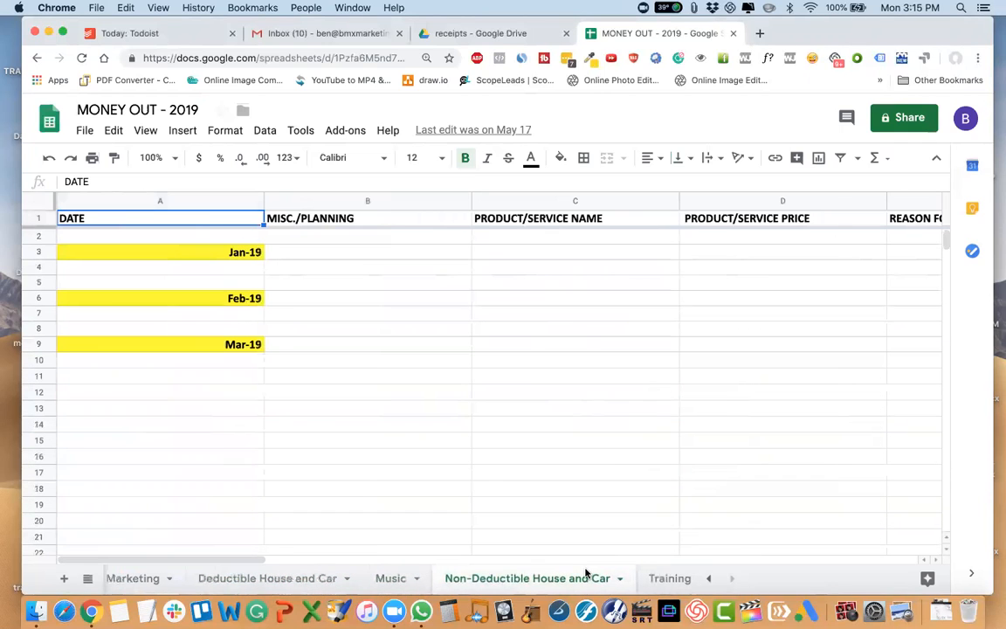
{"action": "left_click", "coordinate": [662, 579]}
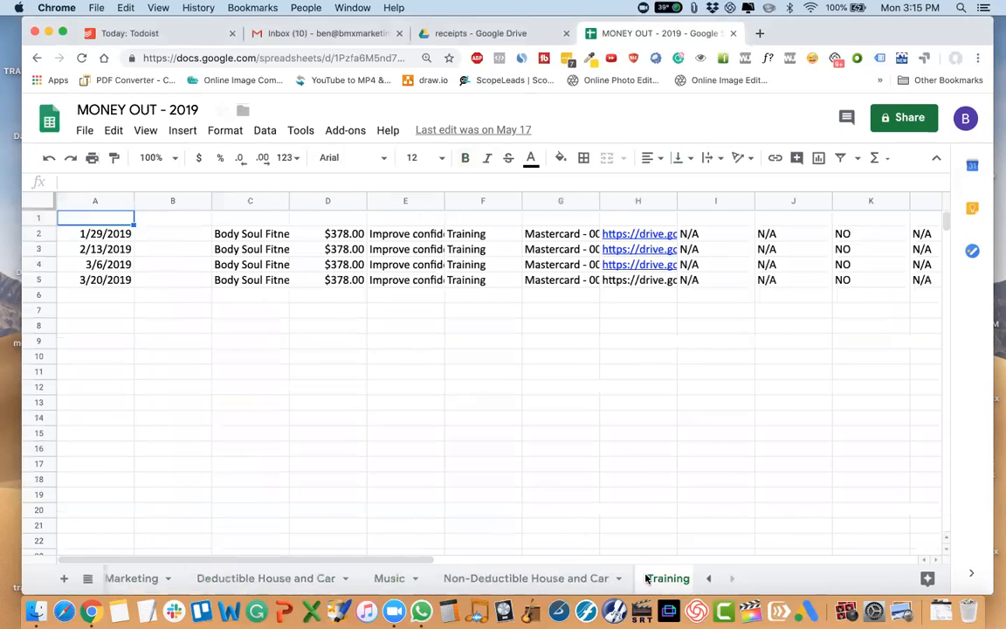
{"action": "scroll", "coordinate": [261, 581], "scroll_direction": "left", "scroll_amount": 1}
{"action": "left_click", "coordinate": [166, 578]}
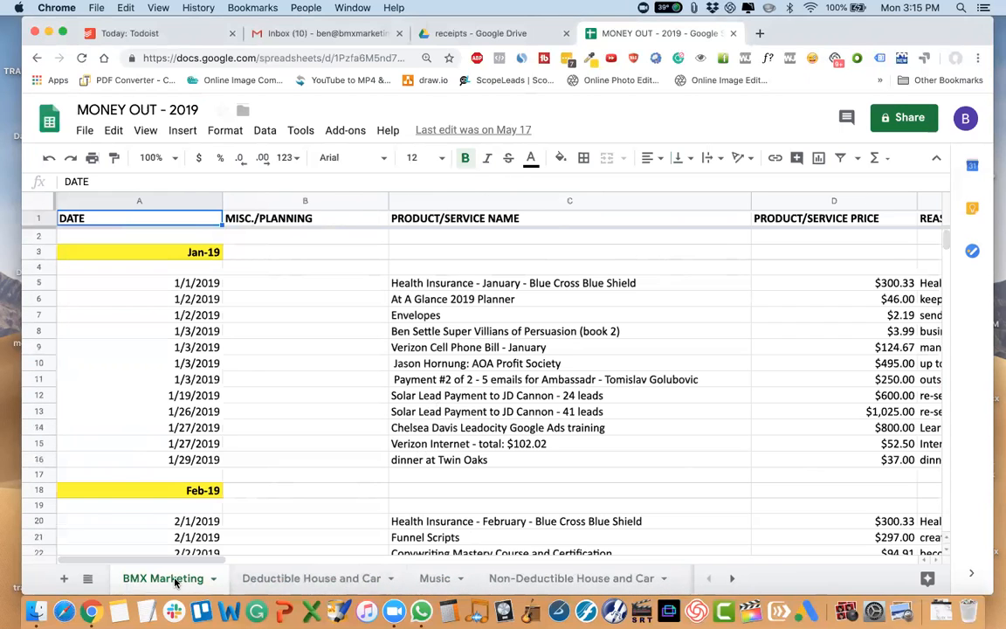
Switch to the 2019 receipts folder in Google Drive and skim its range of PDF and photo receipts.
{"action": "left_click", "coordinate": [457, 33]}
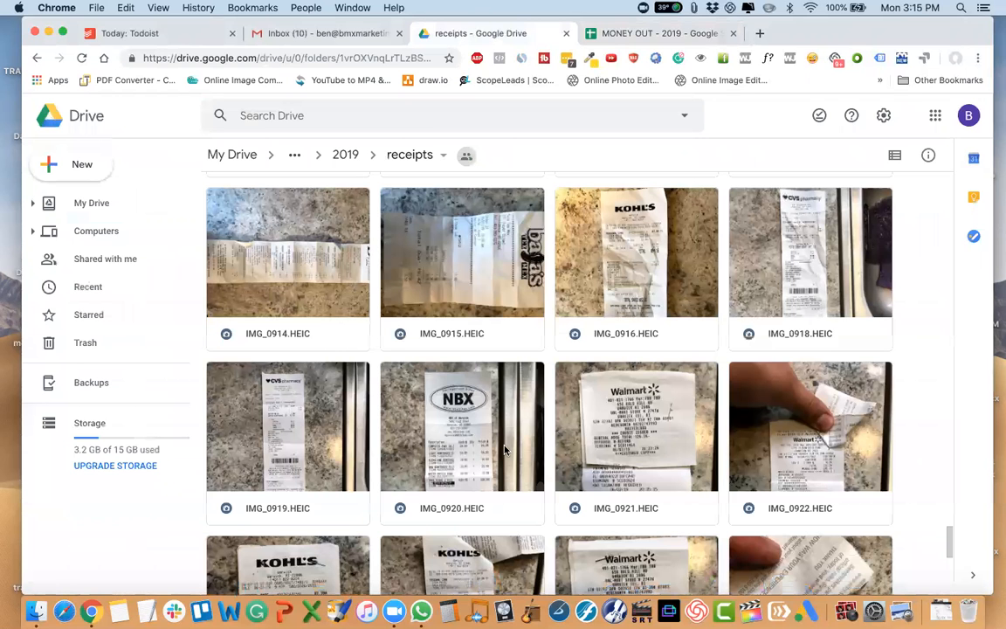
{"action": "scroll", "coordinate": [504, 449], "scroll_direction": "up", "scroll_amount": 2}
{"action": "scroll", "coordinate": [504, 449], "scroll_direction": "down", "scroll_amount": 5}
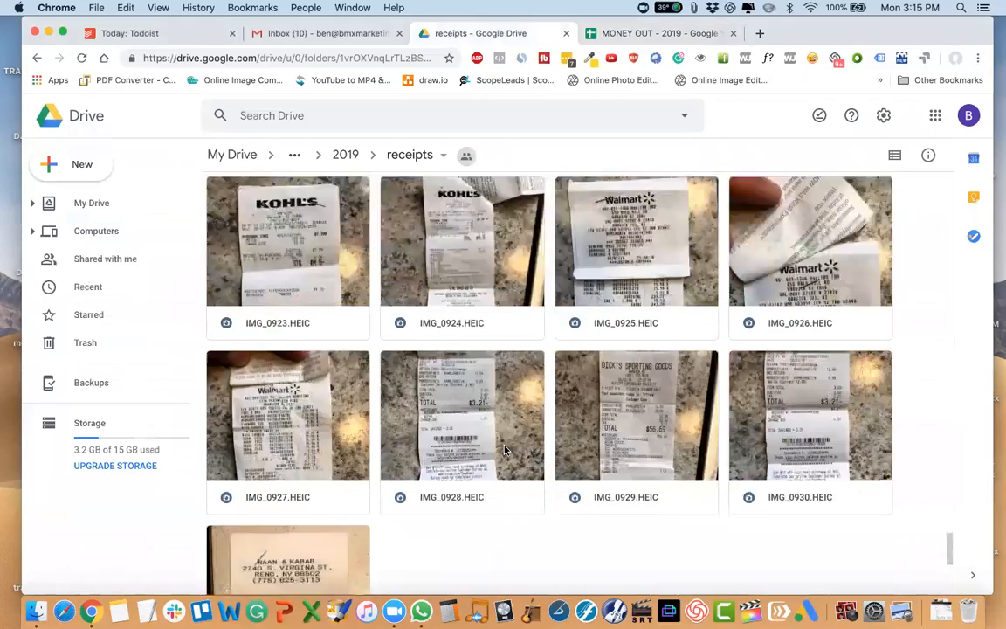
{"action": "scroll", "coordinate": [503, 450], "scroll_direction": "up", "scroll_amount": 10}
{"action": "scroll", "coordinate": [504, 450], "scroll_direction": "up", "scroll_amount": 15}
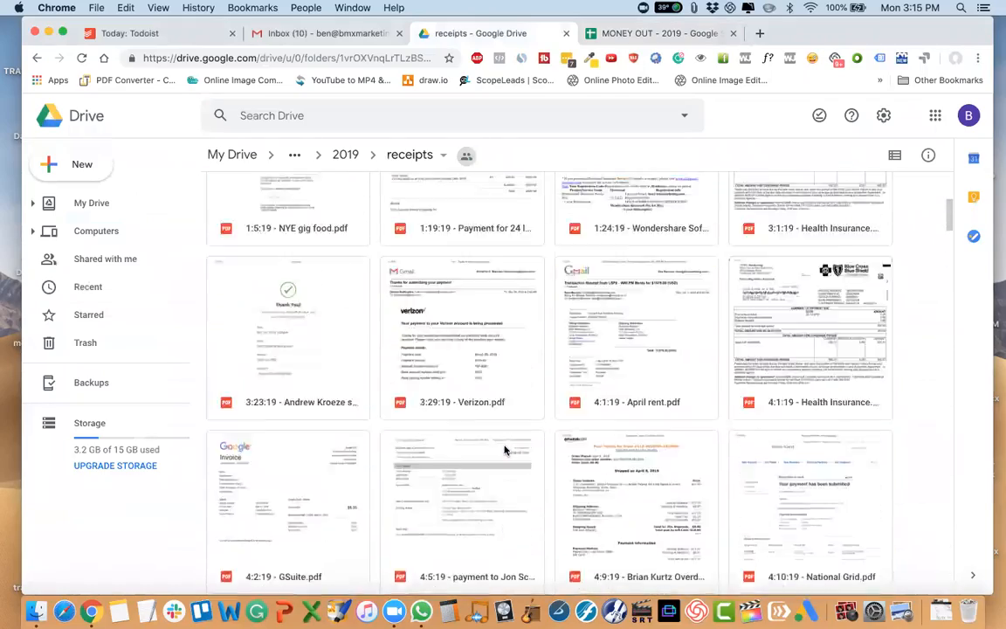
{"action": "scroll", "coordinate": [503, 450], "scroll_direction": "down", "scroll_amount": 10}
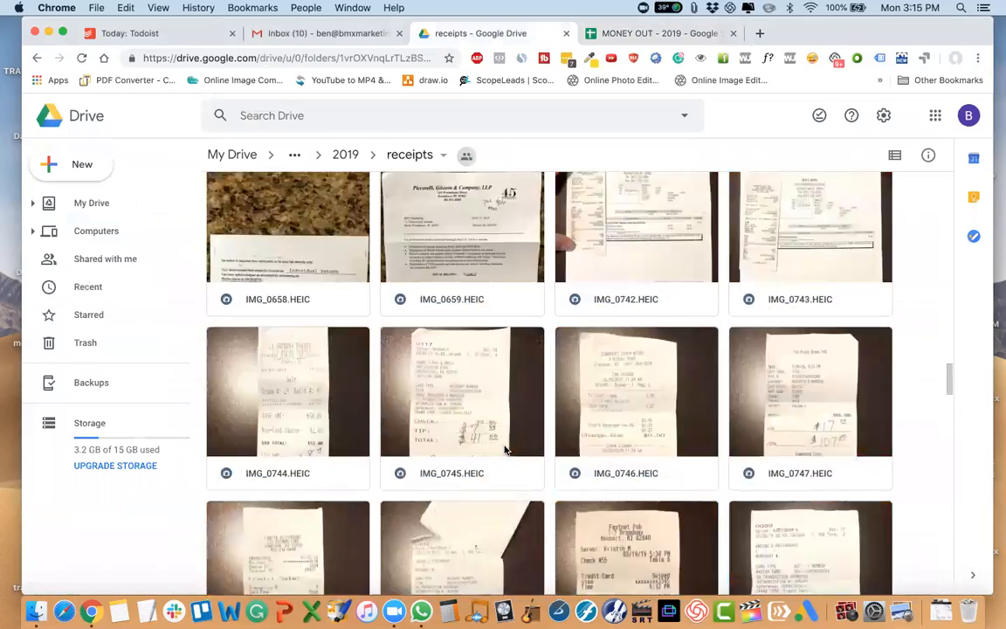
{"action": "scroll", "coordinate": [503, 449], "scroll_direction": "up", "scroll_amount": 8}
{"action": "scroll", "coordinate": [504, 449], "scroll_direction": "up", "scroll_amount": 5}
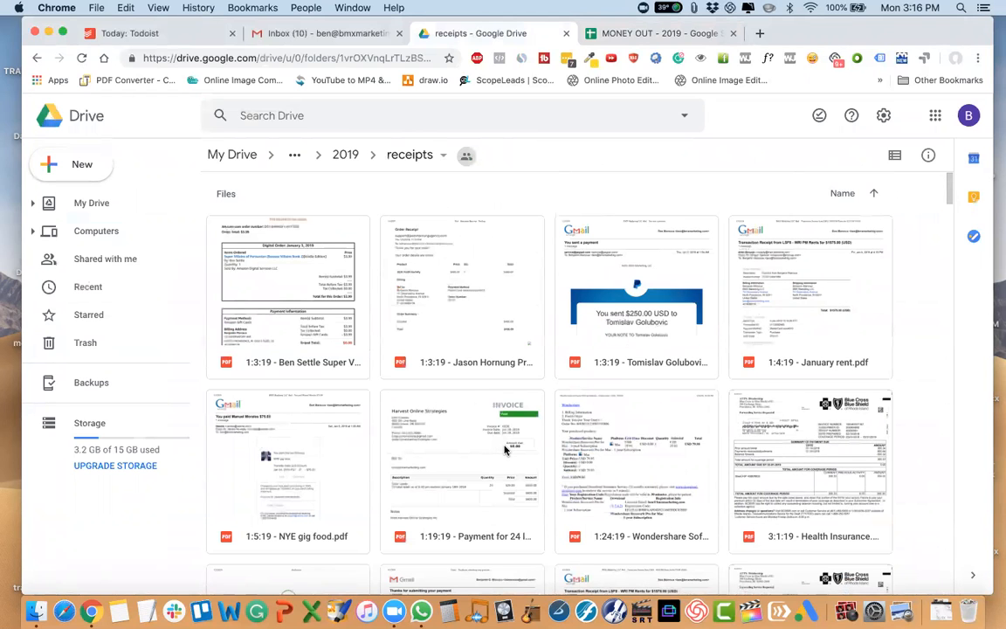
Examine the dated PDF receipts and the photographed checks and receipts, and select IMG_0745.HEIC.
{"action": "scroll", "coordinate": [504, 449], "scroll_direction": "down", "scroll_amount": 8}
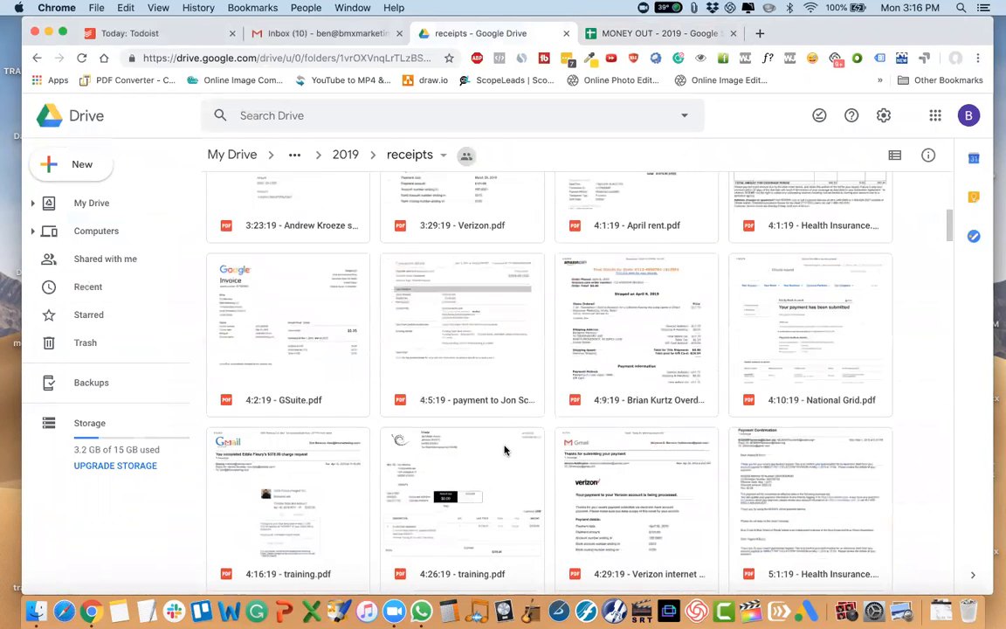
{"action": "scroll", "coordinate": [504, 449], "scroll_direction": "down", "scroll_amount": 2}
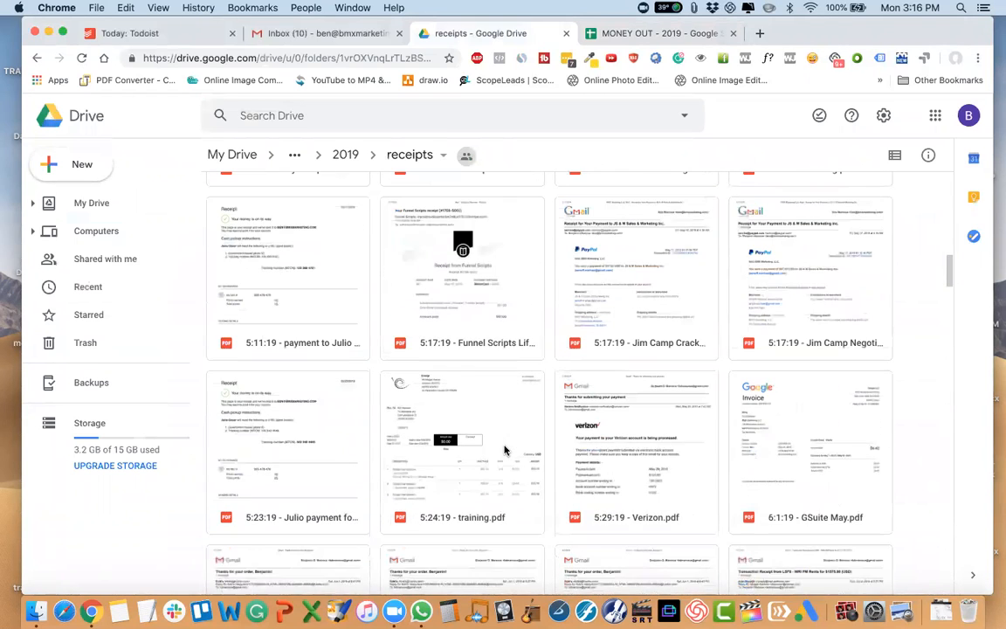
{"action": "scroll", "coordinate": [504, 450], "scroll_direction": "down", "scroll_amount": 7}
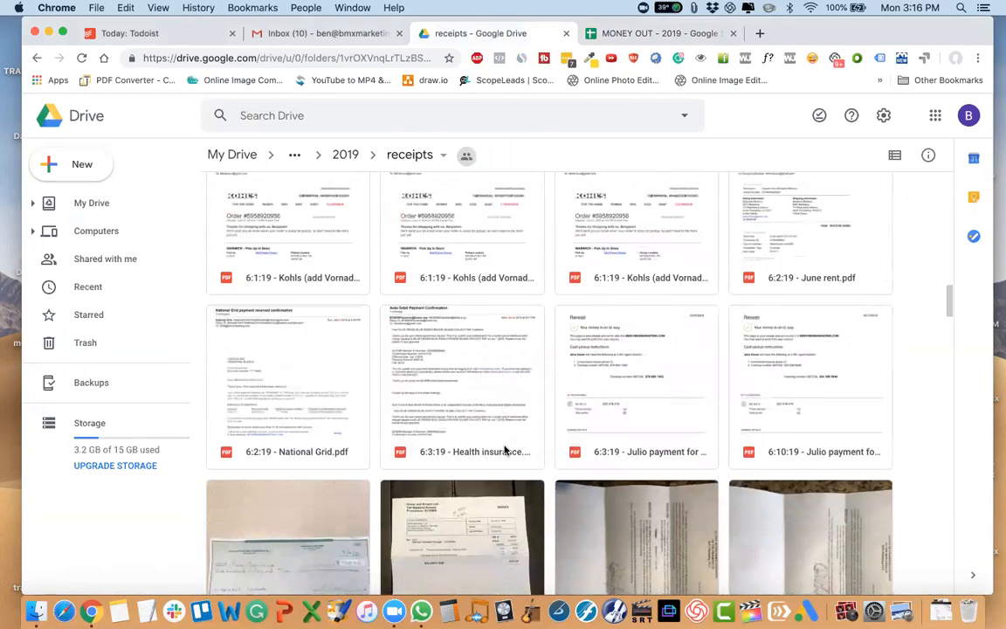
{"action": "scroll", "coordinate": [504, 450], "scroll_direction": "down", "scroll_amount": 2}
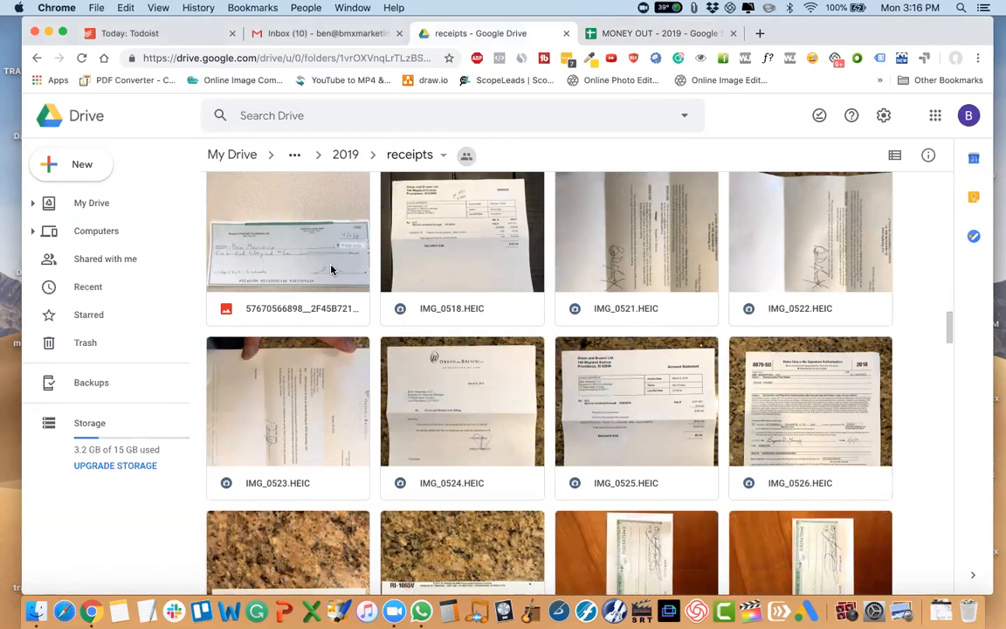
{"action": "scroll", "coordinate": [331, 270], "scroll_direction": "down", "scroll_amount": 5}
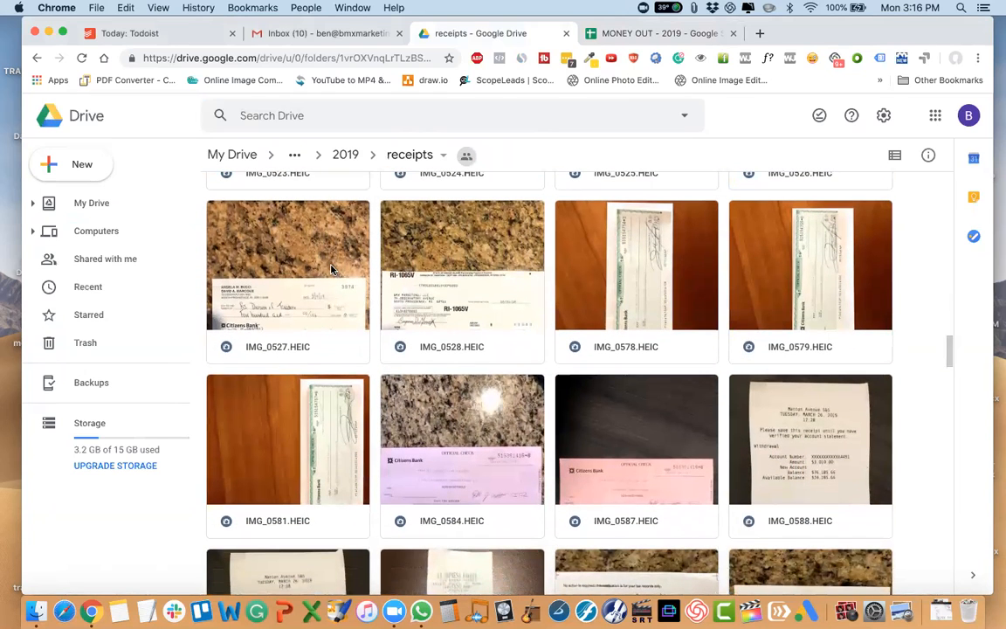
{"action": "scroll", "coordinate": [478, 349], "scroll_direction": "down", "scroll_amount": 2}
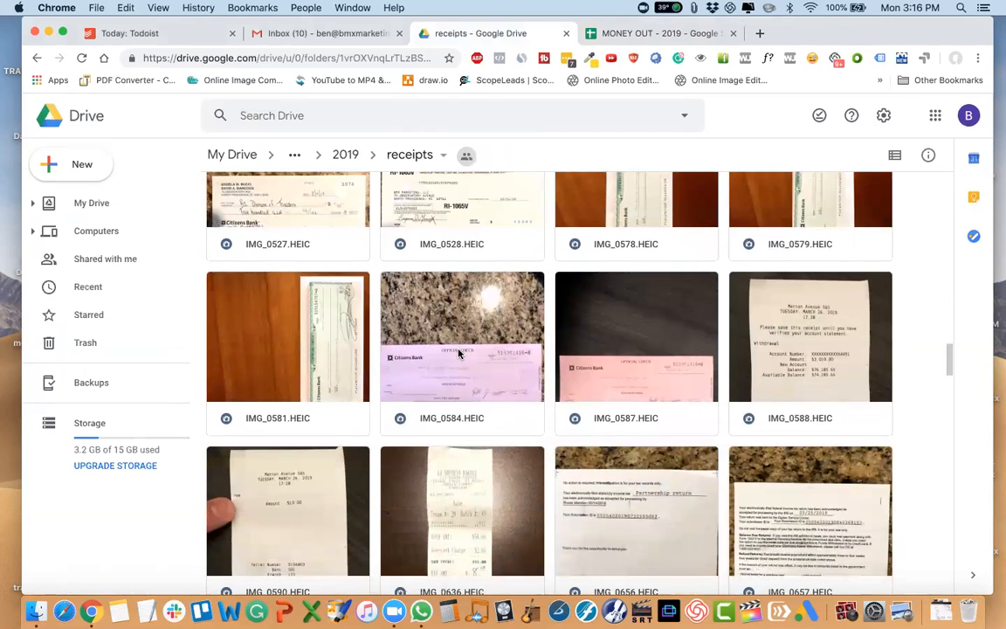
{"action": "scroll", "coordinate": [393, 303], "scroll_direction": "down", "scroll_amount": 4}
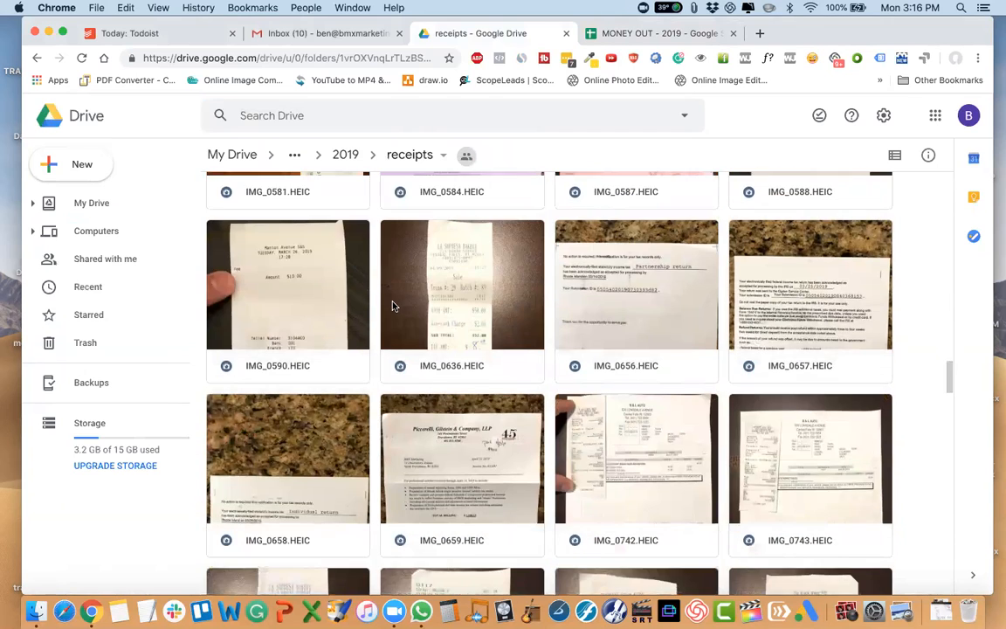
{"action": "scroll", "coordinate": [393, 306], "scroll_direction": "down", "scroll_amount": 6}
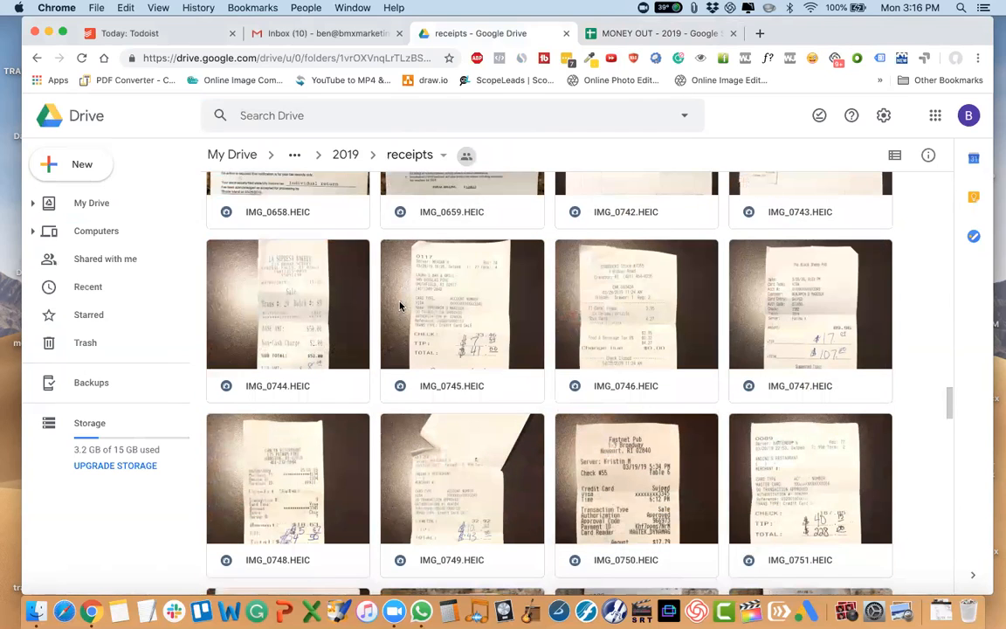
{"action": "left_click", "coordinate": [470, 323]}
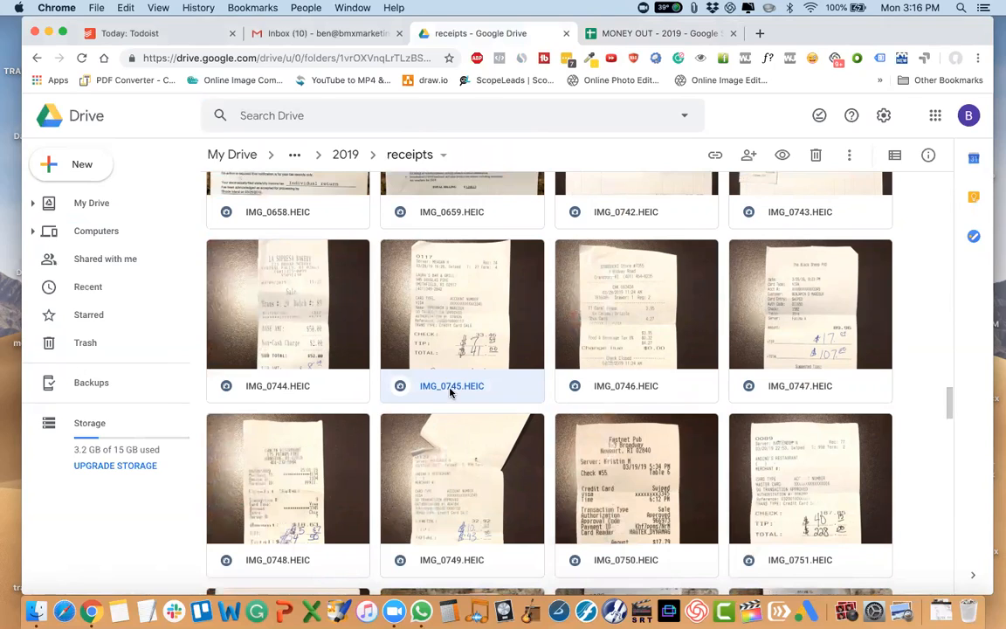
Look again at the earliest dated PDF receipts at the beginning of the receipts folder.
{"action": "scroll", "coordinate": [417, 342], "scroll_direction": "up", "scroll_amount": 10}
{"action": "scroll", "coordinate": [417, 342], "scroll_direction": "up", "scroll_amount": 10}
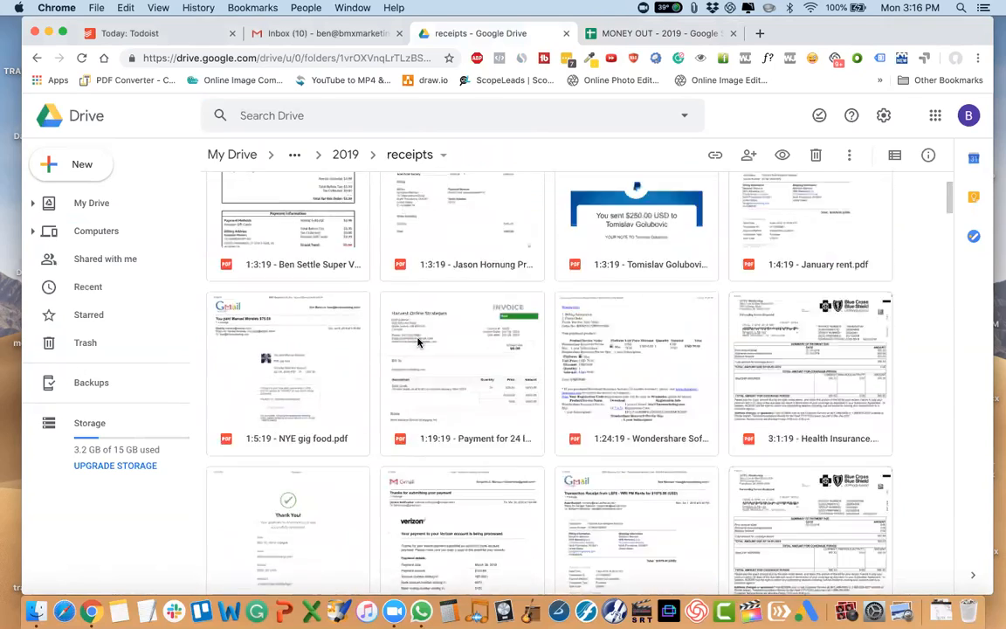
{"action": "scroll", "coordinate": [418, 342], "scroll_direction": "up", "scroll_amount": 2}
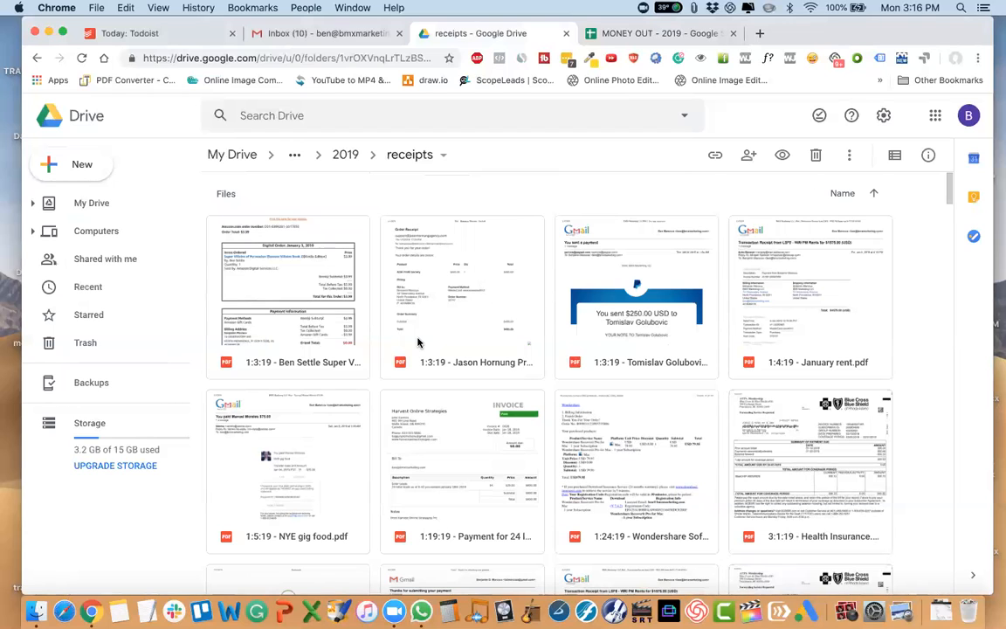
{"action": "scroll", "coordinate": [417, 342], "scroll_direction": "down", "scroll_amount": 2}
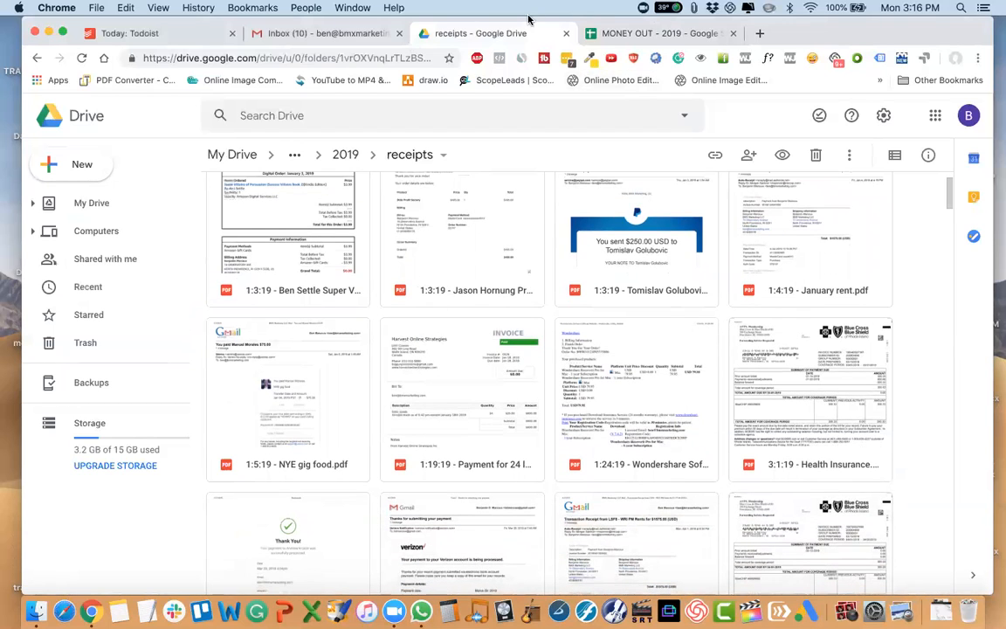
Switch back to the MONEY OUT - 2019 spreadsheet and check its category sheet names through to Training.
{"action": "left_click", "coordinate": [620, 34]}
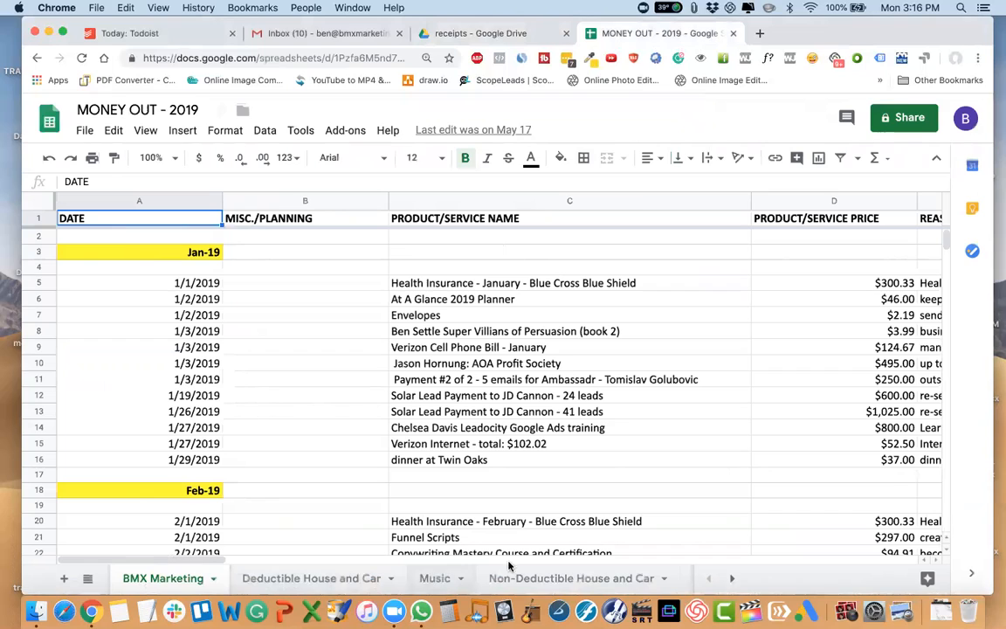
{"action": "scroll", "coordinate": [582, 583], "scroll_direction": "right", "scroll_amount": 1}
{"action": "scroll", "coordinate": [582, 583], "scroll_direction": "right", "scroll_amount": 3}
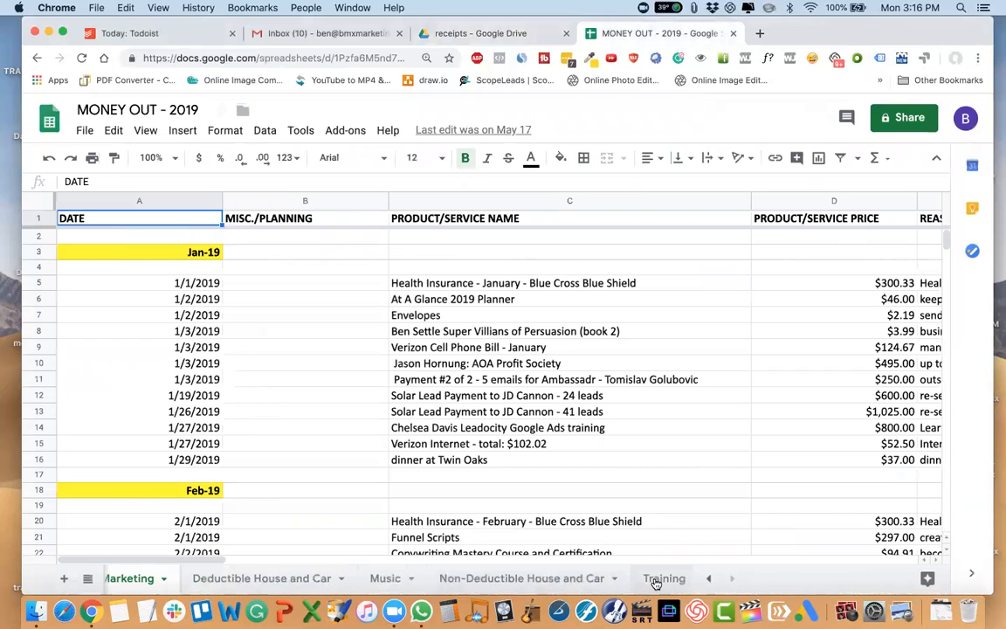
Return to the receipts folder in Google Drive and examine the photographed store receipts near its end.
{"action": "left_click", "coordinate": [490, 33]}
{"action": "scroll", "coordinate": [469, 427], "scroll_direction": "down", "scroll_amount": 15}
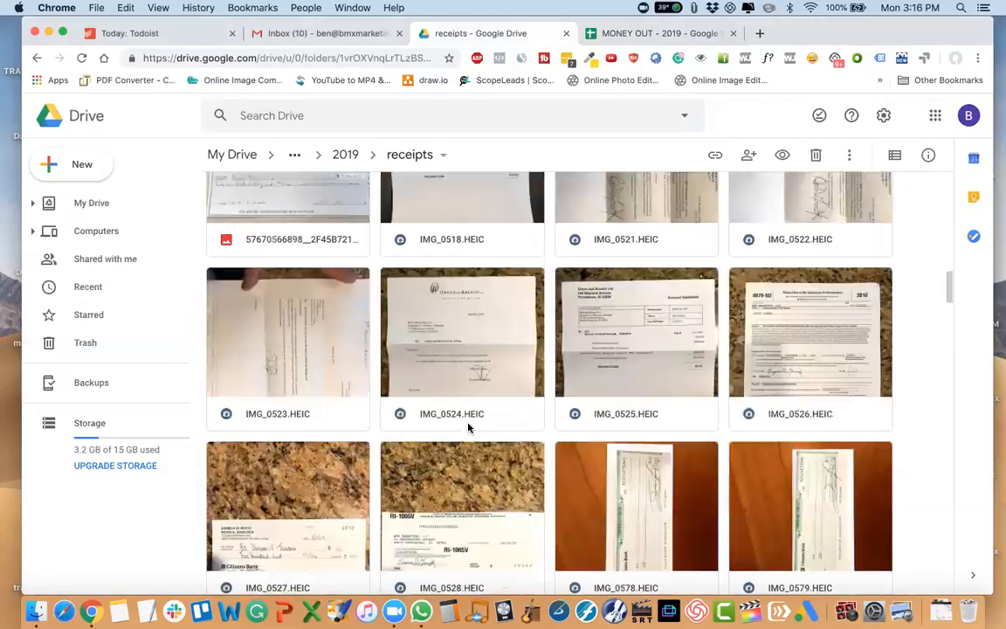
{"action": "scroll", "coordinate": [468, 427], "scroll_direction": "down", "scroll_amount": 20}
{"action": "scroll", "coordinate": [468, 427], "scroll_direction": "up", "scroll_amount": 3}
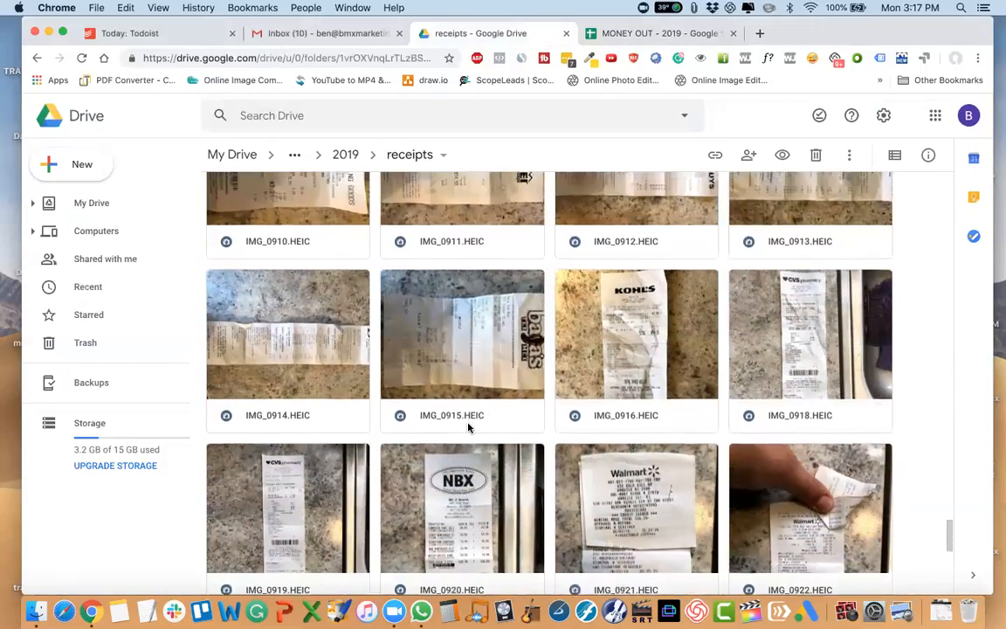
{"action": "scroll", "coordinate": [468, 427], "scroll_direction": "down", "scroll_amount": 2}
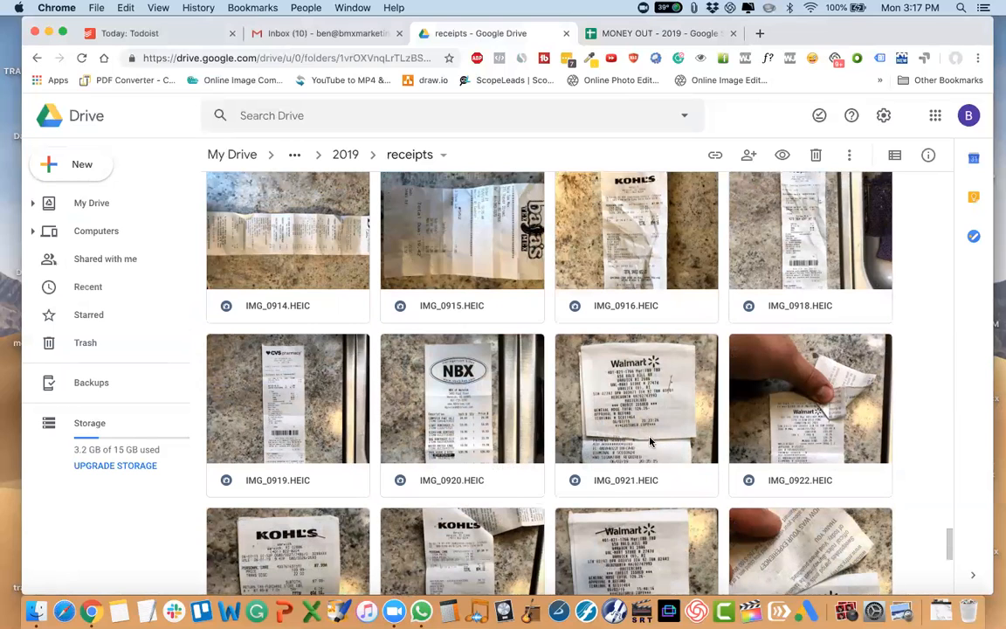
Rename the Walmart receipt photo IMG_0921.HEIC in the receipts folder to N.
{"action": "left_click", "coordinate": [587, 400]}
{"action": "right_click", "coordinate": [607, 402]}
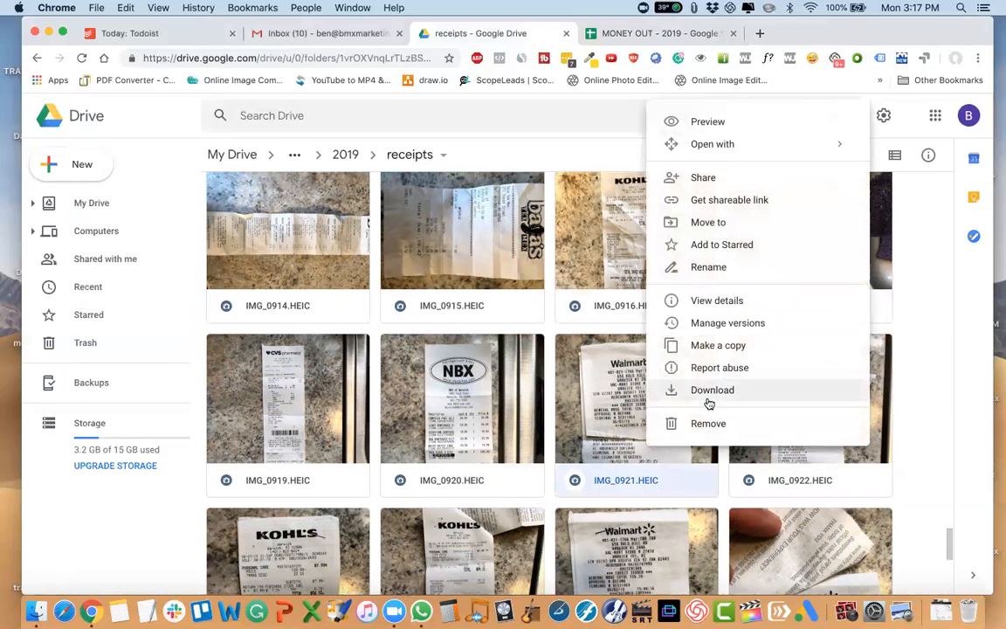
{"action": "left_click", "coordinate": [711, 266]}
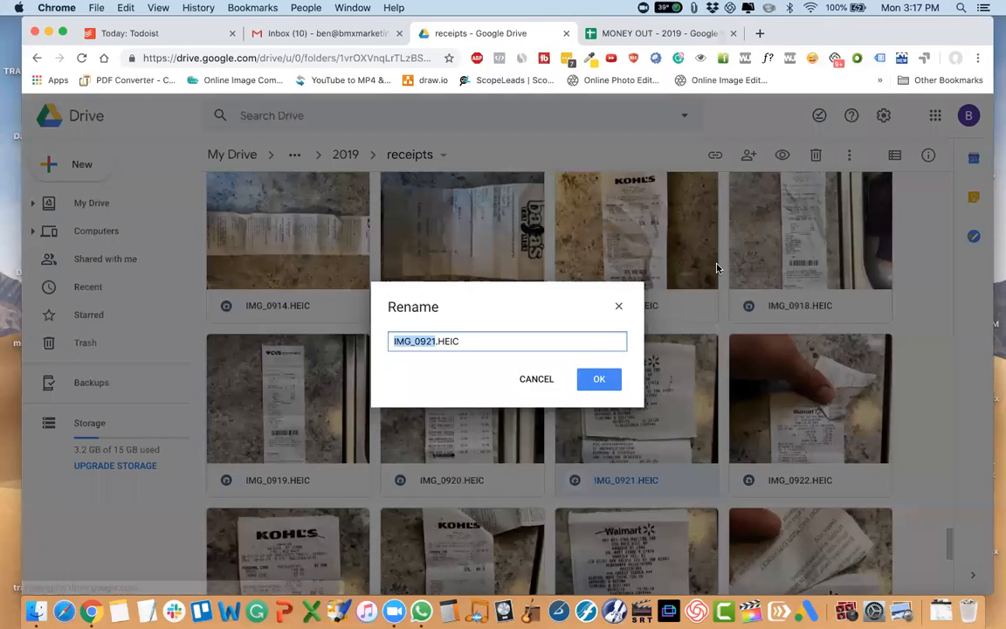
{"action": "type", "text": "N"}
{"action": "key", "text": "super+a"}
{"action": "type", "text": "N"}
{"action": "key", "text": "Return"}
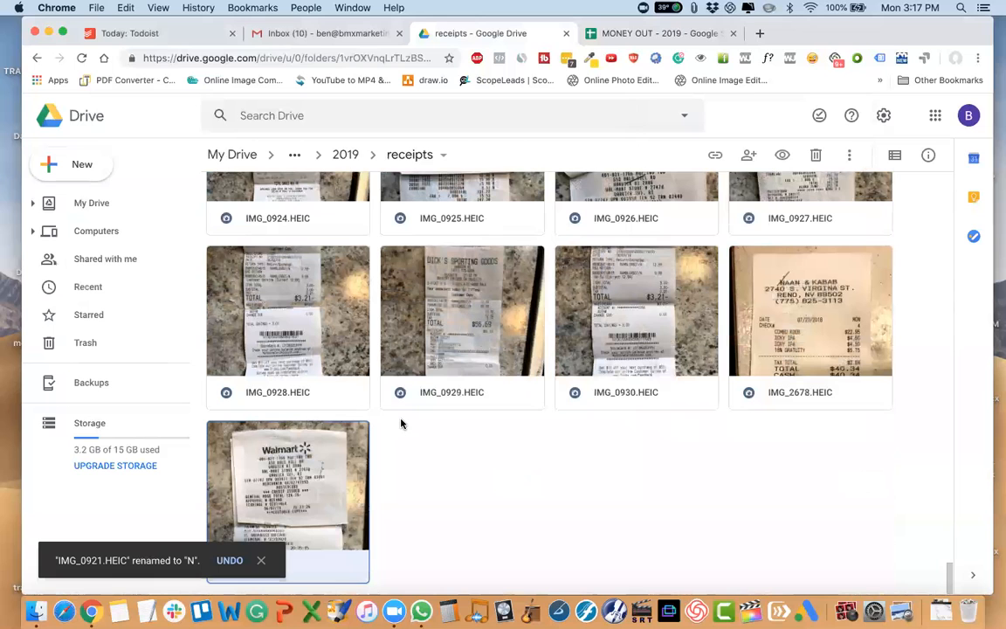
Rename the Dick's Sporting Goods receipt photo IMG_0929.HEIC to N.
{"action": "right_click", "coordinate": [494, 356]}
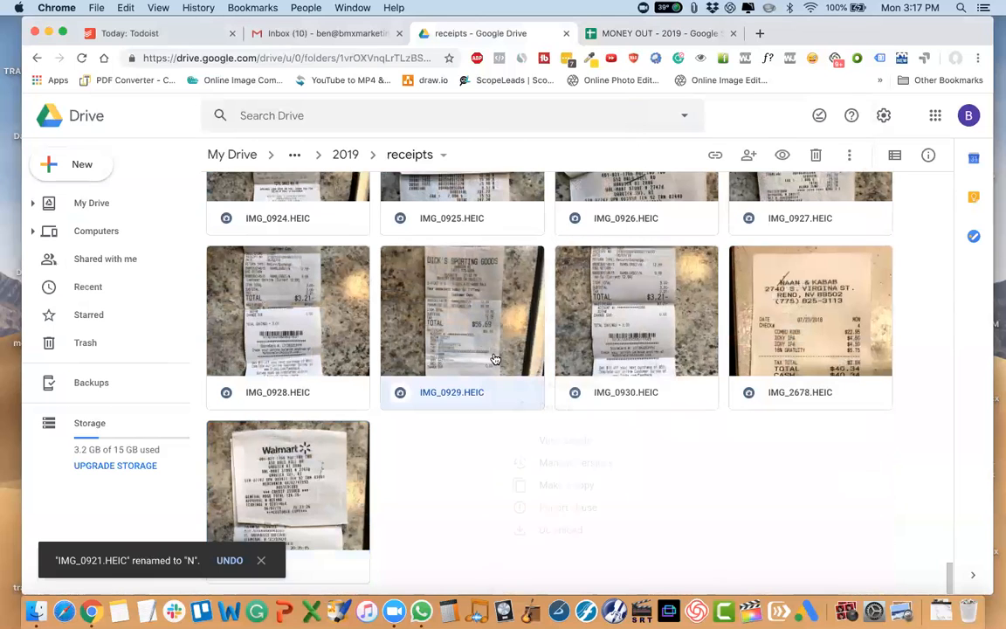
{"action": "left_click", "coordinate": [588, 415]}
{"action": "left_click_drag", "start_coordinate": [460, 341], "coordinate": [434, 347]}
{"action": "key", "text": "super+a"}
{"action": "type", "text": "N"}
{"action": "key", "text": "Return"}
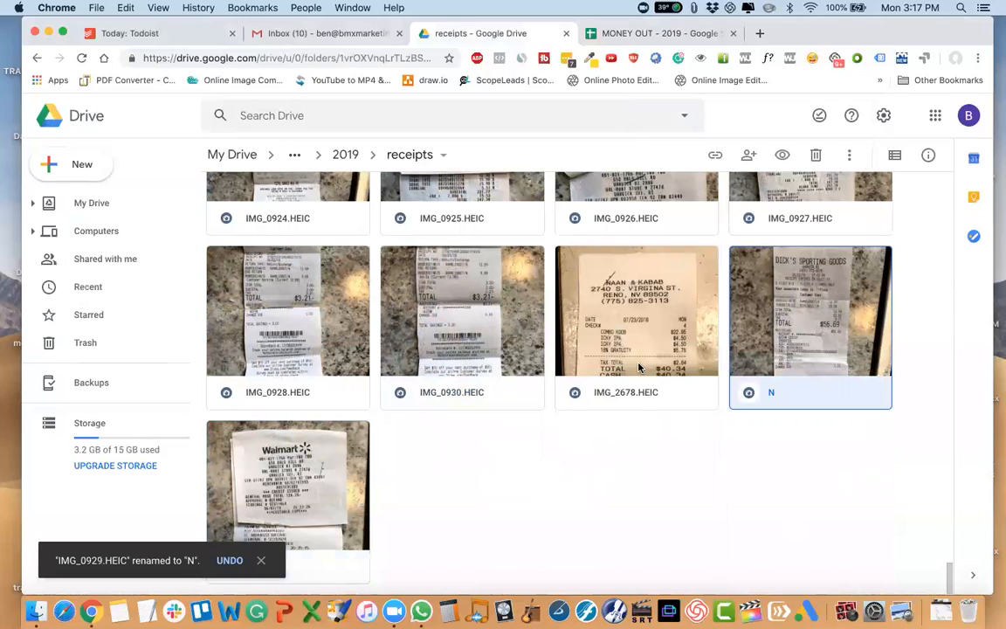
Preview the Walmart receipt named N at the end of the folder, read its details, and close the preview.
{"action": "left_click", "coordinate": [397, 313]}
{"action": "left_click", "coordinate": [580, 510]}
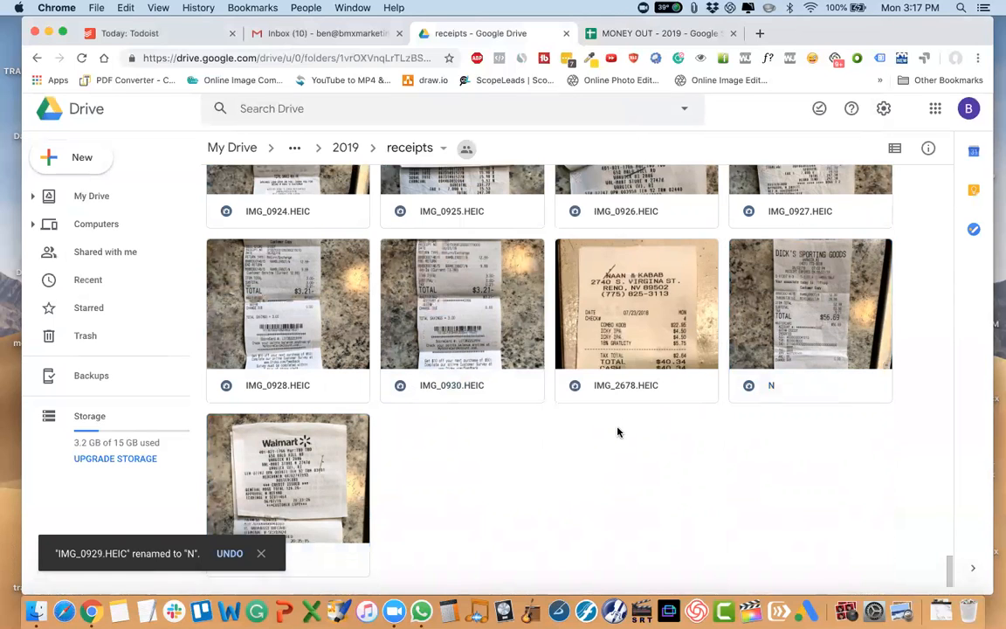
{"action": "double_click", "coordinate": [280, 518]}
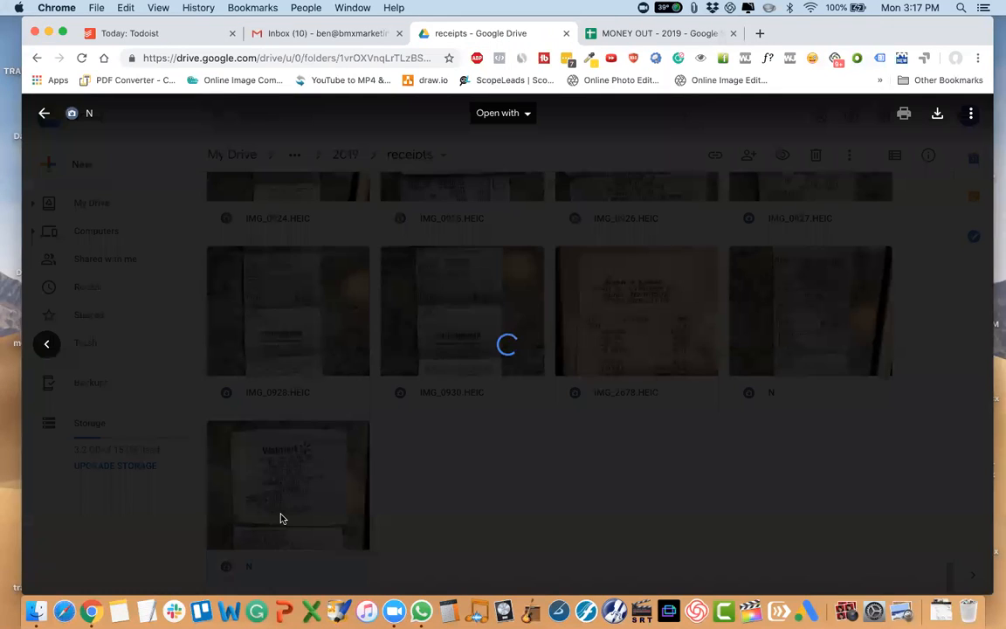
{"action": "left_click", "coordinate": [834, 478]}
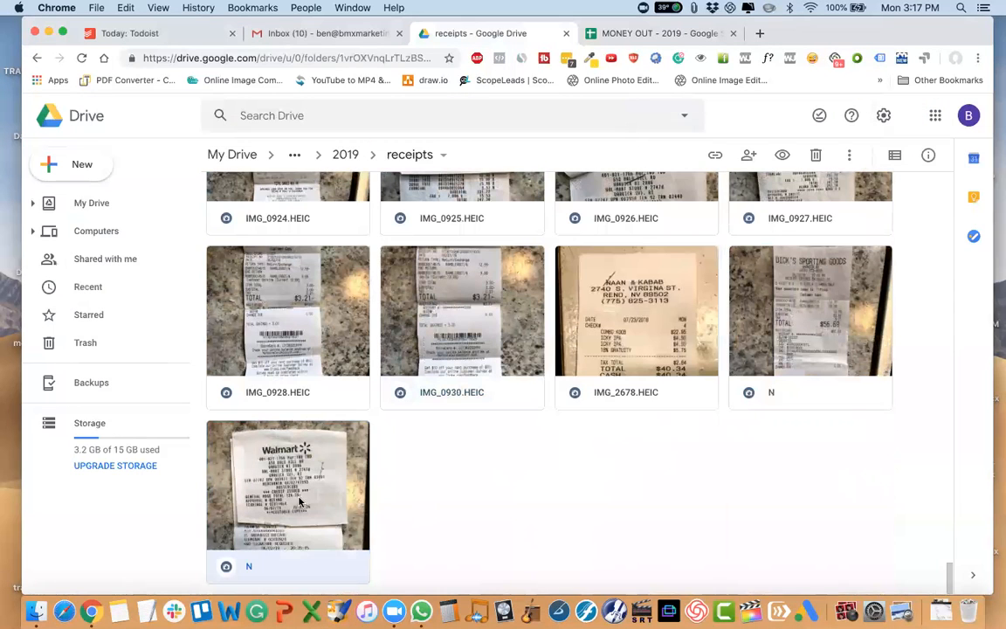
{"action": "double_click", "coordinate": [303, 498]}
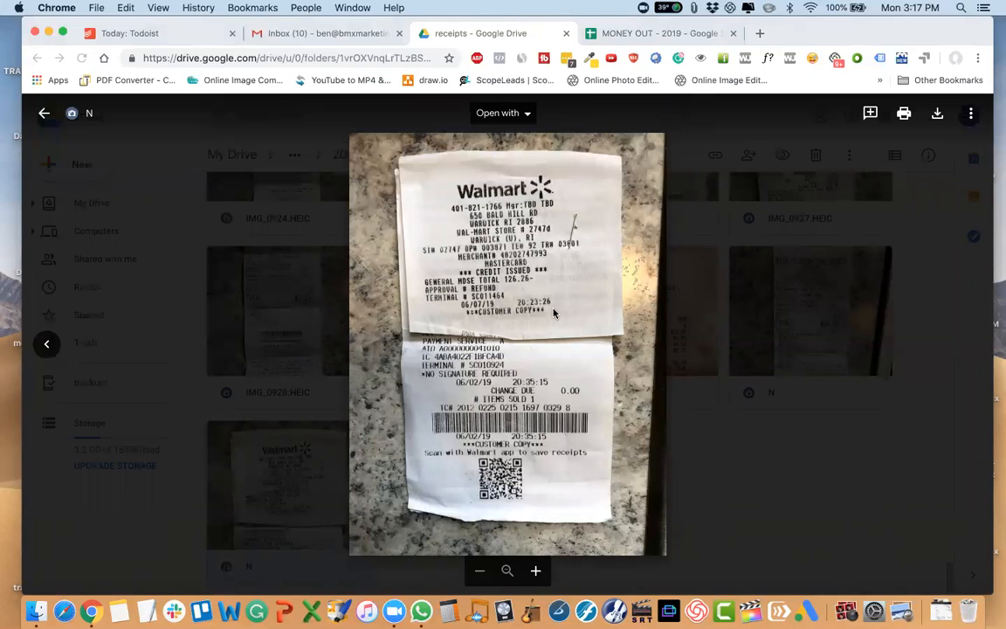
{"action": "left_click", "coordinate": [687, 472]}
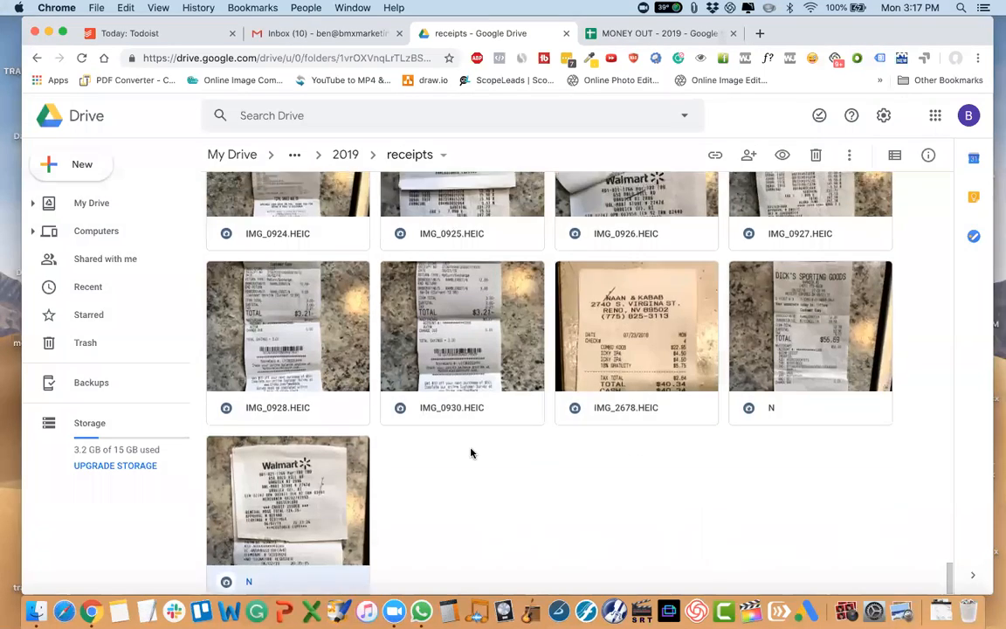
Rename the Walmart receipt photo IMG_0927.HEIC to N.
{"action": "scroll", "coordinate": [471, 452], "scroll_direction": "up", "scroll_amount": 2}
{"action": "scroll", "coordinate": [471, 451], "scroll_direction": "up", "scroll_amount": 2}
{"action": "scroll", "coordinate": [471, 451], "scroll_direction": "up", "scroll_amount": 2}
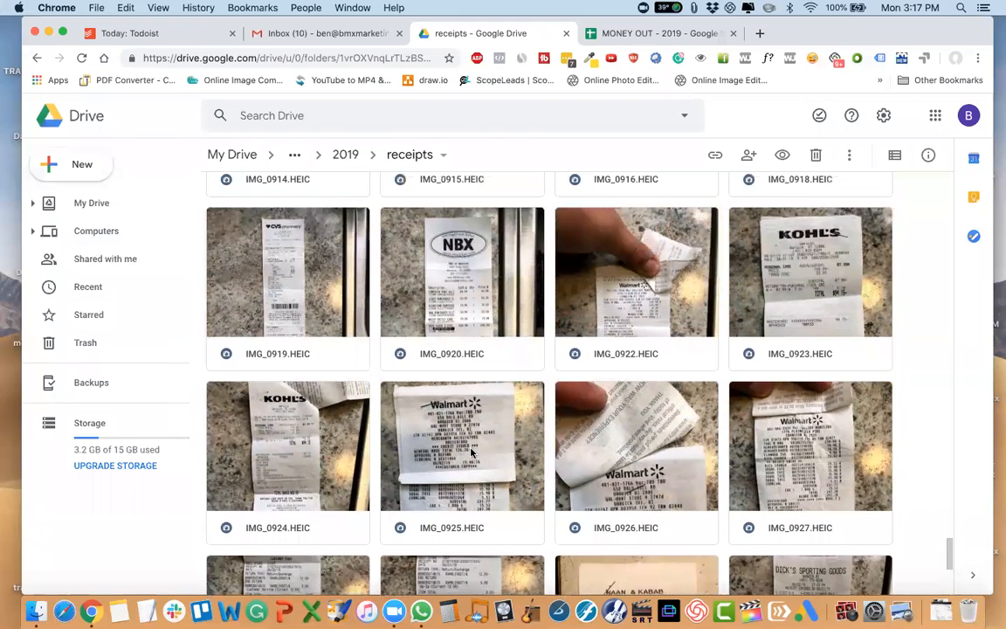
{"action": "right_click", "coordinate": [812, 455]}
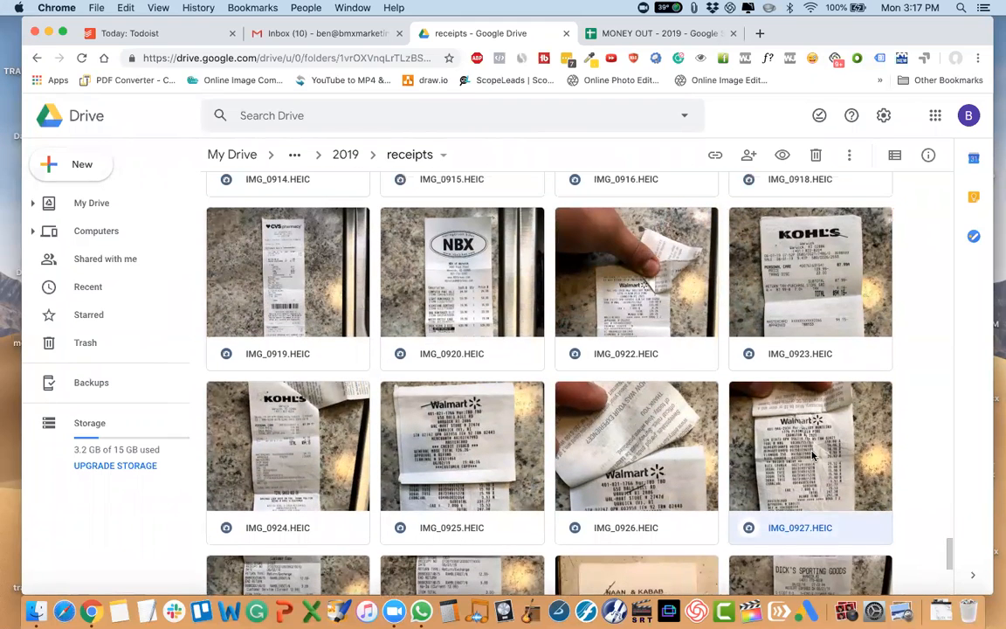
{"action": "left_click", "coordinate": [672, 289]}
{"action": "key", "text": "super+a"}
{"action": "type", "text": "N"}
{"action": "key", "text": "Return"}
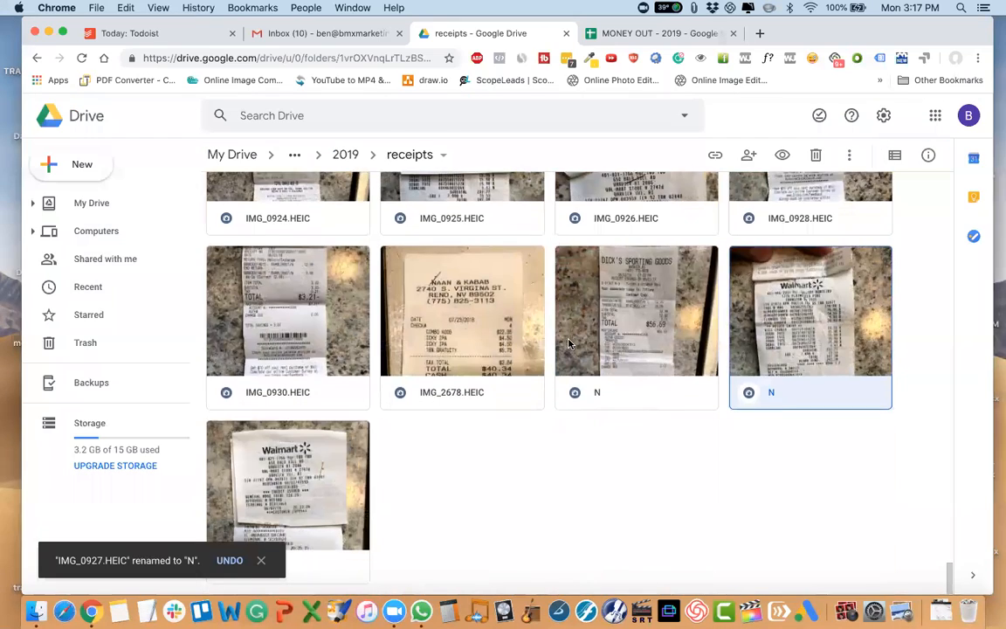
Check the purchase date on the itemized Walmart receipt named N and rename that file to "6/1/19 - Walmart".
{"action": "double_click", "coordinate": [766, 334]}
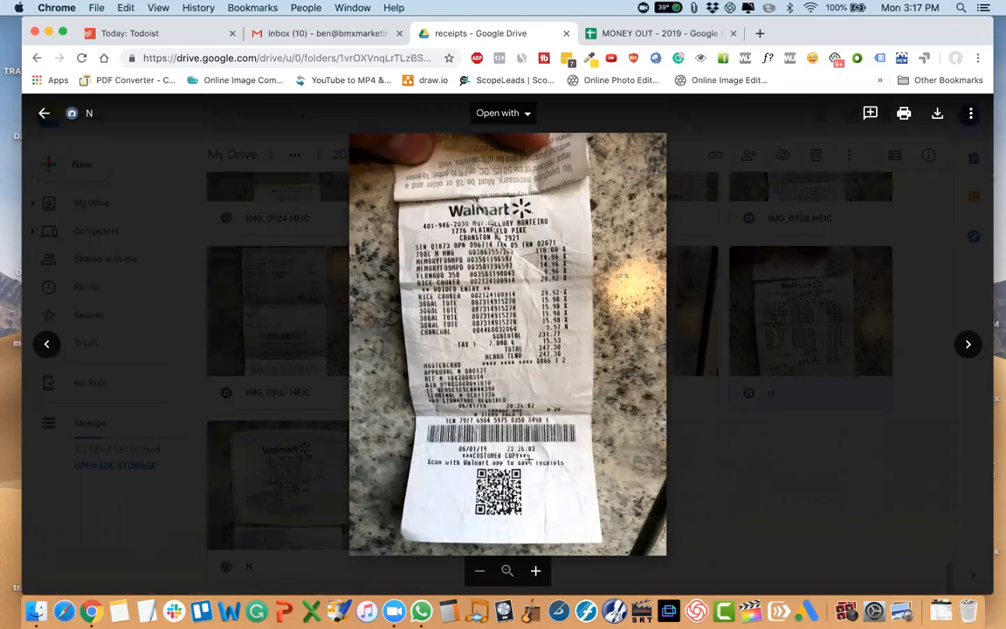
{"action": "left_click", "coordinate": [793, 488]}
{"action": "right_click", "coordinate": [808, 386]}
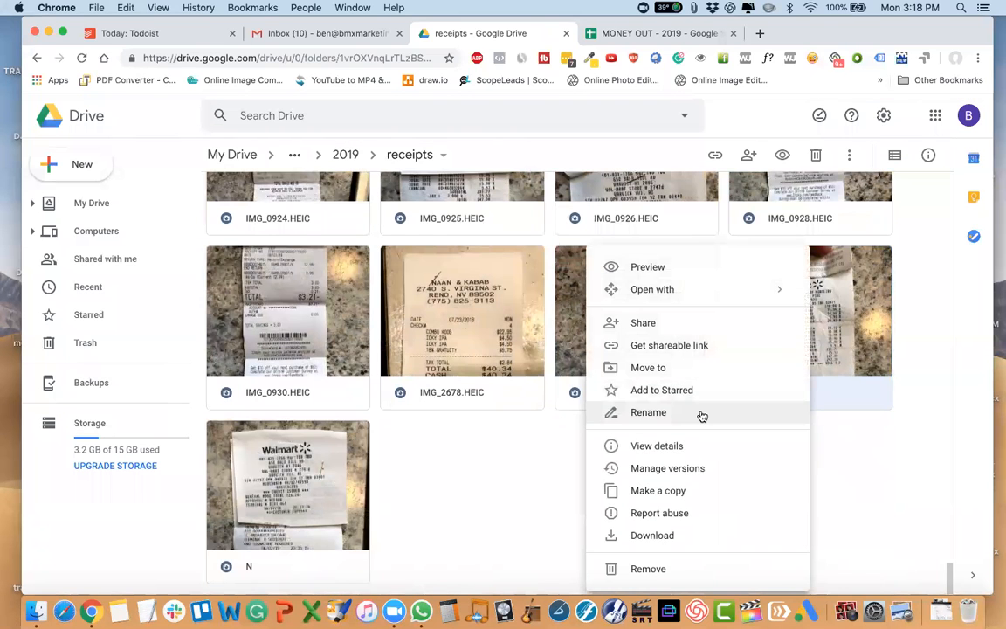
{"action": "left_click", "coordinate": [698, 415]}
{"action": "type", "text": "6/1/19 -"}
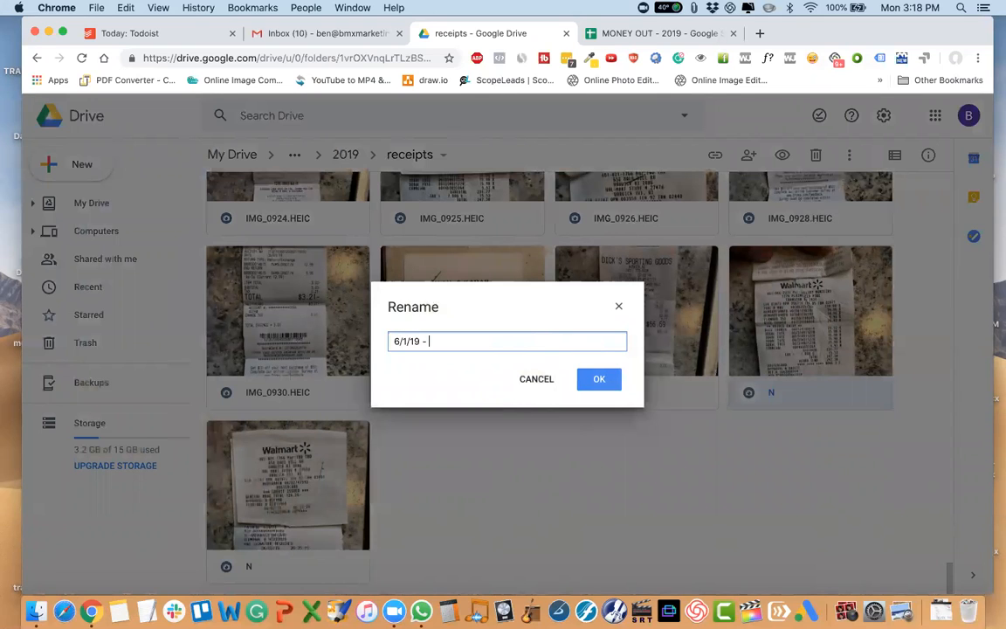
{"action": "type", "text": " Walmart"}
{"action": "key", "text": "Return"}
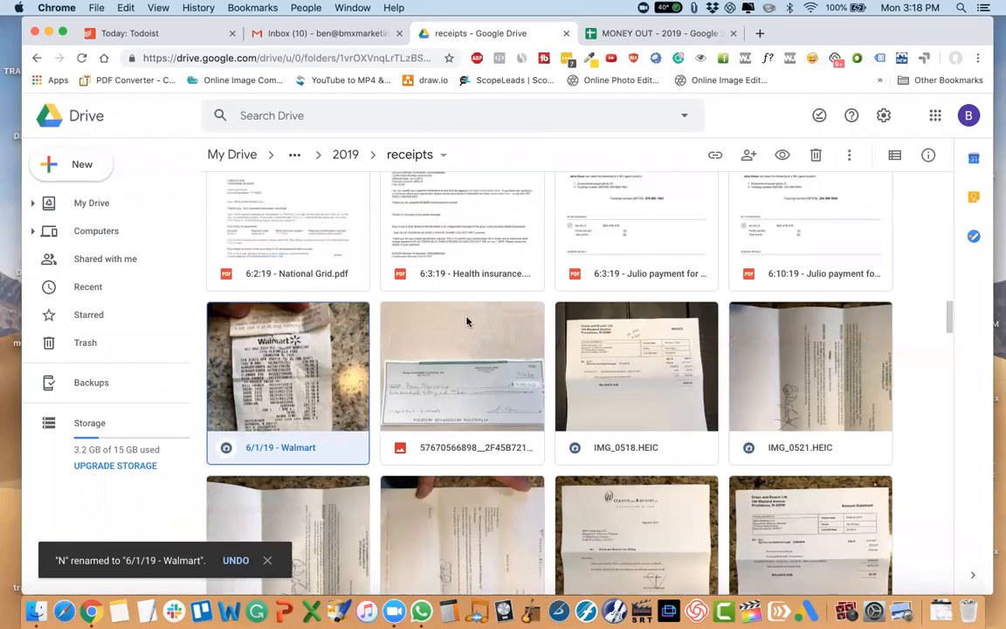
Move the 6/1/19 - Walmart receipt from the receipts folder up to the 2019 folder, and open the 2019 folder.
{"action": "left_click_drag", "start_coordinate": [251, 373], "coordinate": [346, 163]}
{"action": "left_click", "coordinate": [674, 384]}
{"action": "left_click", "coordinate": [341, 161]}
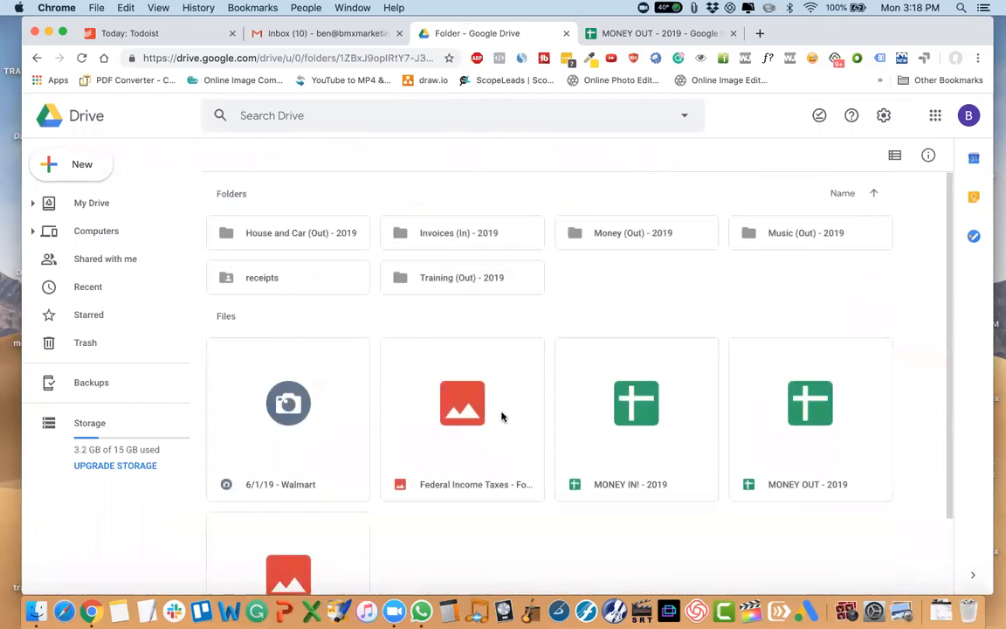
Move the 6/1/19 - Walmart receipt into the House and Car (Out) - 2019 folder and open that folder.
{"action": "scroll", "coordinate": [433, 405], "scroll_direction": "down", "scroll_amount": 2}
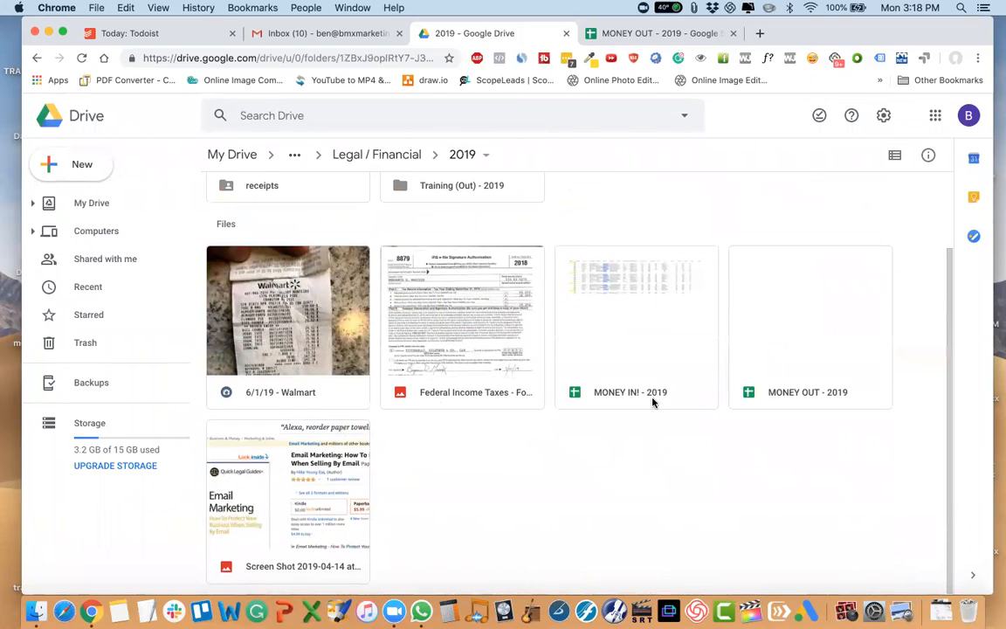
{"action": "scroll", "coordinate": [653, 402], "scroll_direction": "up", "scroll_amount": 1}
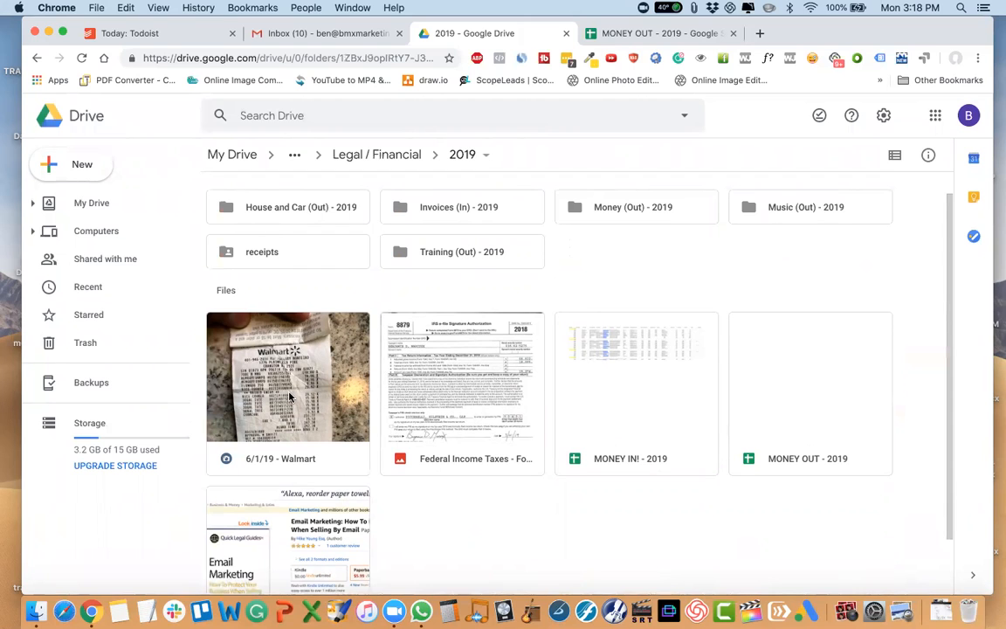
{"action": "left_click_drag", "start_coordinate": [289, 397], "coordinate": [303, 240]}
{"action": "double_click", "coordinate": [303, 242]}
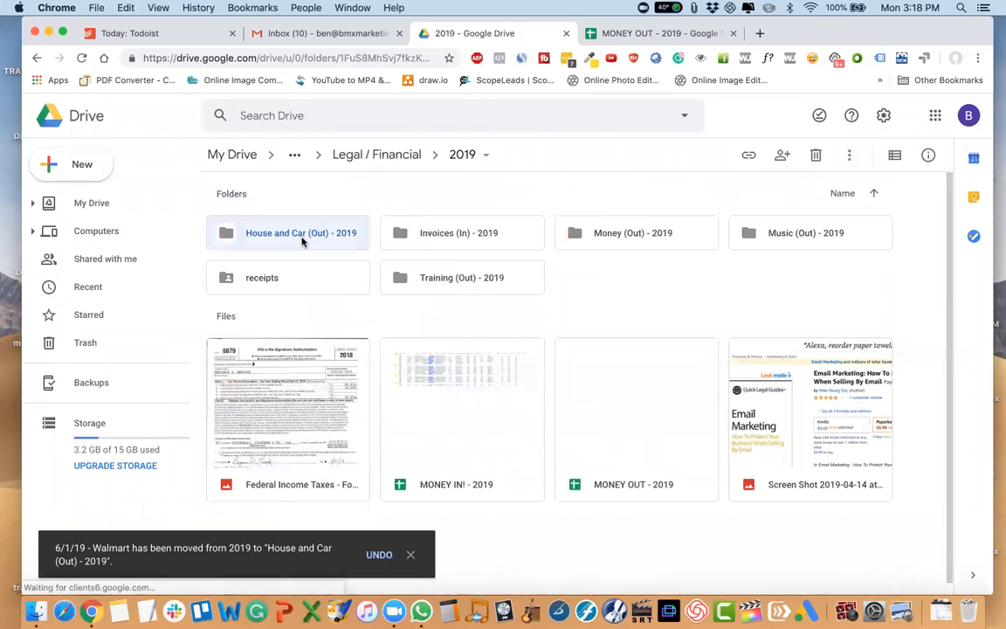
Turn on link sharing for the 6/1/19 - Walmart receipt and select its shareable link.
{"action": "left_click", "coordinate": [619, 414]}
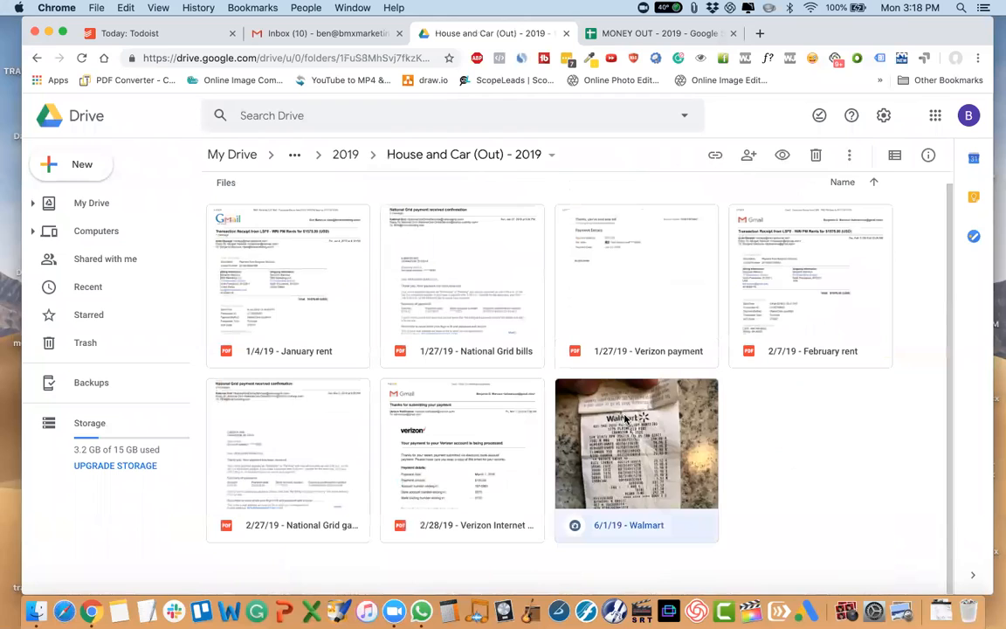
{"action": "right_click", "coordinate": [620, 415]}
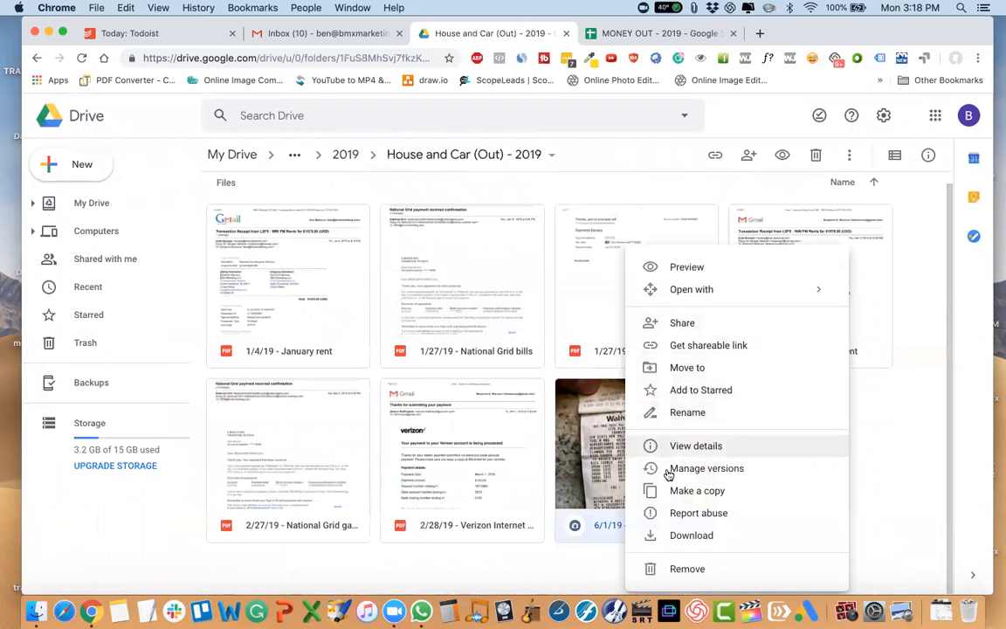
{"action": "left_click", "coordinate": [599, 476]}
{"action": "left_click", "coordinate": [715, 155]}
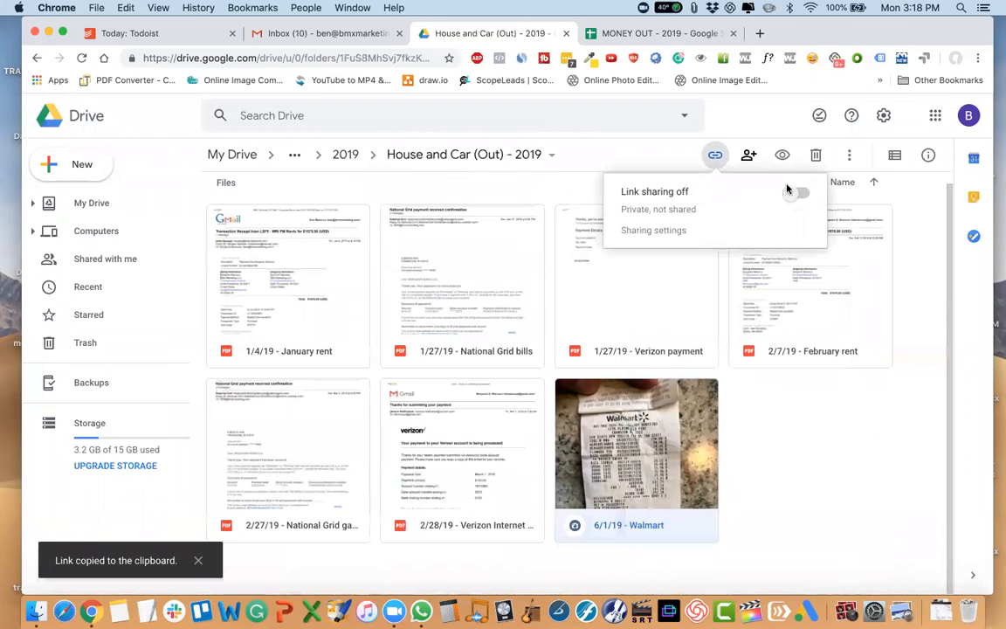
{"action": "left_click", "coordinate": [796, 193]}
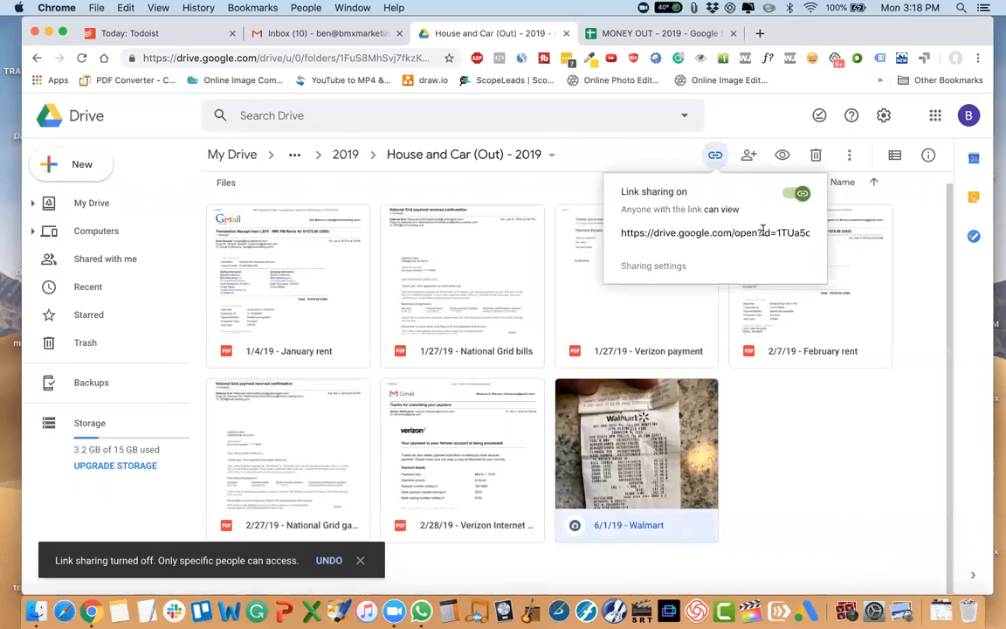
{"action": "left_click", "coordinate": [760, 231]}
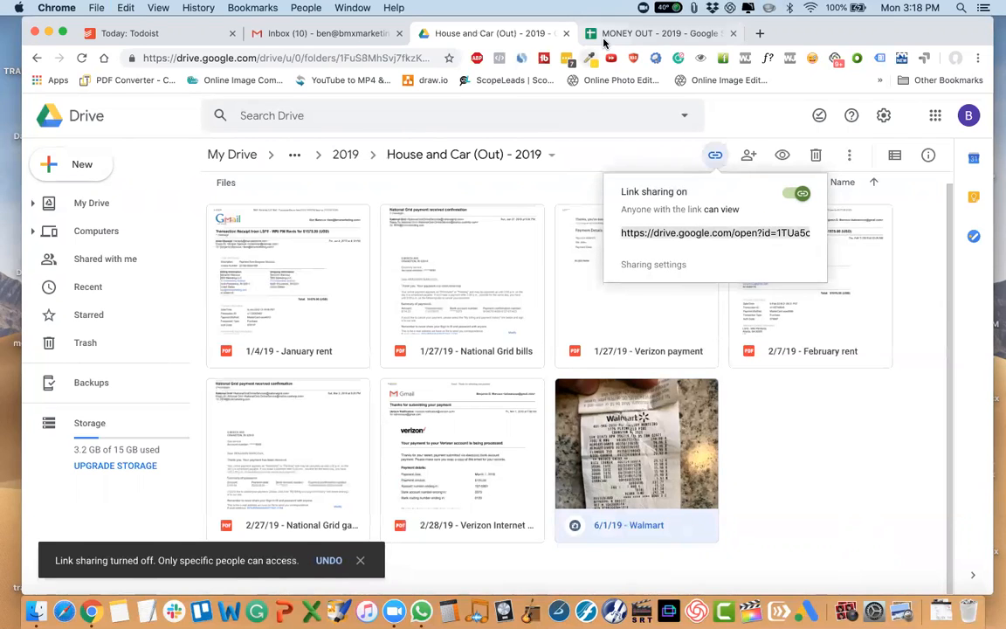
In the MONEY OUT - 2019 spreadsheet's Non-Deductible House and Car sheet, copy the Mar-19 heading to A11, A13, A15, A17 and A19.
{"action": "left_click", "coordinate": [637, 34]}
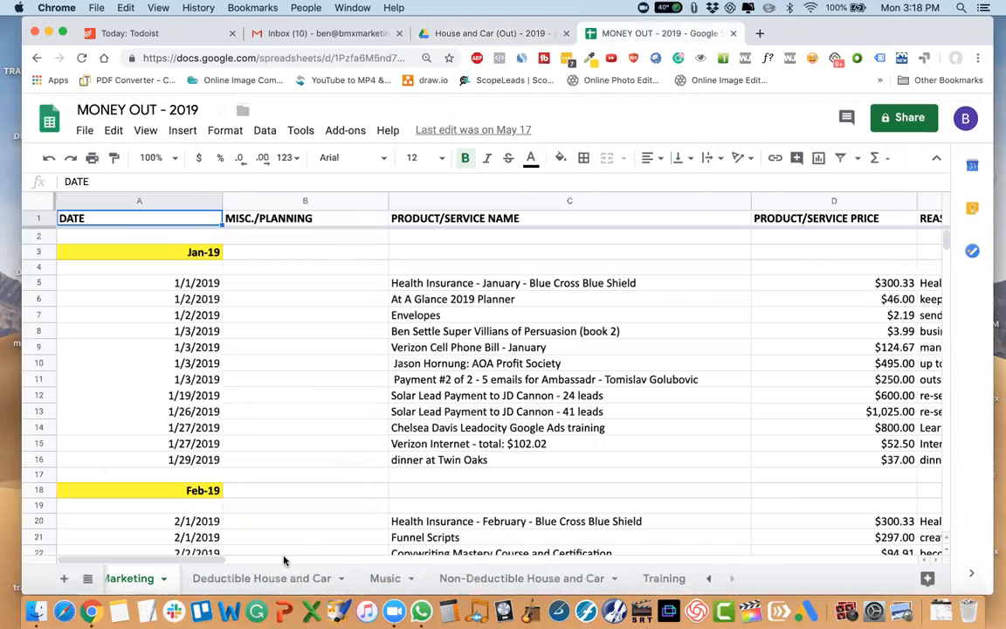
{"action": "left_click", "coordinate": [447, 578]}
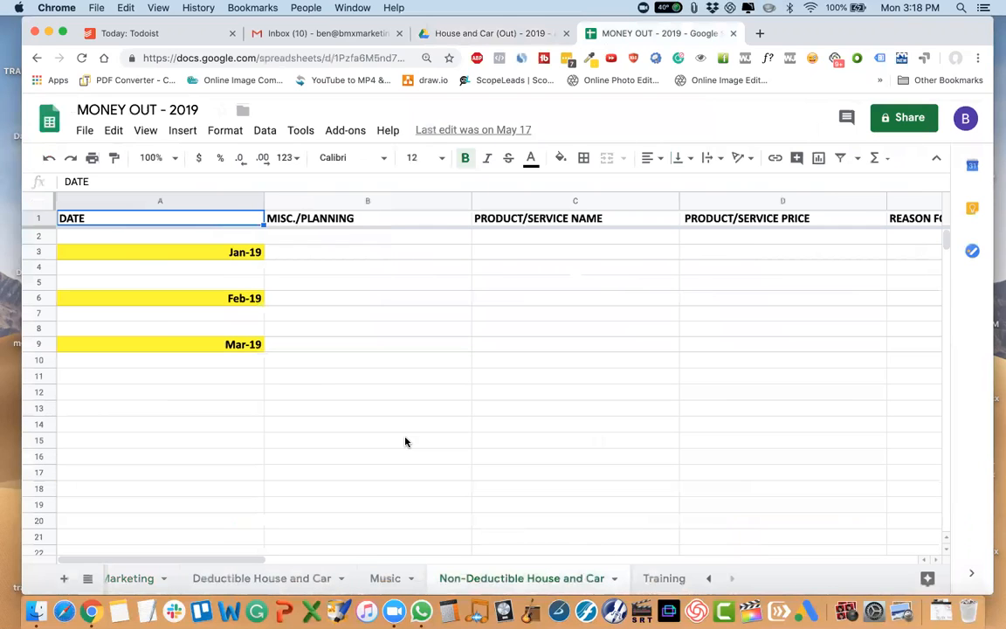
{"action": "left_click", "coordinate": [188, 344]}
{"action": "key", "text": "super+c"}
{"action": "left_click", "coordinate": [211, 378]}
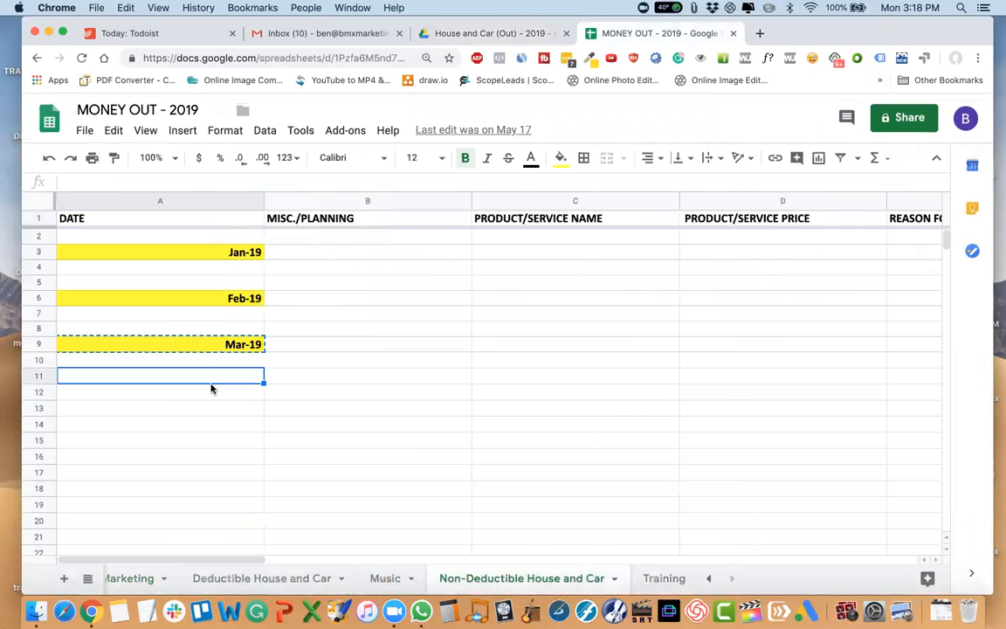
{"action": "key", "text": "super+v"}
{"action": "left_click", "coordinate": [216, 408]}
{"action": "key", "text": "super+v"}
{"action": "left_click", "coordinate": [217, 440]}
{"action": "key", "text": "super+v"}
{"action": "left_click", "coordinate": [217, 471]}
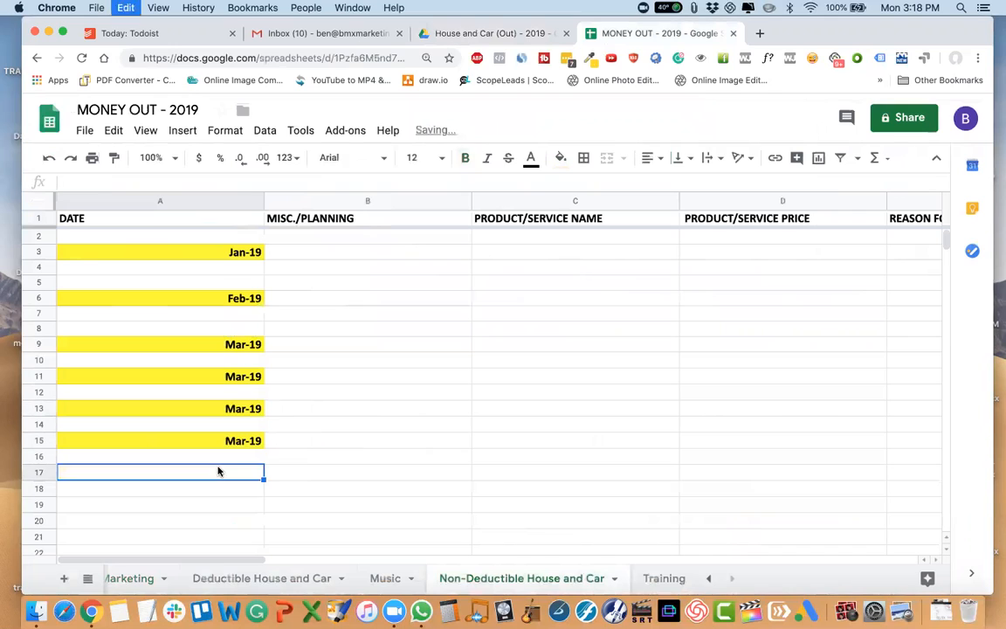
{"action": "key", "text": "super+v"}
{"action": "left_click", "coordinate": [220, 504]}
{"action": "key", "text": "super+v"}
Change the month heading in cell A11 to 4/1/2019.
{"action": "double_click", "coordinate": [234, 377]}
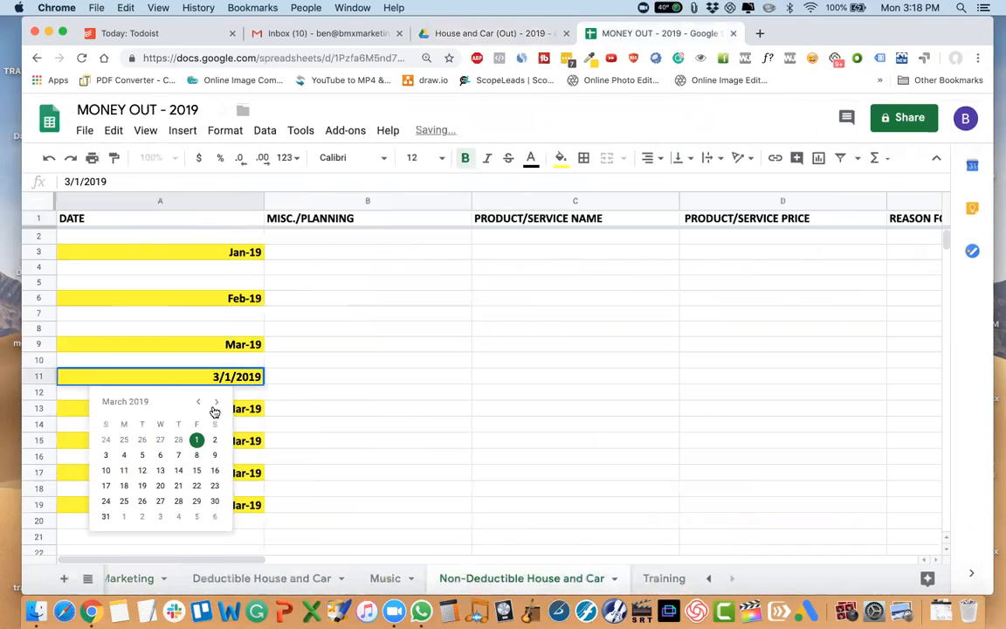
{"action": "left_click", "coordinate": [216, 403]}
{"action": "left_click", "coordinate": [125, 439]}
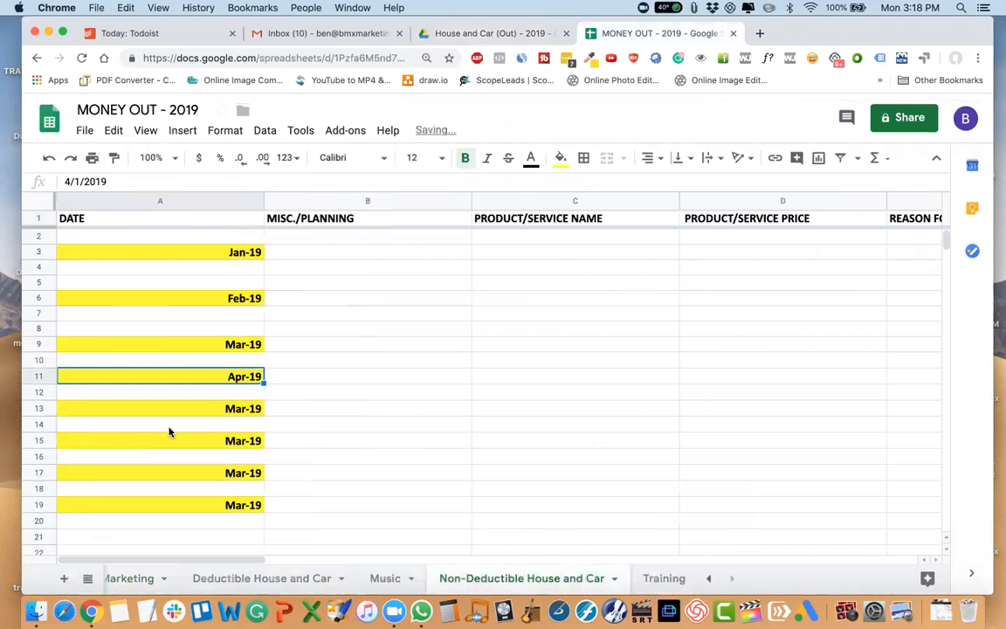
Change the month heading in cell A13 to 5/1/2019 and the one in A15 to 6/1/2019.
{"action": "left_click", "coordinate": [238, 404]}
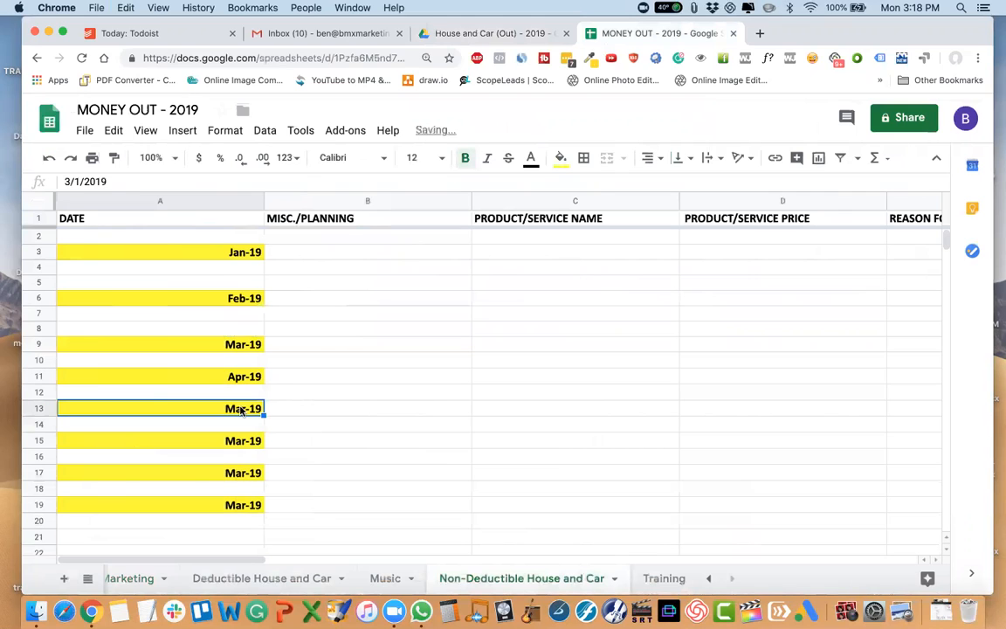
{"action": "double_click", "coordinate": [245, 405]}
{"action": "left_click", "coordinate": [214, 434]}
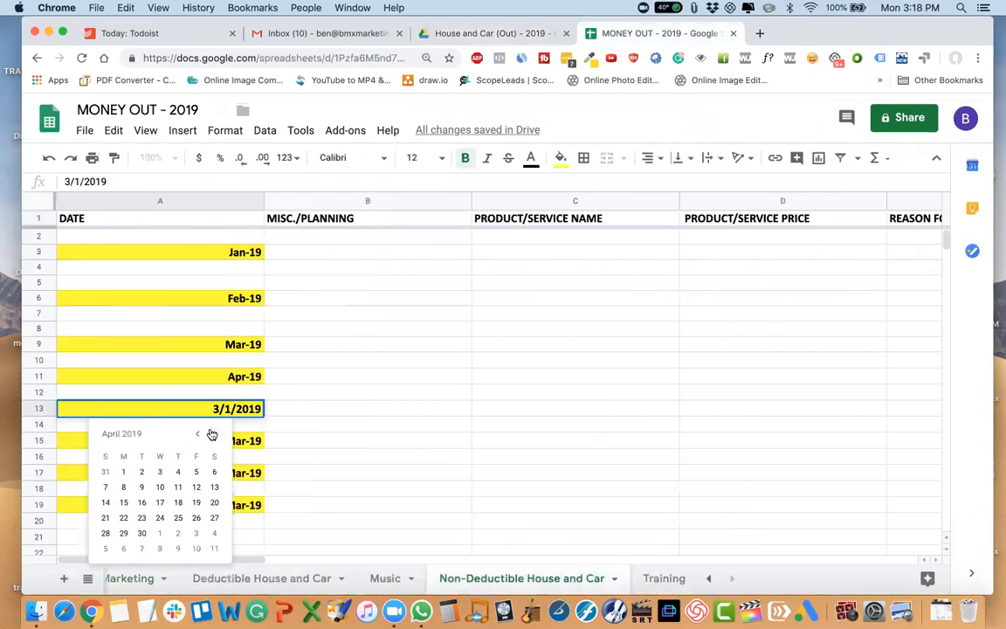
{"action": "left_click", "coordinate": [213, 435]}
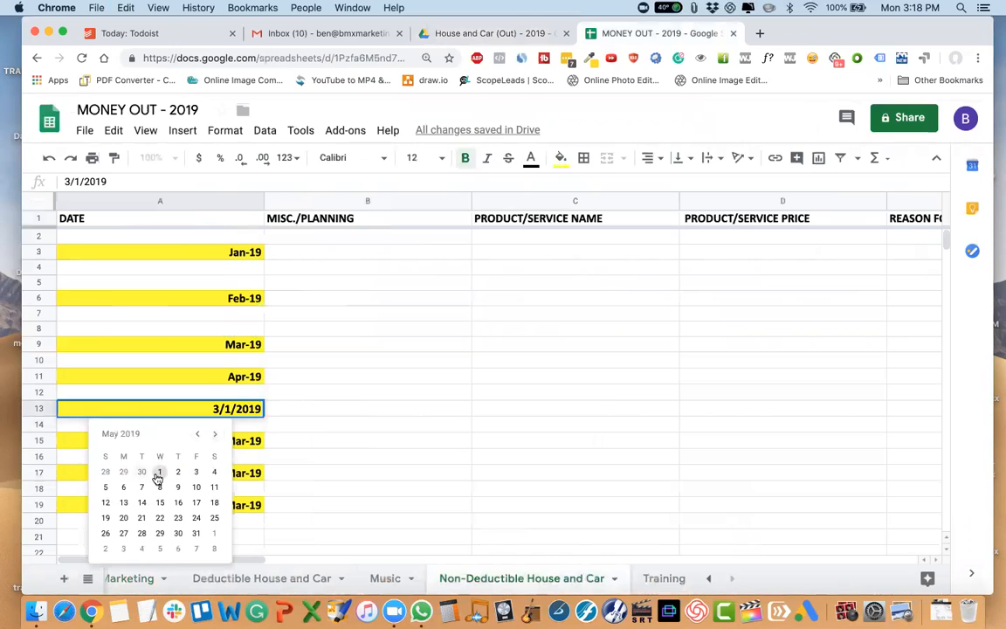
{"action": "left_click", "coordinate": [159, 472]}
{"action": "left_click", "coordinate": [228, 448]}
{"action": "double_click", "coordinate": [238, 439]}
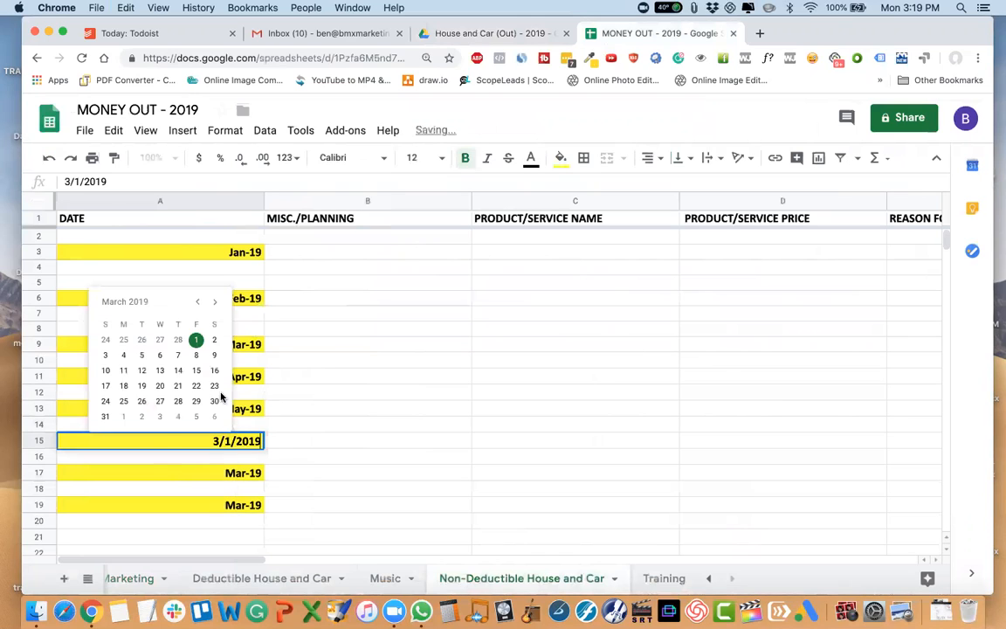
{"action": "left_click", "coordinate": [218, 304]}
{"action": "left_click", "coordinate": [218, 303]}
{"action": "left_click", "coordinate": [217, 304]}
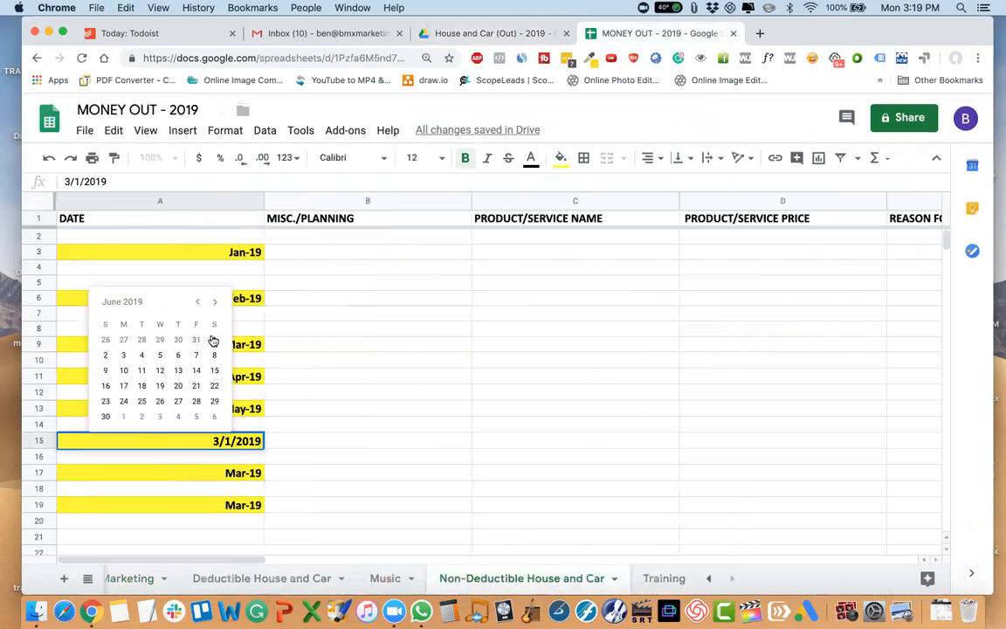
{"action": "left_click", "coordinate": [214, 339]}
Change the month heading in cell A17 to 7/1/2019 and the one in A19 to 8/1/2019.
{"action": "left_click", "coordinate": [239, 475]}
{"action": "double_click", "coordinate": [238, 475]}
{"action": "left_click", "coordinate": [215, 334]}
{"action": "left_click", "coordinate": [215, 333]}
{"action": "left_click", "coordinate": [215, 334]}
{"action": "left_click", "coordinate": [215, 334]}
{"action": "left_click", "coordinate": [123, 371]}
{"action": "left_click", "coordinate": [253, 506]}
{"action": "double_click", "coordinate": [252, 506]}
{"action": "left_click", "coordinate": [215, 366]}
{"action": "left_click", "coordinate": [215, 366]}
{"action": "left_click", "coordinate": [215, 366]}
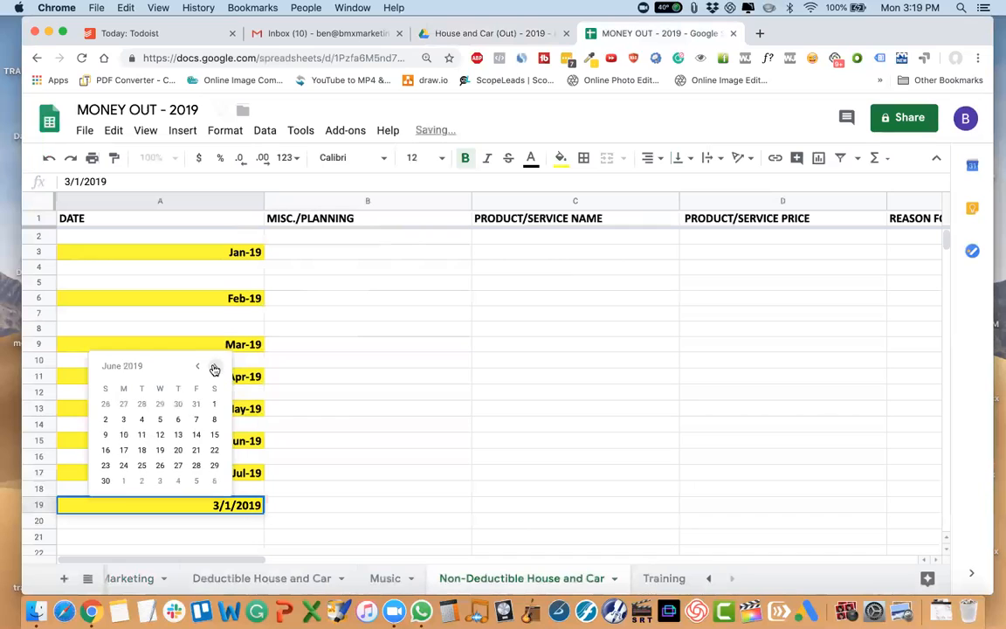
{"action": "left_click", "coordinate": [214, 366]}
{"action": "left_click", "coordinate": [214, 366]}
{"action": "left_click", "coordinate": [177, 403]}
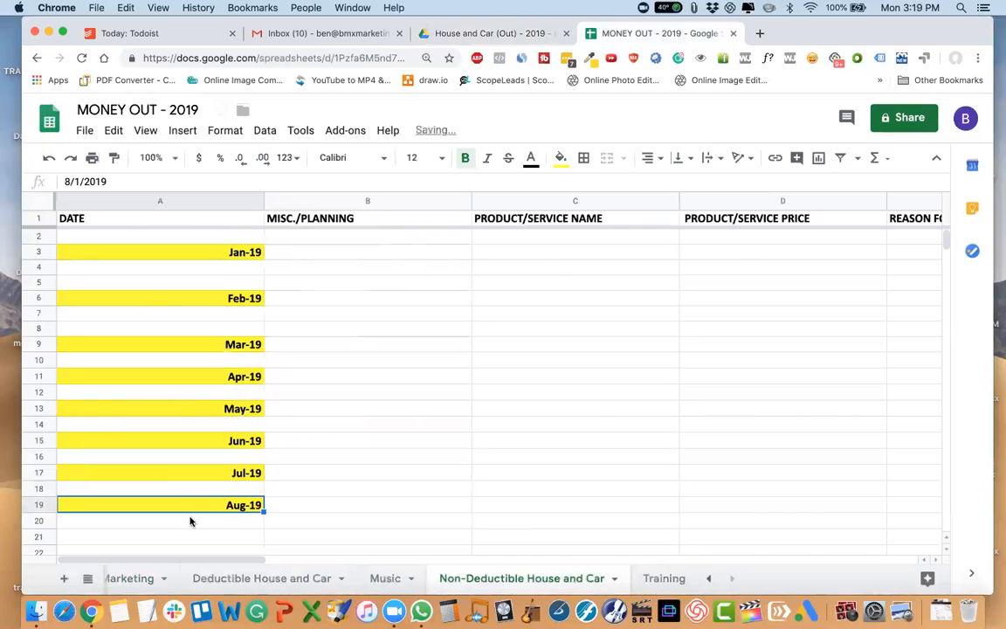
Copy the Aug-19 heading from A19 to cells A21, A23, A25 and A27.
{"action": "scroll", "coordinate": [199, 496], "scroll_direction": "down", "scroll_amount": 2}
{"action": "key", "text": "ctrl+c"}
{"action": "left_click", "coordinate": [209, 474]}
{"action": "key", "text": "ctrl+v"}
{"action": "left_click", "coordinate": [216, 506]}
{"action": "key", "text": "ctrl+v"}
{"action": "scroll", "coordinate": [226, 510], "scroll_direction": "down", "scroll_amount": 1}
{"action": "left_click", "coordinate": [226, 510]}
{"action": "key", "text": "super+v"}
{"action": "scroll", "coordinate": [226, 510], "scroll_direction": "down", "scroll_amount": 2}
{"action": "left_click", "coordinate": [87, 497]}
{"action": "key", "text": "super+v"}
Insert three blank rows between the heading in A27 and the square-footage notes below it.
{"action": "left_click", "coordinate": [39, 512]}
{"action": "right_click", "coordinate": [38, 512]}
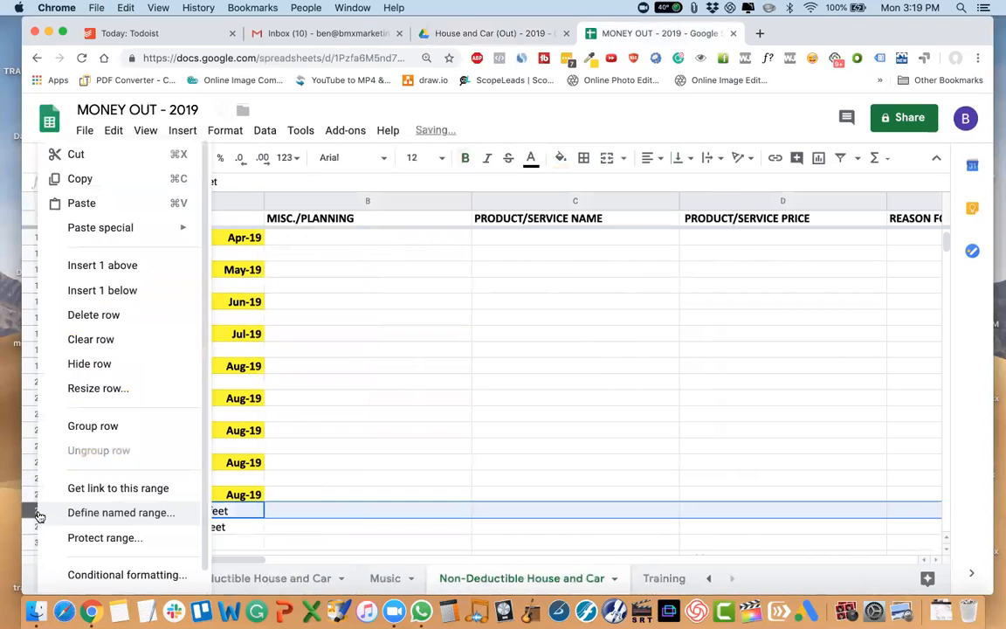
{"action": "left_click", "coordinate": [66, 264]}
{"action": "scroll", "coordinate": [128, 445], "scroll_direction": "down", "scroll_amount": 3}
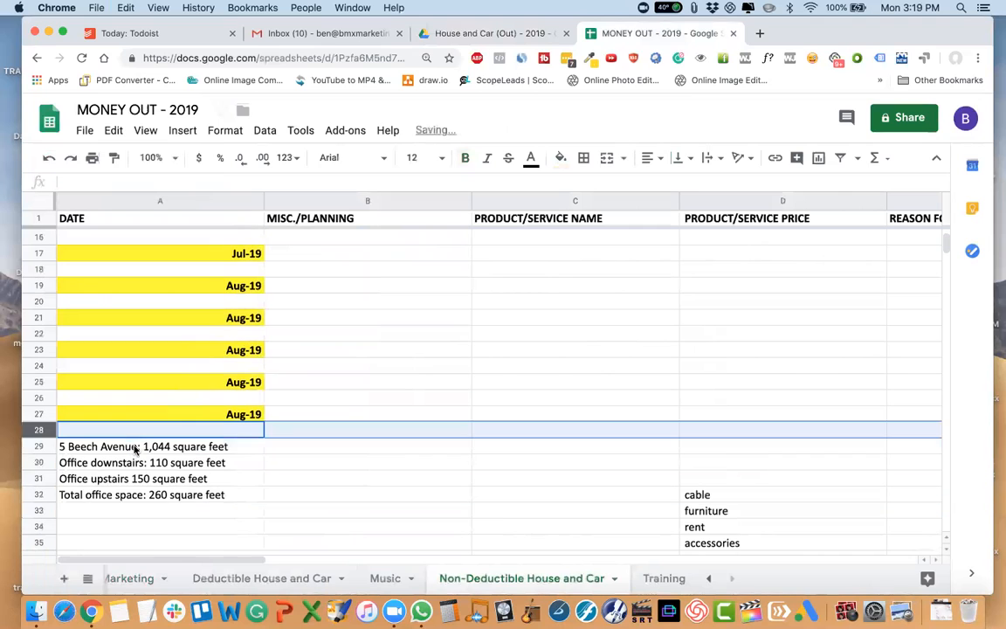
{"action": "scroll", "coordinate": [153, 471], "scroll_direction": "down", "scroll_amount": 3}
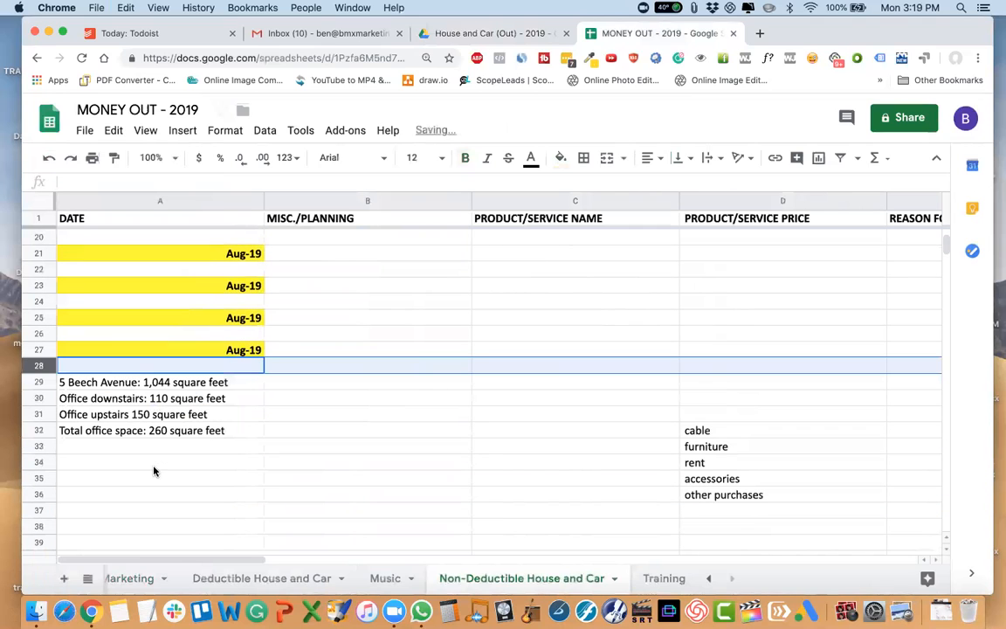
{"action": "right_click", "coordinate": [39, 367]}
{"action": "left_click", "coordinate": [103, 265]}
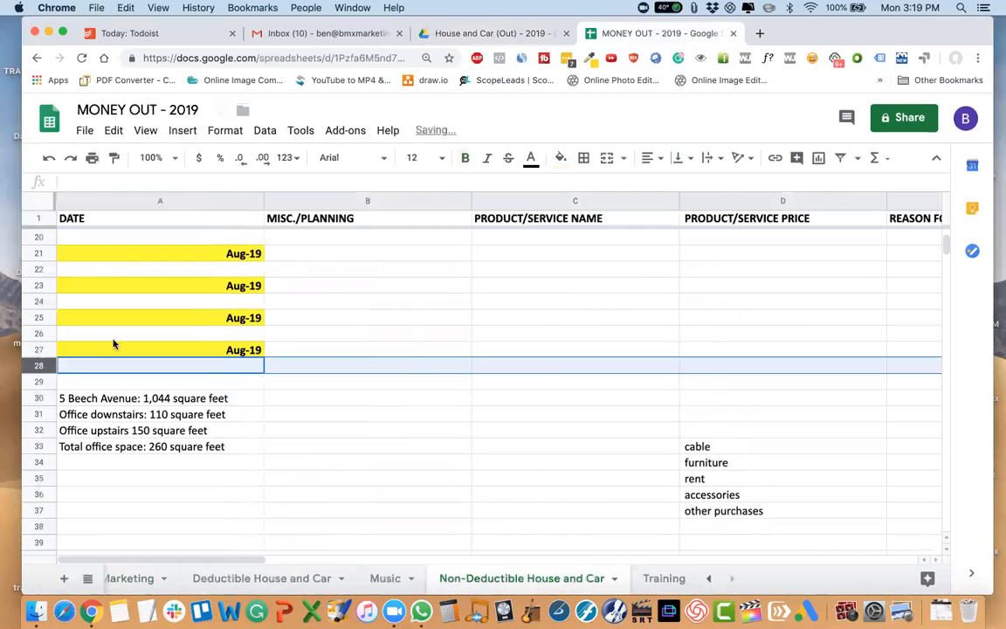
{"action": "right_click", "coordinate": [36, 381]}
{"action": "left_click", "coordinate": [89, 277]}
Change the month heading in cell A21 to 9/1/2019 and the one in A23 to 10/1/2019.
{"action": "scroll", "coordinate": [179, 352], "scroll_direction": "up", "scroll_amount": 1}
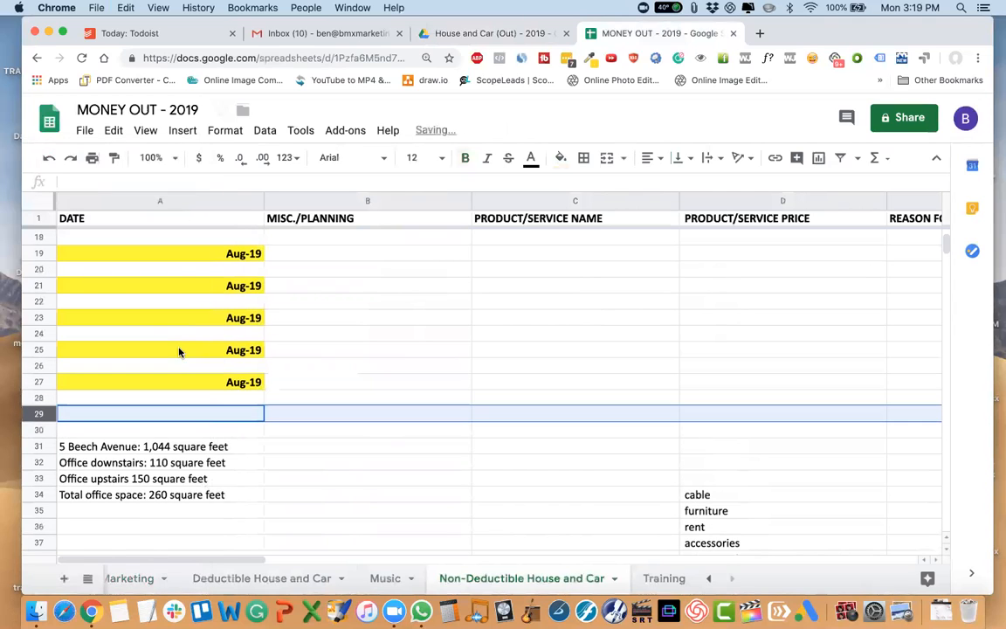
{"action": "scroll", "coordinate": [267, 293], "scroll_direction": "up", "scroll_amount": 1}
{"action": "left_click", "coordinate": [231, 317]}
{"action": "left_click", "coordinate": [232, 300]}
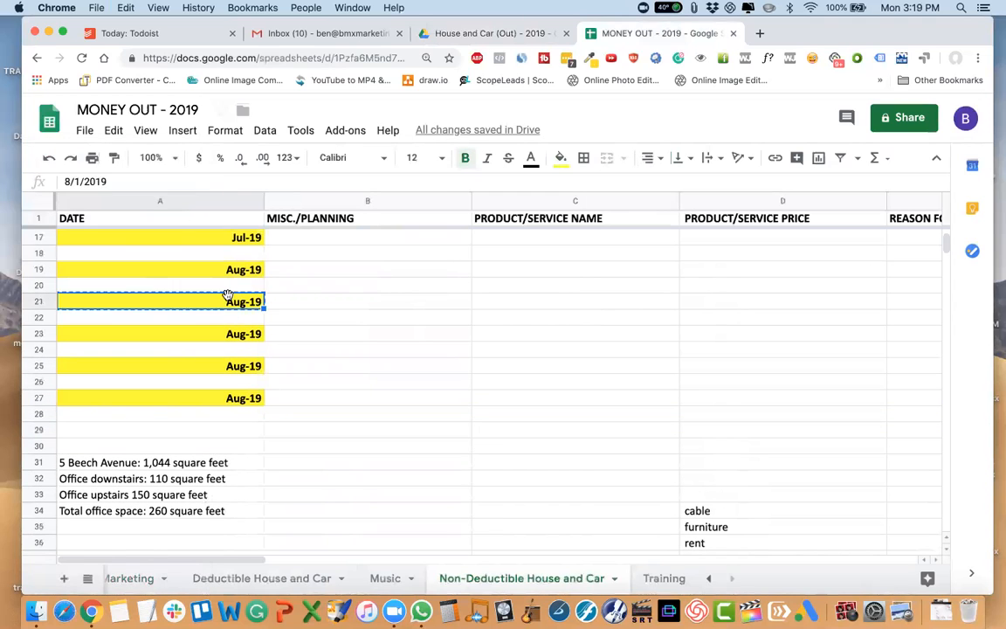
{"action": "double_click", "coordinate": [236, 302]}
{"action": "left_click", "coordinate": [215, 326]}
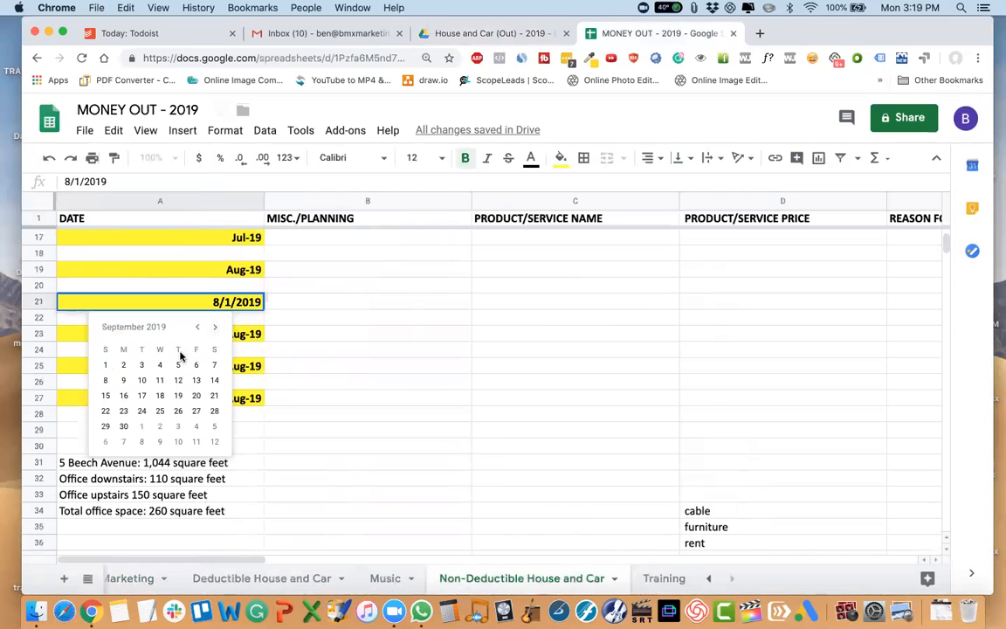
{"action": "left_click", "coordinate": [107, 367]}
{"action": "double_click", "coordinate": [223, 334]}
{"action": "left_click", "coordinate": [216, 359]}
{"action": "left_click", "coordinate": [216, 358]}
{"action": "left_click", "coordinate": [142, 397]}
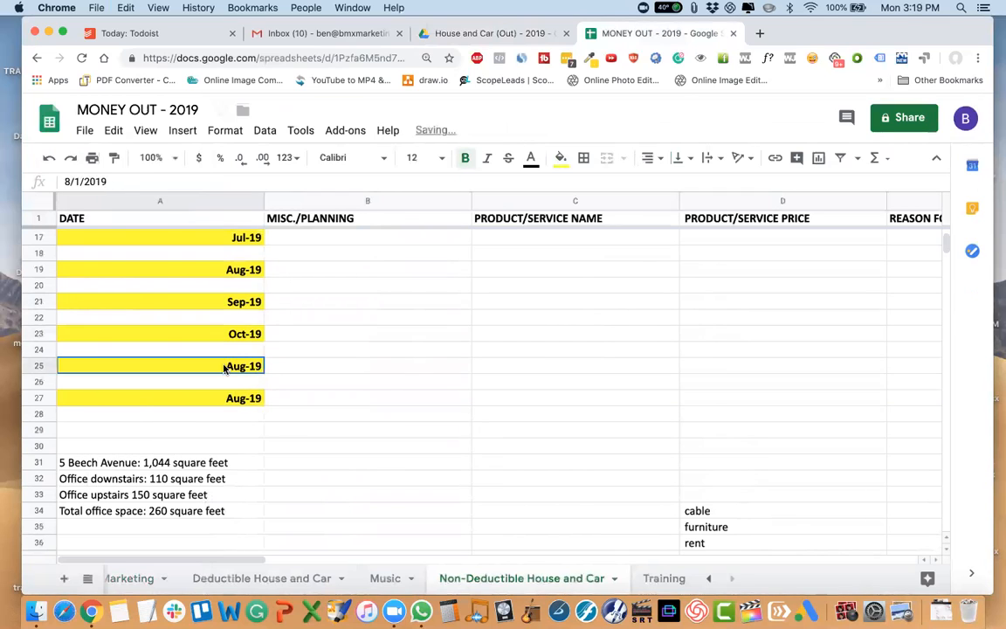
Change the month heading in cell A25 to 11/1/2019 and the one in A27 to 12/1/2019.
{"action": "double_click", "coordinate": [223, 366]}
{"action": "left_click", "coordinate": [215, 390]}
{"action": "left_click", "coordinate": [215, 390]}
{"action": "left_click", "coordinate": [214, 390]}
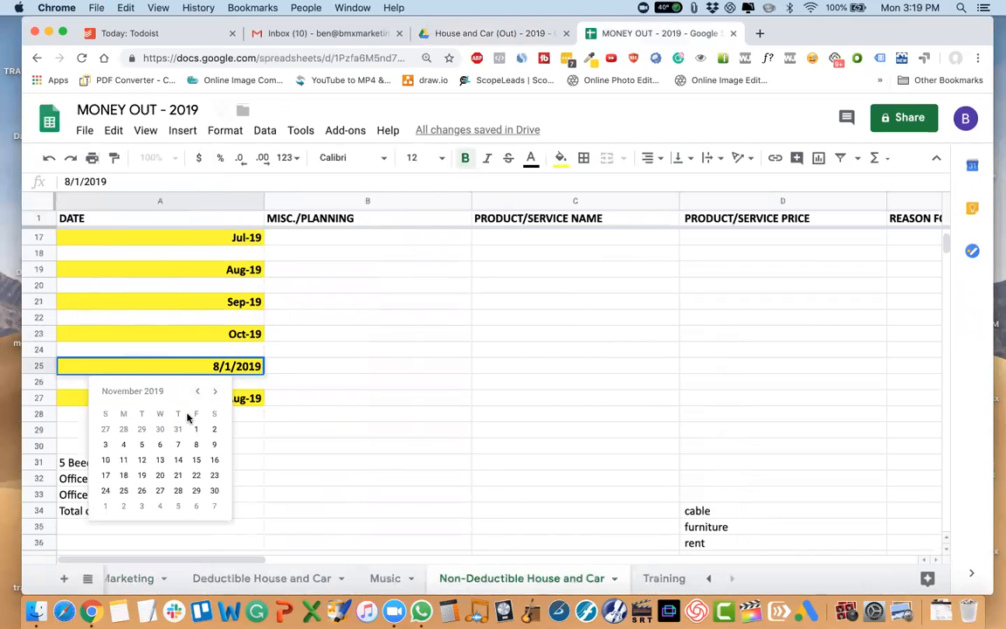
{"action": "left_click", "coordinate": [196, 429]}
{"action": "double_click", "coordinate": [228, 398]}
{"action": "left_click", "coordinate": [216, 423]}
{"action": "left_click", "coordinate": [217, 422]}
{"action": "left_click", "coordinate": [217, 423]}
{"action": "left_click", "coordinate": [217, 422]}
{"action": "left_click", "coordinate": [104, 461]}
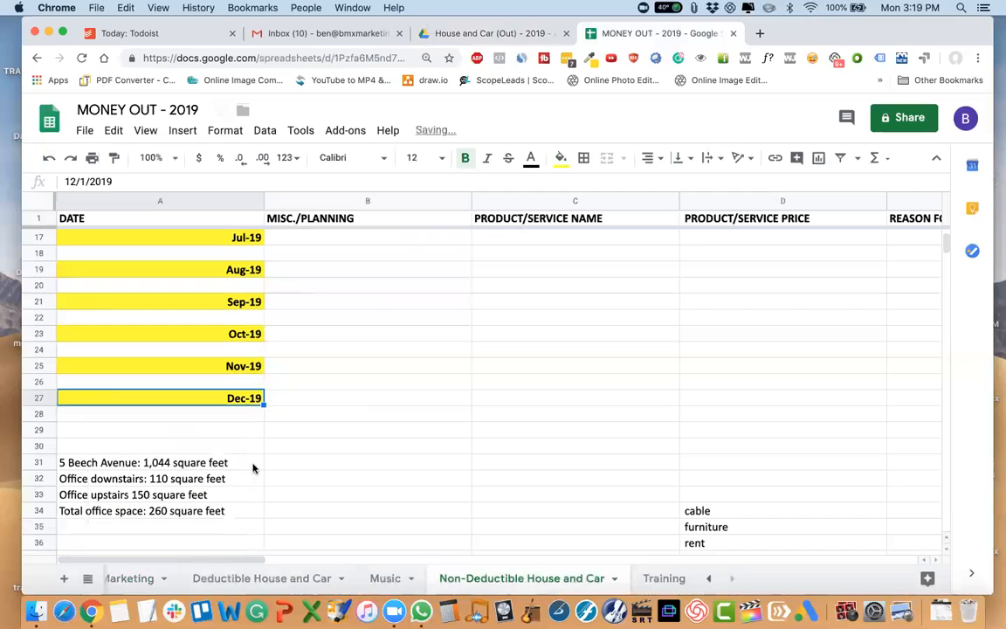
{"action": "left_click", "coordinate": [253, 467]}
Check the Walmart receipt's date in the Drive folder and insert two blank rows between the Jun-19 and Jul-19 headings in the spreadsheet.
{"action": "scroll", "coordinate": [253, 467], "scroll_direction": "up", "scroll_amount": 5}
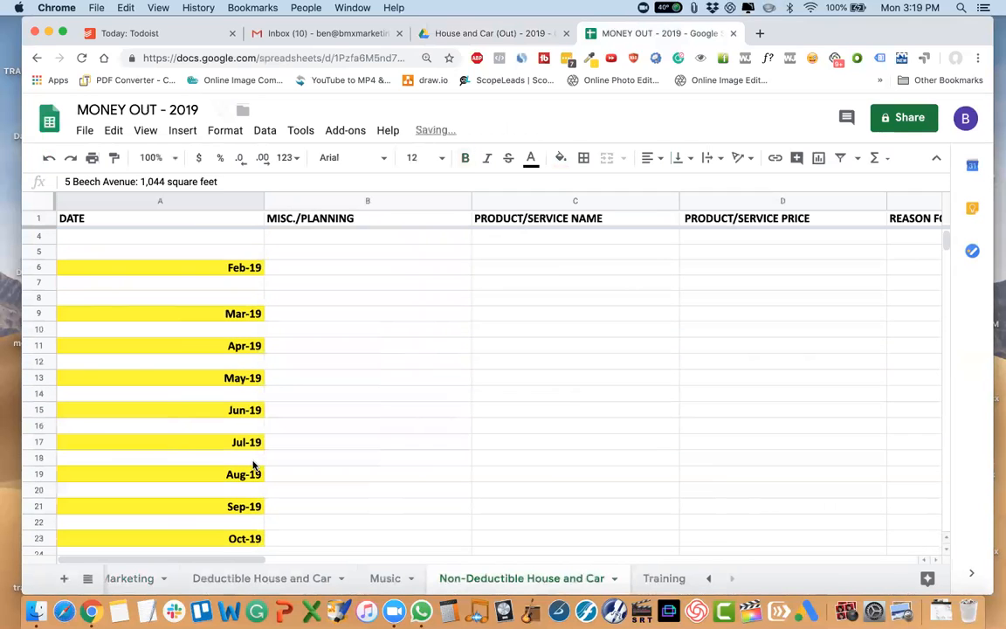
{"action": "left_click", "coordinate": [454, 33]}
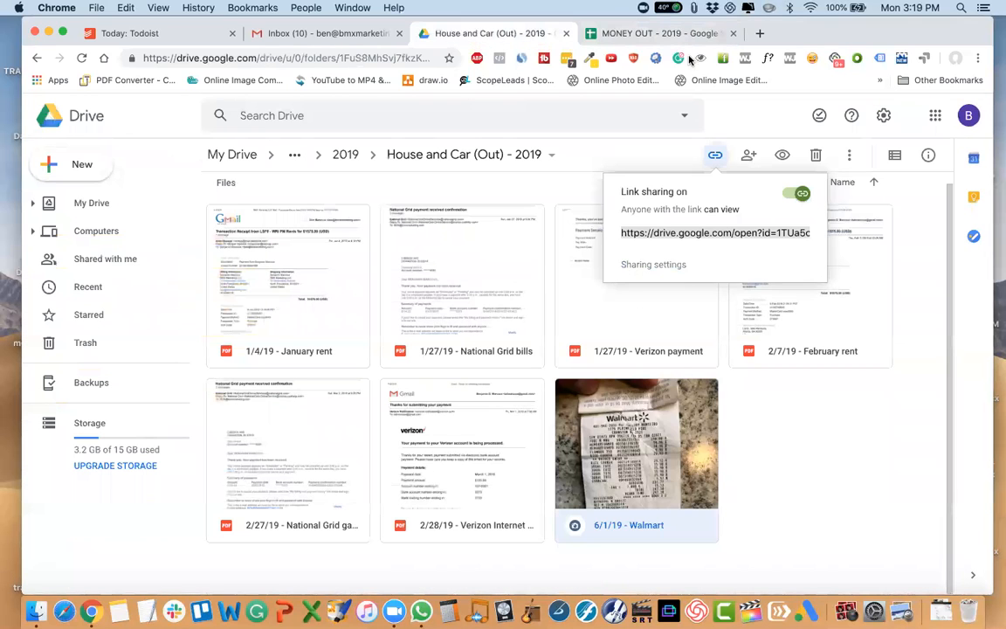
{"action": "left_click", "coordinate": [651, 33]}
{"action": "left_click", "coordinate": [39, 425]}
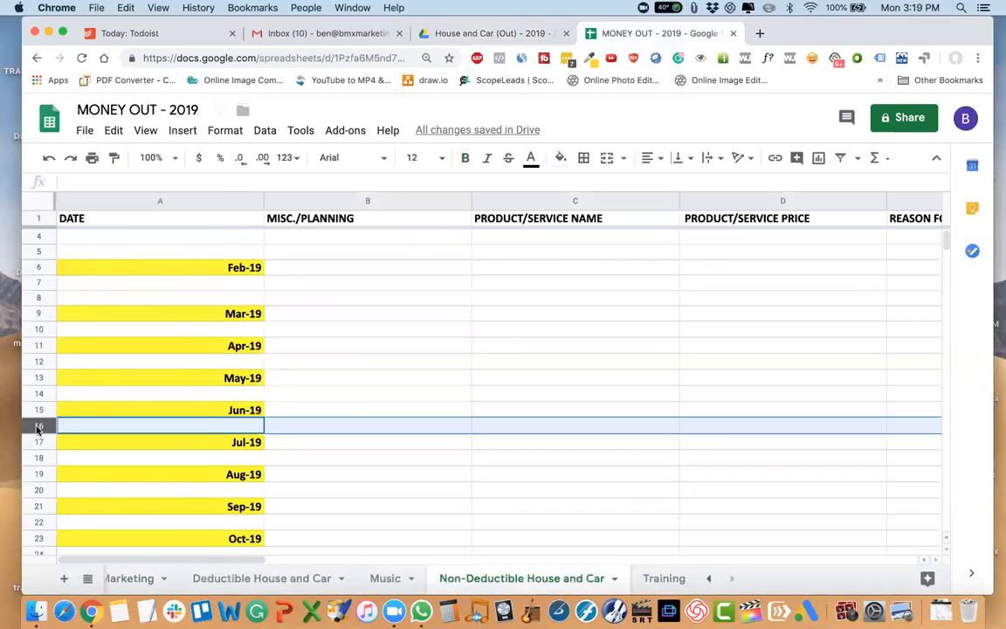
{"action": "right_click", "coordinate": [40, 424]}
{"action": "left_click", "coordinate": [123, 270]}
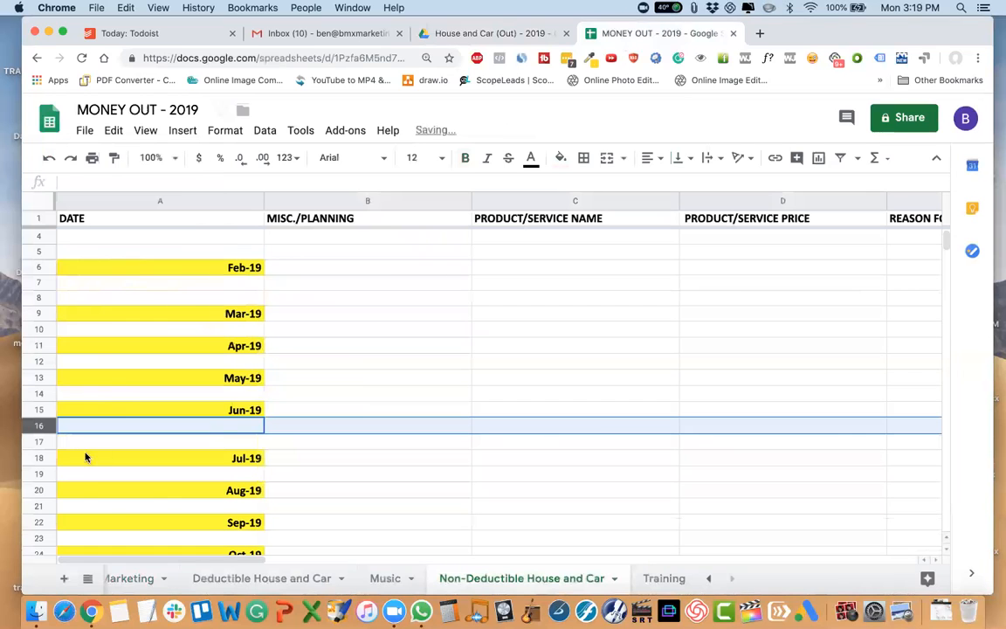
{"action": "right_click", "coordinate": [40, 426]}
{"action": "left_click", "coordinate": [109, 266]}
Enter the date 6/1/19 in A17 and the product/service name Walmart in C17.
{"action": "left_click", "coordinate": [159, 443]}
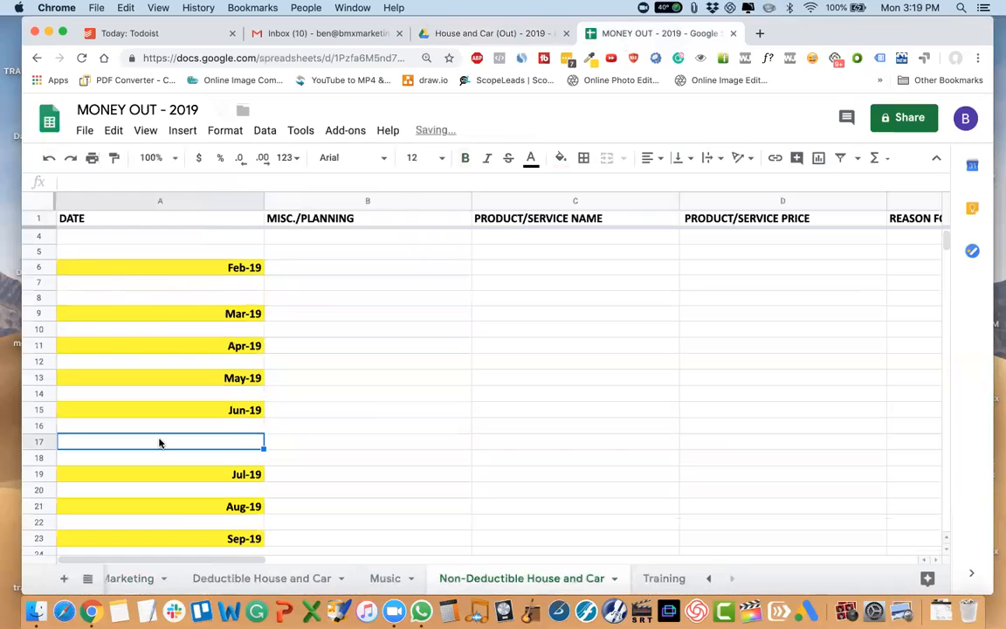
{"action": "type", "text": "6/"}
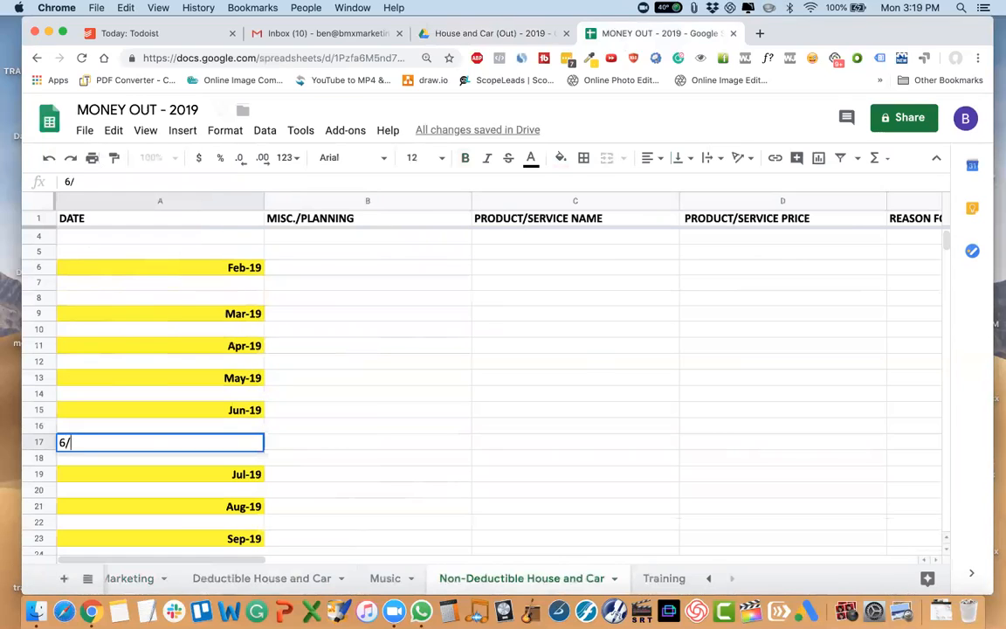
{"action": "key", "text": "Tab"}
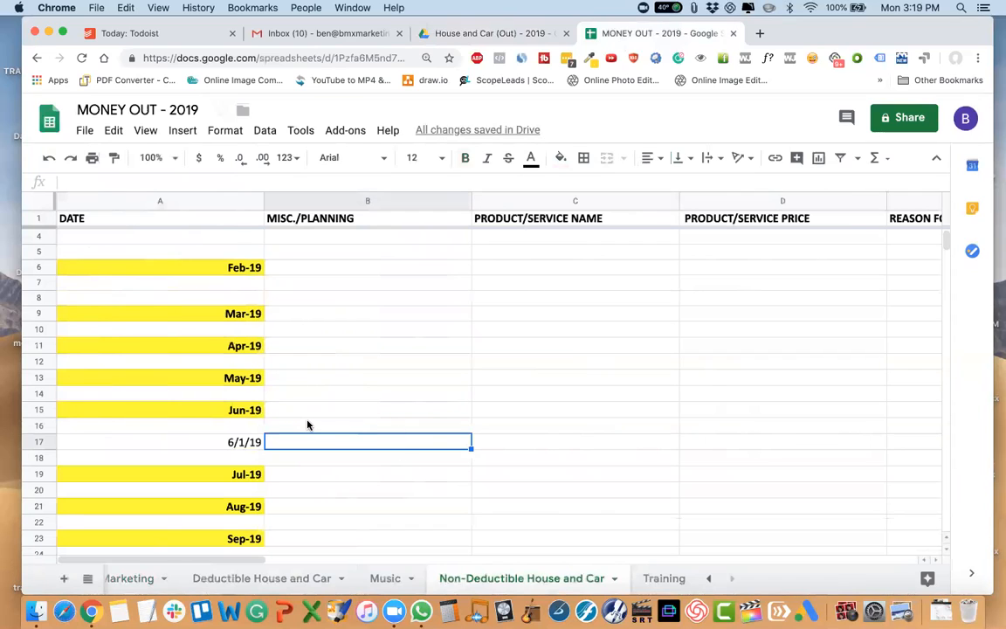
{"action": "key", "text": "Tab"}
{"action": "type", "text": "Walmar"}
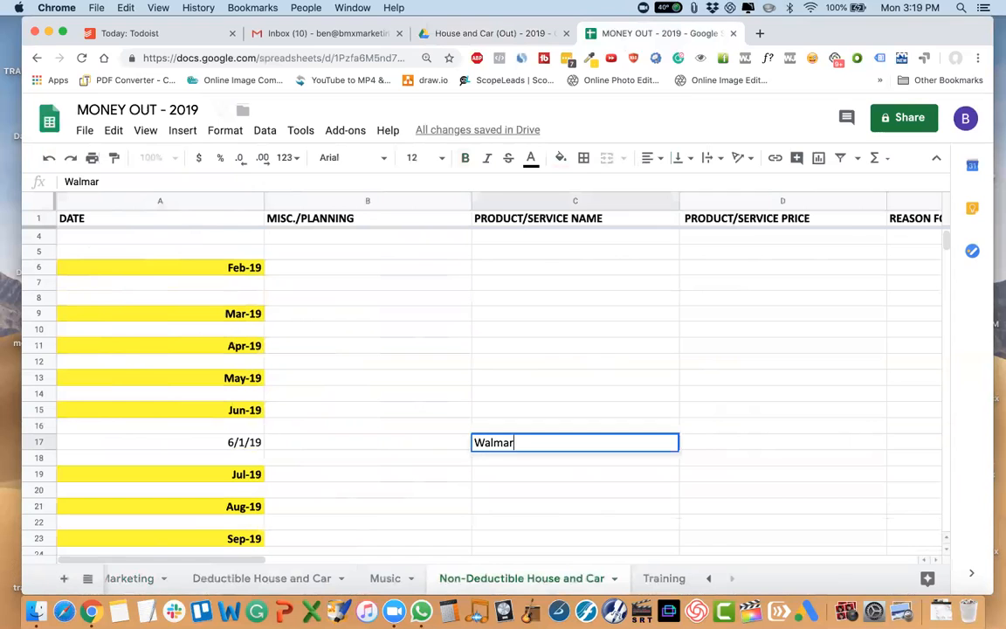
{"action": "key", "text": "Tab"}
Look up the total on the 6/1/19 - Walmart receipt in Google Drive and enter 247.30 as the product/service price in D17.
{"action": "scroll", "coordinate": [557, 202], "scroll_direction": "right", "scroll_amount": 3}
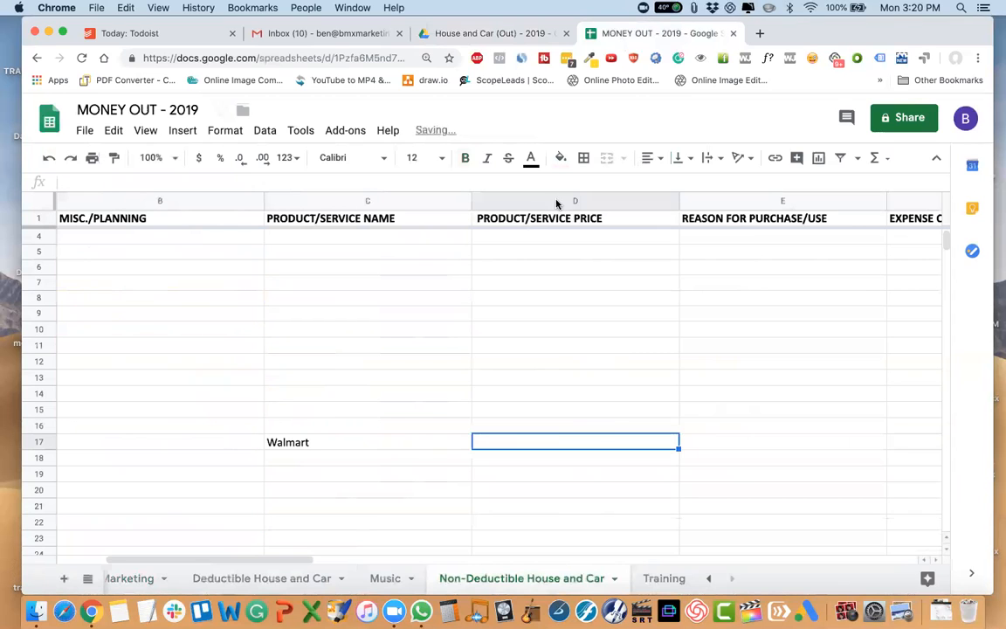
{"action": "left_click", "coordinate": [487, 33]}
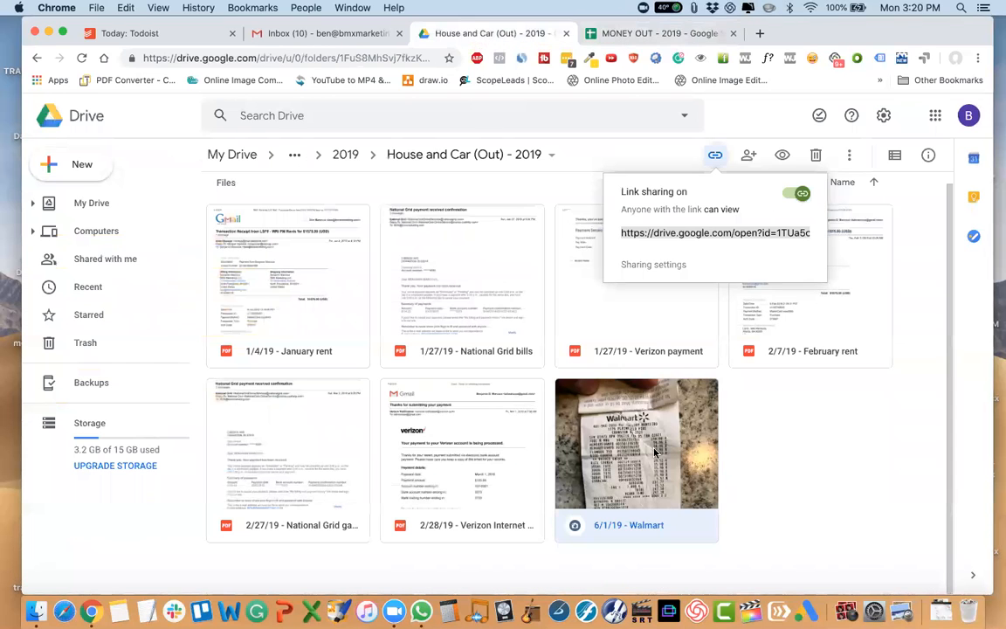
{"action": "double_click", "coordinate": [595, 420]}
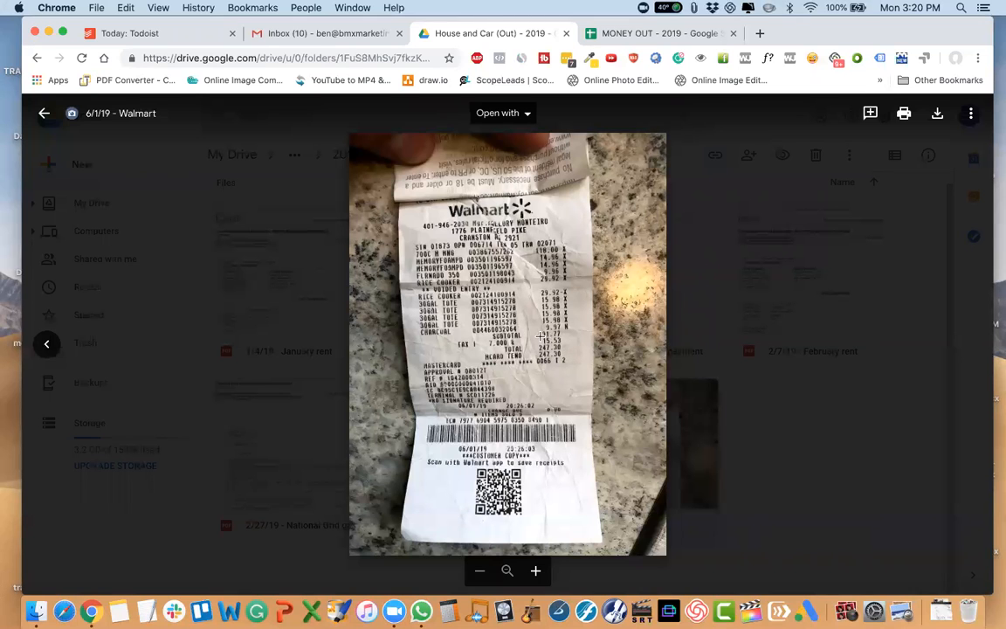
{"action": "left_click", "coordinate": [845, 468]}
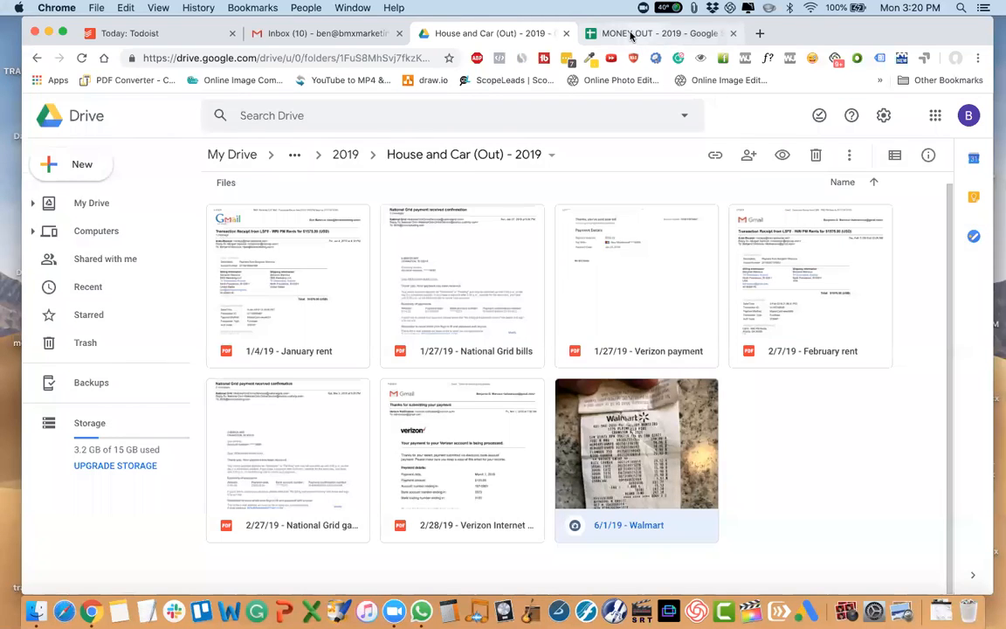
{"action": "left_click", "coordinate": [593, 33]}
{"action": "type", "text": "247.30"}
{"action": "key", "text": "Tab"}
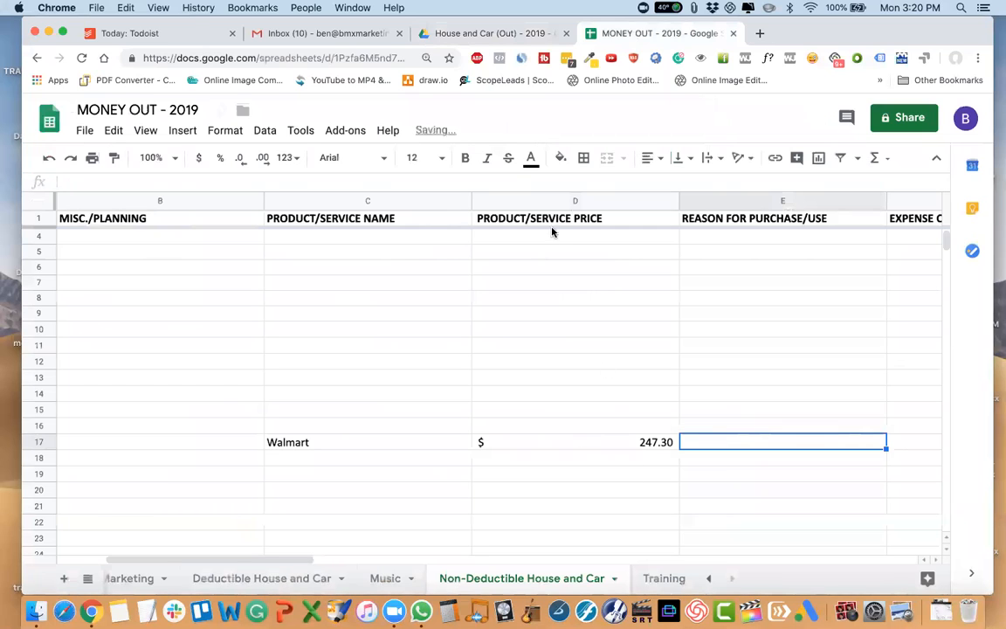
Format the whole PRODUCT/SERVICE PRICE column as currency and select the reason cell E17.
{"action": "left_click", "coordinate": [551, 201]}
{"action": "left_click", "coordinate": [198, 157]}
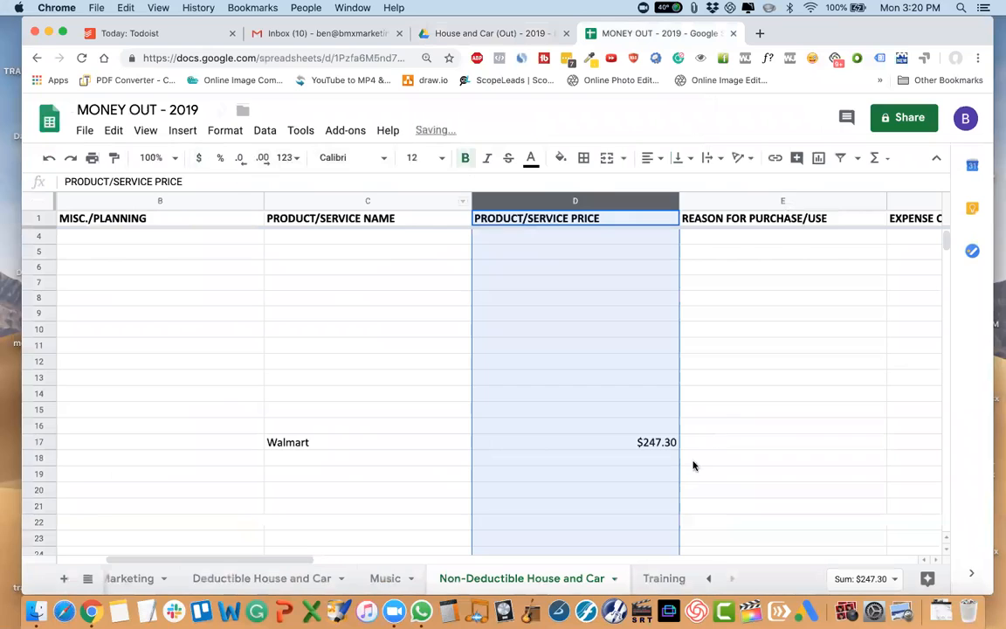
{"action": "left_click", "coordinate": [734, 441]}
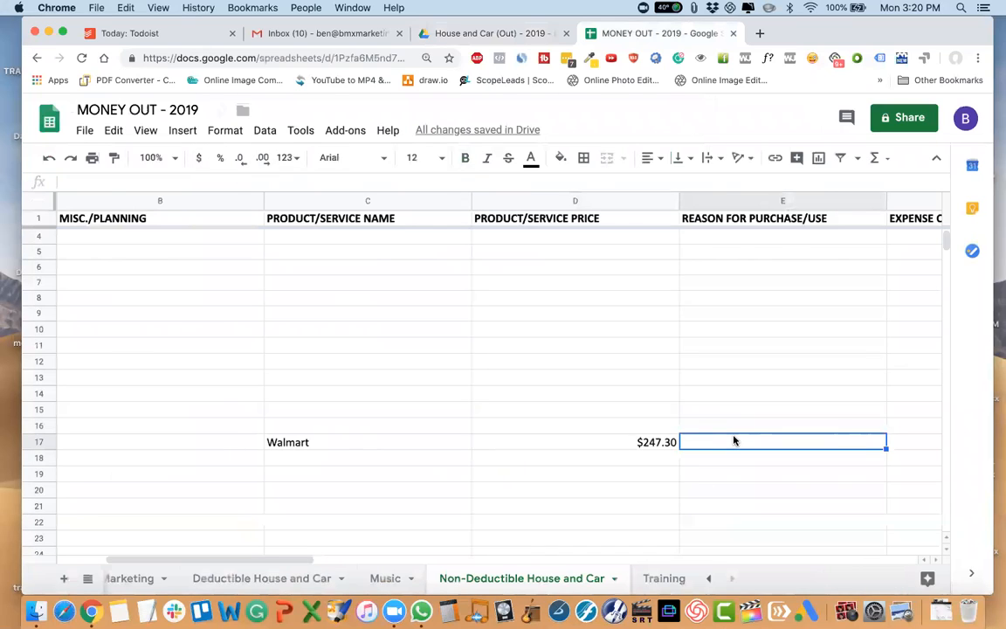
Look up the card used on the 6/1/19 - Walmart receipt and enter the card type and last four digits as the payment method in G17.
{"action": "scroll", "coordinate": [734, 441], "scroll_direction": "right", "scroll_amount": 5}
{"action": "key", "text": "Tab"}
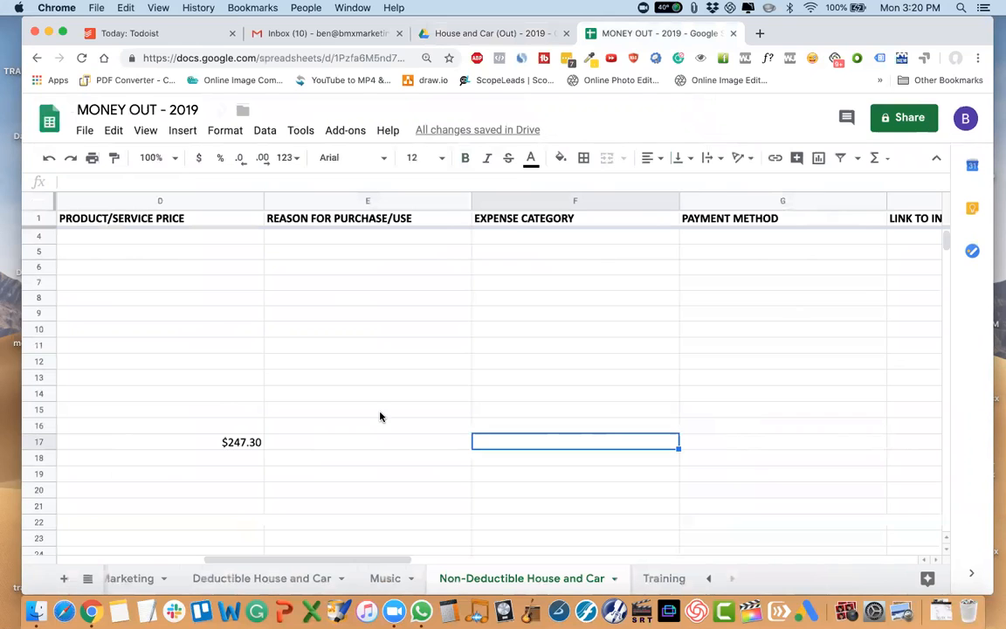
{"action": "key", "text": "Tab"}
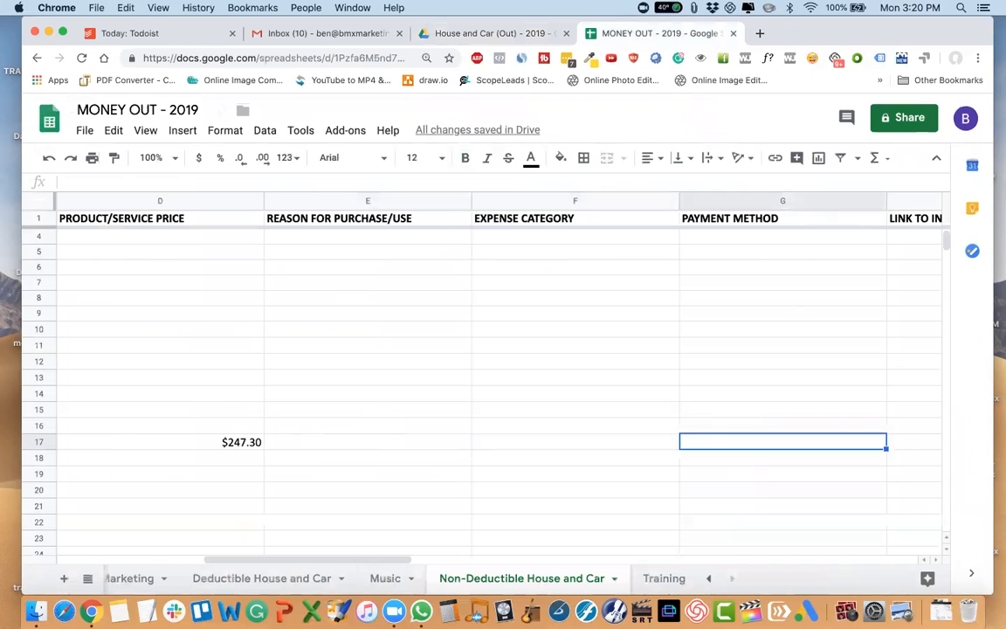
{"action": "left_click", "coordinate": [467, 33]}
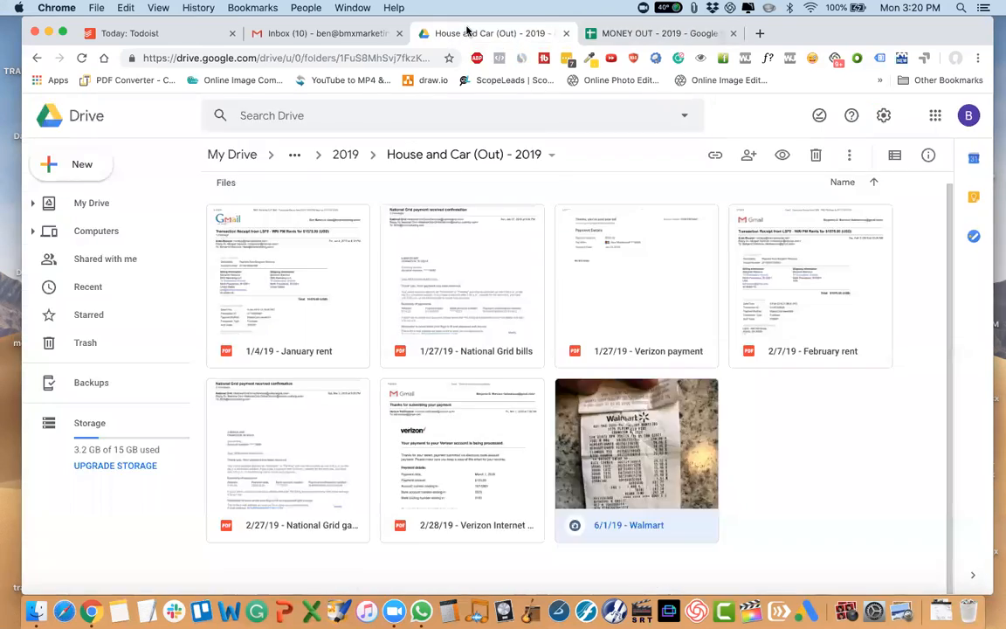
{"action": "double_click", "coordinate": [642, 430]}
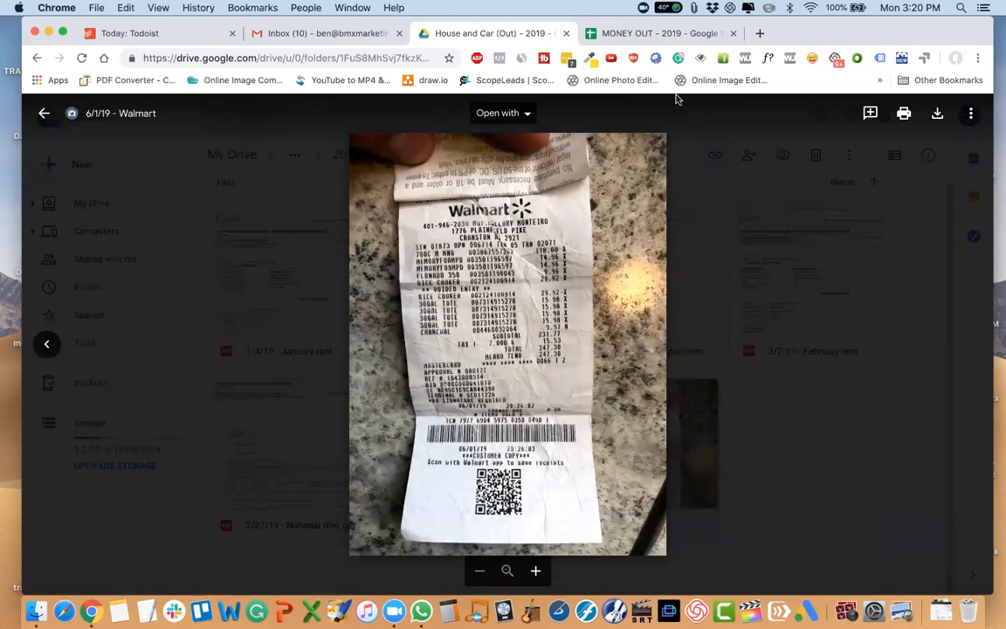
{"action": "key", "text": "super+w"}
{"action": "type", "text": "Mastercard 0066"}
{"action": "key", "text": "Tab"}
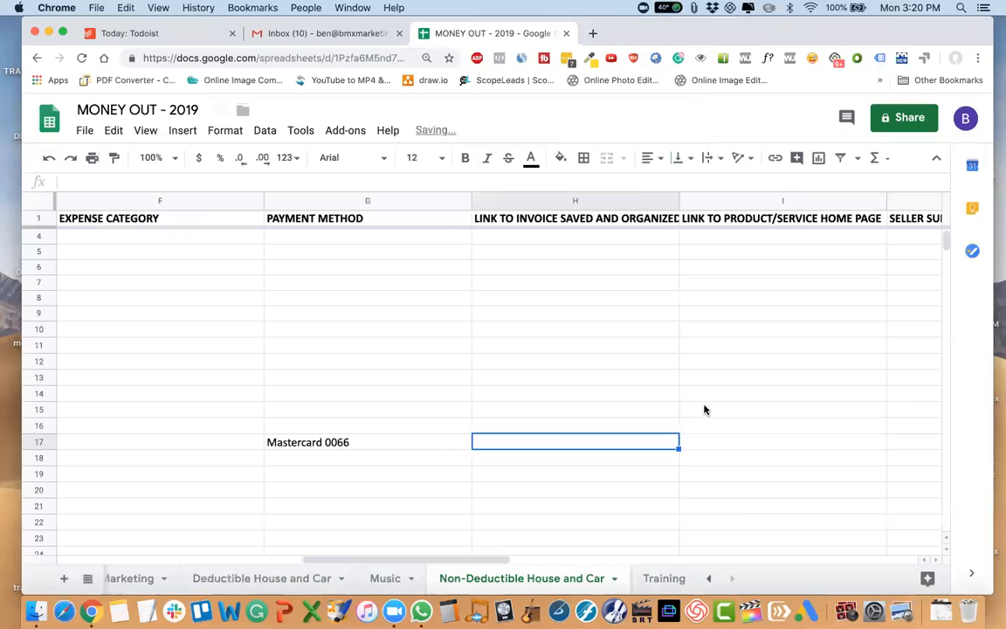
Reopen the House and Car (Out) - 2019 folder, turn on link sharing for the 6/1/19 - Walmart receipt and paste its link into H17.
{"action": "left_click", "coordinate": [198, 8]}
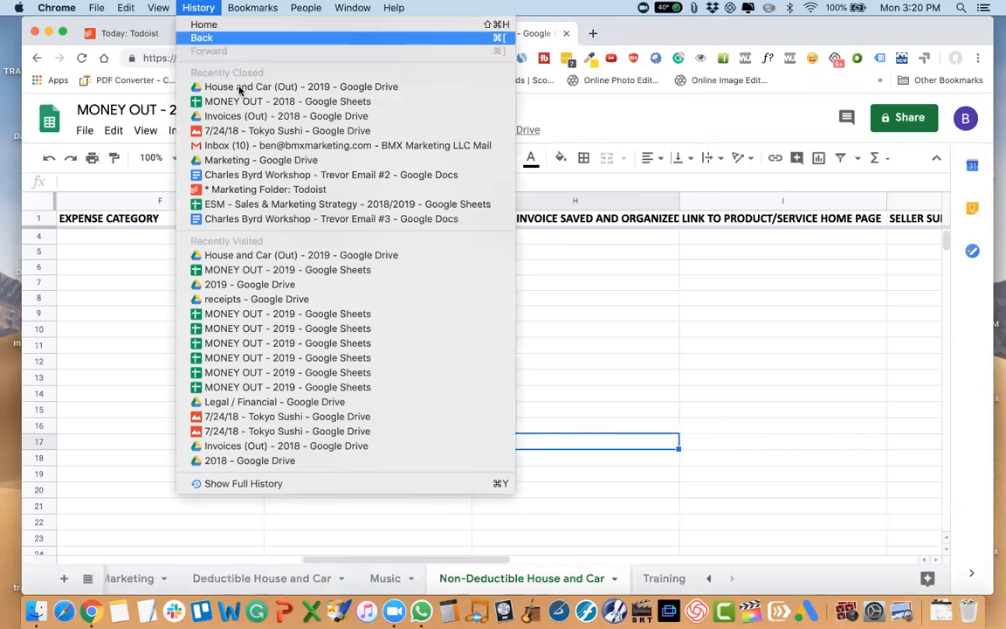
{"action": "left_click", "coordinate": [242, 88]}
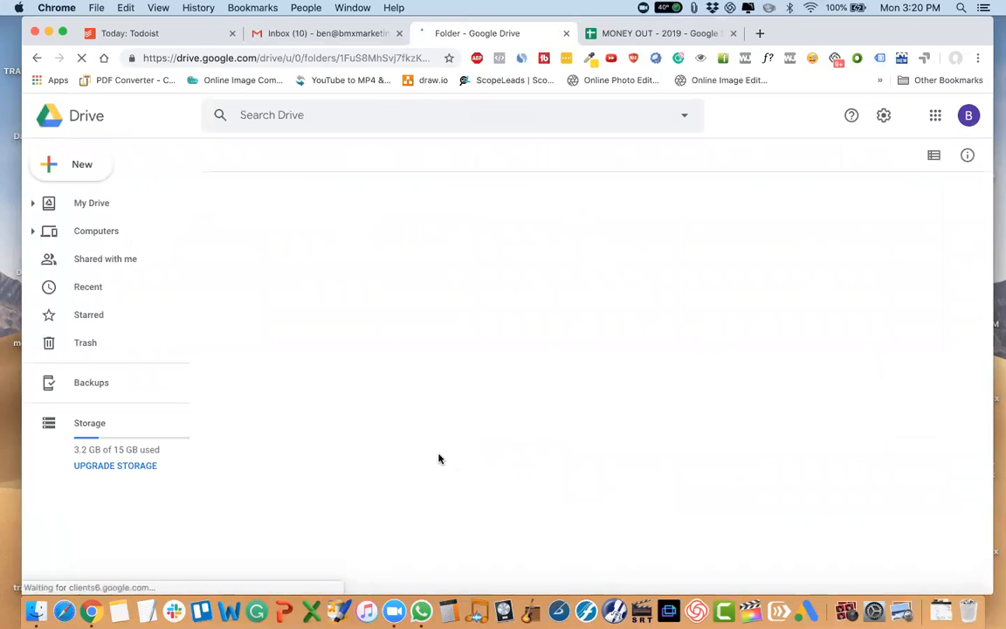
{"action": "left_click", "coordinate": [566, 410]}
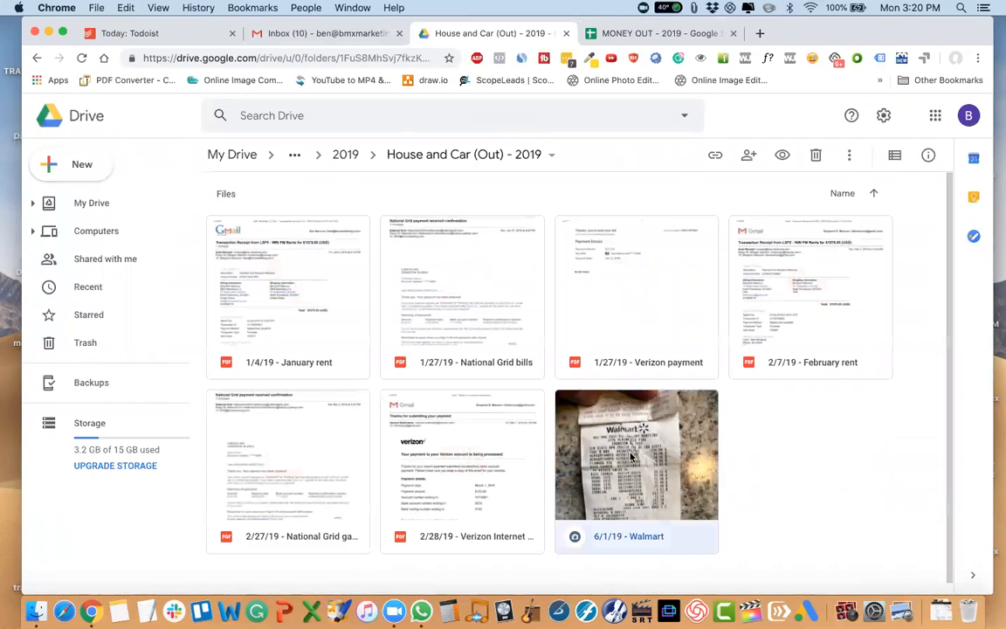
{"action": "left_click", "coordinate": [715, 155]}
{"action": "left_click", "coordinate": [796, 193]}
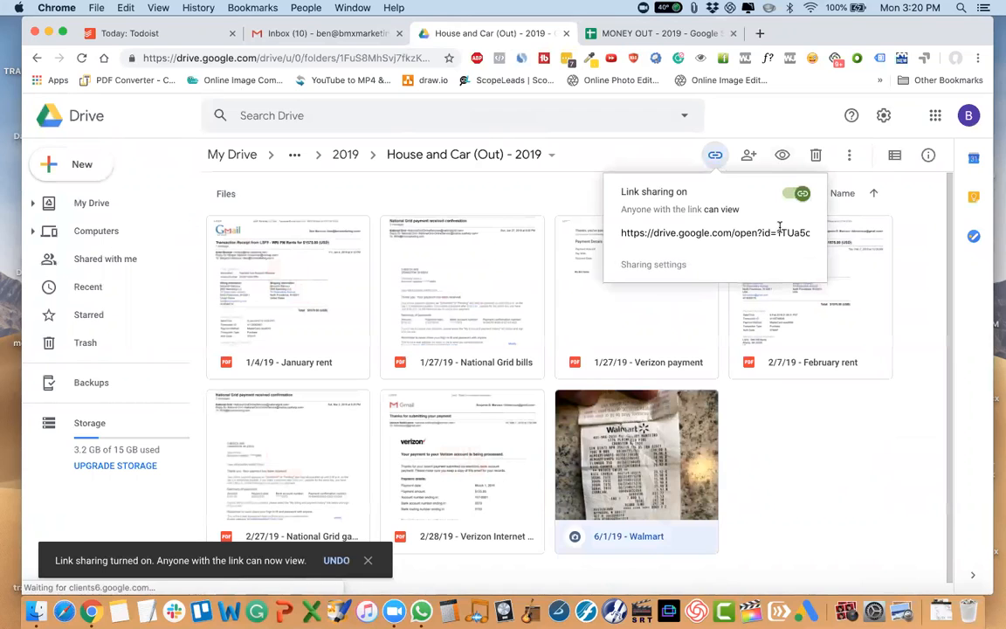
{"action": "left_click", "coordinate": [650, 33]}
{"action": "key", "text": "cmd+v"}
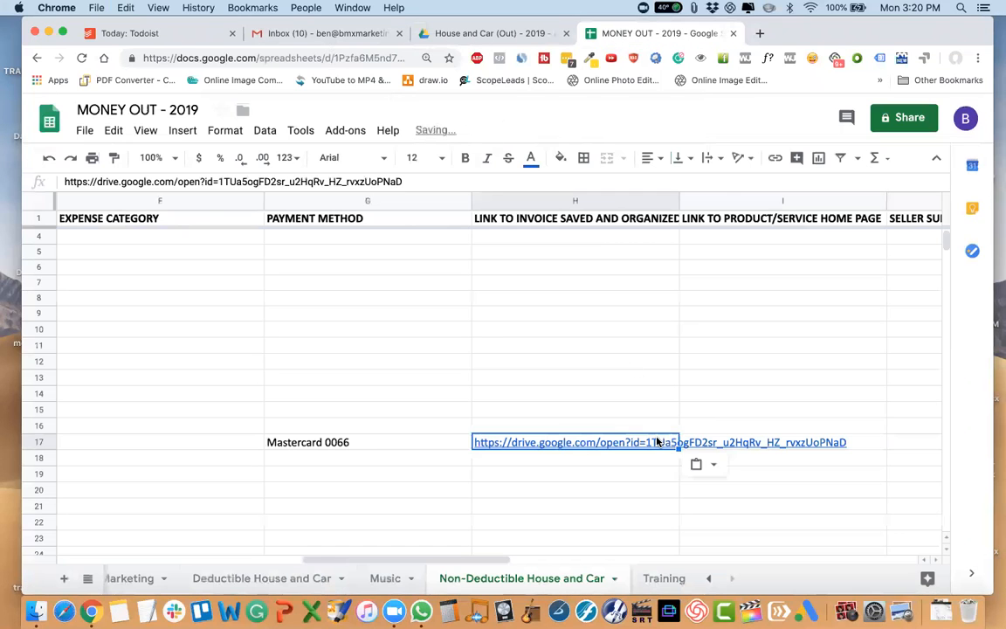
{"action": "key", "text": "Tab"}
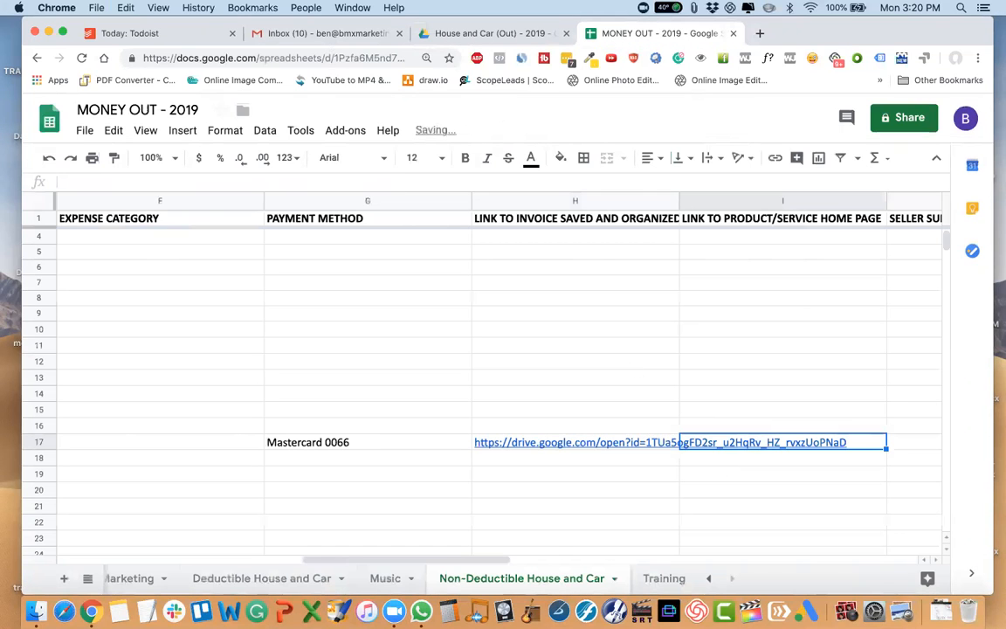
{"action": "type", "text": "N/A"}
{"action": "key", "text": "Tab"}
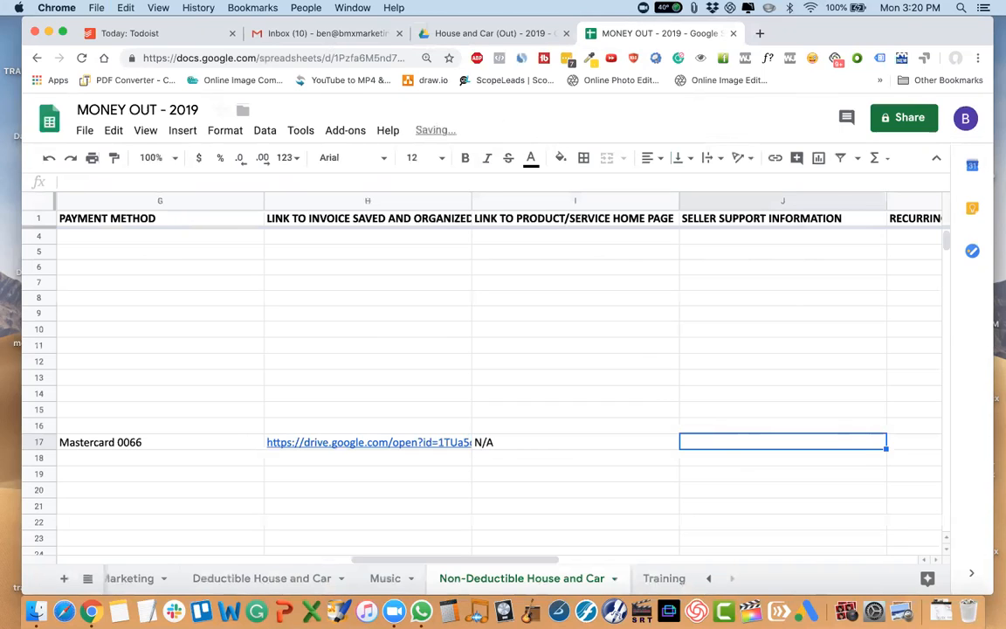
{"action": "type", "text": "N/A"}
{"action": "key", "text": "Tab"}
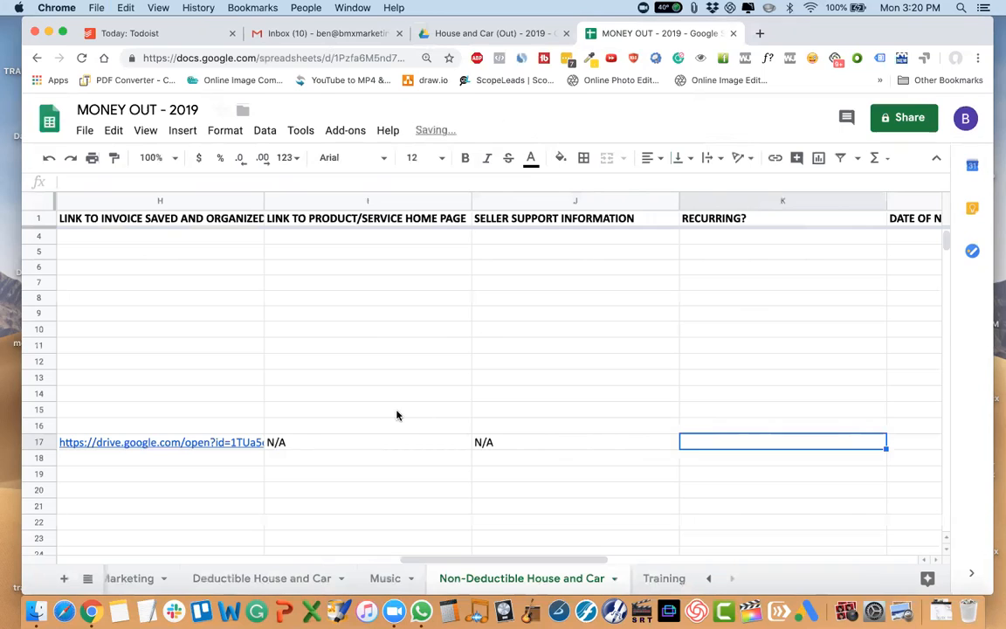
{"action": "left_click", "coordinate": [288, 443]}
{"action": "key", "text": "Delete"}
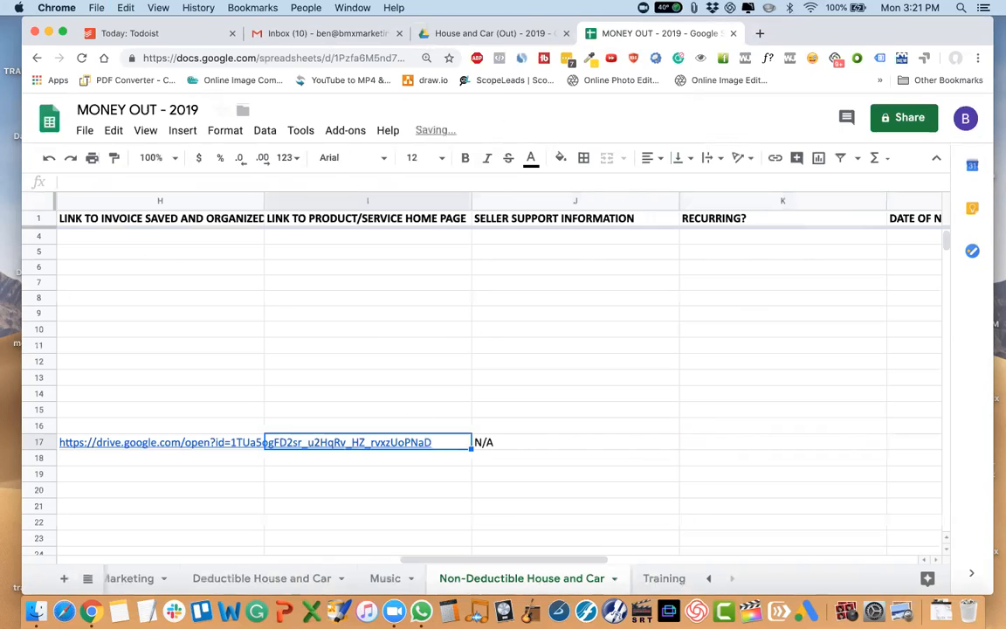
{"action": "left_click", "coordinate": [511, 445]}
{"action": "key", "text": "Delete"}
{"action": "left_click", "coordinate": [384, 441]}
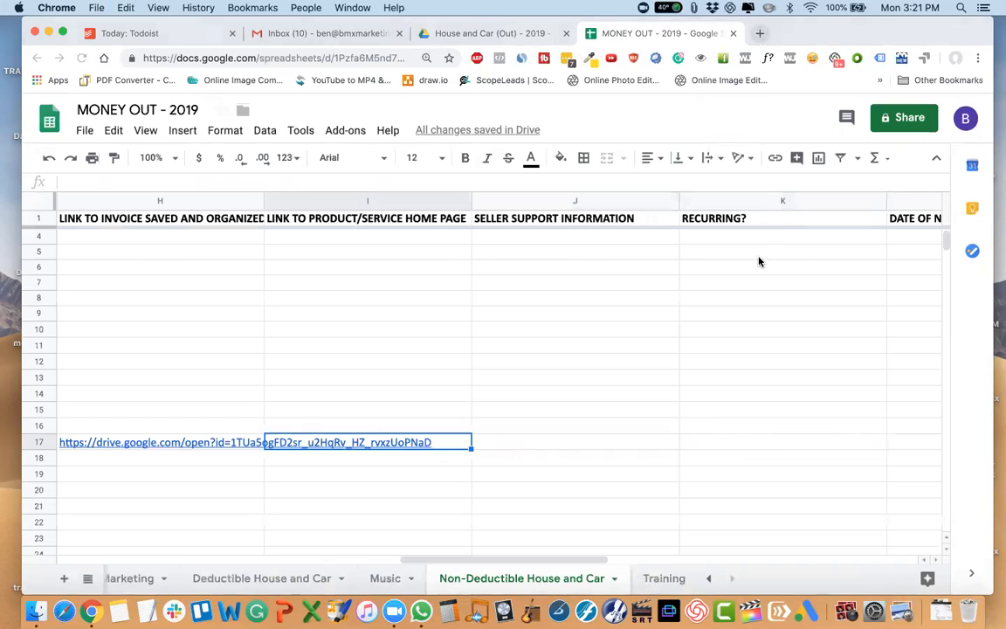
{"action": "left_click", "coordinate": [759, 33]}
{"action": "type", "text": "wala"}
{"action": "key", "text": "BackSpace"}
{"action": "type", "text": "mart"}
{"action": "key", "text": "Return"}
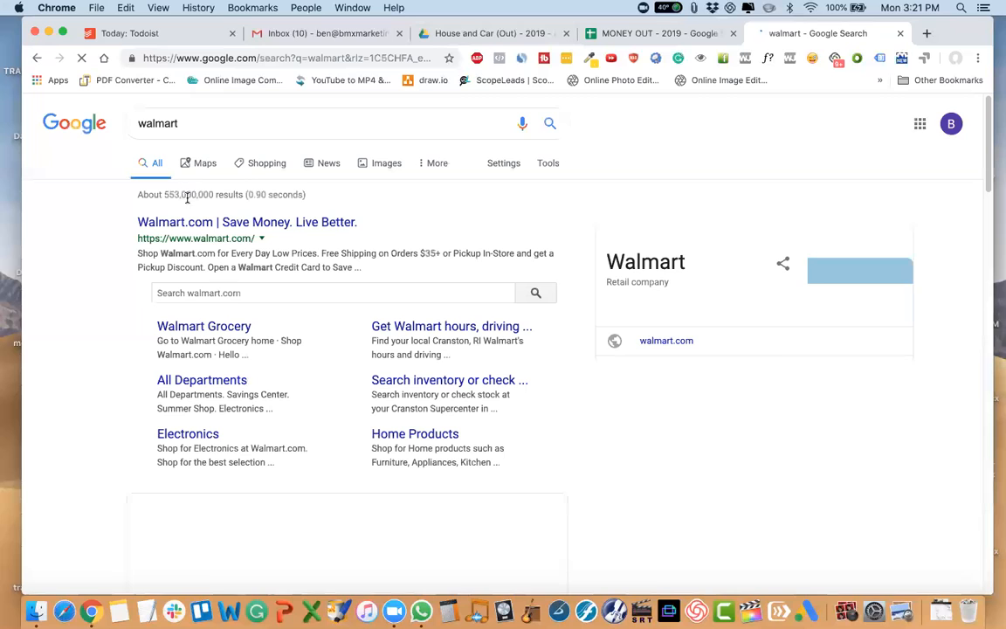
{"action": "left_click", "coordinate": [236, 222]}
{"action": "left_click", "coordinate": [259, 58]}
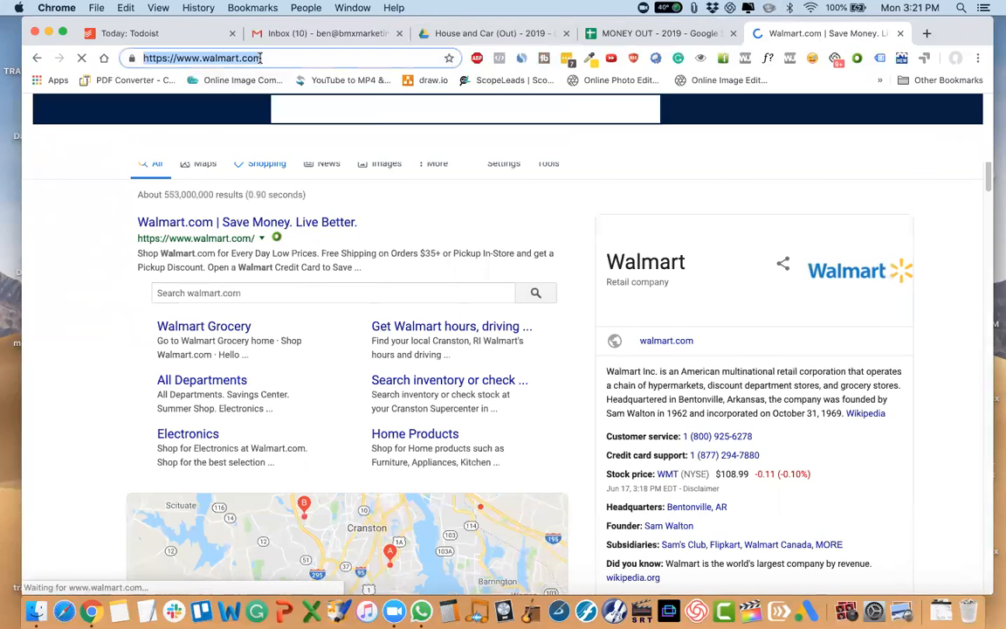
{"action": "left_click", "coordinate": [624, 33]}
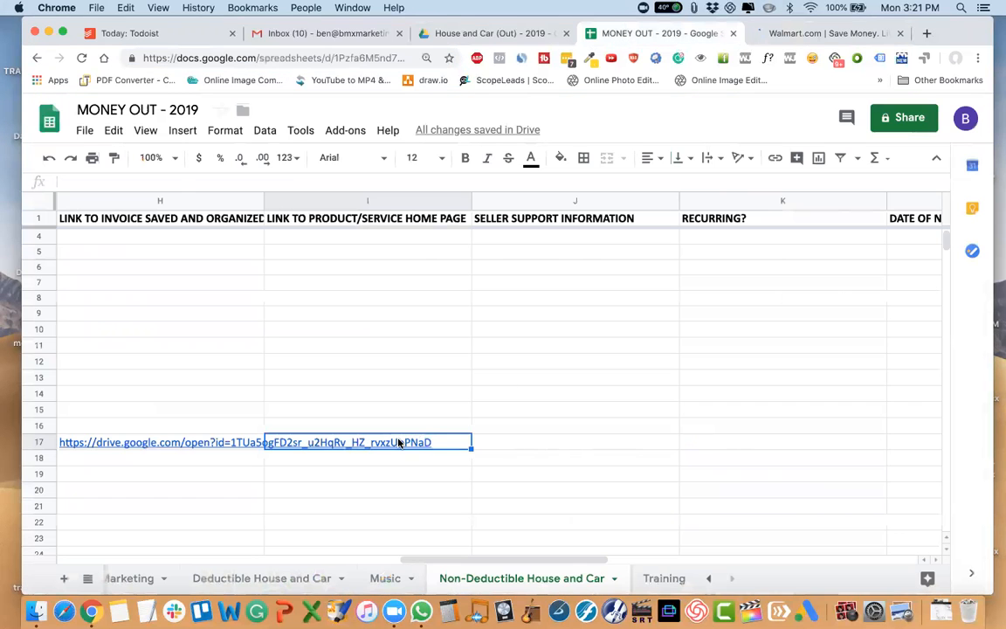
{"action": "key", "text": "ctrl+v"}
{"action": "key", "text": "Tab"}
{"action": "left_click", "coordinate": [773, 34]}
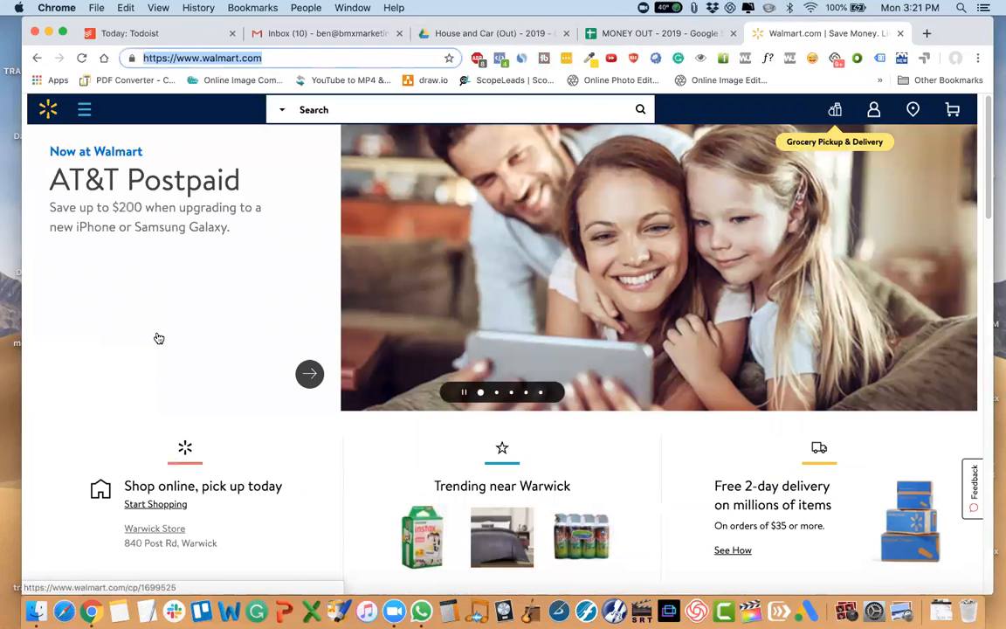
{"action": "scroll", "coordinate": [226, 253], "scroll_direction": "down", "scroll_amount": 20}
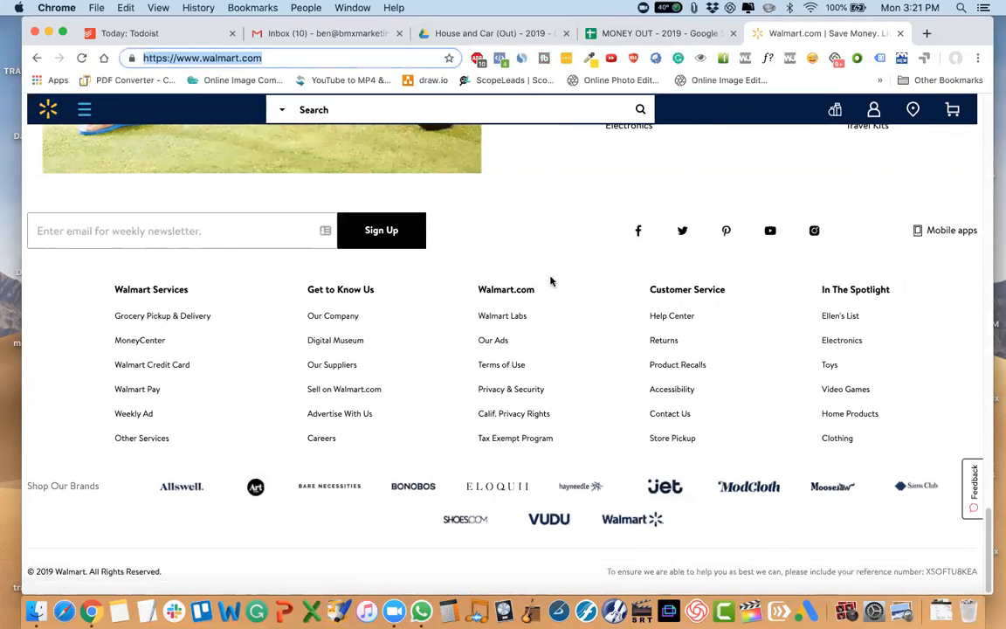
{"action": "left_click", "coordinate": [629, 191]}
{"action": "left_click", "coordinate": [672, 417]}
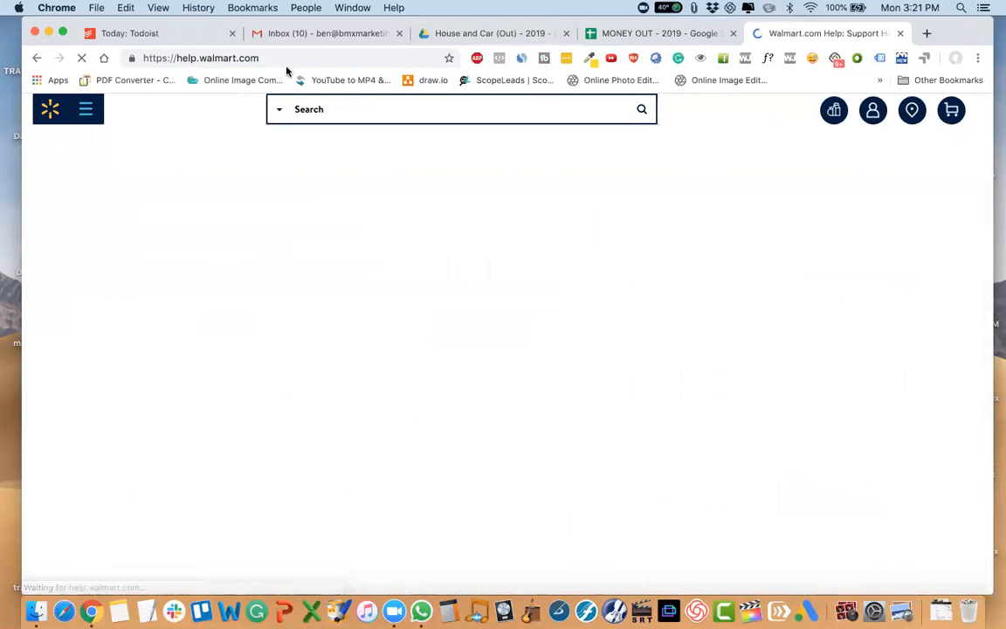
{"action": "left_click", "coordinate": [256, 57]}
{"action": "key", "text": "super+c"}
{"action": "left_click", "coordinate": [666, 35]}
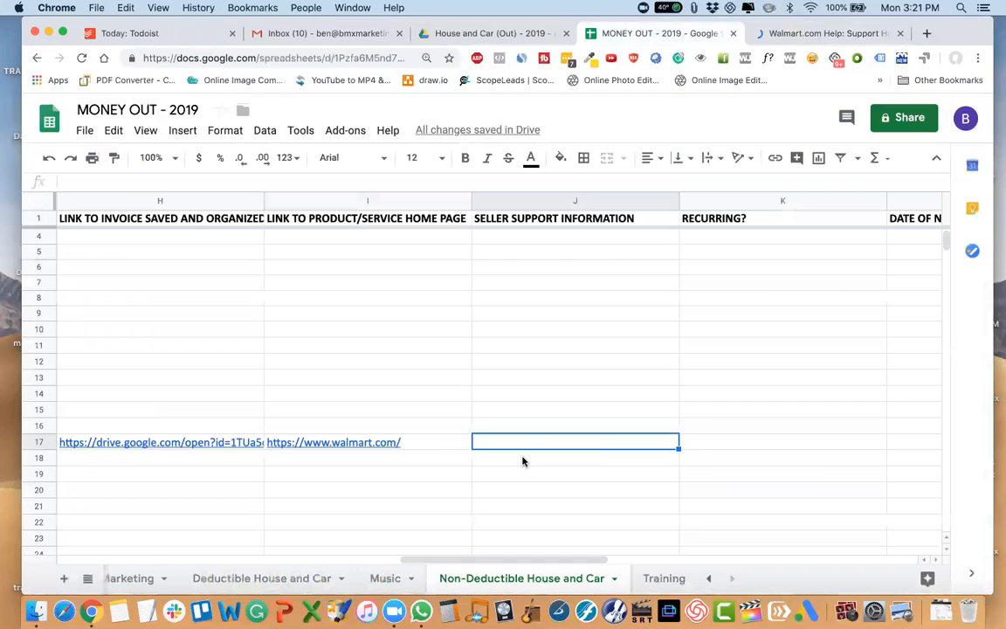
{"action": "key", "text": "super+v"}
{"action": "key", "text": "Tab"}
Enter NO under RECURRING? in K17 and paste the Walmart help link into J17 again.
{"action": "type", "text": "NO"}
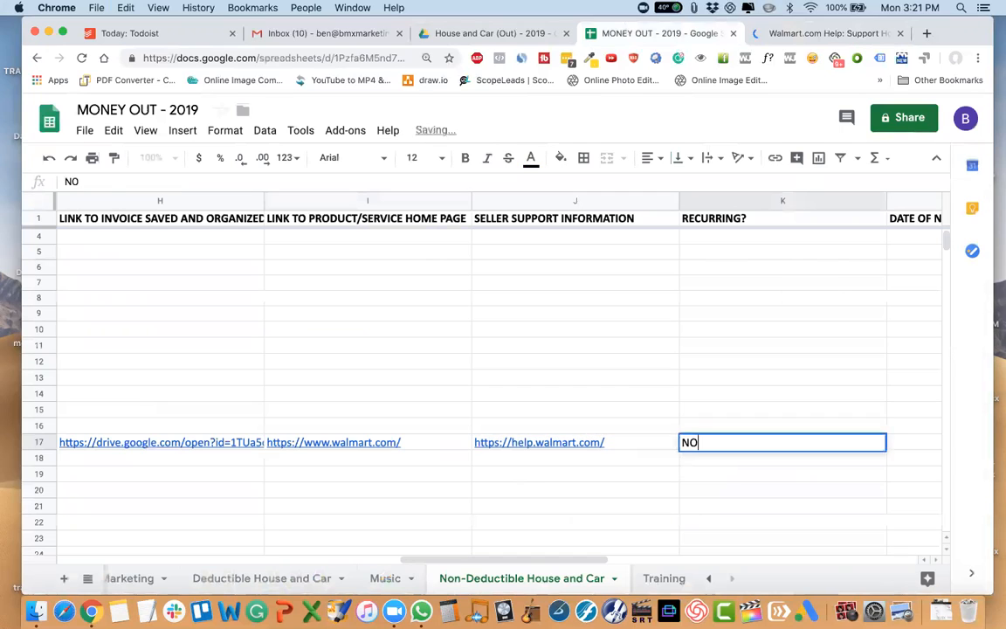
{"action": "key", "text": "shift+Tab"}
{"action": "key", "text": "BackSpace"}
{"action": "key", "text": "super+v"}
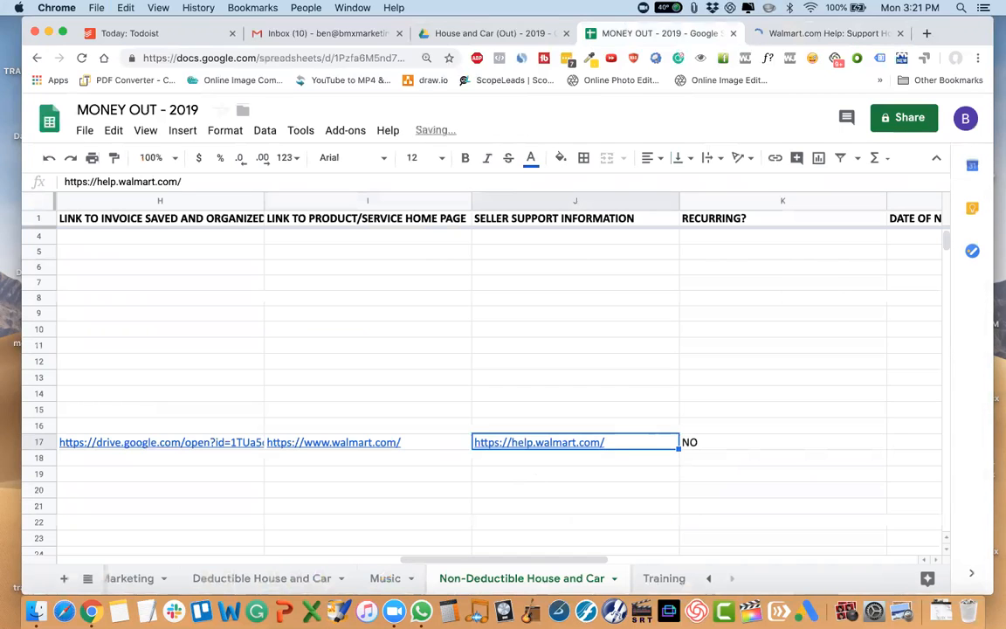
{"action": "left_click", "coordinate": [709, 445]}
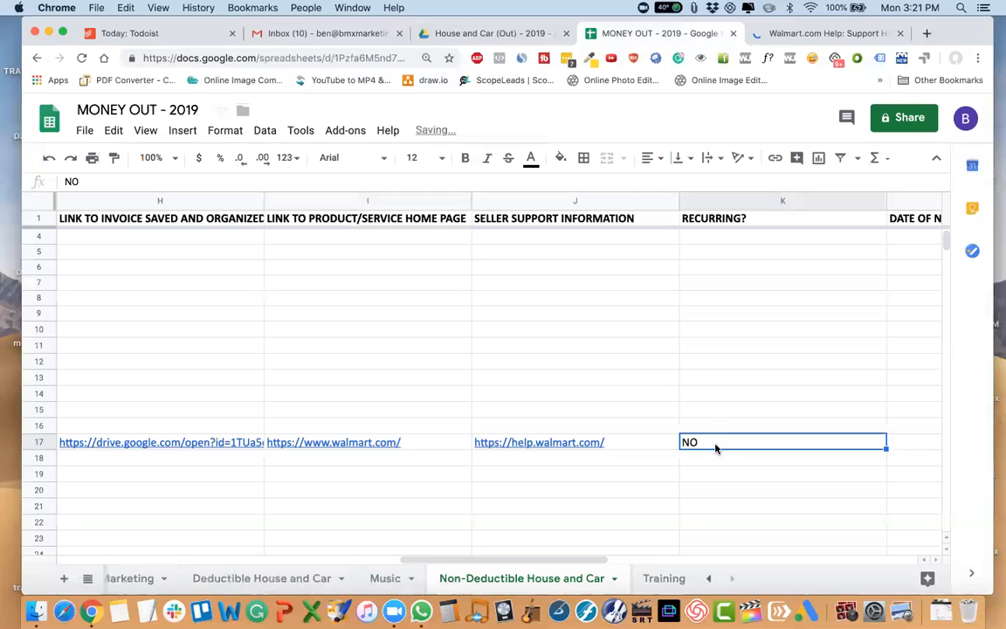
Enter N/A for both the date of next rebill/payment in L17 and the amount of rebill in M17.
{"action": "scroll", "coordinate": [714, 448], "scroll_direction": "right", "scroll_amount": 2}
{"action": "scroll", "coordinate": [714, 449], "scroll_direction": "right", "scroll_amount": 2}
{"action": "key", "text": "Tab"}
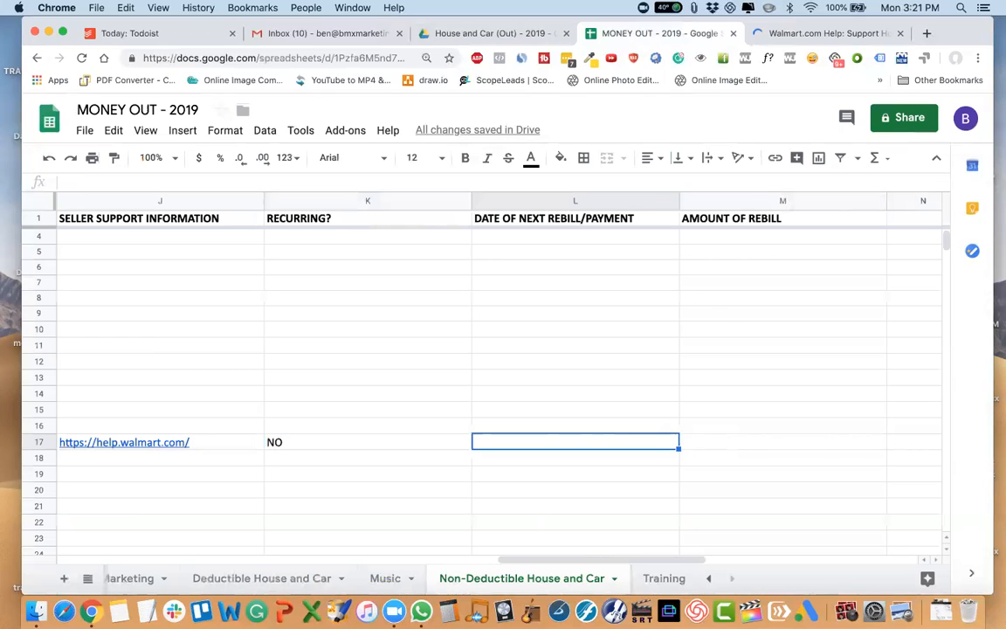
{"action": "type", "text": "N/A"}
{"action": "key", "text": "Tab"}
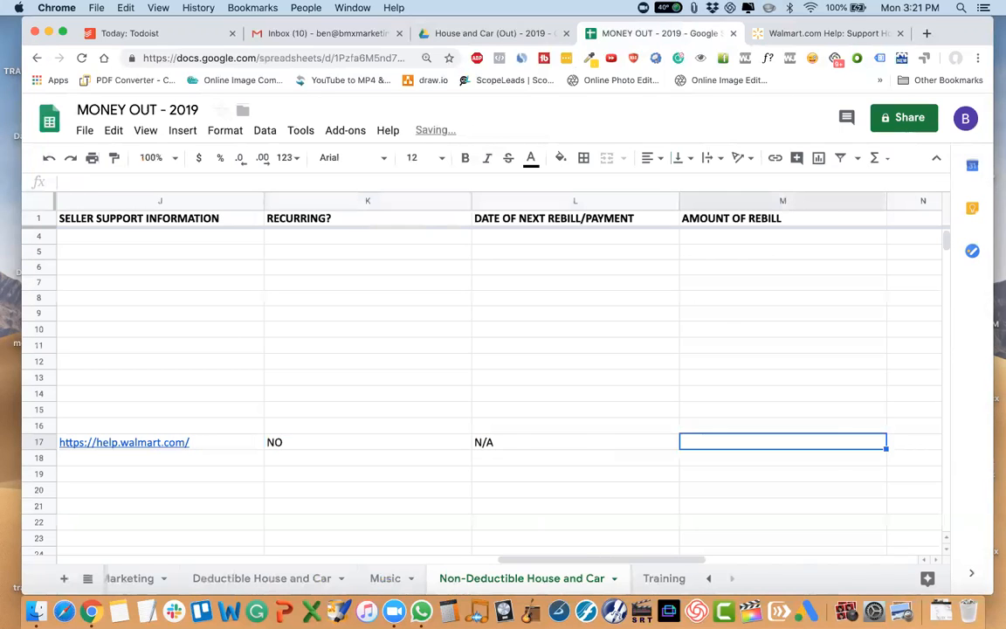
{"action": "type", "text": "N/A"}
{"action": "key", "text": "Tab"}
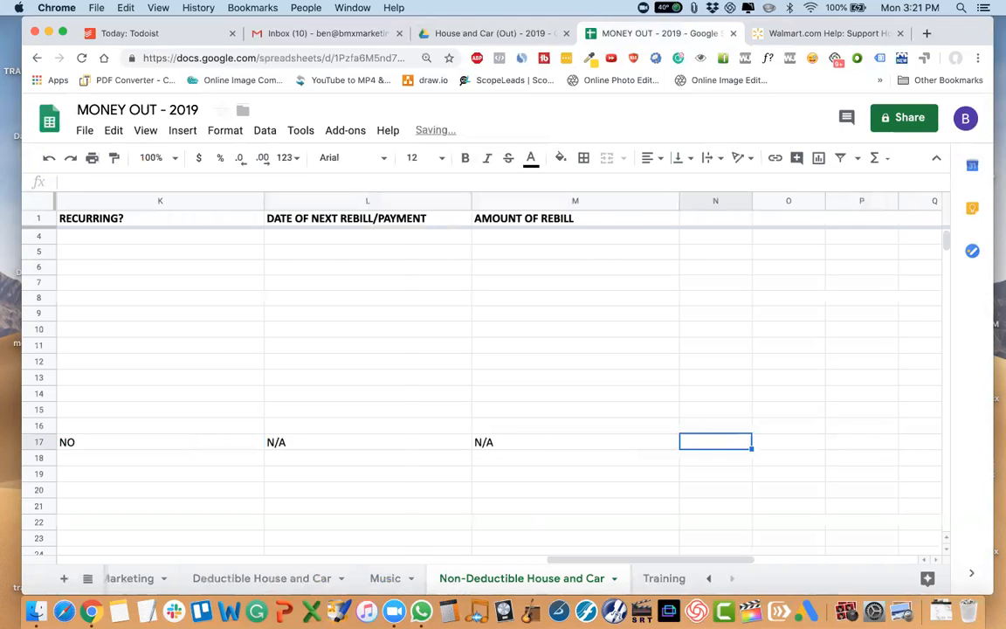
{"action": "scroll", "coordinate": [499, 384], "scroll_direction": "left", "scroll_amount": 20}
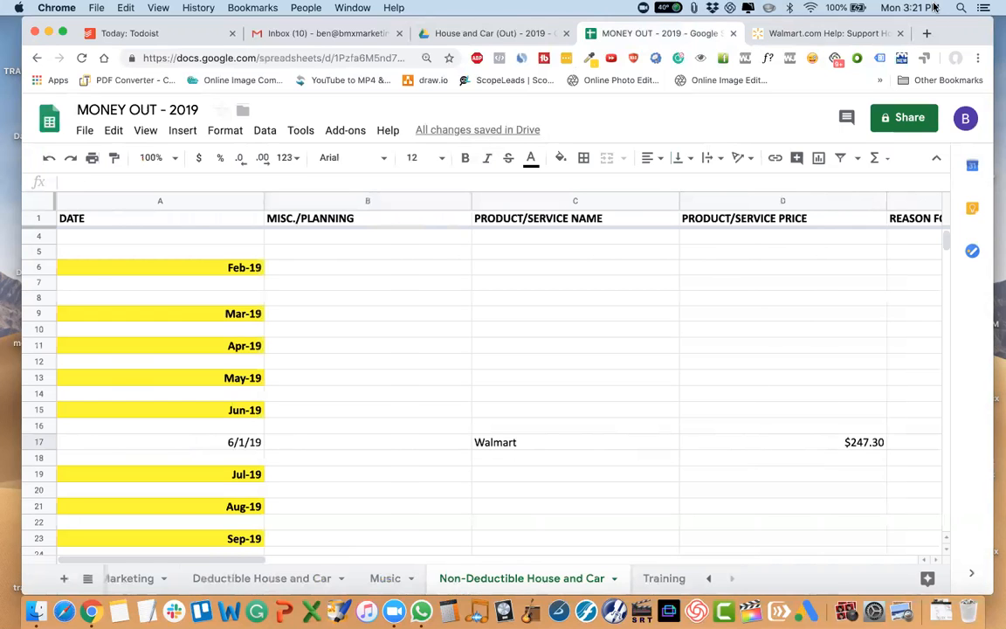
Switch to the House and Car (Out) - 2019 Drive folder, dismiss the link sharing box and close the Walmart help page.
{"action": "left_click", "coordinate": [513, 34]}
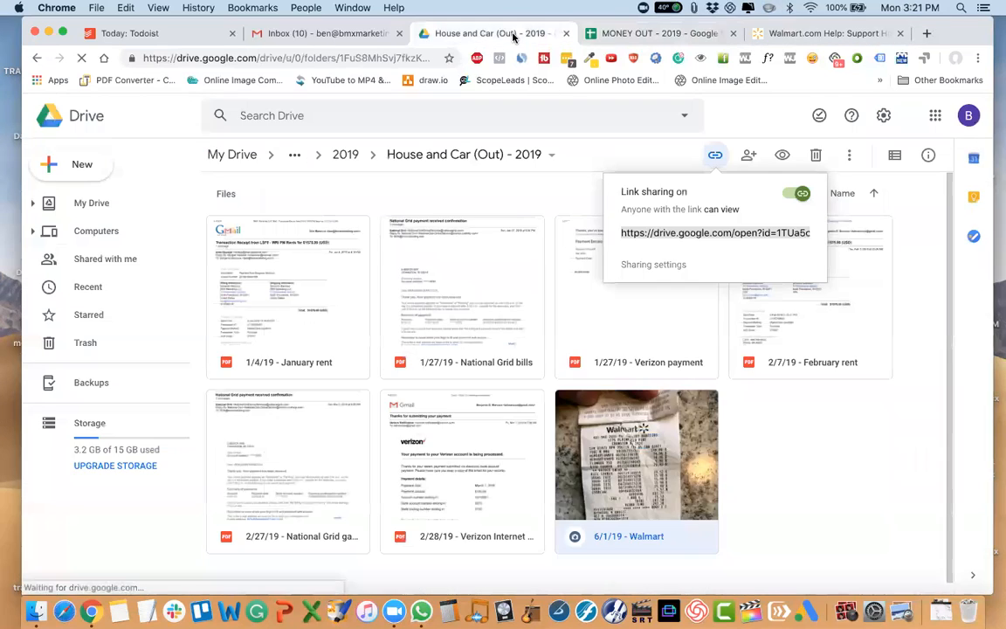
{"action": "left_click", "coordinate": [743, 398]}
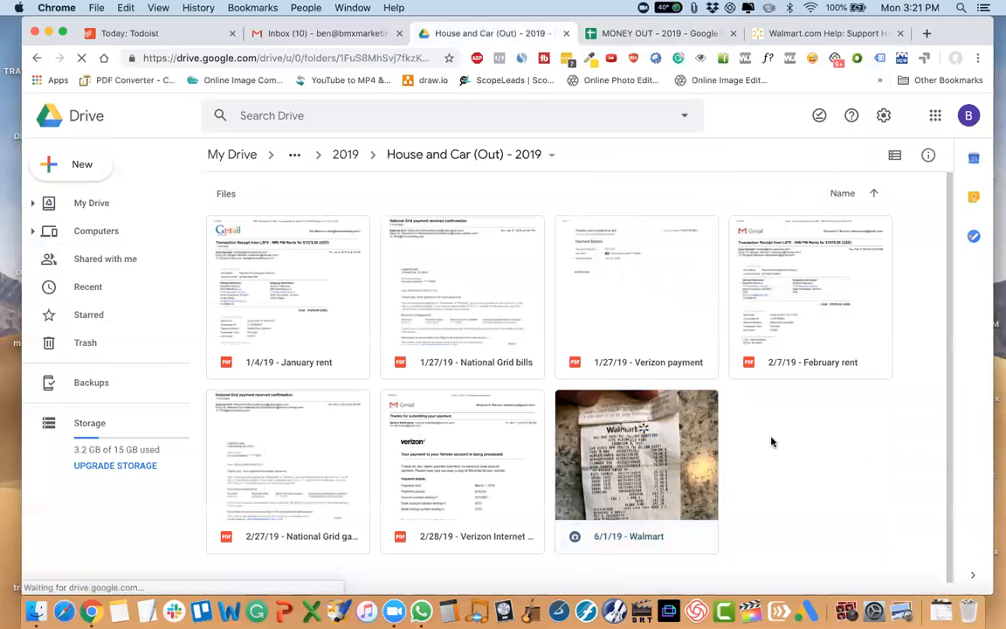
{"action": "left_click", "coordinate": [899, 34]}
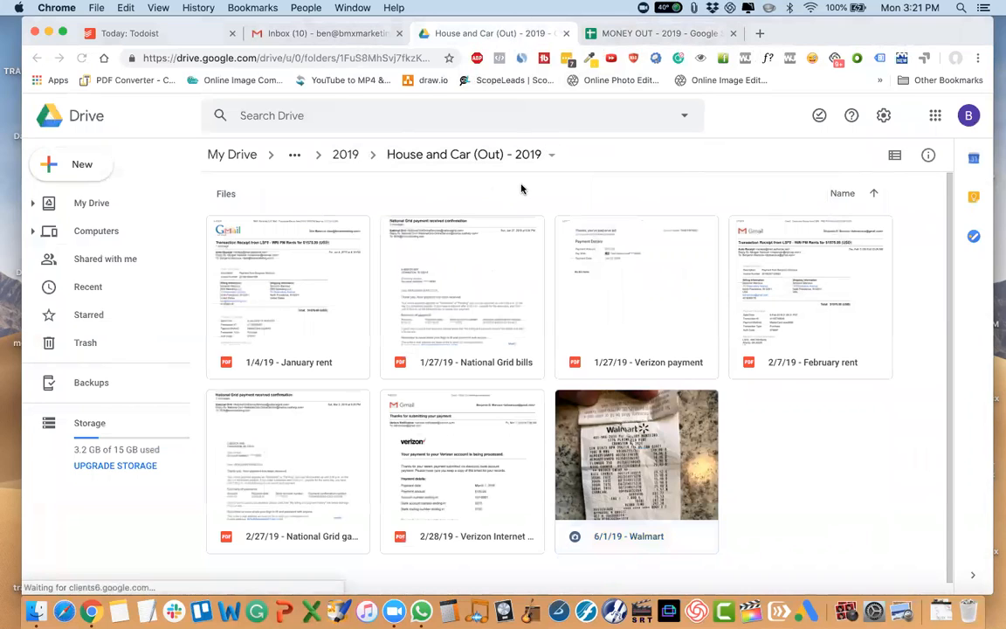
Open the receipts folder inside the 2019 folder and look through the remaining receipt files.
{"action": "left_click", "coordinate": [343, 154]}
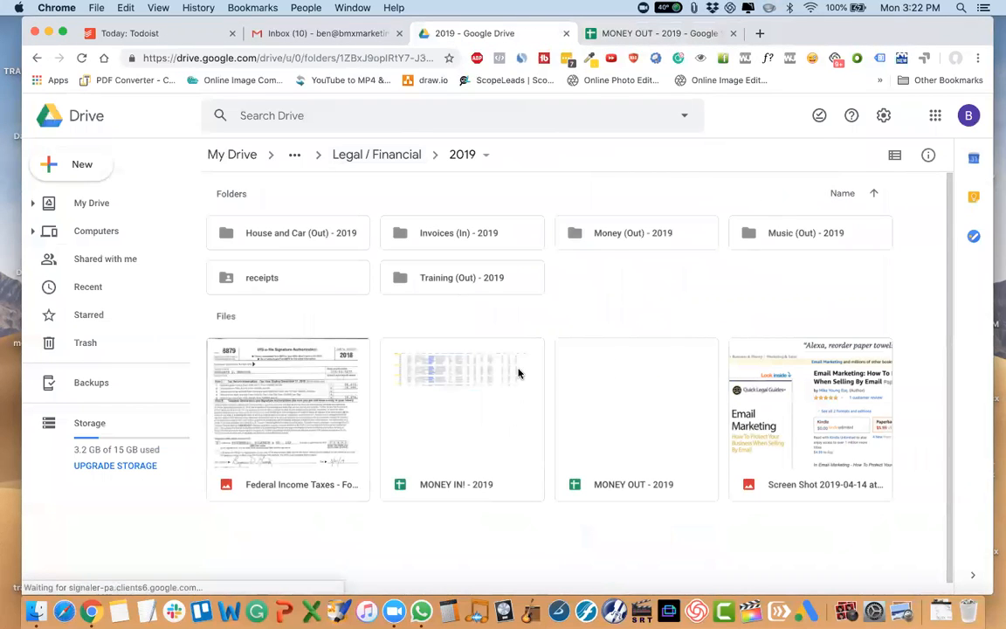
{"action": "left_click", "coordinate": [284, 280]}
{"action": "double_click", "coordinate": [284, 280]}
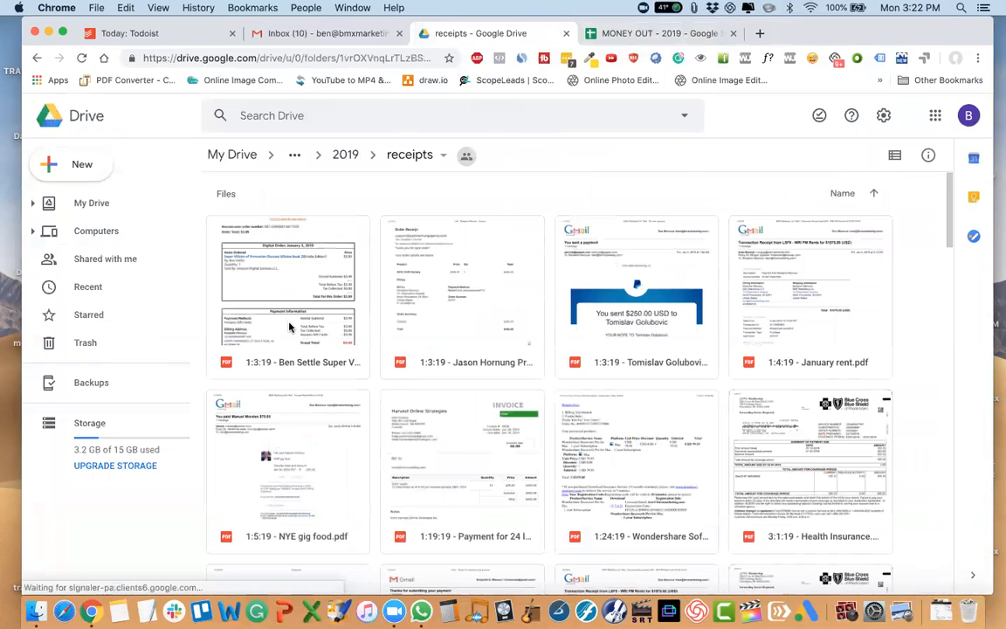
{"action": "scroll", "coordinate": [286, 325], "scroll_direction": "down", "scroll_amount": 15}
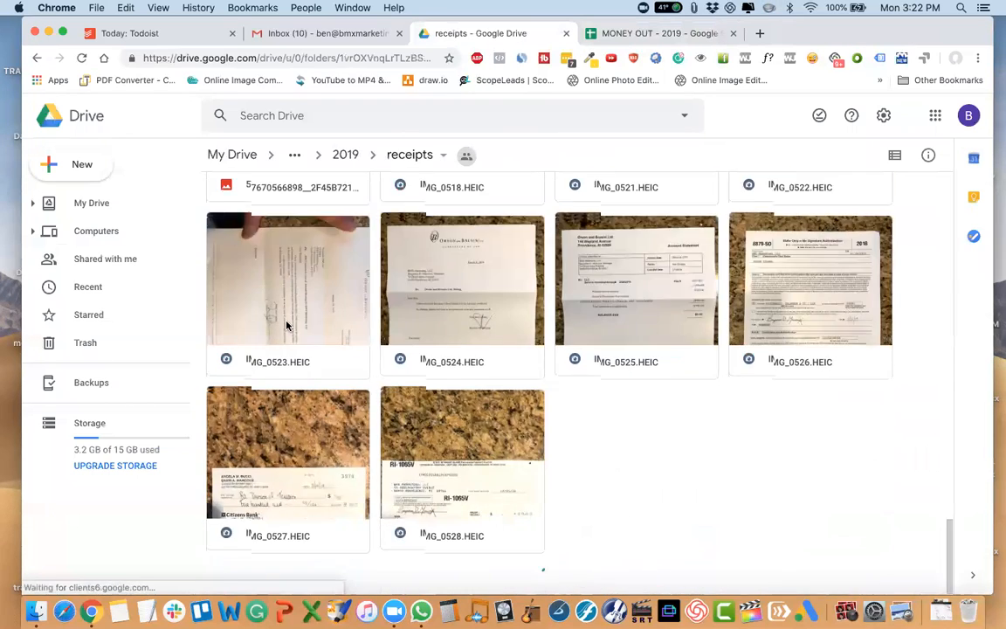
{"action": "scroll", "coordinate": [287, 325], "scroll_direction": "up", "scroll_amount": 10}
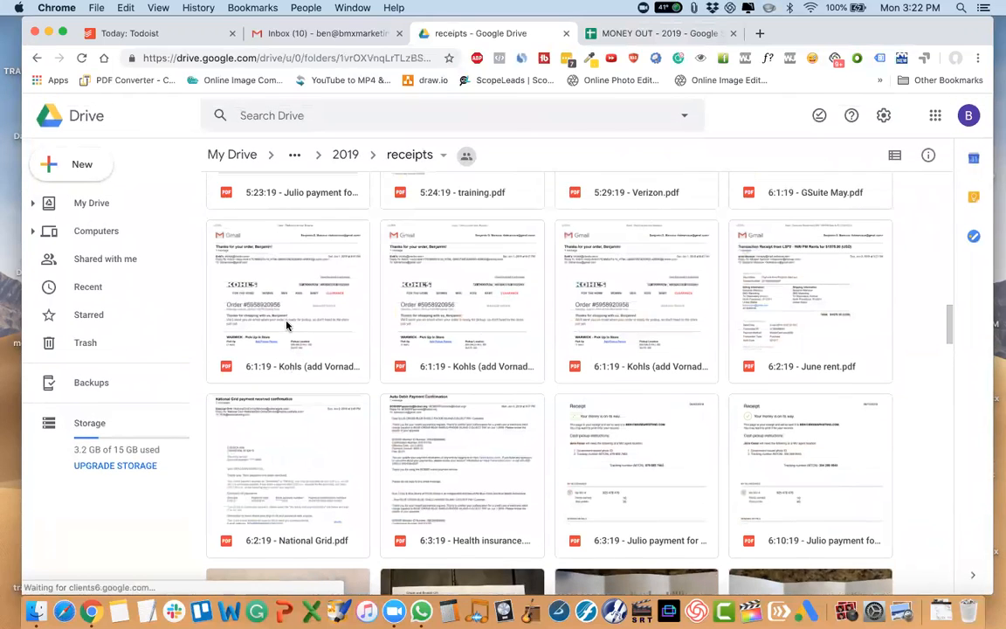
{"action": "left_click", "coordinate": [480, 311]}
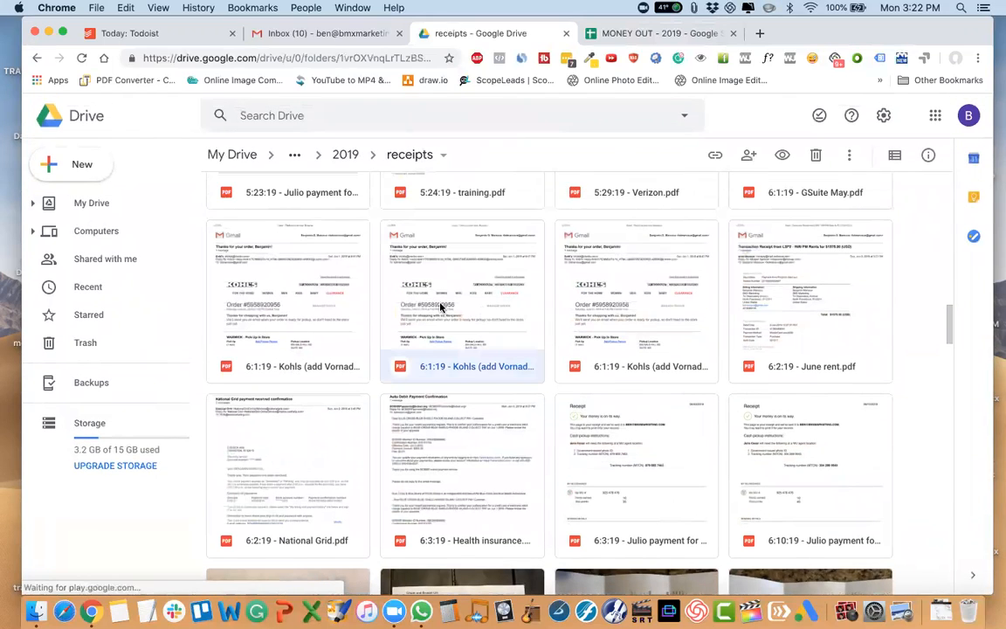
{"action": "right_click", "coordinate": [490, 371]}
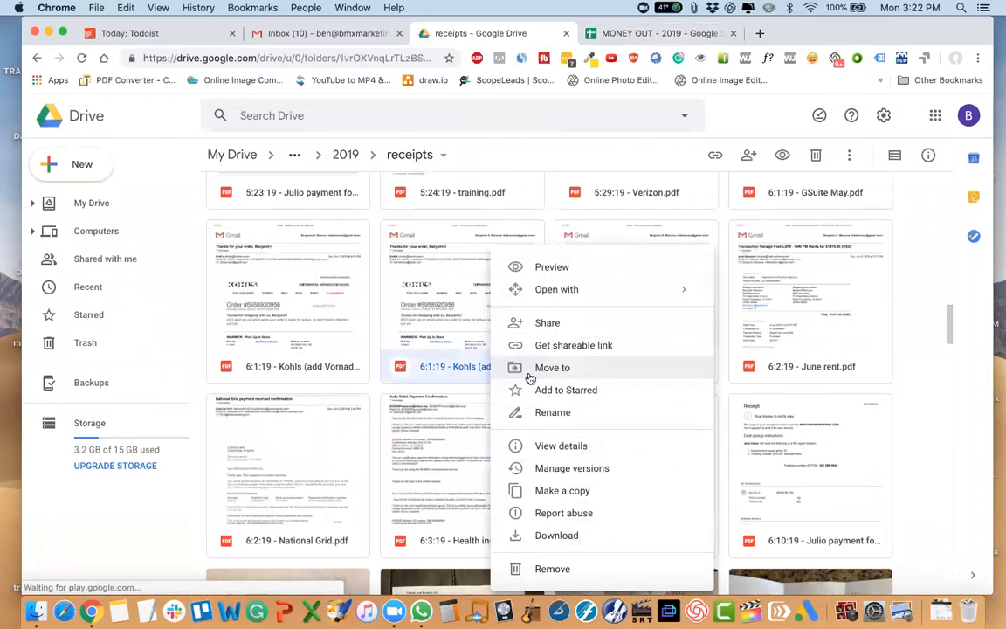
{"action": "left_click", "coordinate": [522, 410]}
{"action": "left_click_drag", "start_coordinate": [604, 339], "coordinate": [392, 343]}
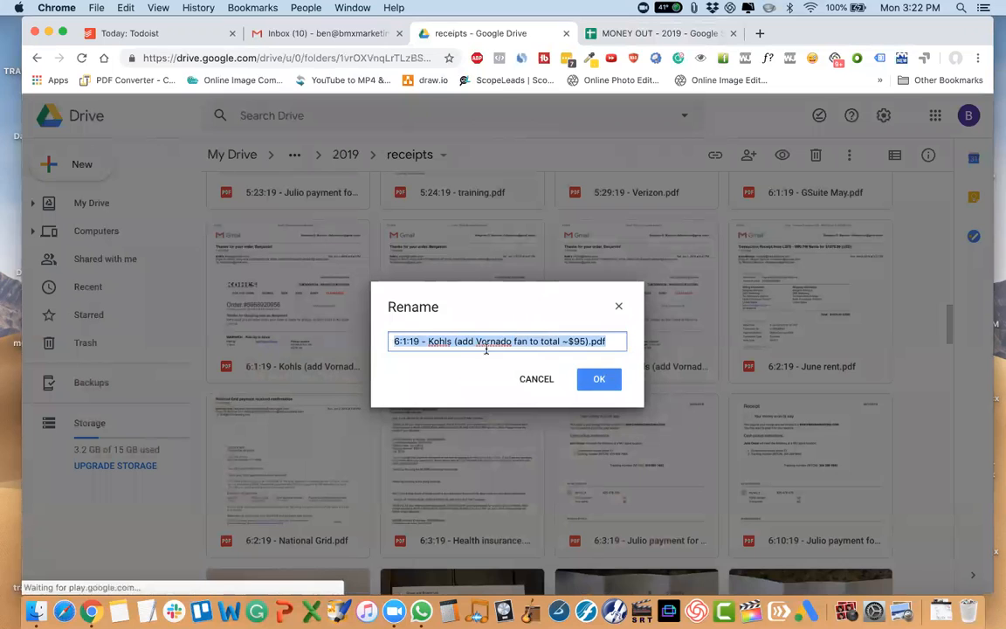
{"action": "left_click", "coordinate": [536, 378]}
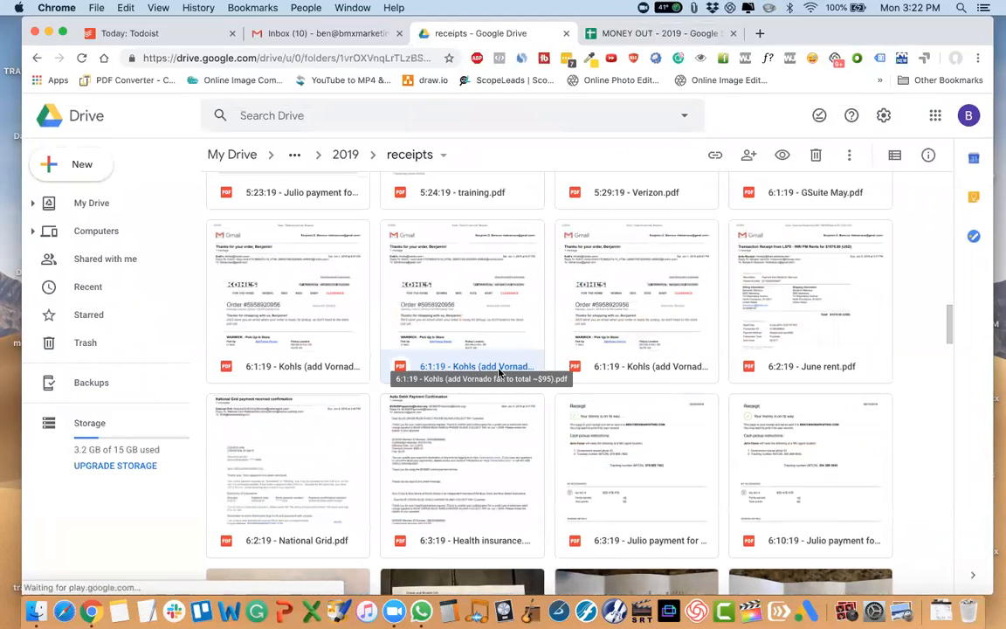
Rename the second of the three 6:1:19 Kohls receipt PDFs as "6/1/19 - Kohls", dropping the Vornado fan note.
{"action": "right_click", "coordinate": [442, 368]}
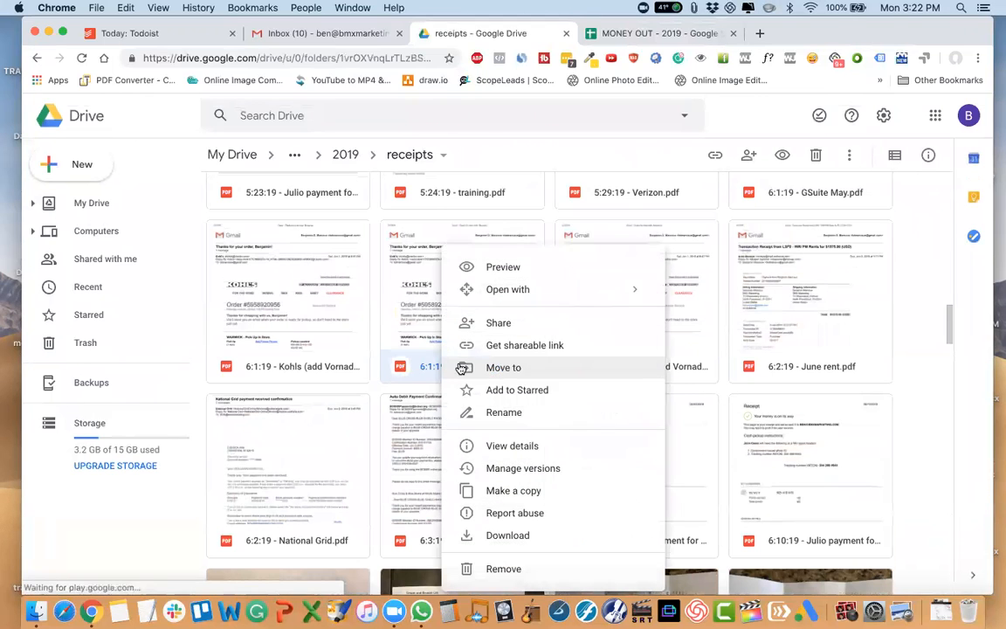
{"action": "left_click", "coordinate": [510, 413]}
{"action": "left_click", "coordinate": [402, 340]}
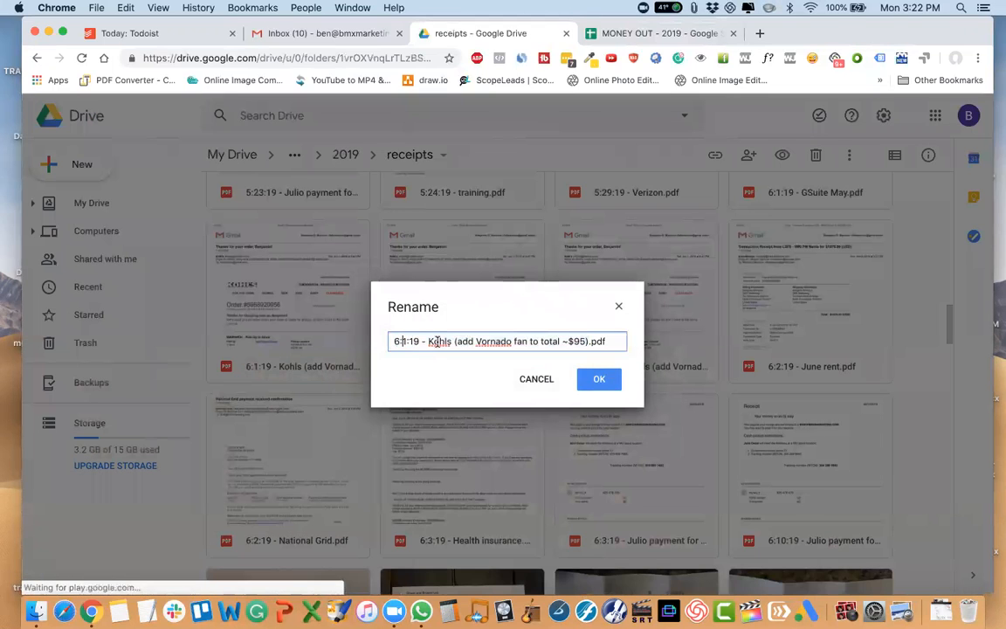
{"action": "key", "text": "BackSpace"}
{"action": "key", "text": "BackSpace"}
{"action": "type", "text": "6/"}
{"action": "key", "text": "Right"}
{"action": "key", "text": "Right"}
{"action": "key", "text": "BackSpace"}
{"action": "type", "text": "/"}
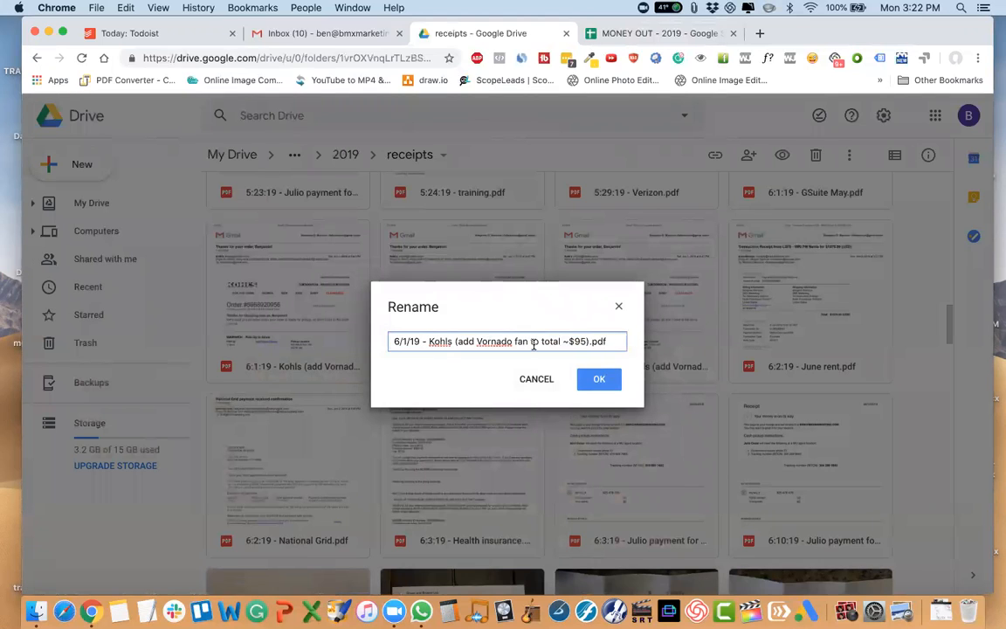
{"action": "left_click_drag", "start_coordinate": [613, 341], "coordinate": [455, 342]}
{"action": "key", "text": "BackSpace"}
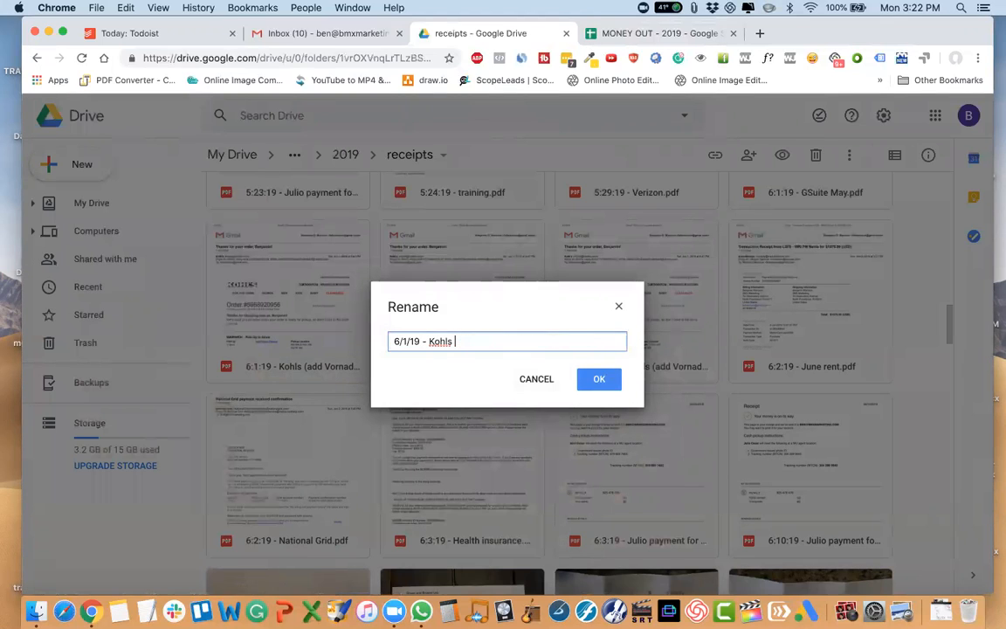
{"action": "key", "text": "Return"}
Look through the PDF receipts and photographed receipts in the receipts folder.
{"action": "scroll", "coordinate": [678, 378], "scroll_direction": "down", "scroll_amount": 5}
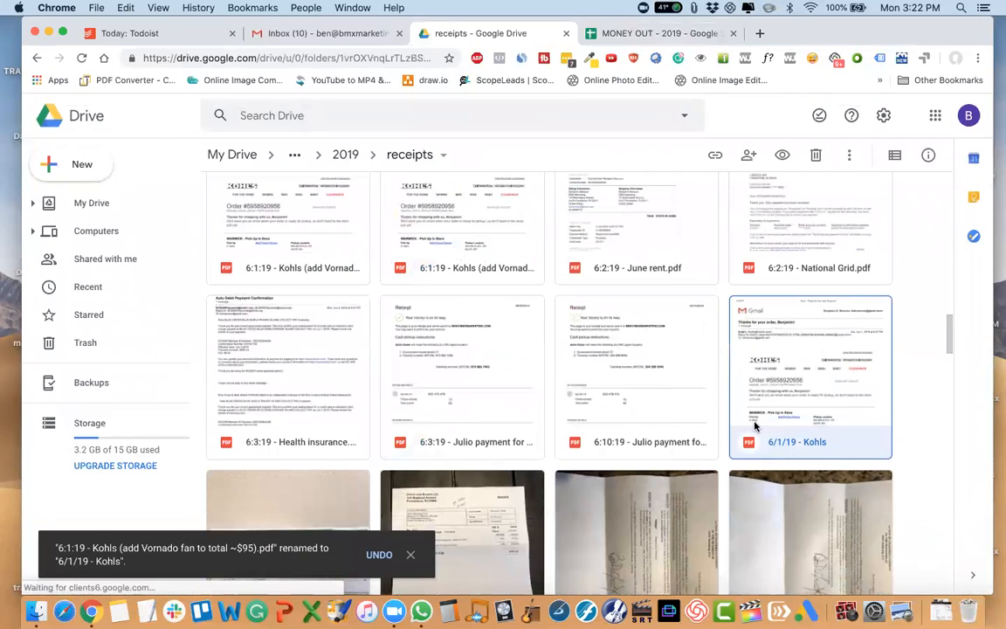
{"action": "scroll", "coordinate": [597, 391], "scroll_direction": "down", "scroll_amount": 1}
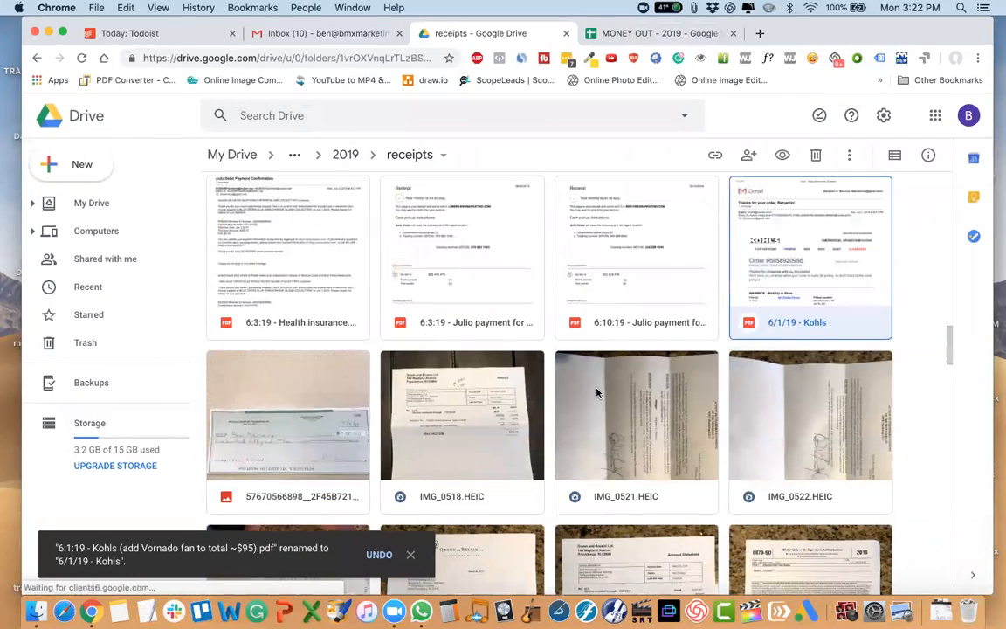
{"action": "scroll", "coordinate": [598, 391], "scroll_direction": "up", "scroll_amount": 1}
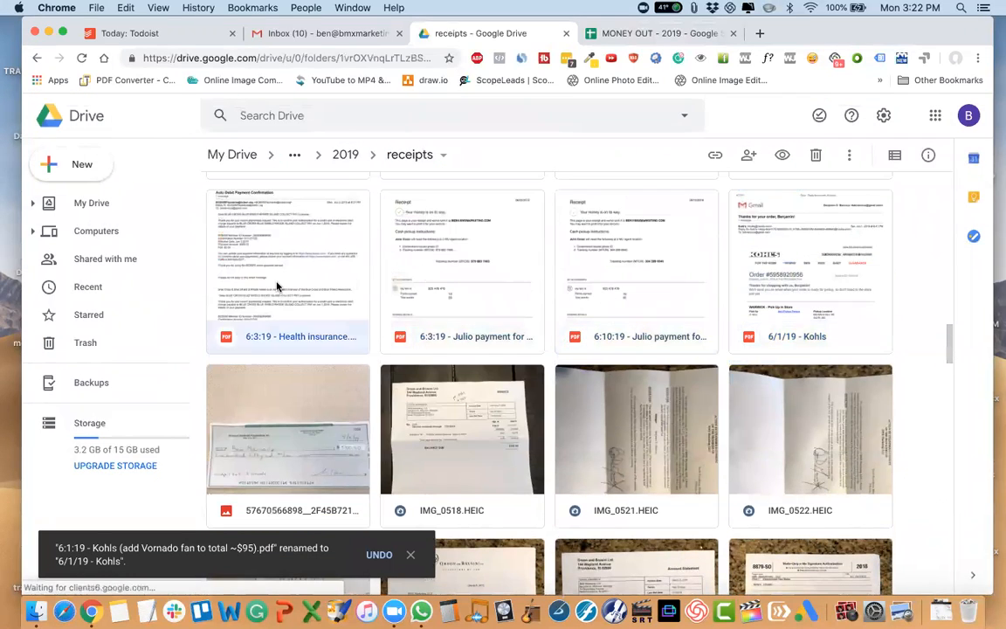
{"action": "scroll", "coordinate": [276, 287], "scroll_direction": "down", "scroll_amount": 5}
{"action": "scroll", "coordinate": [275, 287], "scroll_direction": "down", "scroll_amount": 2}
{"action": "scroll", "coordinate": [276, 286], "scroll_direction": "up", "scroll_amount": 10}
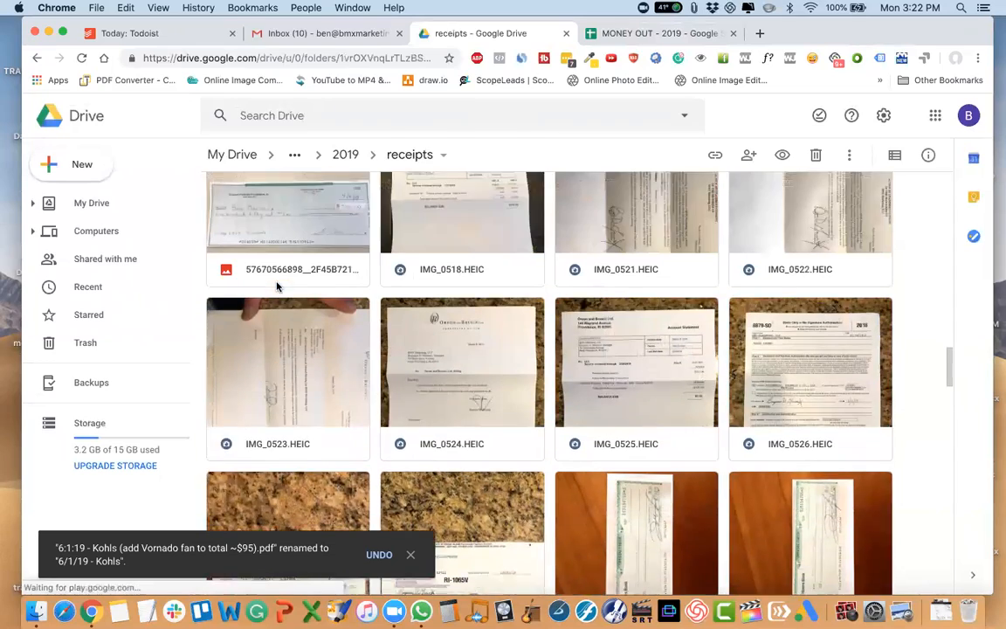
{"action": "scroll", "coordinate": [276, 286], "scroll_direction": "up", "scroll_amount": 1}
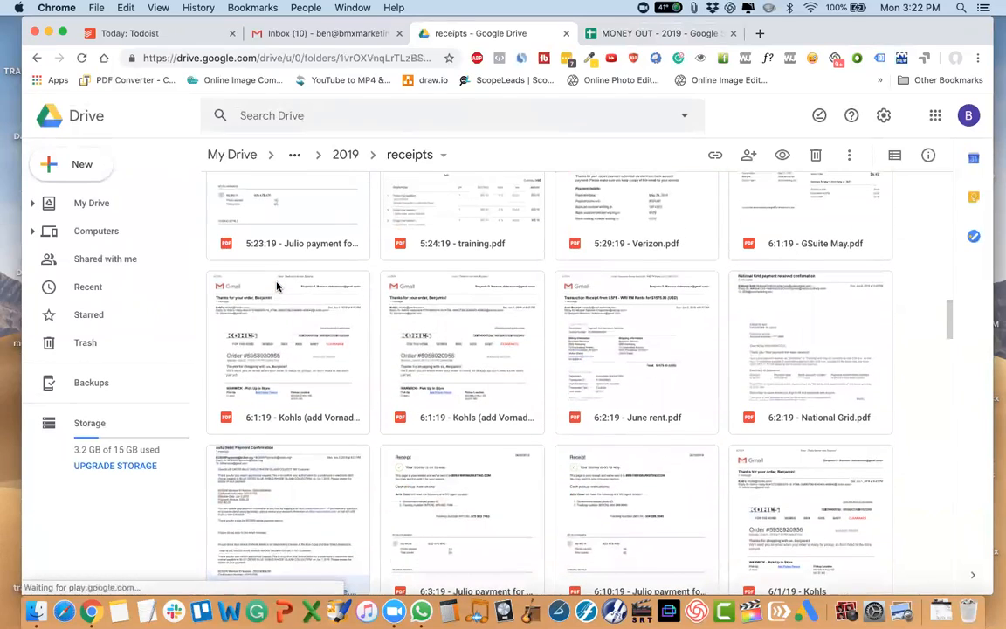
{"action": "scroll", "coordinate": [276, 286], "scroll_direction": "up", "scroll_amount": 10}
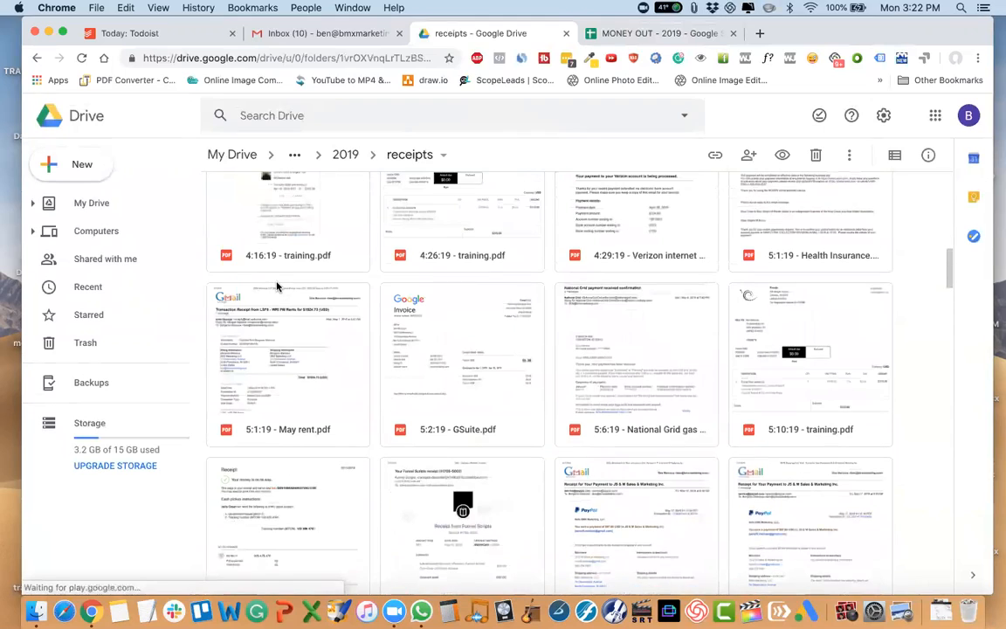
Rename the receipt photo IMG_0746.HEIC as "bmx".
{"action": "scroll", "coordinate": [276, 286], "scroll_direction": "down", "scroll_amount": 15}
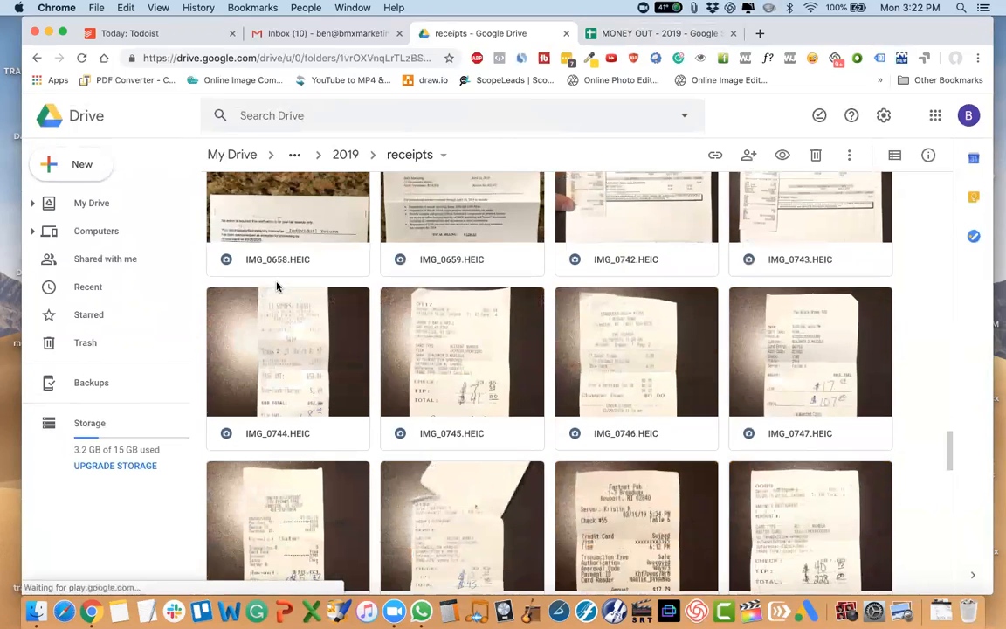
{"action": "left_click", "coordinate": [672, 397]}
{"action": "scroll", "coordinate": [651, 392], "scroll_direction": "down", "scroll_amount": 3}
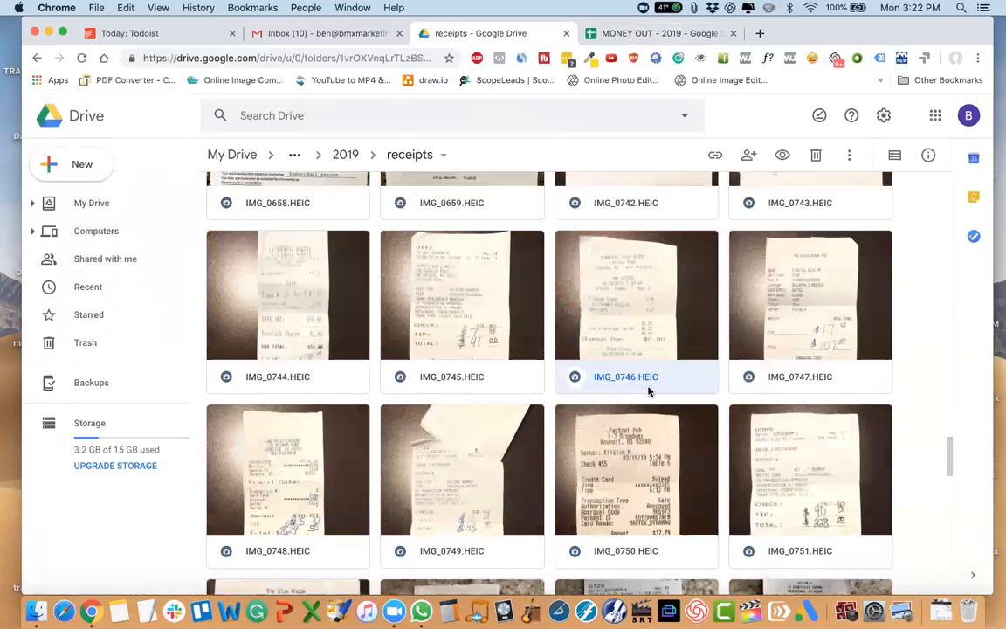
{"action": "right_click", "coordinate": [614, 259]}
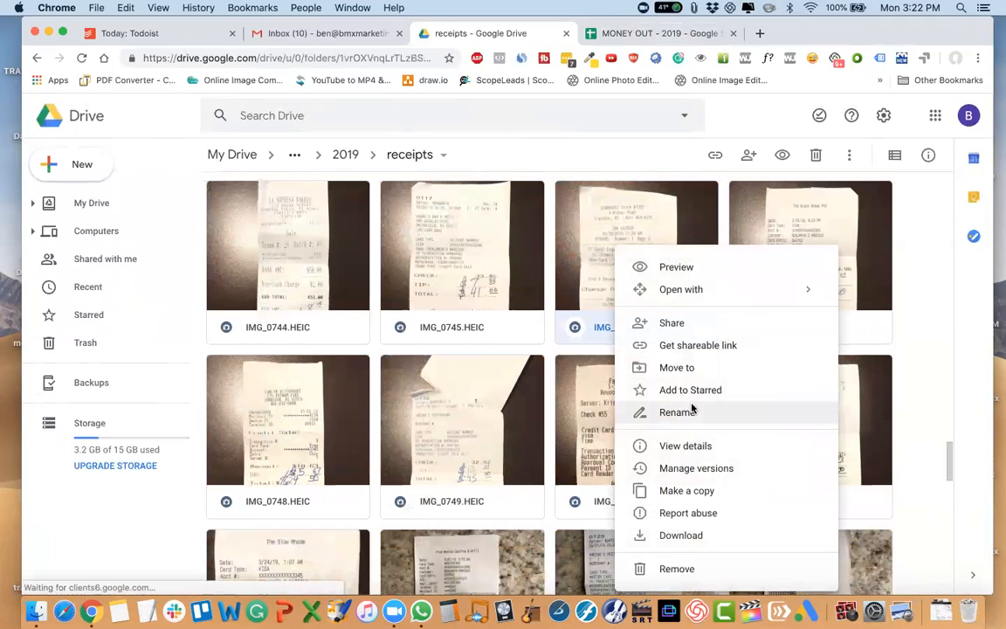
{"action": "left_click", "coordinate": [691, 409]}
{"action": "key", "text": "super+a"}
{"action": "type", "text": "BMX"}
{"action": "key", "text": "BackSpace"}
{"action": "key", "text": "BackSpace"}
{"action": "key", "text": "BackSpace"}
{"action": "type", "text": "bm"}
{"action": "key", "text": "Return"}
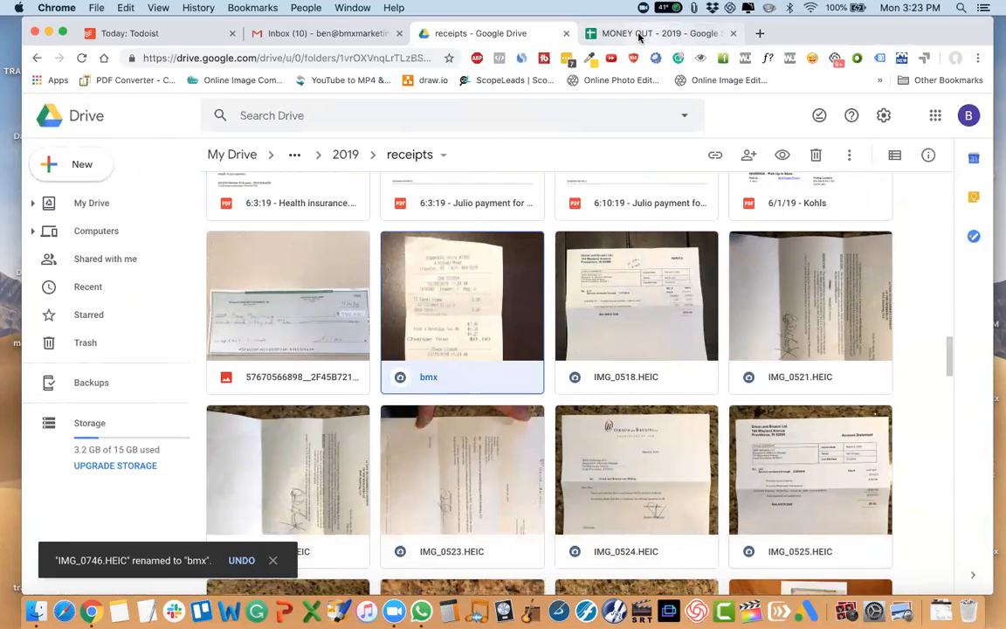
View the BMX Marketing sheet in MONEY OUT - 2019 and move the bmx receipt photo from receipts to the 2019 folder, accepting the access change.
{"action": "left_click", "coordinate": [573, 33]}
{"action": "left_click", "coordinate": [129, 580]}
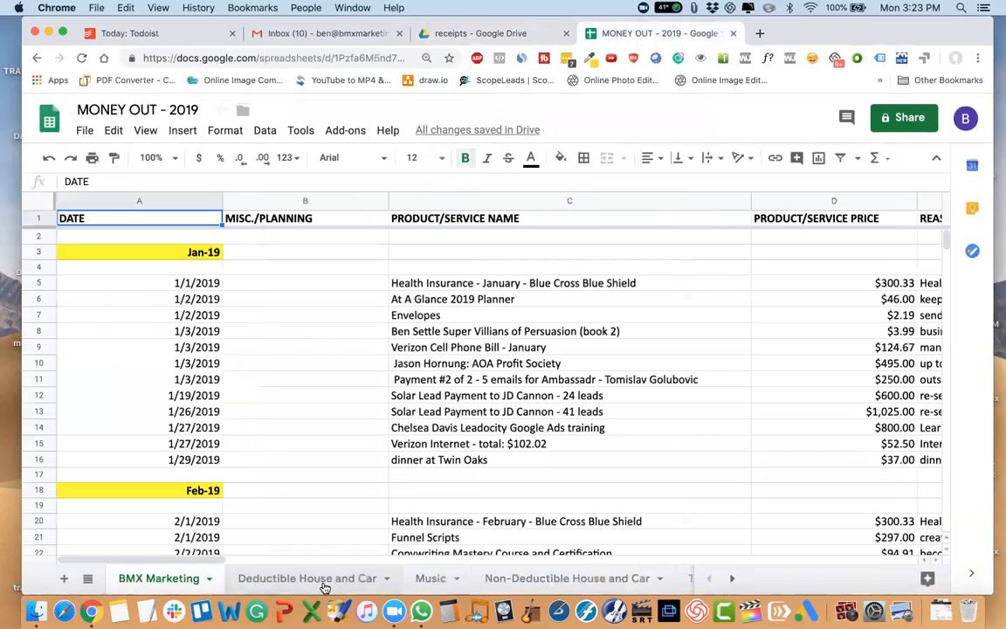
{"action": "left_click", "coordinate": [451, 37]}
{"action": "left_click_drag", "start_coordinate": [441, 290], "coordinate": [347, 154]}
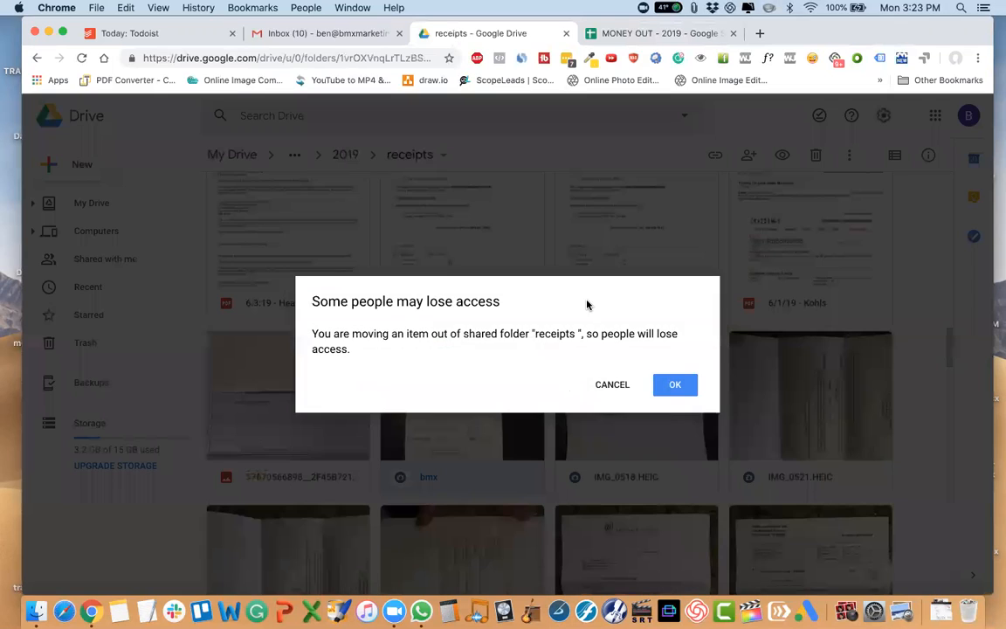
{"action": "left_click", "coordinate": [675, 385]}
Open the 2019 folder and preview the bmx receipt photo to read its store and date.
{"action": "left_click", "coordinate": [344, 154]}
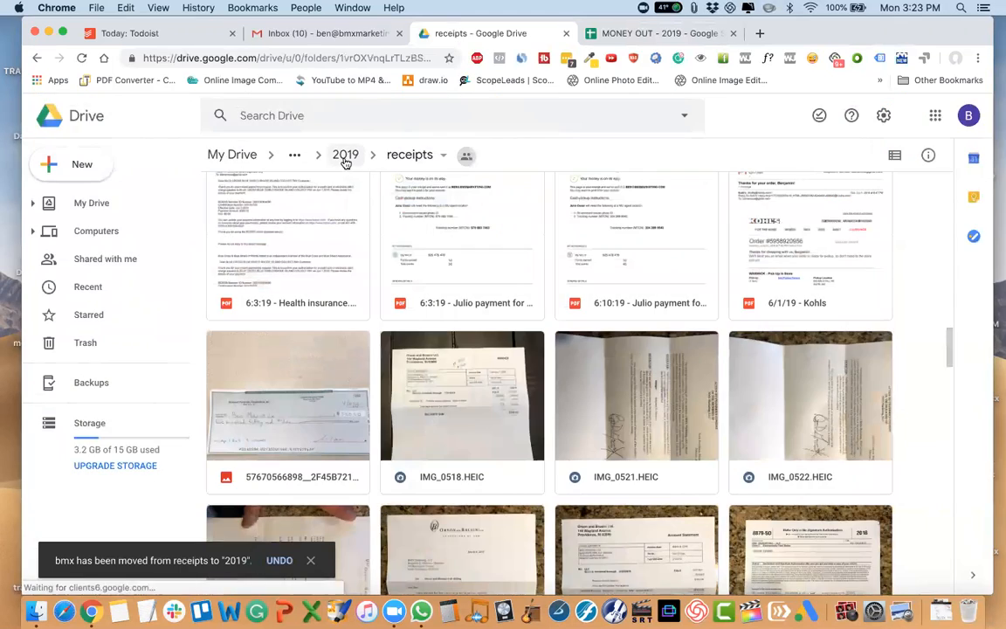
{"action": "scroll", "coordinate": [288, 367], "scroll_direction": "down", "scroll_amount": 2}
{"action": "left_click", "coordinate": [271, 374]}
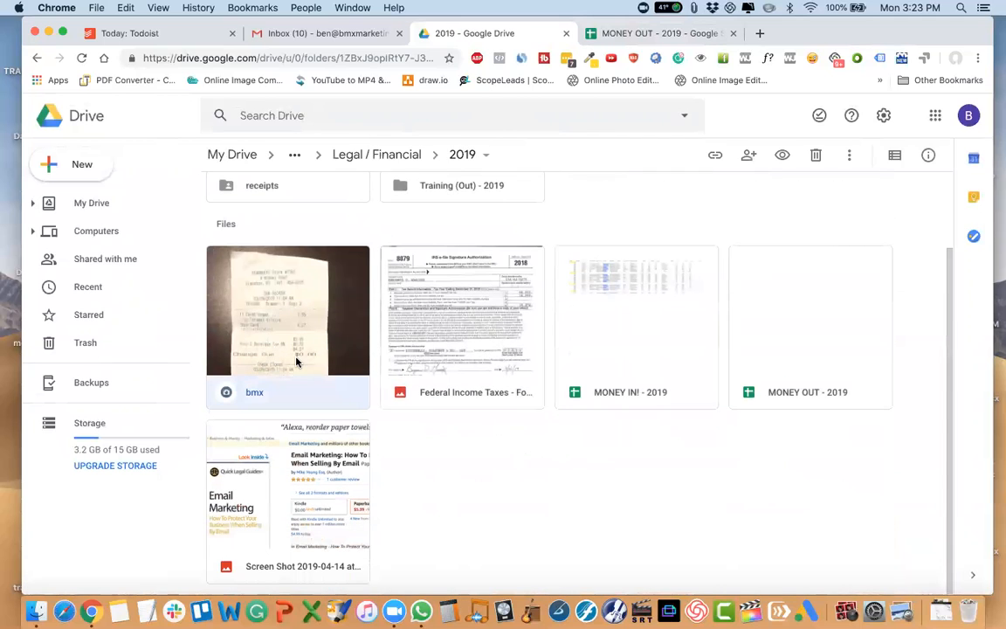
{"action": "double_click", "coordinate": [271, 374]}
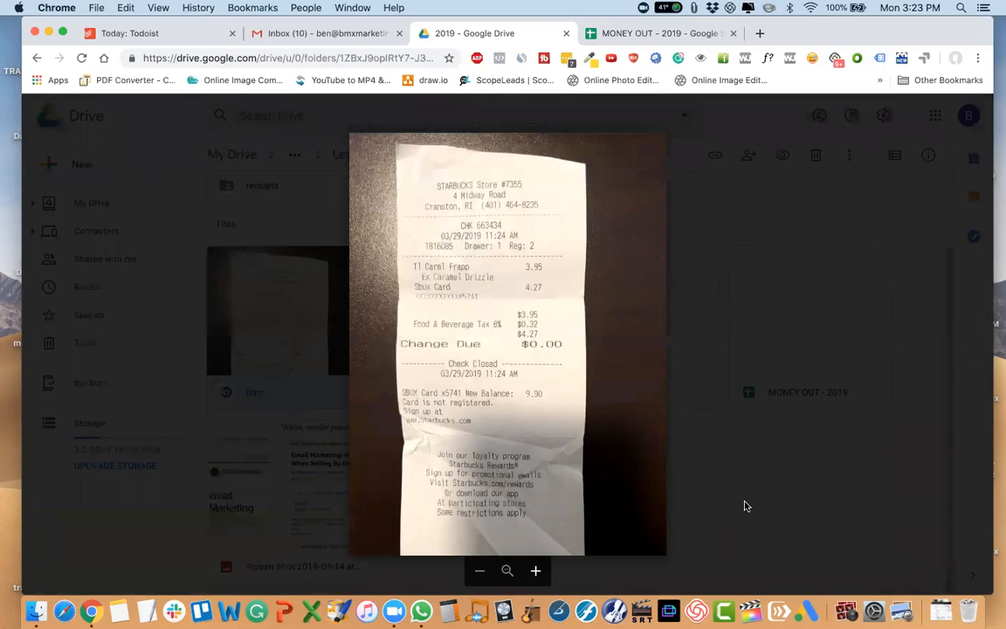
{"action": "key", "text": "Escape"}
Rename the bmx receipt photo as "3/29/19 - Starbucks".
{"action": "right_click", "coordinate": [352, 382]}
{"action": "left_click", "coordinate": [416, 412]}
{"action": "type", "text": "3/29/19 - Starb"}
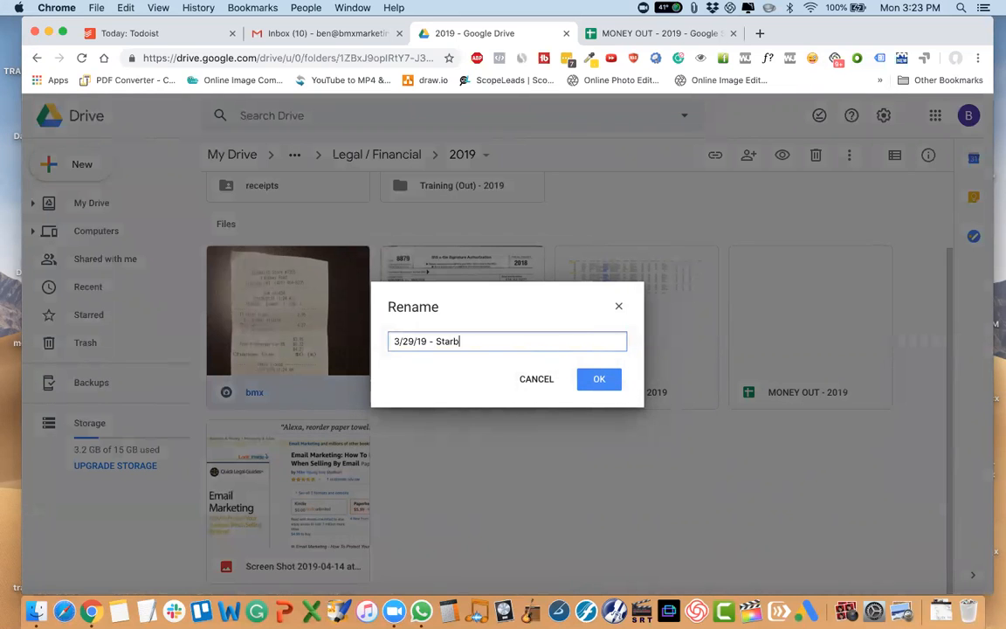
{"action": "key", "text": "Return"}
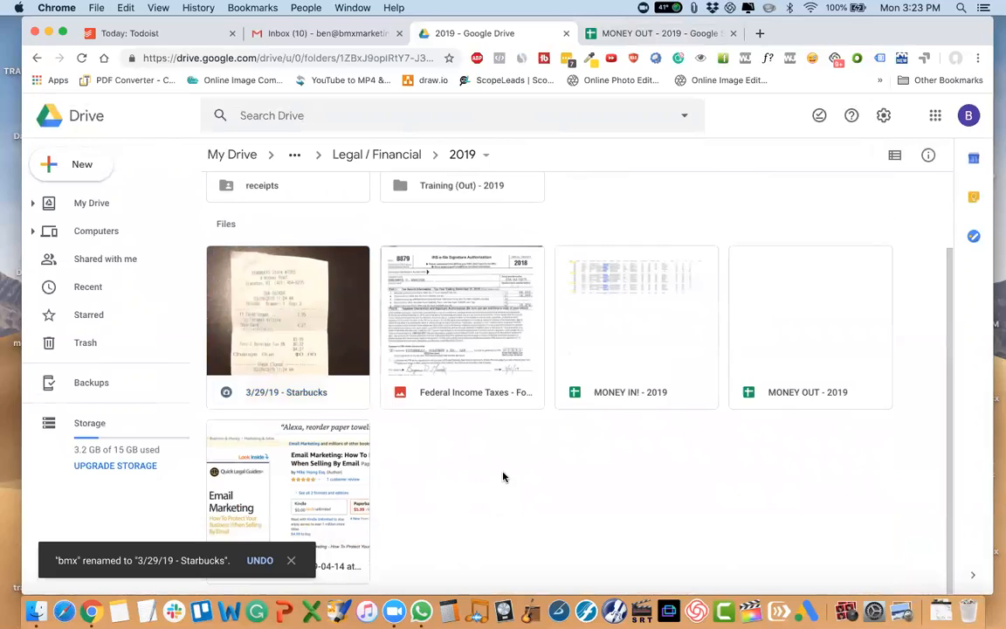
Rename the Money (Out) - 2019 folder as "BMX Money (Out) - 2019".
{"action": "scroll", "coordinate": [503, 475], "scroll_direction": "up", "scroll_amount": 2}
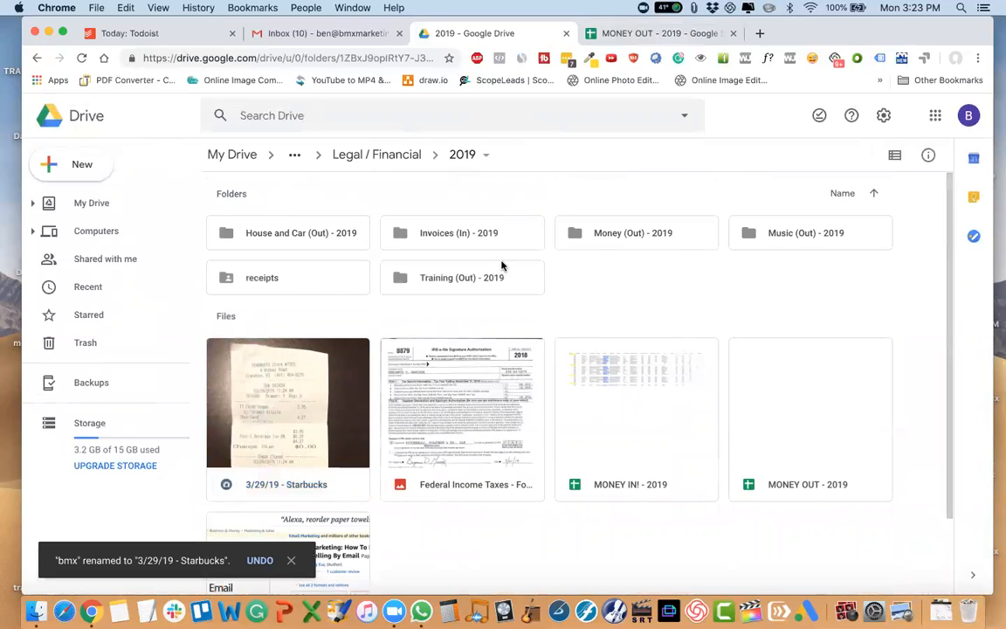
{"action": "left_click", "coordinate": [608, 233]}
{"action": "right_click", "coordinate": [609, 234]}
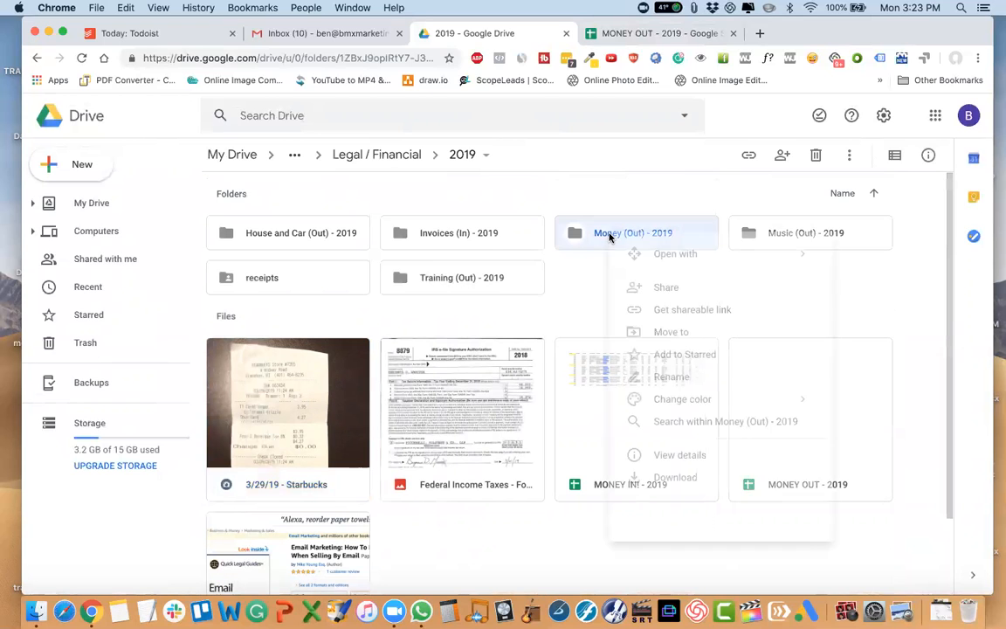
{"action": "left_click", "coordinate": [674, 380]}
{"action": "key", "text": "Left"}
{"action": "type", "text": "BMX"}
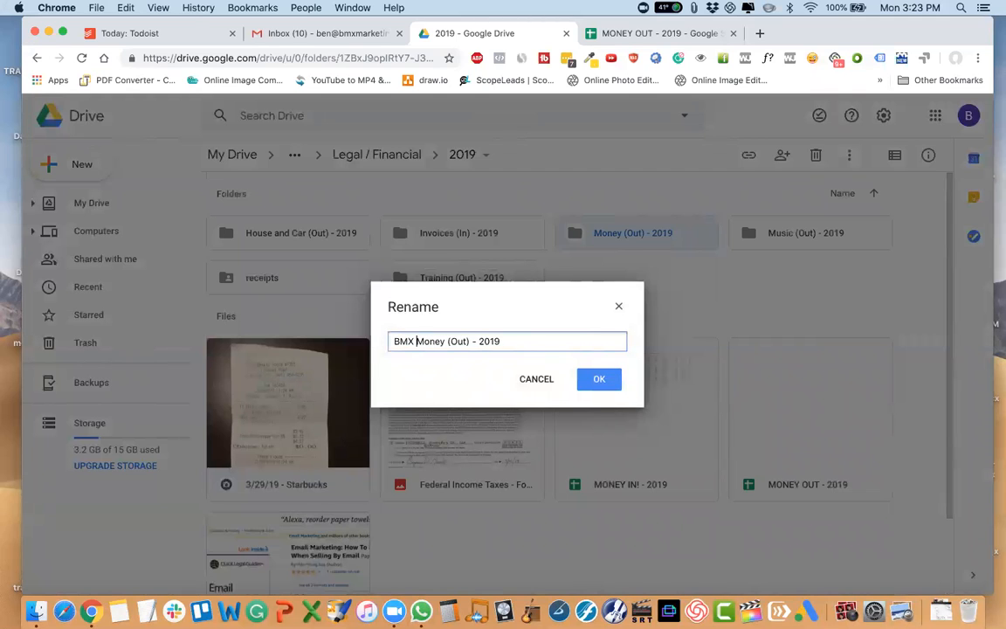
{"action": "key", "text": "Return"}
Rename the Invoices (In) - 2019 folder as "BMX Invoices (In) - 2019".
{"action": "left_click", "coordinate": [657, 231]}
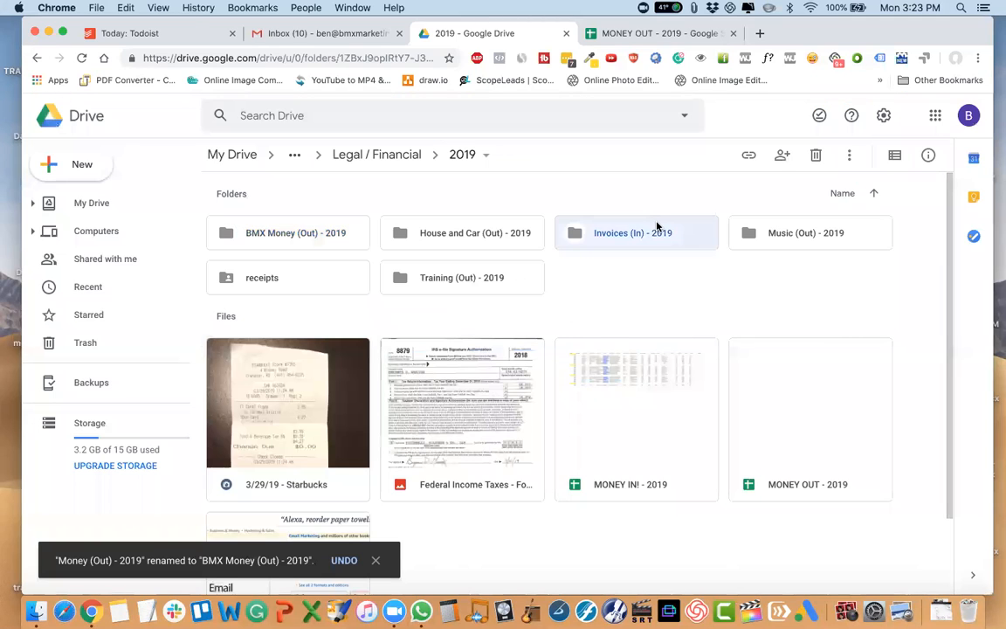
{"action": "right_click", "coordinate": [643, 247]}
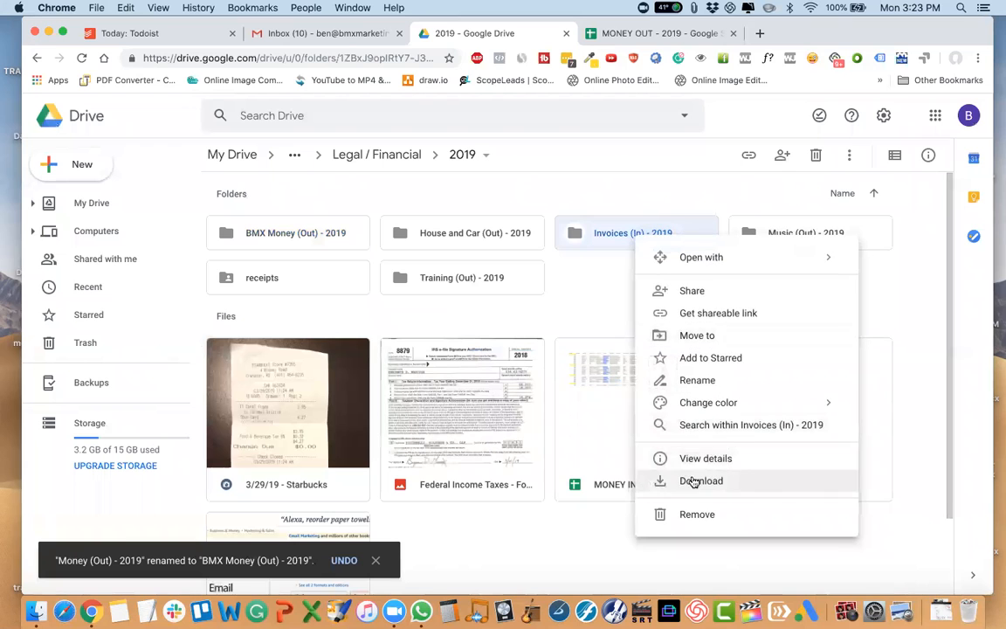
{"action": "left_click", "coordinate": [698, 379]}
{"action": "type", "text": "BMX"}
{"action": "key", "text": "Return"}
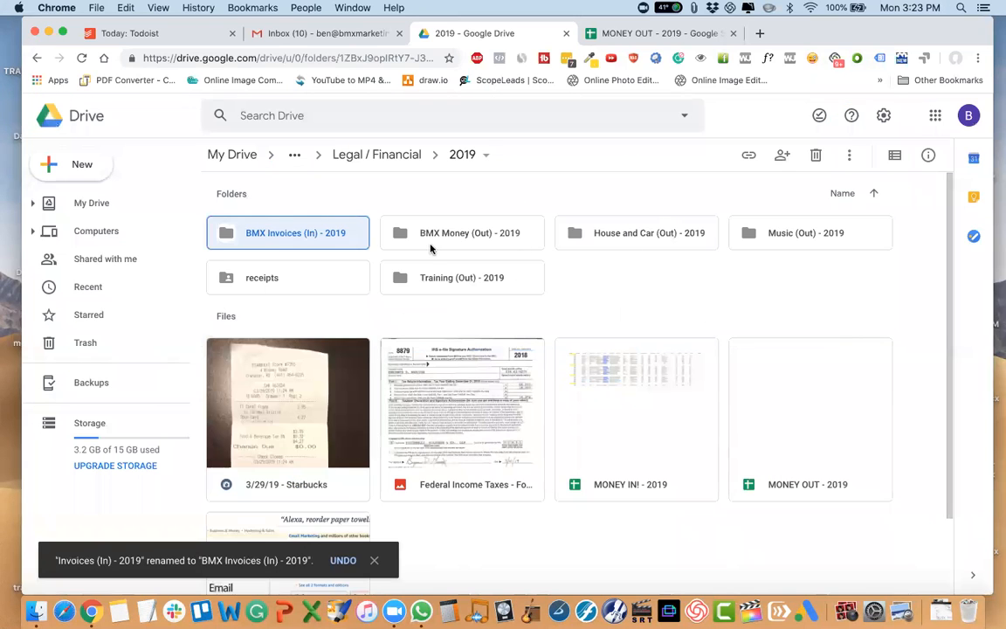
{"action": "left_click", "coordinate": [631, 243]}
{"action": "left_click", "coordinate": [768, 243]}
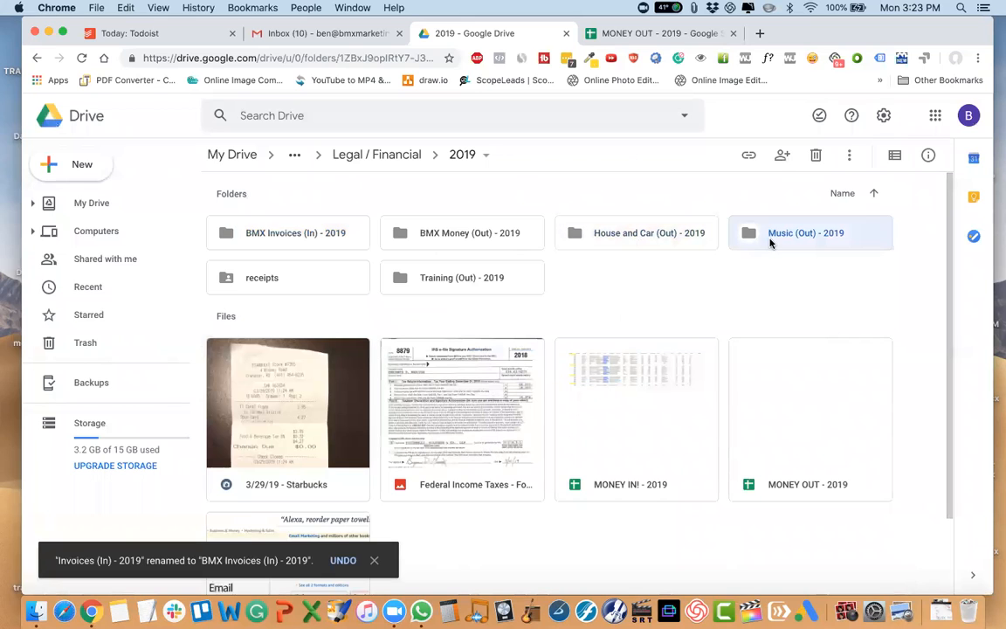
{"action": "left_click", "coordinate": [482, 283]}
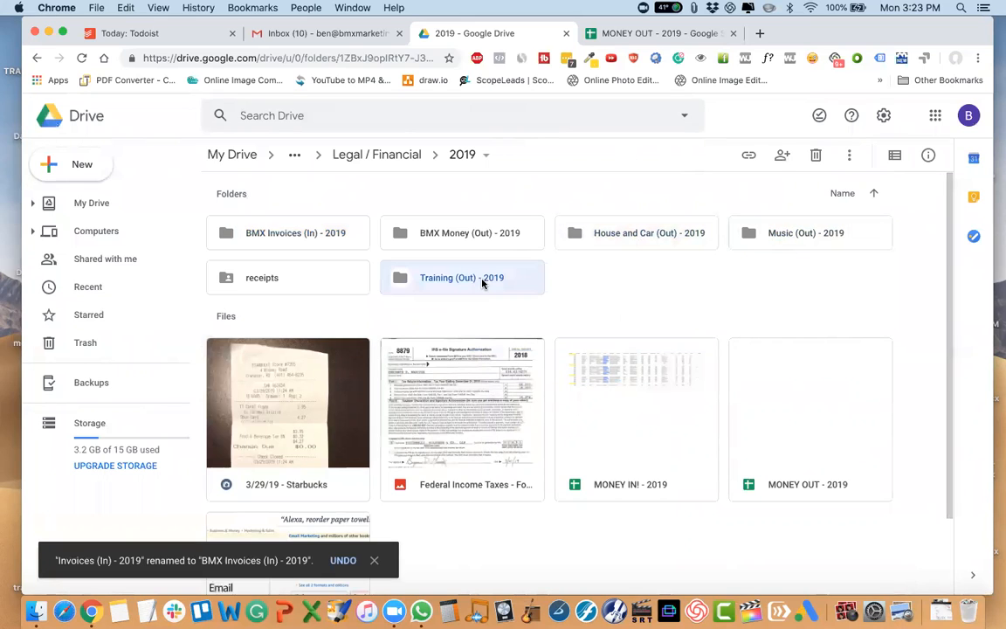
Move the 3/29/19 - Starbucks receipt into the BMX Invoices (In) - 2019 folder and open that folder.
{"action": "left_click_drag", "start_coordinate": [291, 427], "coordinate": [283, 242]}
{"action": "double_click", "coordinate": [283, 241]}
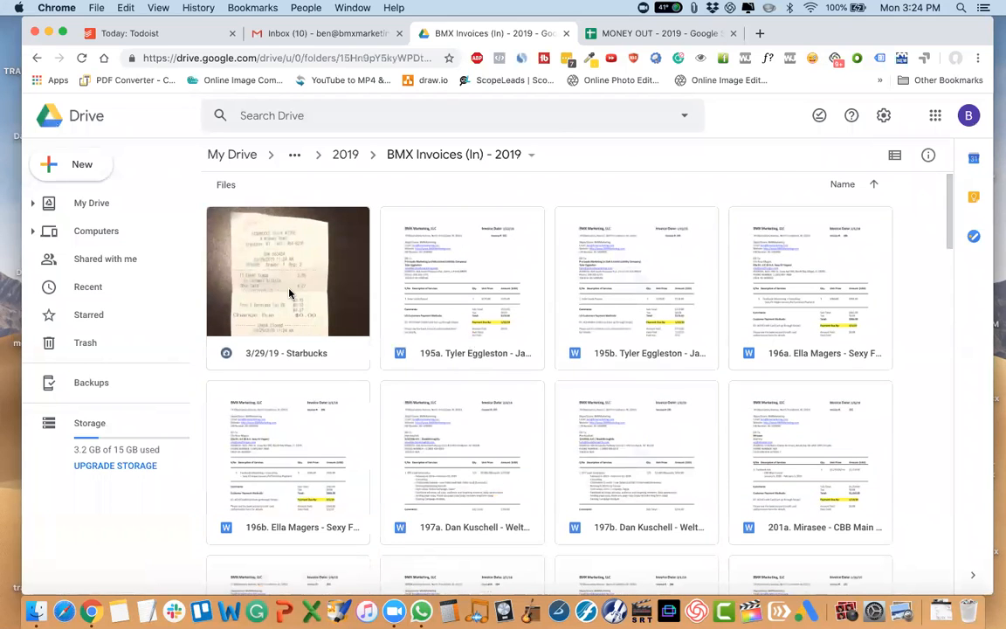
Move the 3/29/19 - Starbucks receipt back to the 2019 folder and from there into the BMX Money (Out) - 2019 folder.
{"action": "left_click_drag", "start_coordinate": [290, 293], "coordinate": [341, 158]}
{"action": "left_click", "coordinate": [344, 155]}
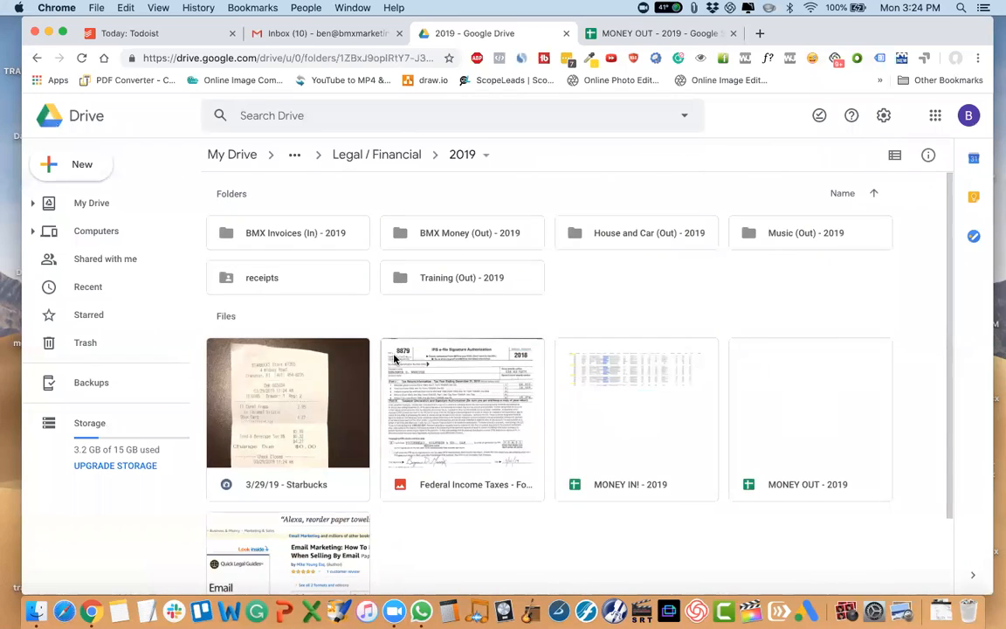
{"action": "left_click_drag", "start_coordinate": [287, 425], "coordinate": [481, 231]}
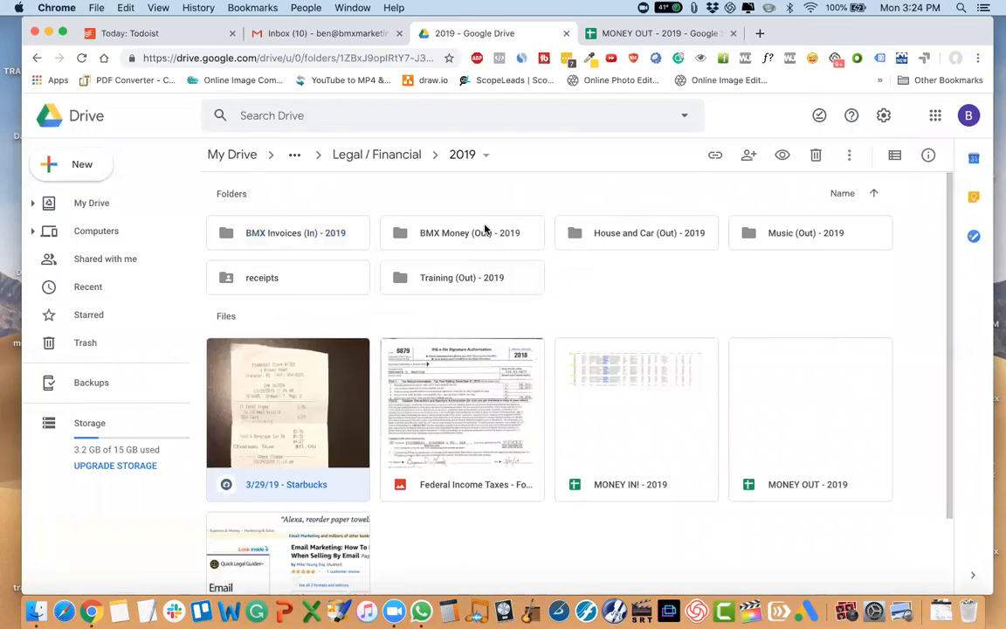
Open the BMX Money (Out) - 2019 folder and select the 3/29/19 - Starbucks receipt.
{"action": "double_click", "coordinate": [478, 247]}
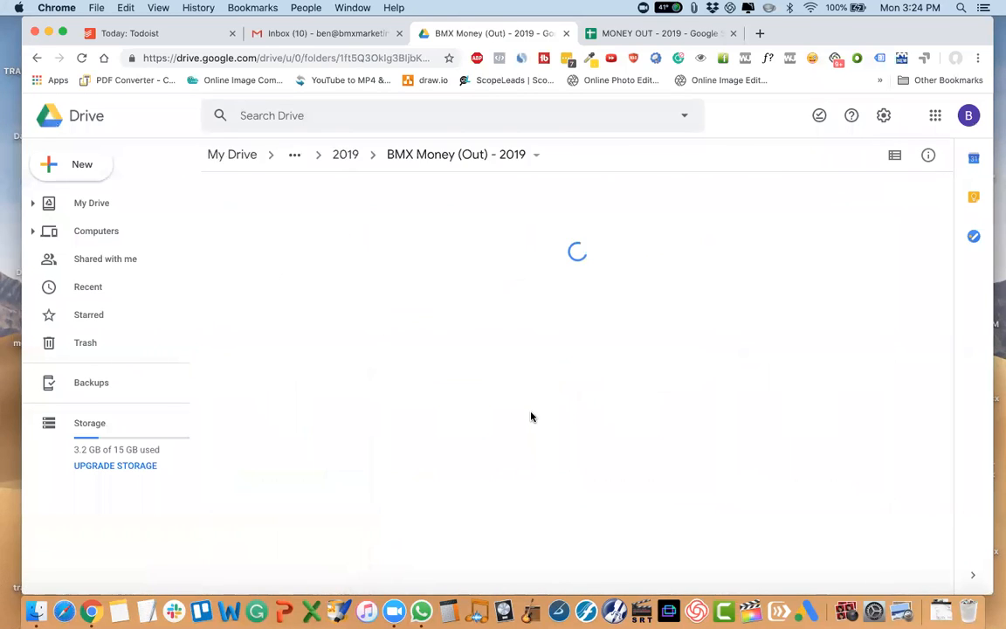
{"action": "scroll", "coordinate": [531, 417], "scroll_direction": "down", "scroll_amount": 20}
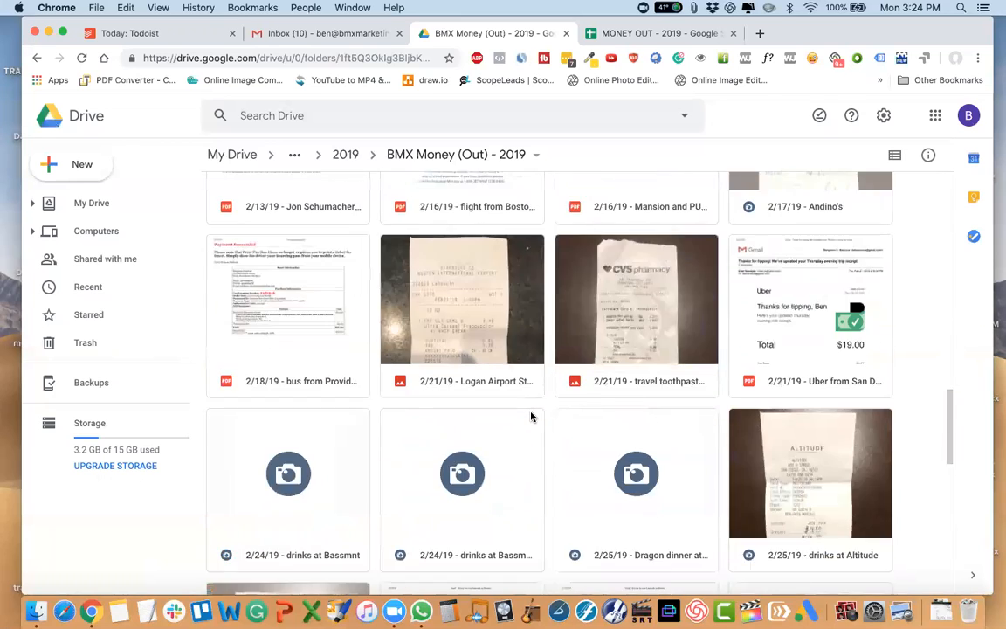
{"action": "scroll", "coordinate": [531, 416], "scroll_direction": "down", "scroll_amount": 8}
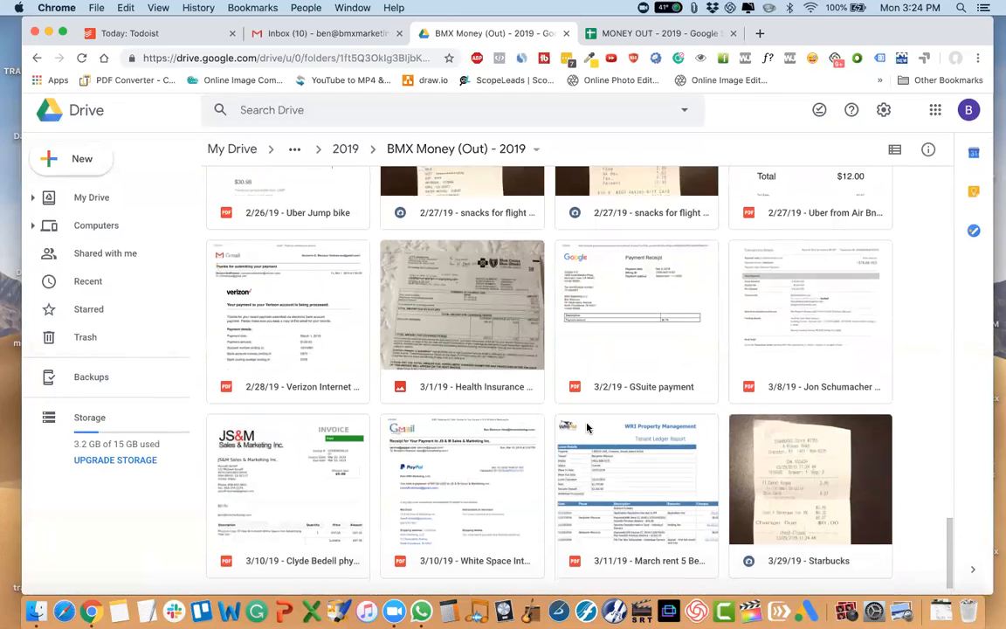
{"action": "left_click", "coordinate": [761, 462]}
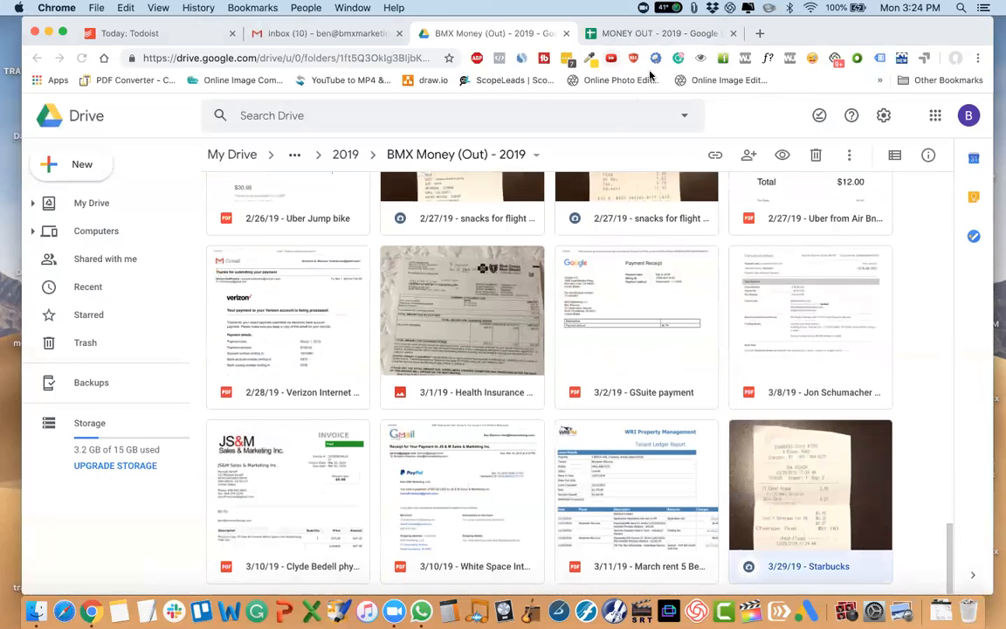
In the MONEY OUT - 2019 spreadsheet's BMX Marketing sheet, insert a row above the 3/31/2019 Verizon Internet entry.
{"action": "left_click", "coordinate": [655, 33]}
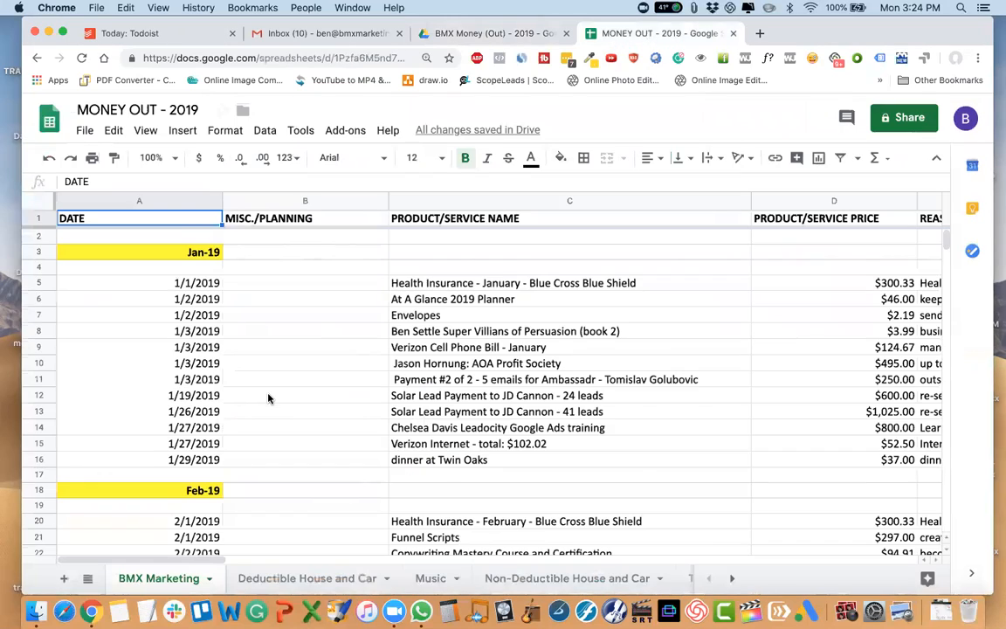
{"action": "scroll", "coordinate": [268, 398], "scroll_direction": "down", "scroll_amount": 20}
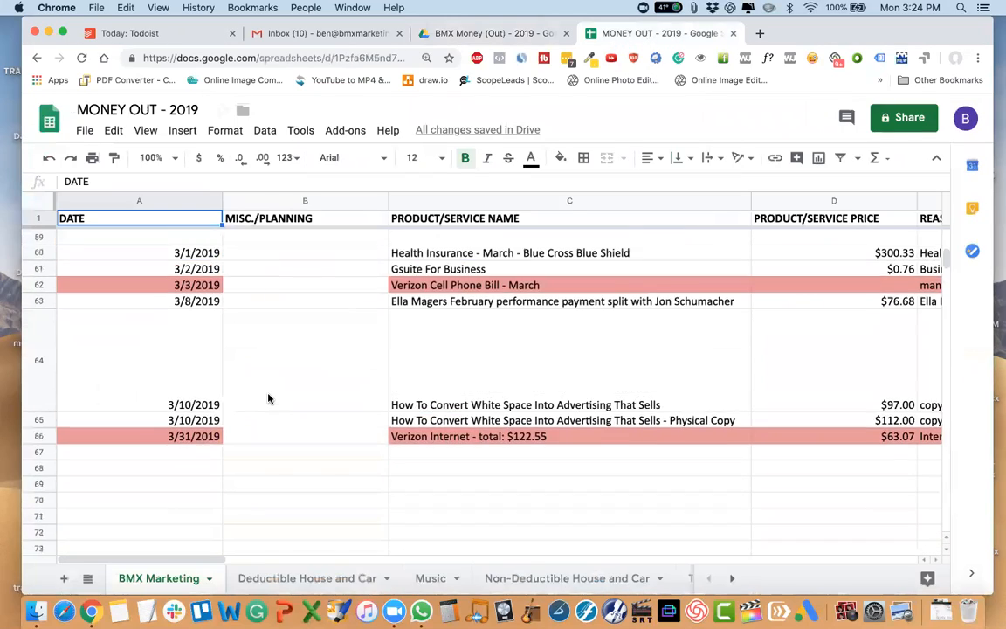
{"action": "scroll", "coordinate": [268, 398], "scroll_direction": "down", "scroll_amount": 3}
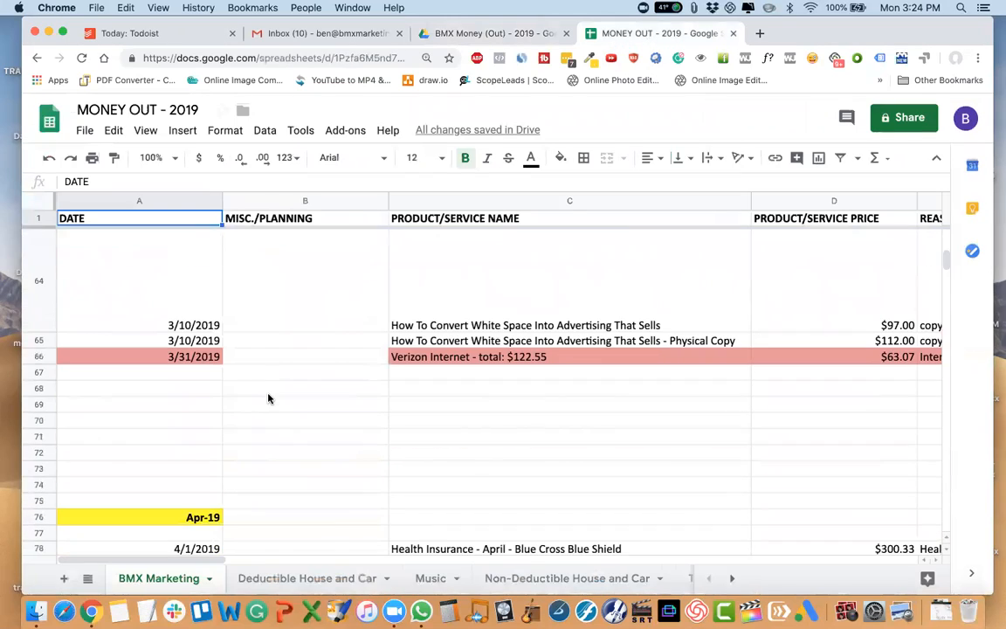
{"action": "right_click", "coordinate": [39, 356]}
{"action": "left_click", "coordinate": [116, 276]}
Reset the fill color of row 65 and the newly inserted row 66.
{"action": "left_click", "coordinate": [39, 340]}
{"action": "left_click", "coordinate": [560, 157]}
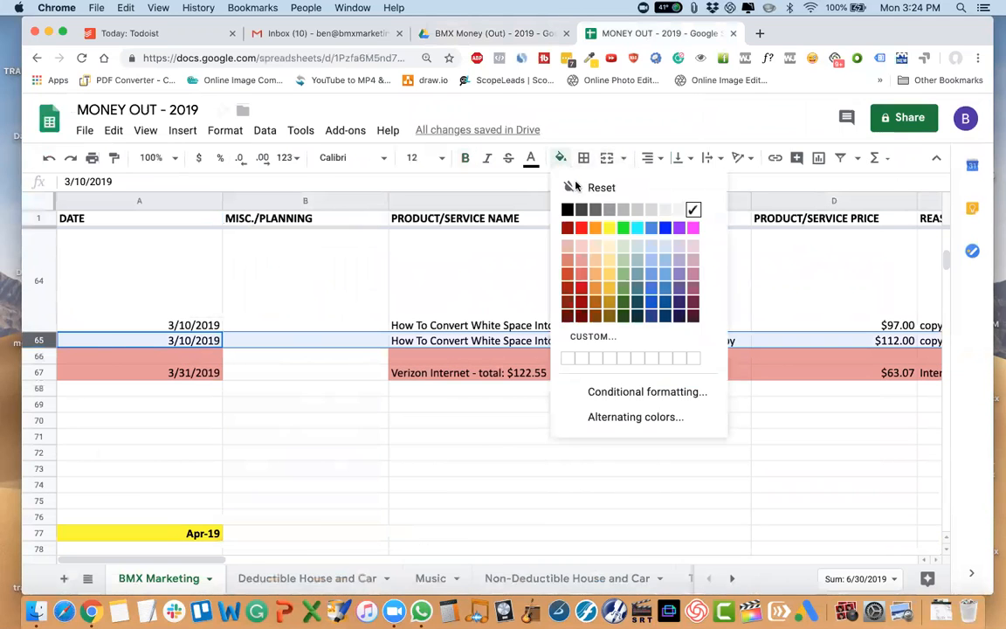
{"action": "left_click", "coordinate": [602, 186]}
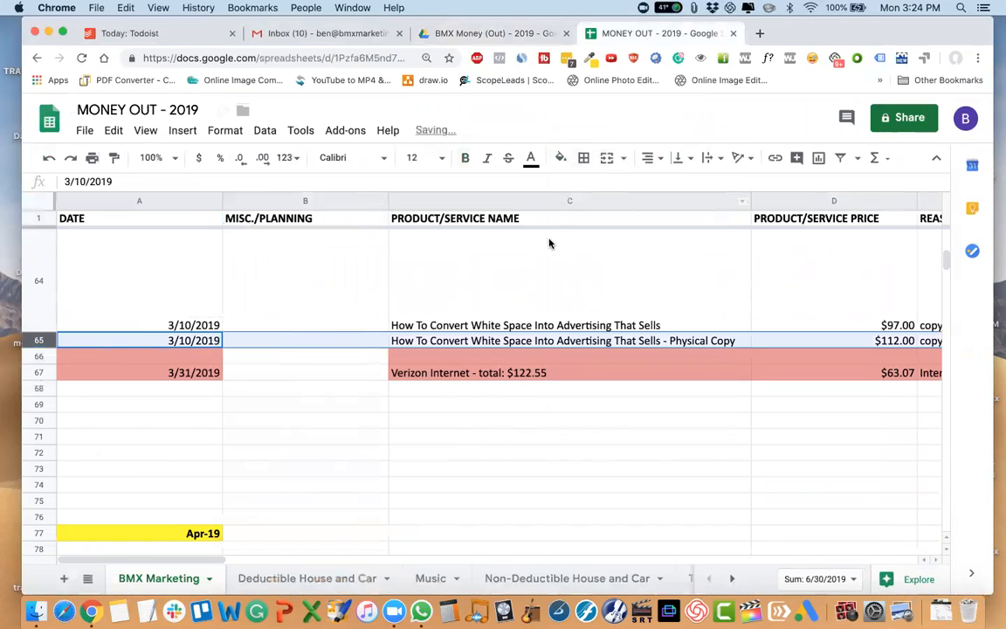
{"action": "left_click", "coordinate": [38, 357]}
{"action": "left_click", "coordinate": [560, 157]}
{"action": "left_click", "coordinate": [596, 186]}
Enter the date 3/29/19 in row 66.
{"action": "left_click", "coordinate": [209, 361]}
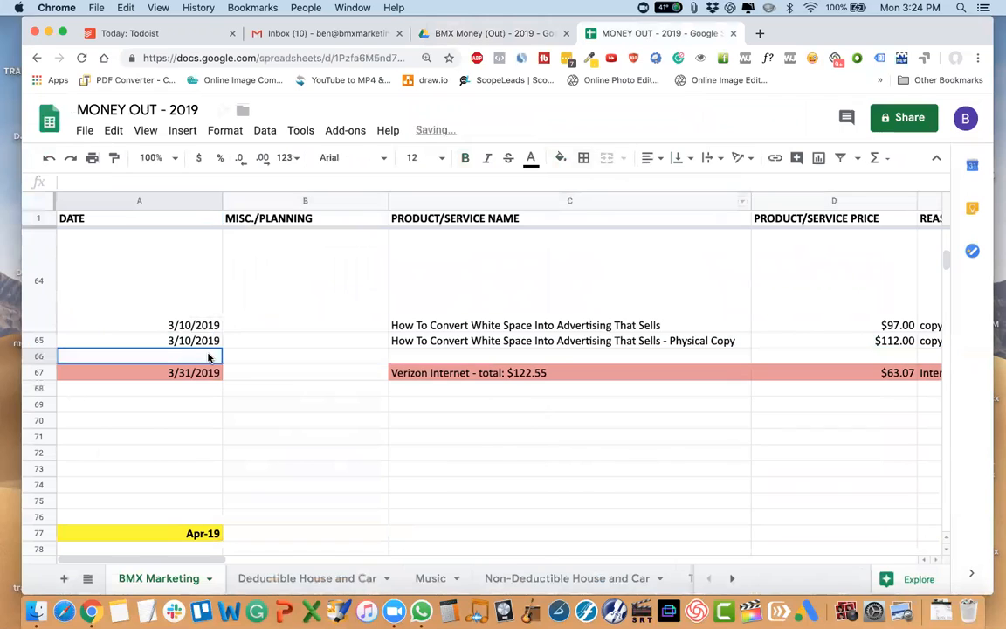
{"action": "type", "text": "3/29/20"}
{"action": "type", "text": "1"}
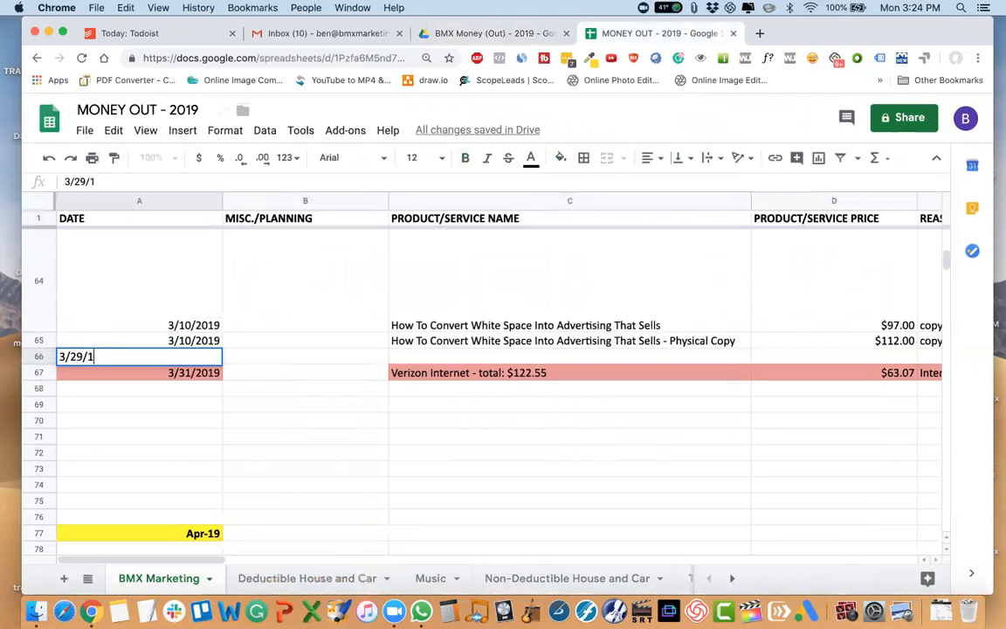
{"action": "type", "text": "9"}
{"action": "key", "text": "Tab"}
{"action": "key", "text": "Tab"}
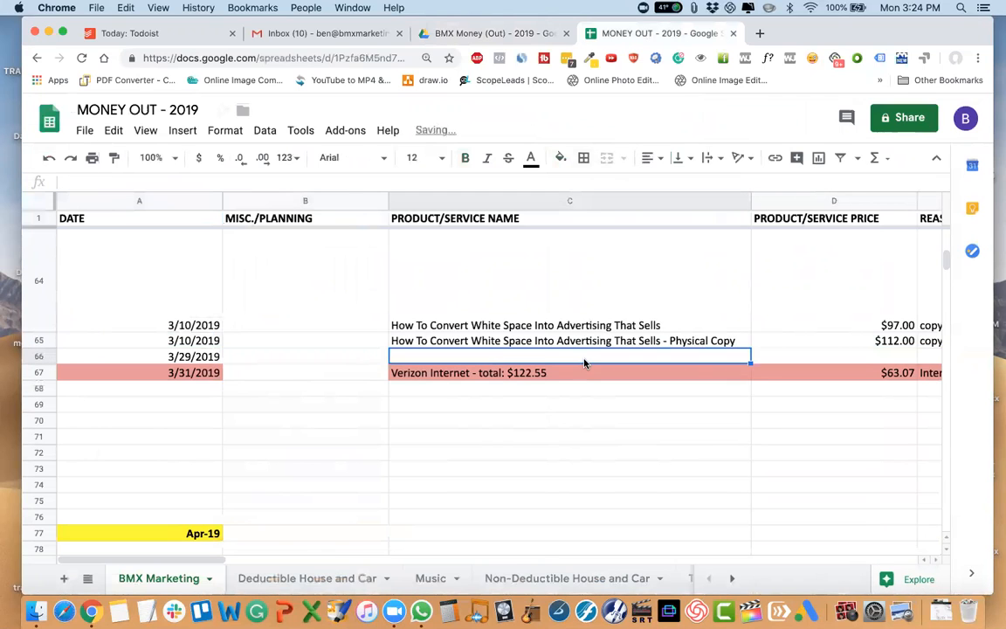
Enter Starbucks as the product/service name for the 3/29/2019 expense.
{"action": "type", "text": "Starc"}
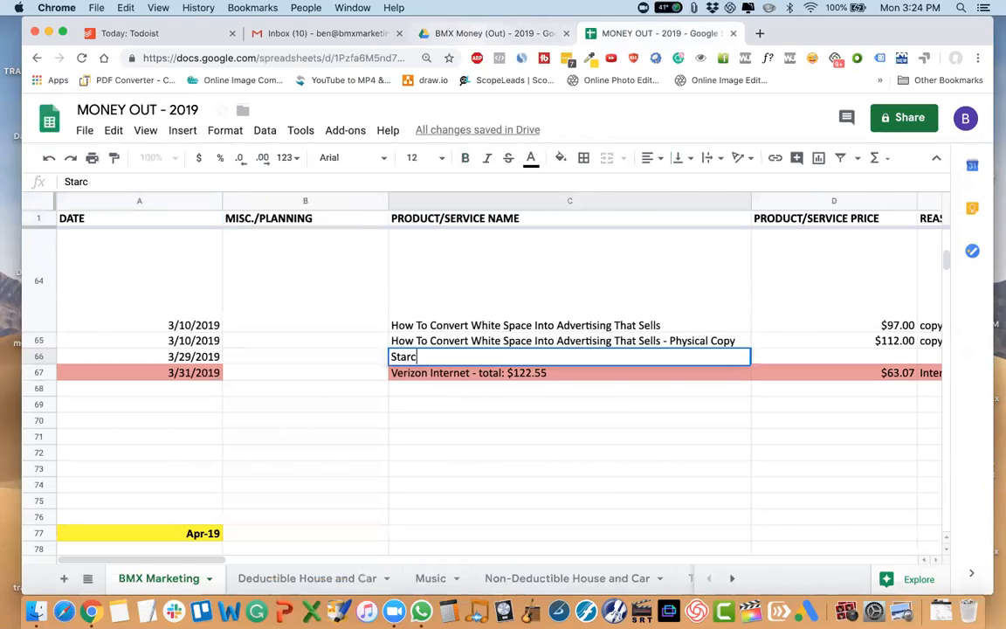
{"action": "key", "text": "BackSpace"}
{"action": "type", "text": "bucks"}
{"action": "key", "text": "Tab"}
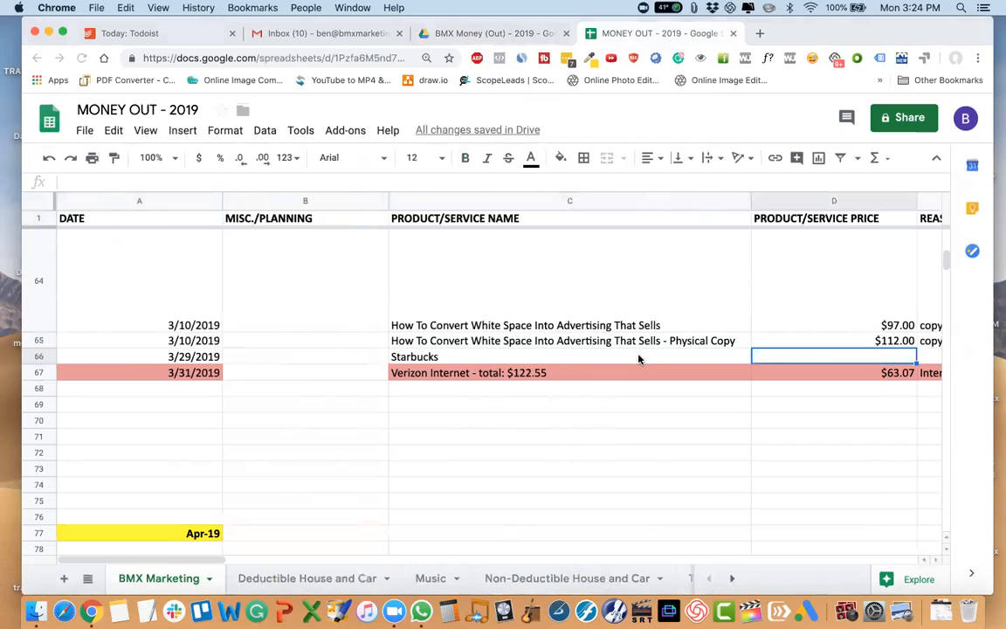
Check the total on the 3/29/19 - Starbucks receipt in Drive and enter 4.27 as the Starbucks price in row 66.
{"action": "scroll", "coordinate": [625, 416], "scroll_direction": "right", "scroll_amount": 5}
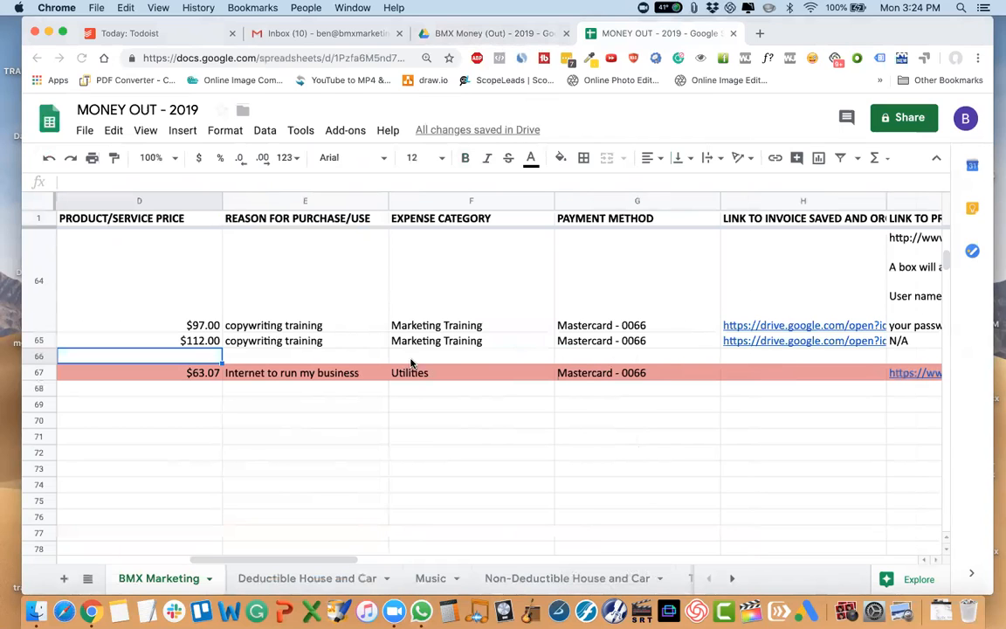
{"action": "scroll", "coordinate": [332, 367], "scroll_direction": "left", "scroll_amount": 3}
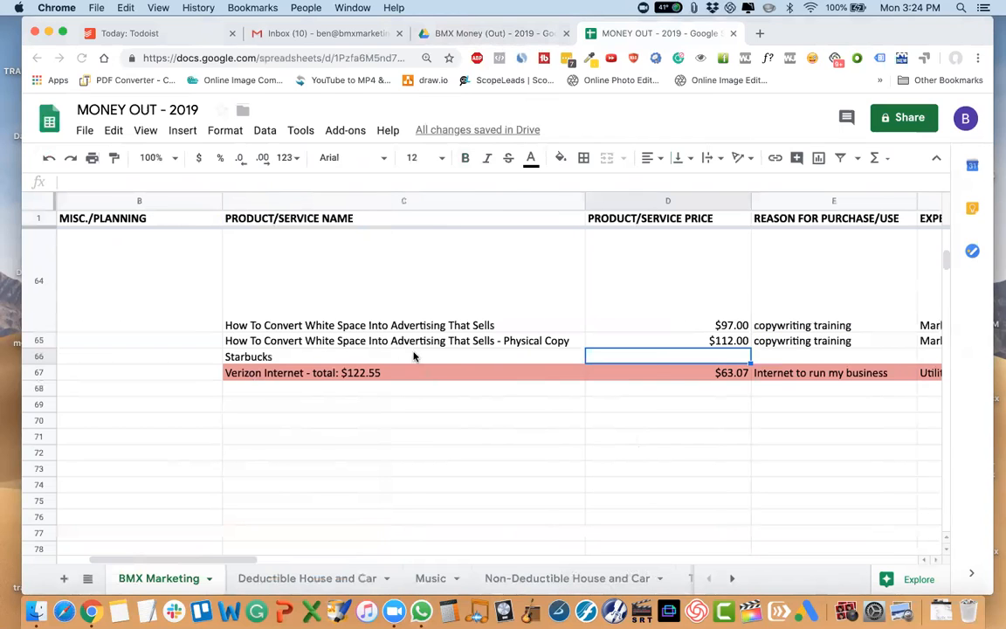
{"action": "left_click", "coordinate": [479, 34]}
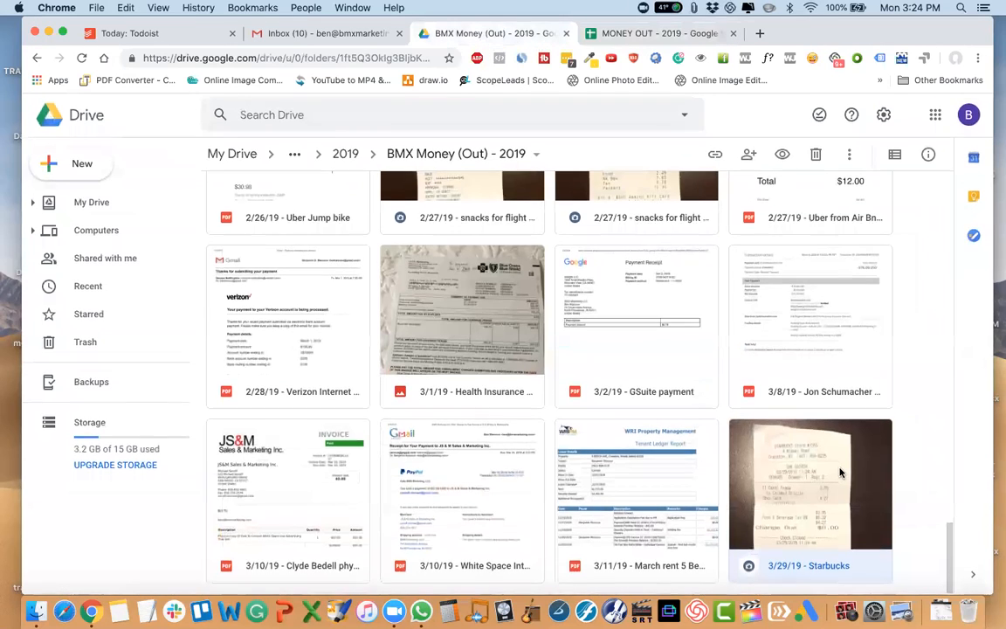
{"action": "double_click", "coordinate": [838, 472]}
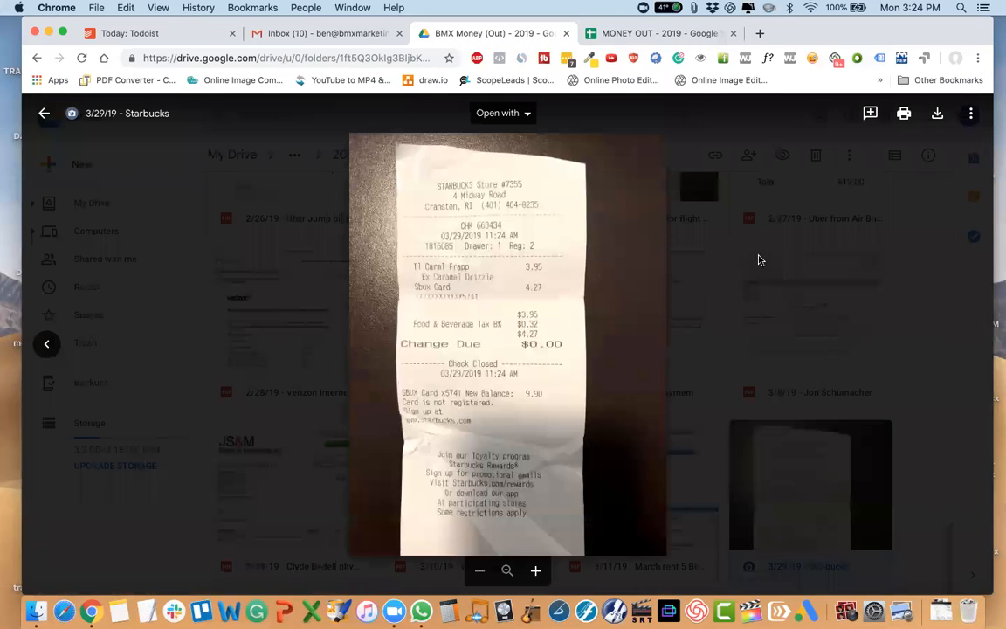
{"action": "left_click", "coordinate": [664, 33]}
{"action": "type", "text": "4/2"}
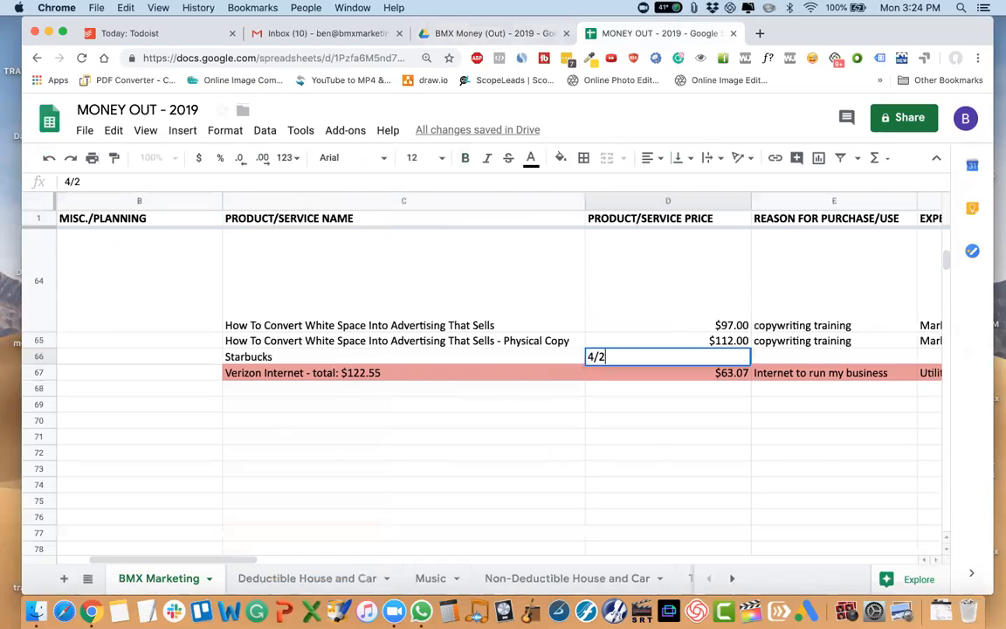
{"action": "key", "text": "BackSpace"}
{"action": "key", "text": "BackSpace"}
{"action": "type", "text": ".27"}
{"action": "key", "text": "Tab"}
Copy the expense category Deductible Meals and Entertainment from row 55 to the Starbucks entry in row 66.
{"action": "scroll", "coordinate": [568, 347], "scroll_direction": "right", "scroll_amount": 5}
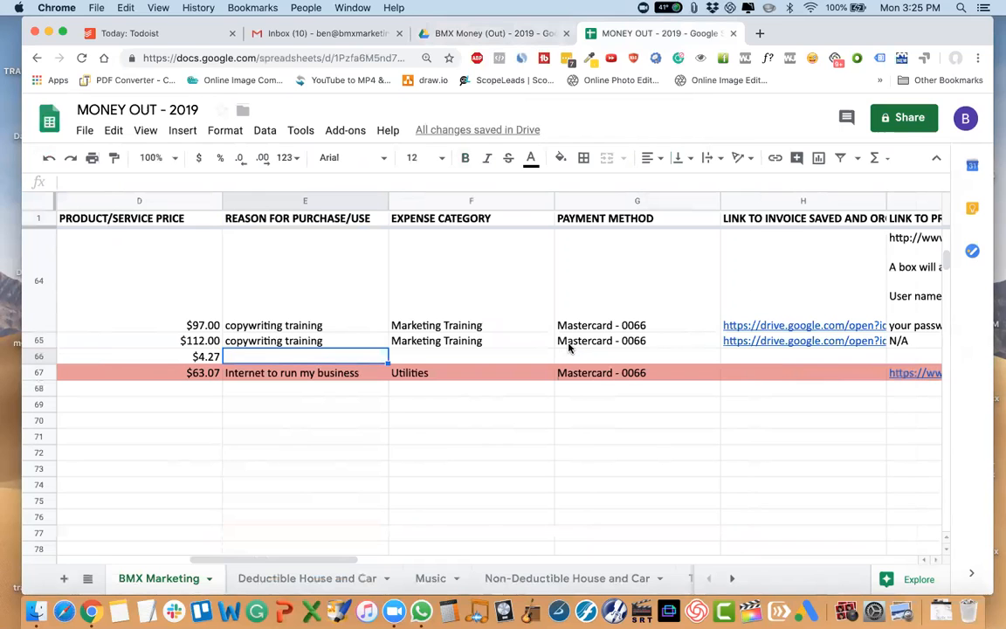
{"action": "key", "text": "Tab"}
{"action": "scroll", "coordinate": [529, 272], "scroll_direction": "up", "scroll_amount": 6}
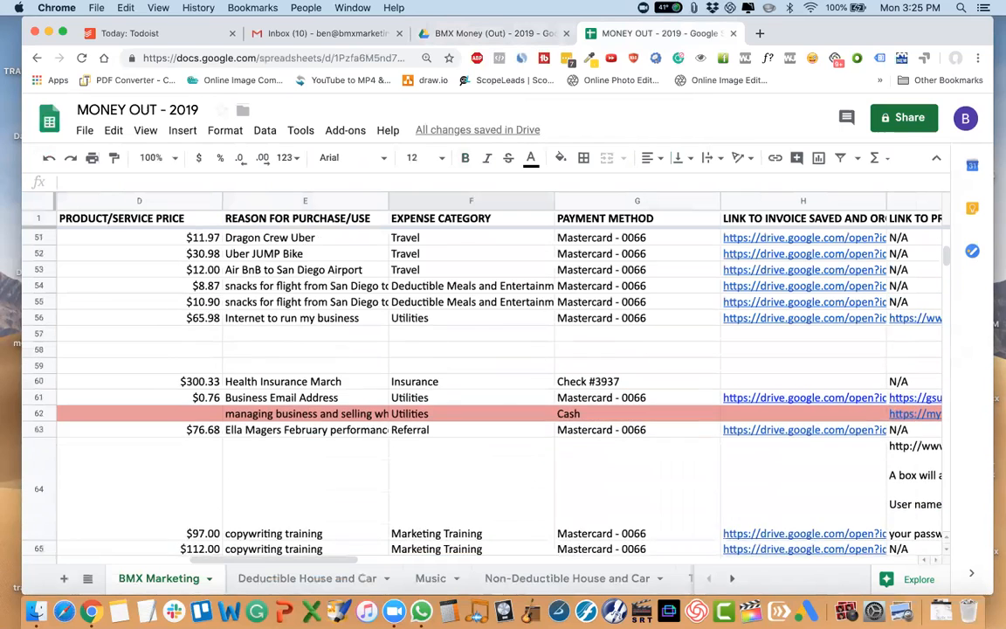
{"action": "left_click", "coordinate": [485, 332]}
{"action": "scroll", "coordinate": [485, 332], "scroll_direction": "down", "scroll_amount": 5}
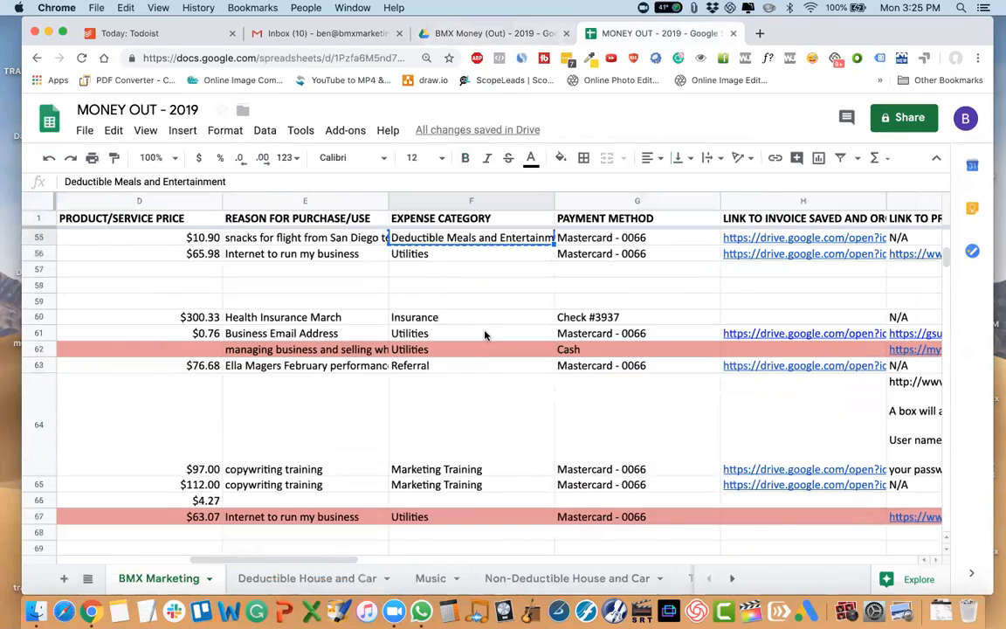
{"action": "left_click", "coordinate": [422, 389]}
{"action": "type", "text": "Deductible Meals and Entertainment"}
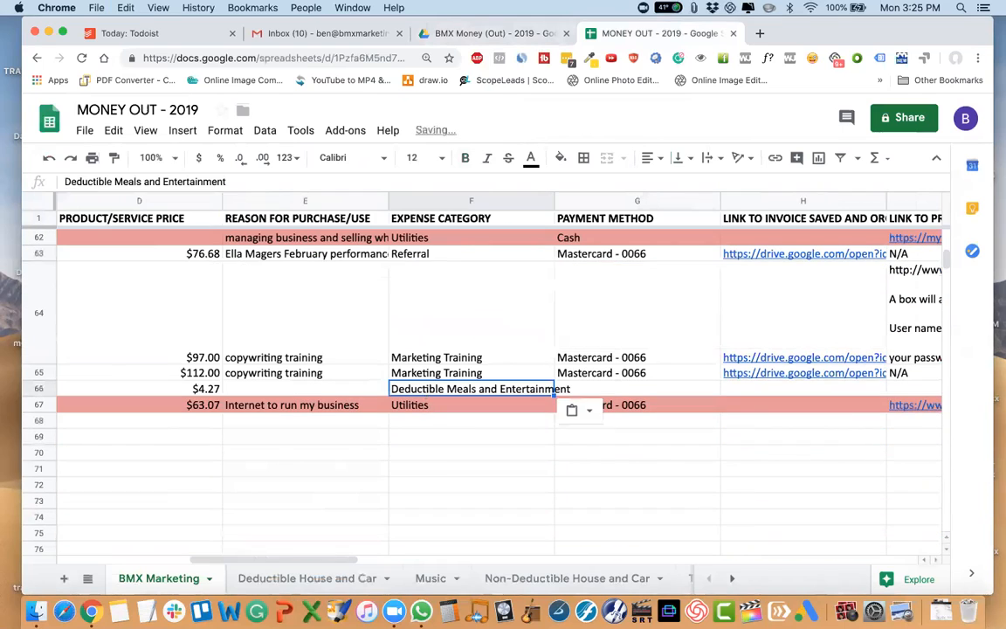
Copy the Mastercard payment method from row 65 to the Starbucks entry in row 66.
{"action": "key", "text": "Tab"}
{"action": "left_click", "coordinate": [622, 374]}
{"action": "key", "text": "super+c"}
{"action": "key", "text": "Down"}
{"action": "key", "text": "super+v"}
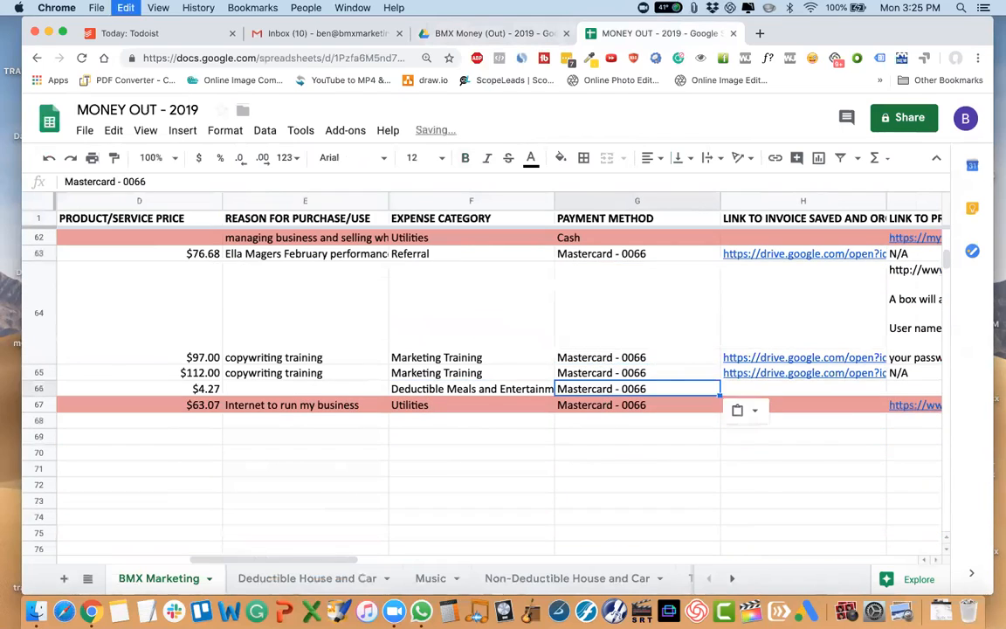
Get the shareable link of the 3/29/19 - Starbucks receipt in Drive and paste it as the invoice link in row 66.
{"action": "key", "text": "Tab"}
{"action": "scroll", "coordinate": [626, 391], "scroll_direction": "right", "scroll_amount": 2}
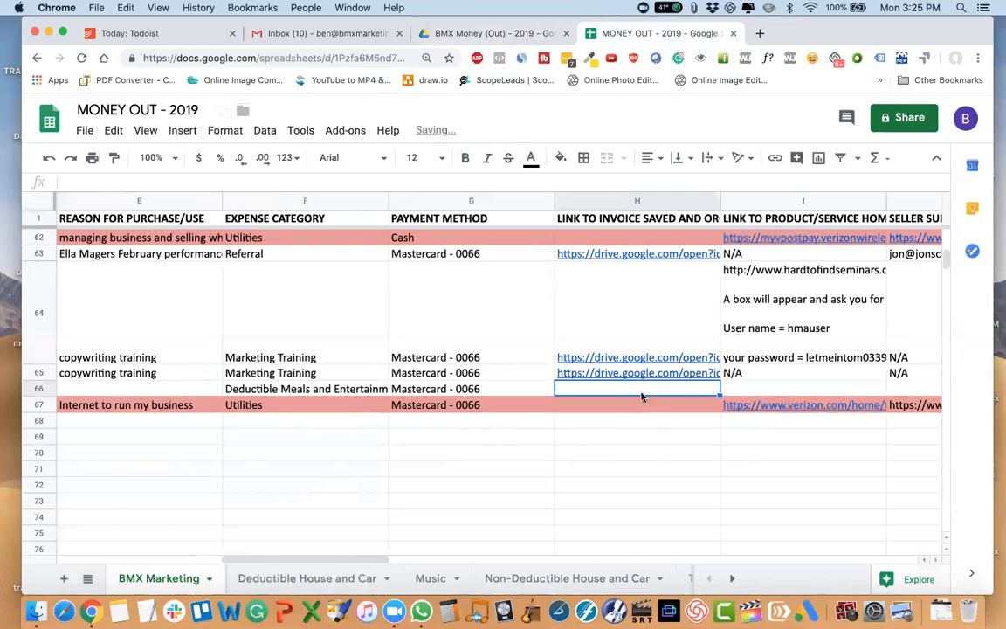
{"action": "left_click", "coordinate": [467, 34]}
{"action": "key", "text": "Escape"}
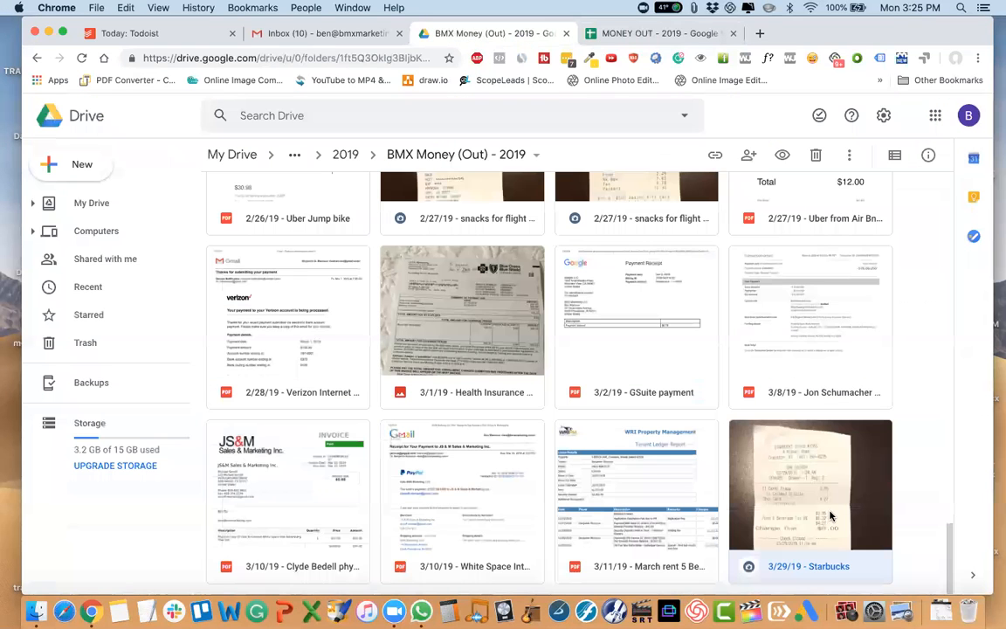
{"action": "left_click", "coordinate": [715, 155]}
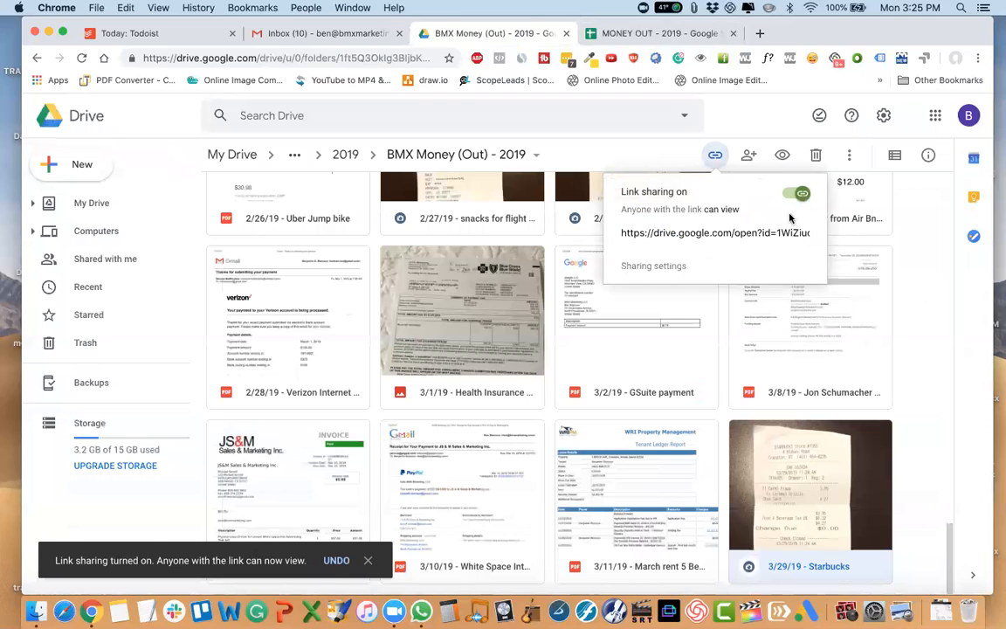
{"action": "left_click", "coordinate": [637, 34]}
{"action": "key", "text": "ctrl+v"}
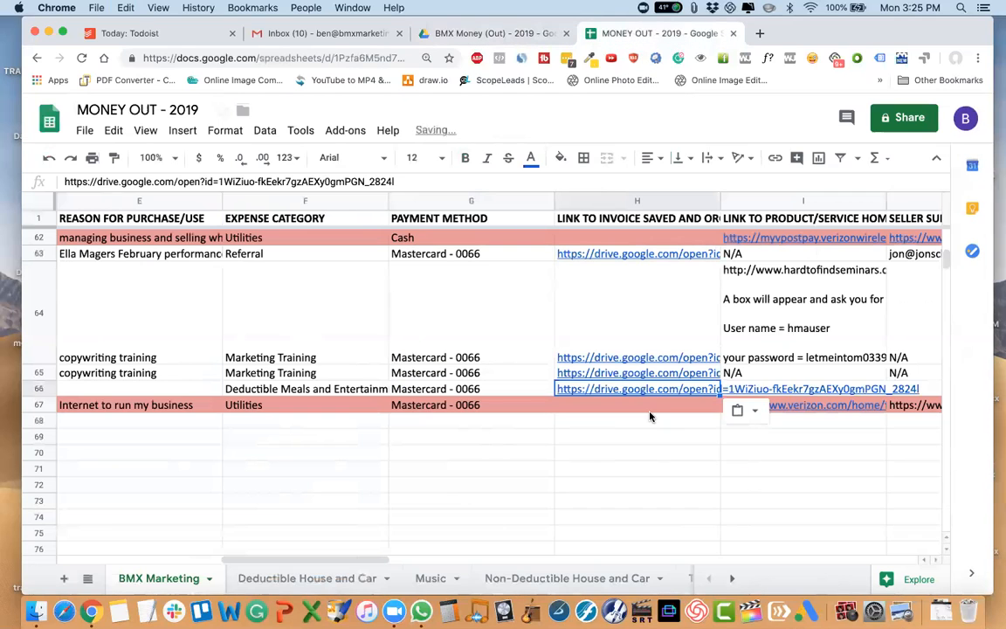
{"action": "key", "text": "Tab"}
Search Google for starbucks in a new browser tab and open the official Starbucks website.
{"action": "scroll", "coordinate": [664, 350], "scroll_direction": "right", "scroll_amount": 4}
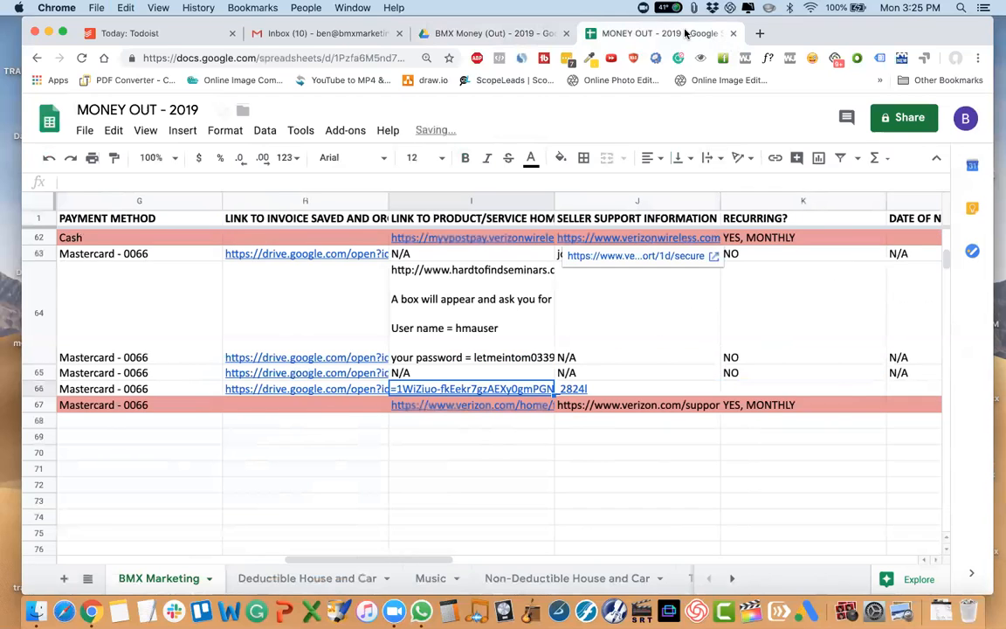
{"action": "left_click", "coordinate": [760, 33]}
{"action": "type", "text": "str"}
{"action": "type", "text": "arbu"}
{"action": "key", "text": "BackSpace"}
{"action": "key", "text": "BackSpace"}
{"action": "key", "text": "BackSpace"}
{"action": "key", "text": "BackSpace"}
{"action": "key", "text": "BackSpace"}
{"action": "type", "text": "arbucks"}
{"action": "key", "text": "Return"}
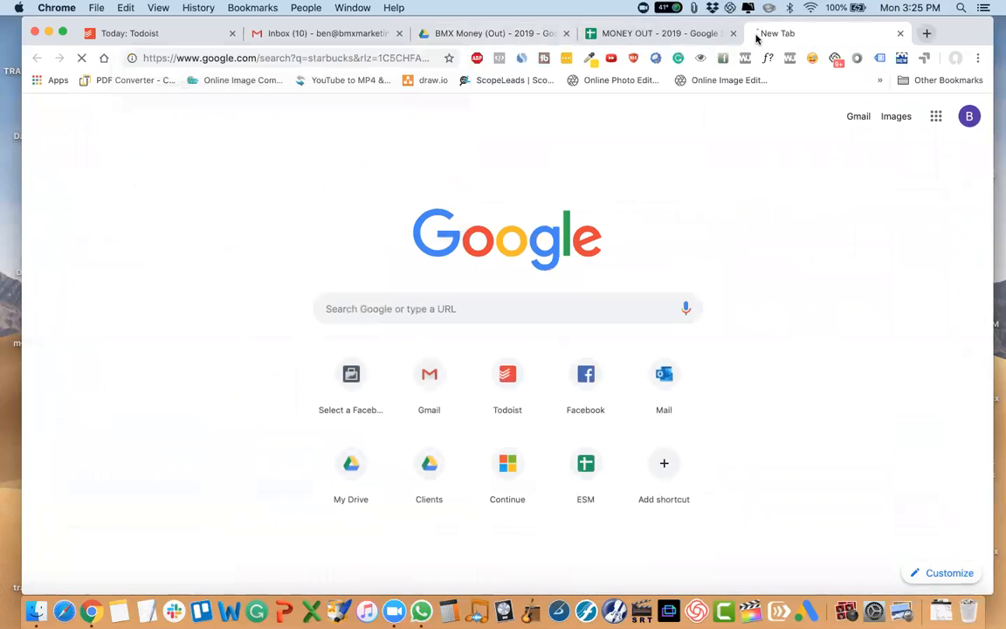
{"action": "left_click", "coordinate": [178, 222]}
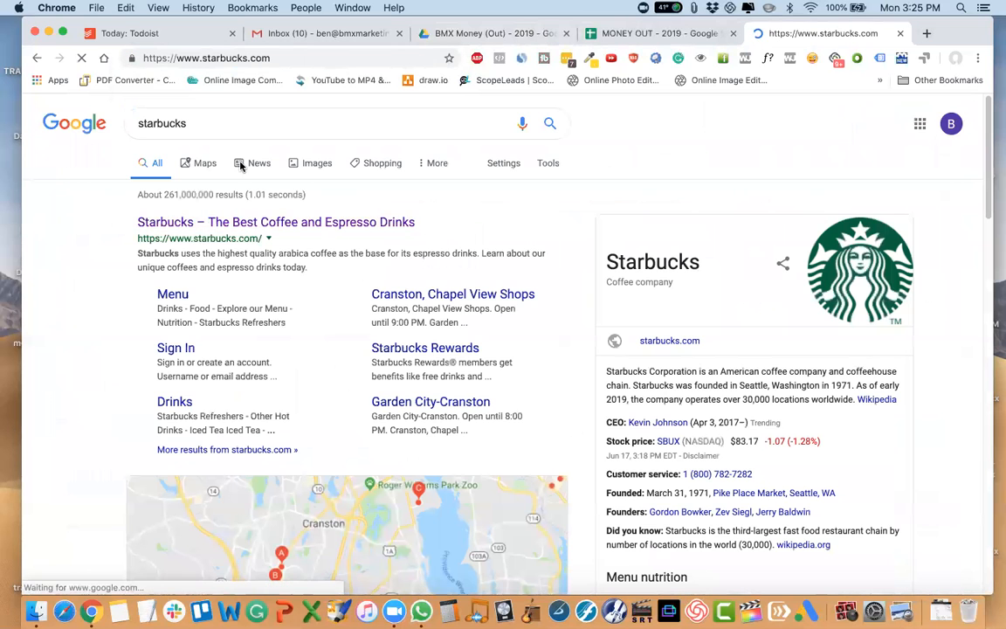
{"action": "left_click", "coordinate": [262, 57]}
{"action": "left_click", "coordinate": [590, 33]}
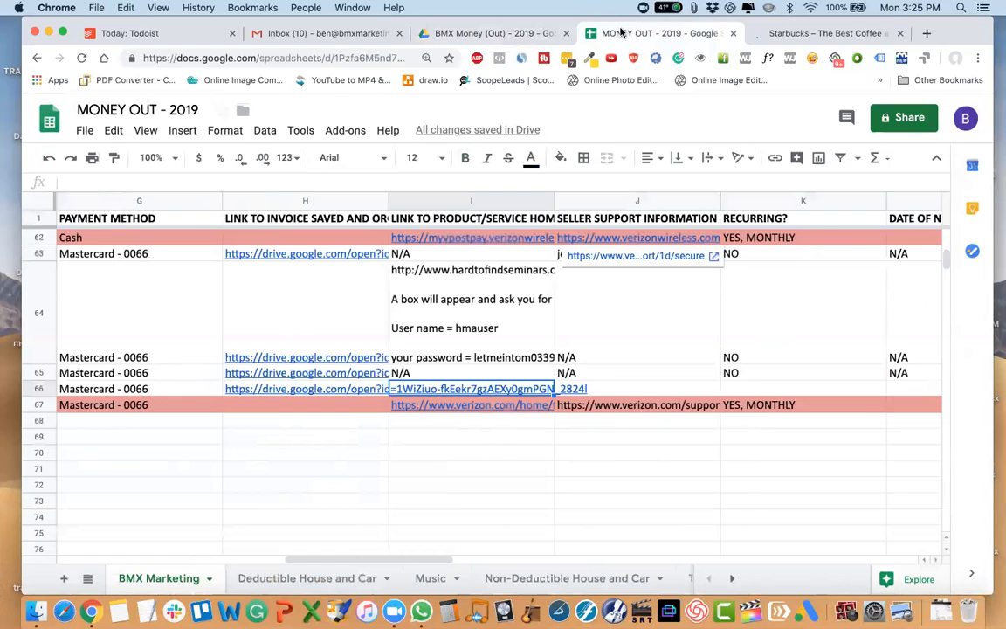
{"action": "key", "text": "ctrl+v"}
{"action": "key", "text": "Tab"}
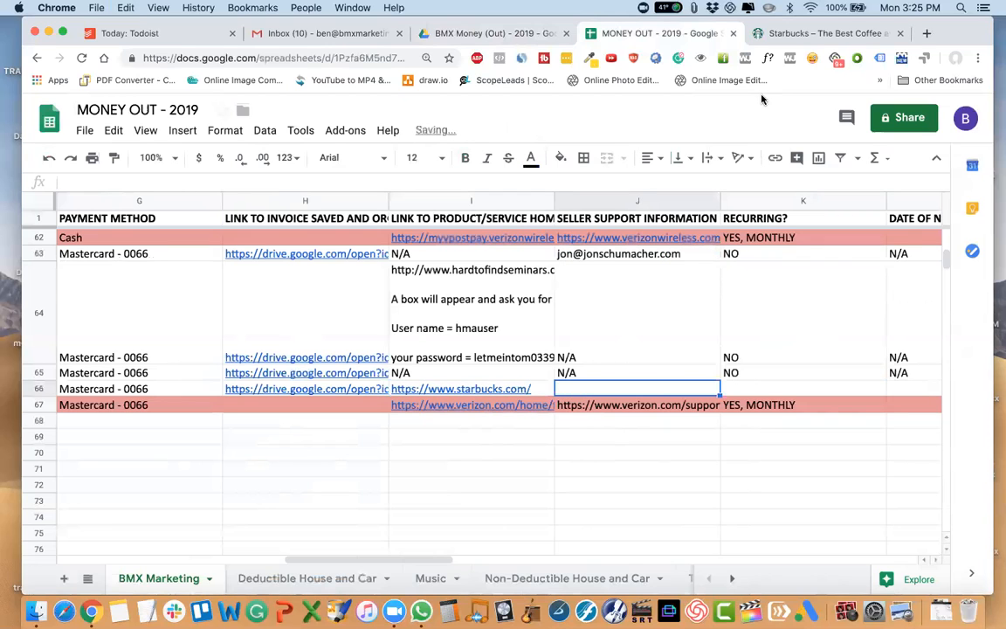
{"action": "left_click", "coordinate": [811, 33]}
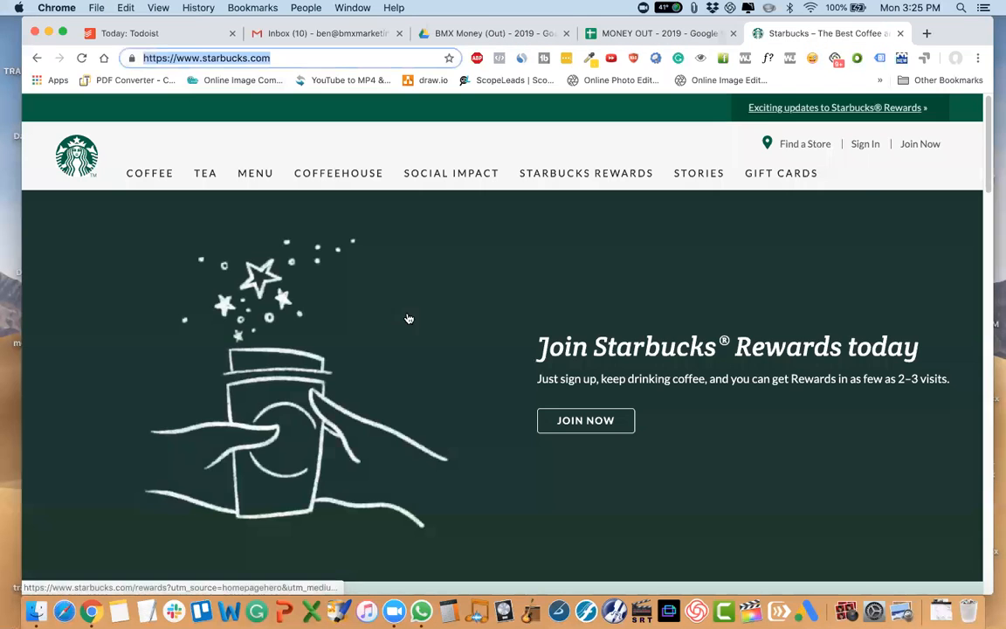
{"action": "scroll", "coordinate": [763, 202], "scroll_direction": "down", "scroll_amount": 15}
{"action": "scroll", "coordinate": [763, 203], "scroll_direction": "down", "scroll_amount": 4}
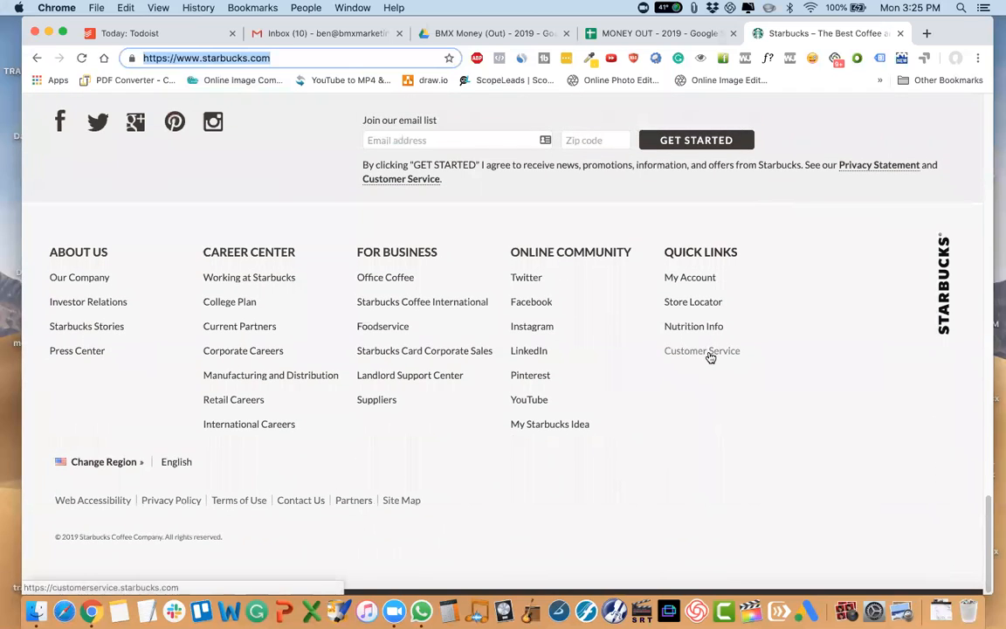
{"action": "left_click", "coordinate": [709, 352]}
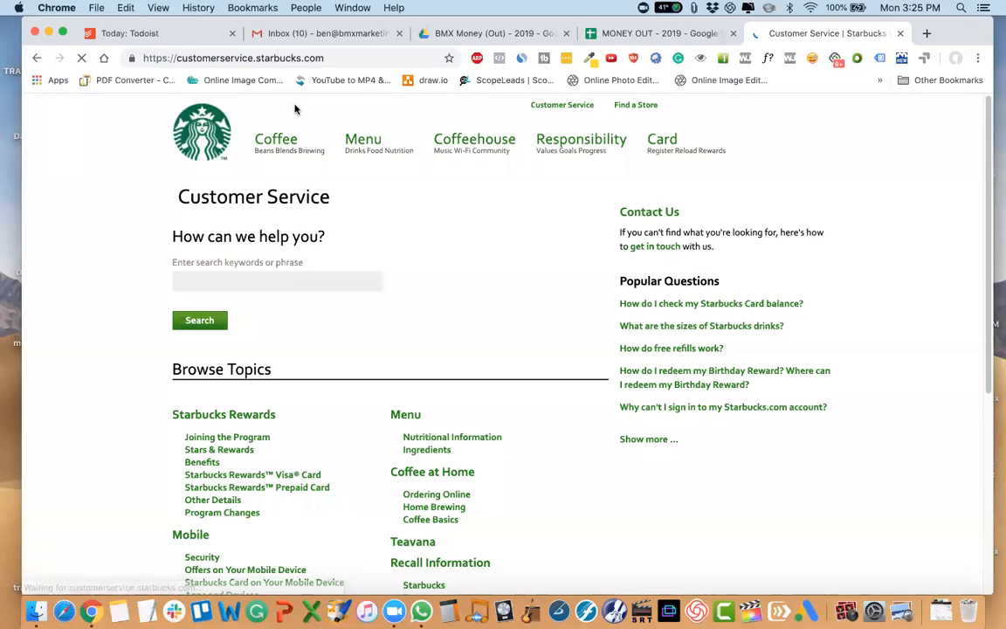
{"action": "left_click", "coordinate": [279, 58]}
{"action": "key", "text": "ctrl+c"}
{"action": "left_click", "coordinate": [657, 33]}
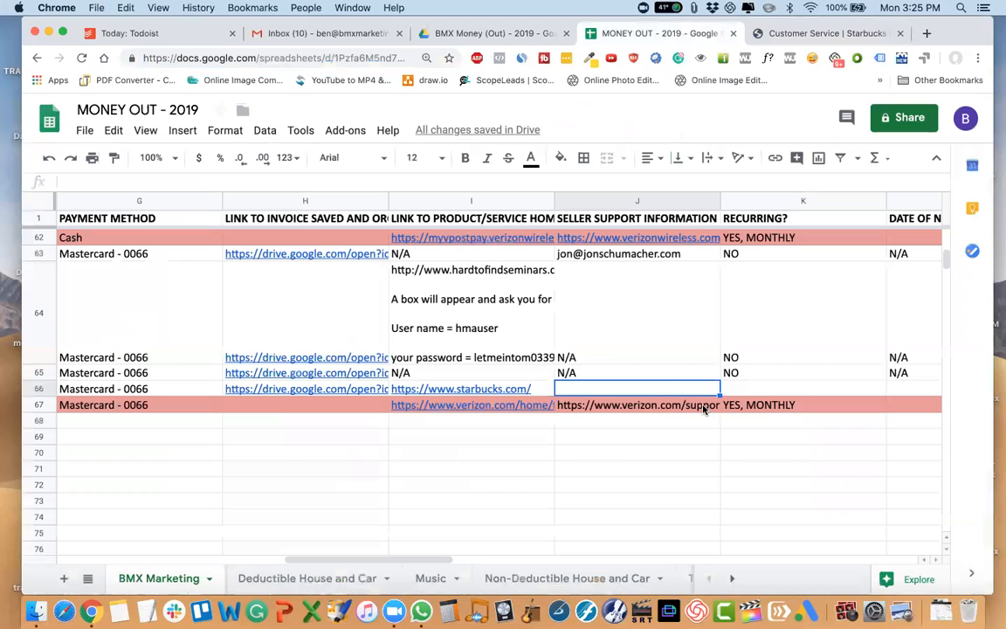
{"action": "key", "text": "ctrl+v"}
Set the Starbucks entry in row 66 to recurring NO, with N/A for both the next rebill date and the rebill amount.
{"action": "key", "text": "Tab"}
{"action": "type", "text": "NO"}
{"action": "key", "text": "Tab"}
{"action": "type", "text": "N/A"}
{"action": "key", "text": "Tab"}
{"action": "type", "text": "N/A"}
{"action": "key", "text": "Tab"}
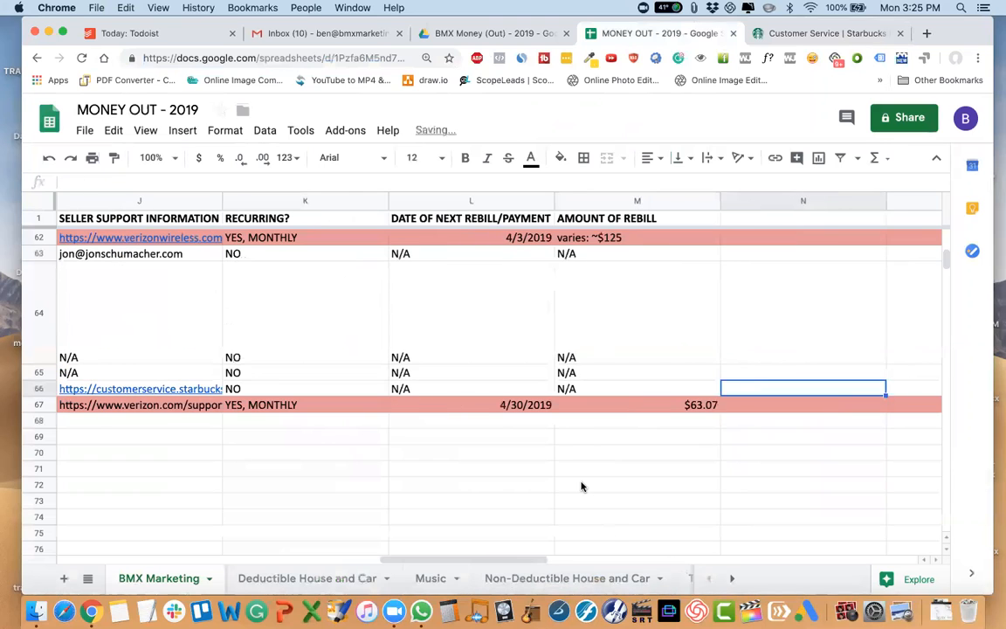
Record a drink during a business meeting as the reason for purchase of the Starbucks entry in row 66.
{"action": "scroll", "coordinate": [583, 486], "scroll_direction": "left", "scroll_amount": 10}
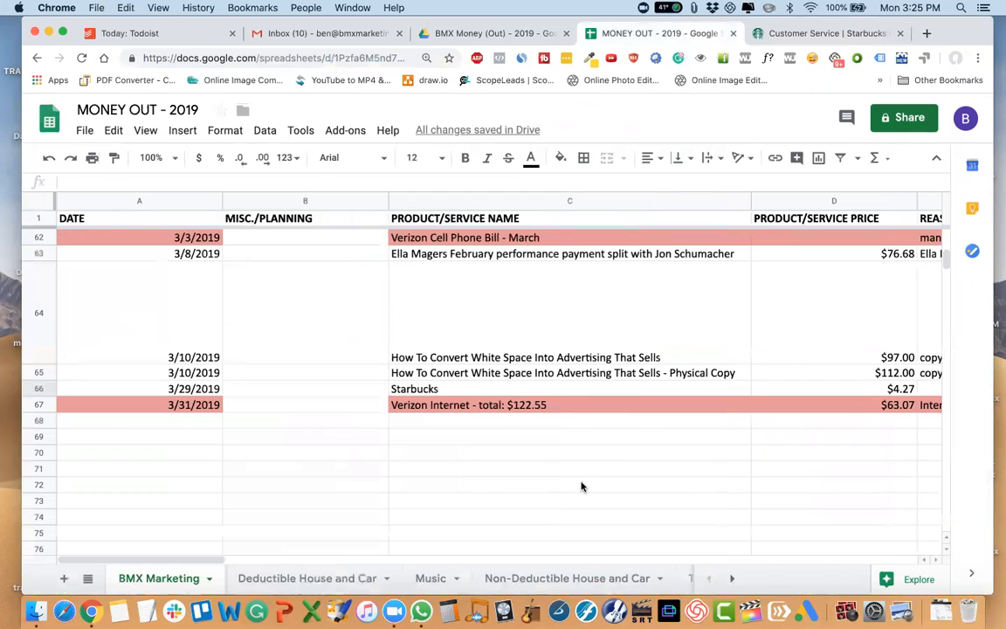
{"action": "scroll", "coordinate": [582, 486], "scroll_direction": "right", "scroll_amount": 5}
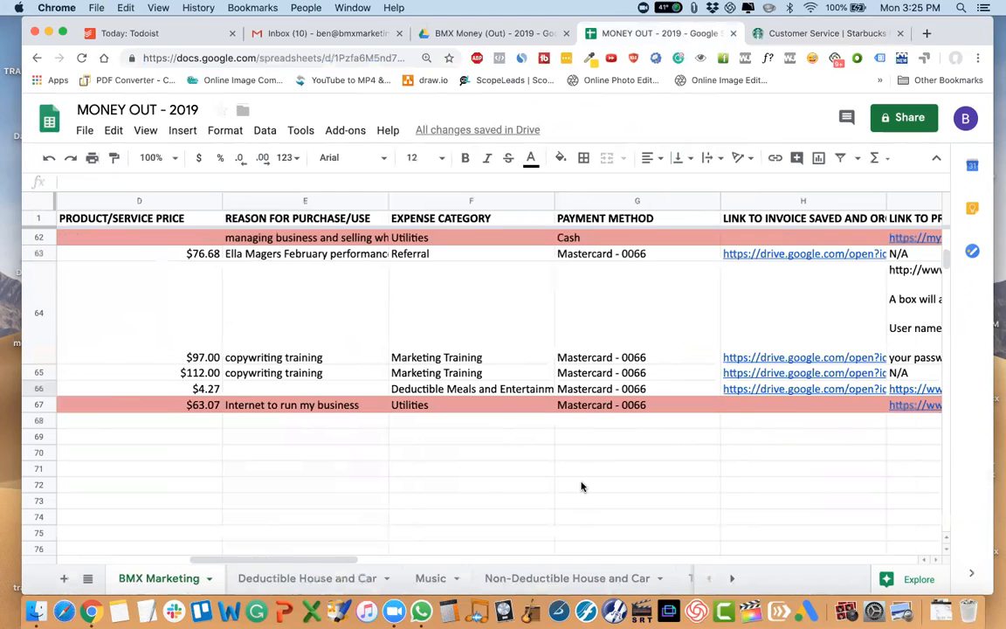
{"action": "left_click", "coordinate": [267, 389]}
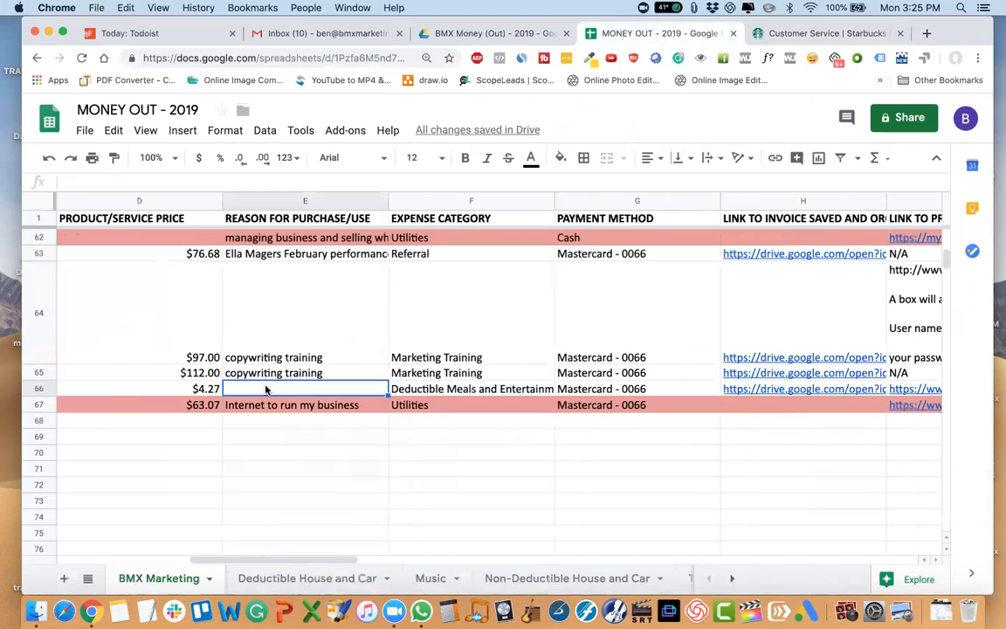
{"action": "type", "text": "drinks"}
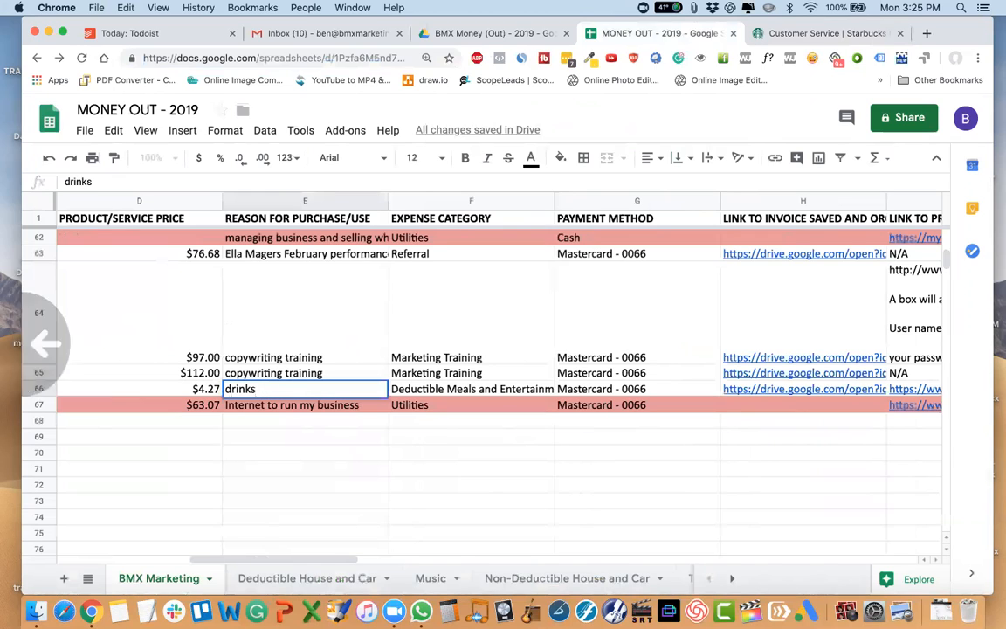
{"action": "left_click", "coordinate": [567, 578]}
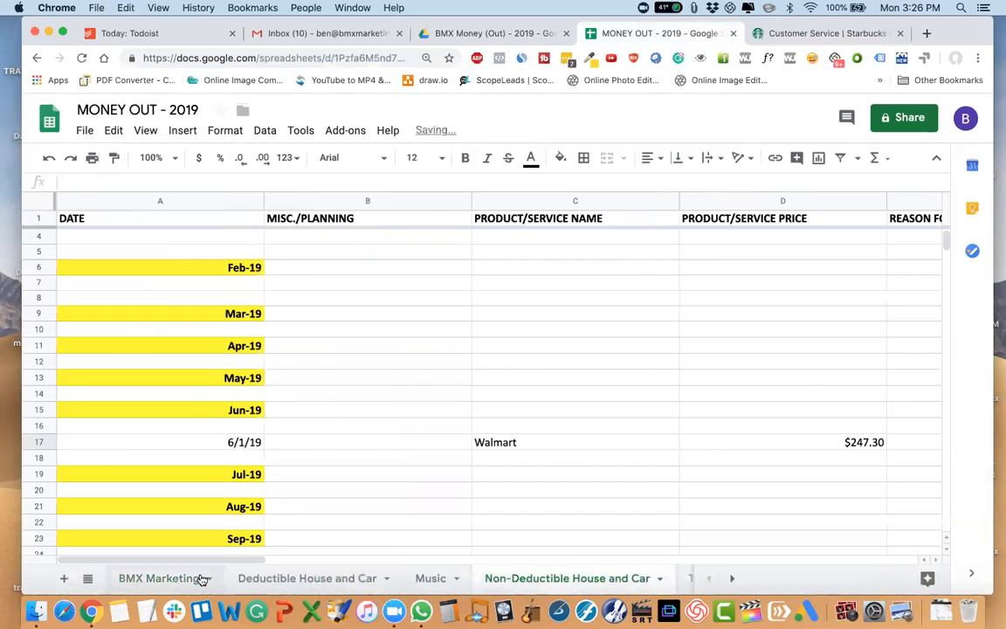
{"action": "left_click", "coordinate": [194, 578]}
{"action": "double_click", "coordinate": [275, 390]}
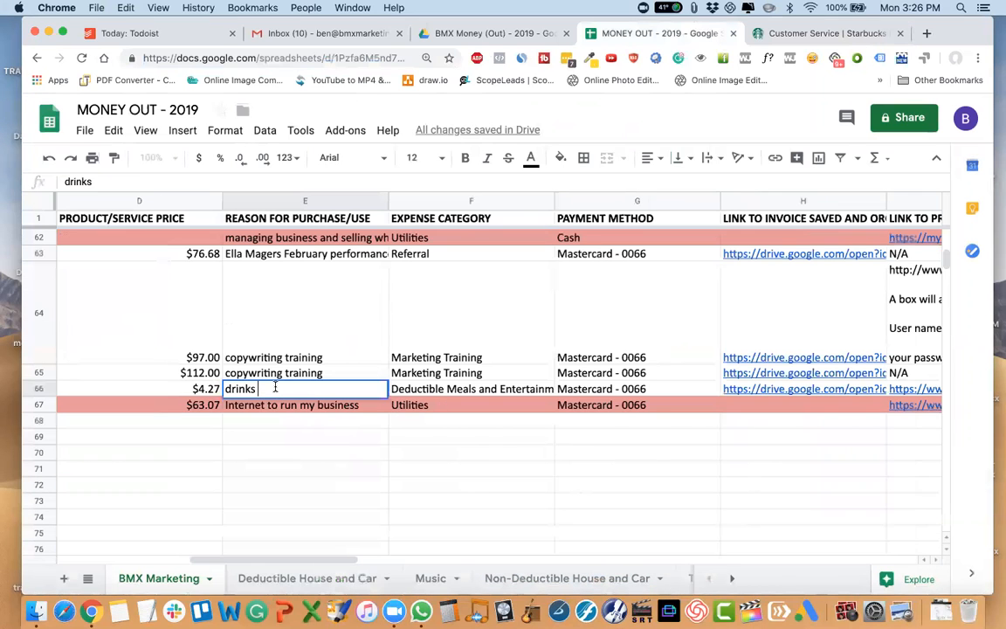
{"action": "key", "text": "BackSpace"}
{"action": "type", "text": "during business mee"}
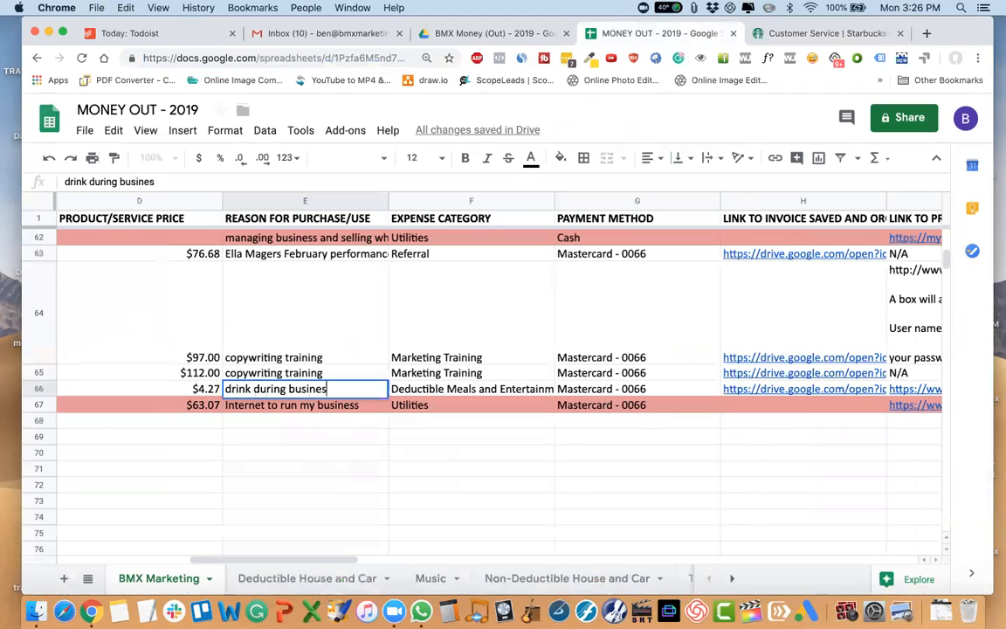
{"action": "key", "text": "Return"}
Switch to Drive, open the receipts folder inside the 2019 folder and go to the last receipts.
{"action": "scroll", "coordinate": [138, 481], "scroll_direction": "left", "scroll_amount": 5}
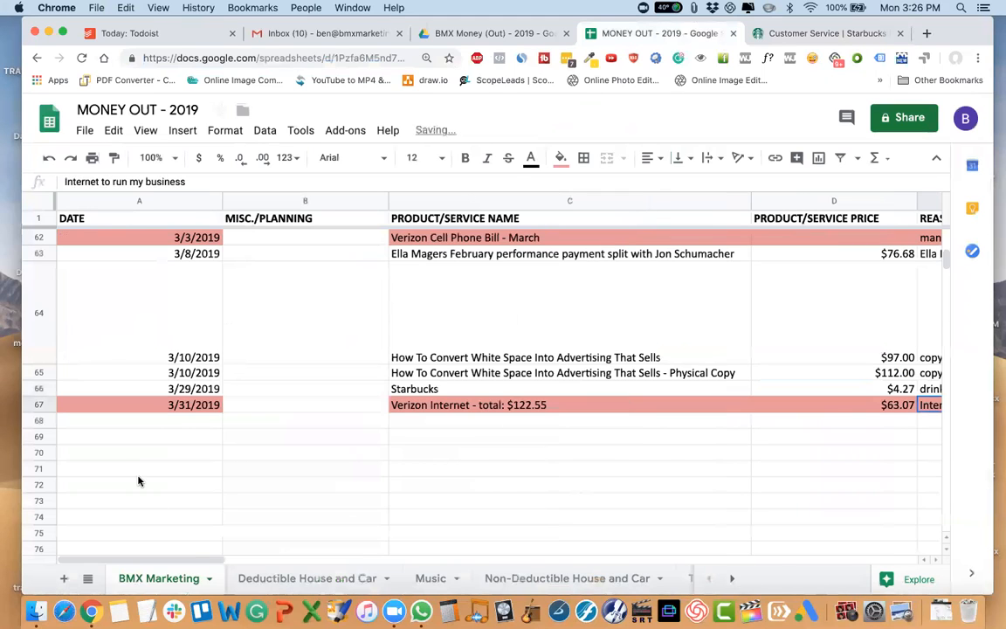
{"action": "left_click", "coordinate": [495, 34]}
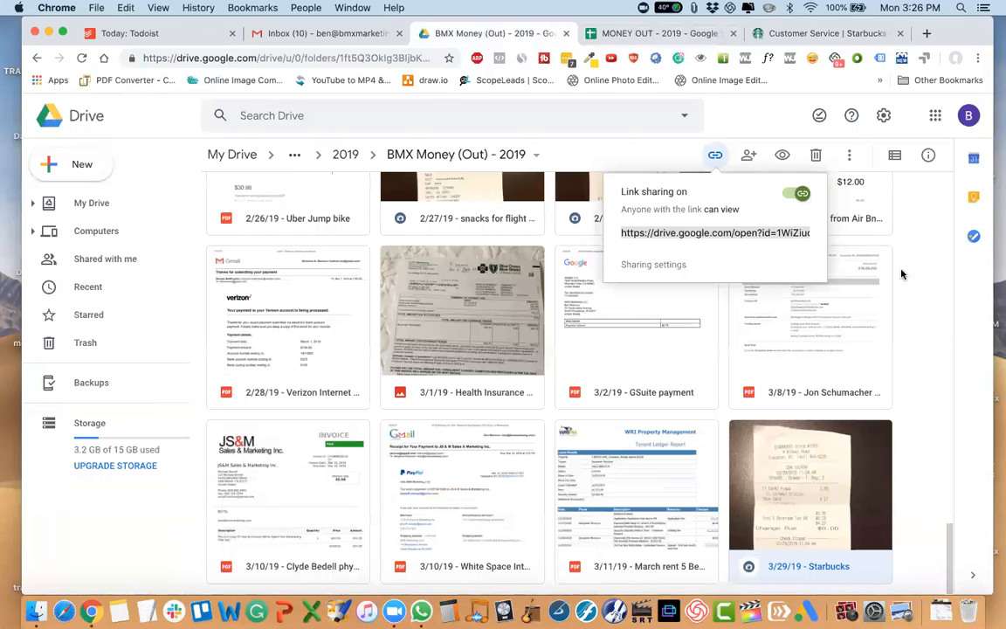
{"action": "left_click", "coordinate": [345, 154]}
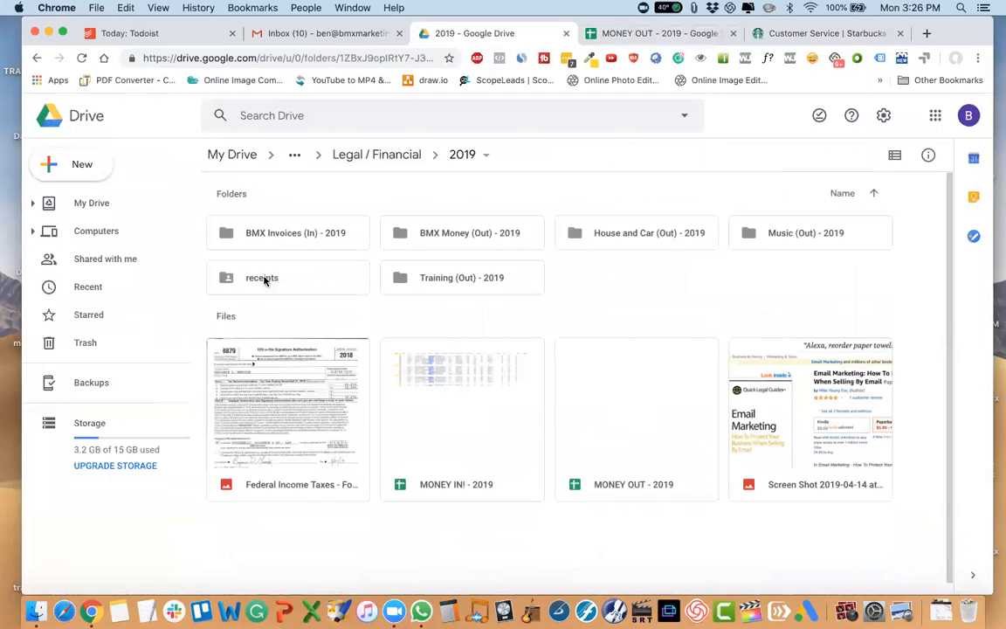
{"action": "double_click", "coordinate": [265, 278]}
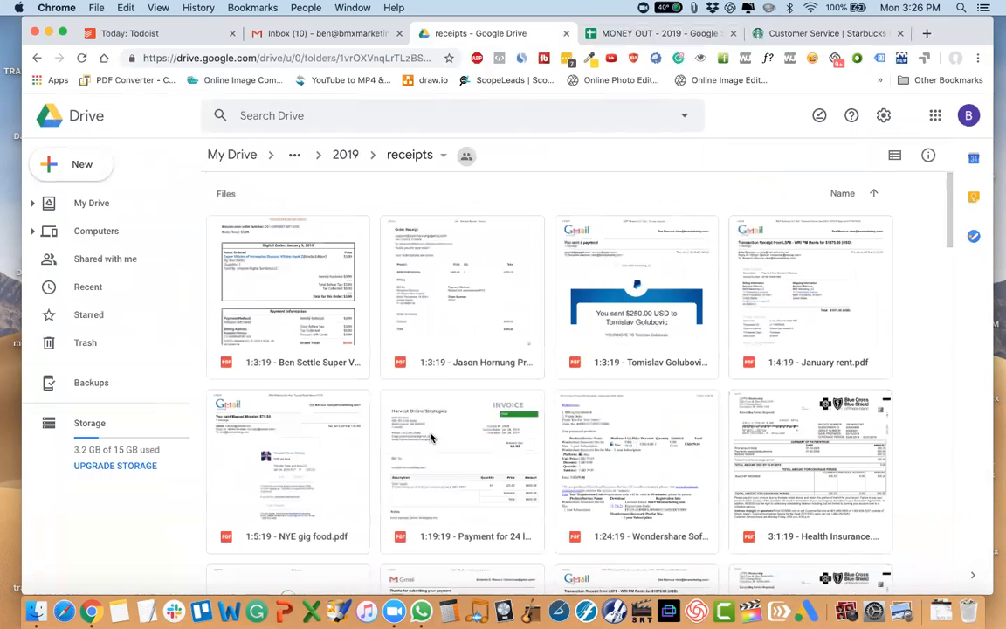
{"action": "scroll", "coordinate": [430, 437], "scroll_direction": "down", "scroll_amount": 12}
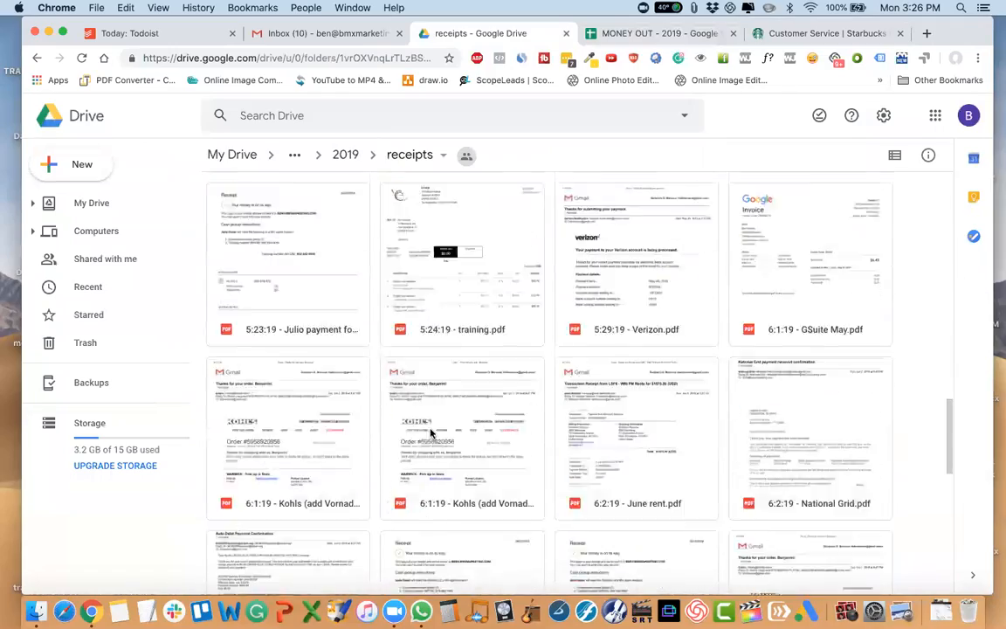
{"action": "scroll", "coordinate": [430, 432], "scroll_direction": "down", "scroll_amount": 15}
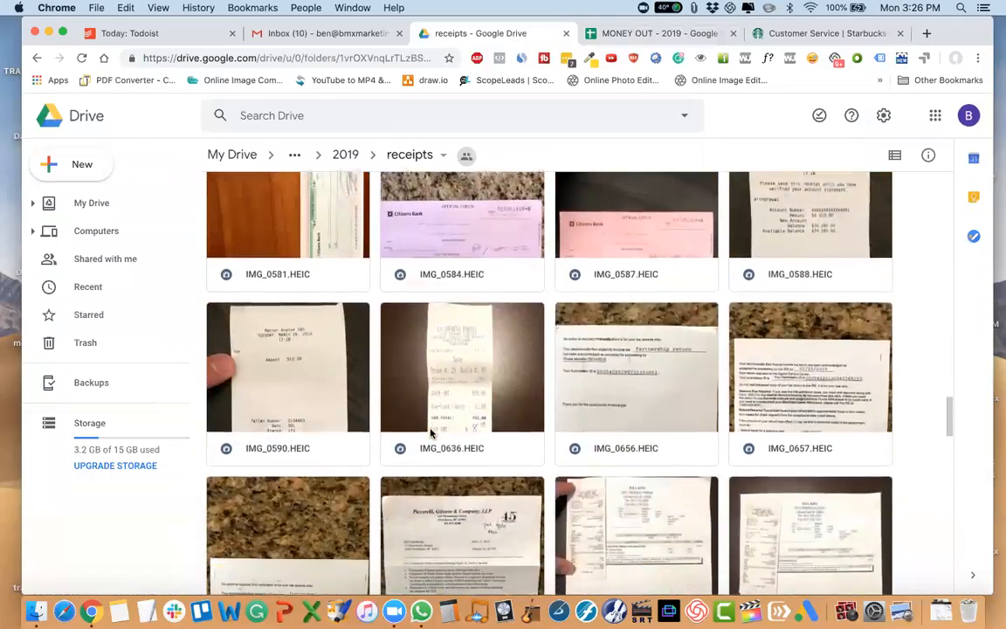
{"action": "scroll", "coordinate": [430, 432], "scroll_direction": "down", "scroll_amount": 10}
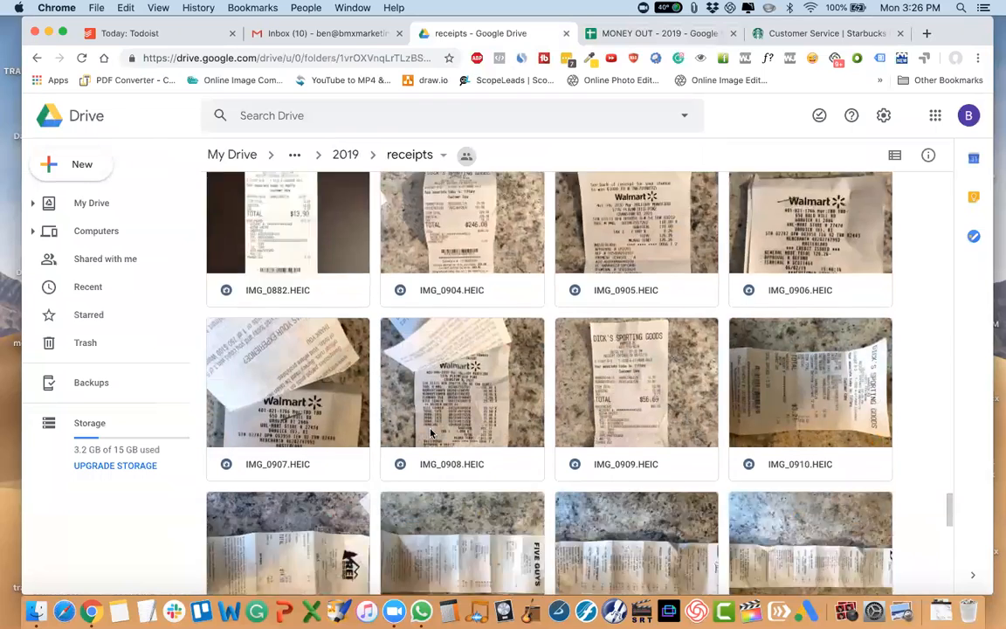
{"action": "scroll", "coordinate": [430, 432], "scroll_direction": "down", "scroll_amount": 8}
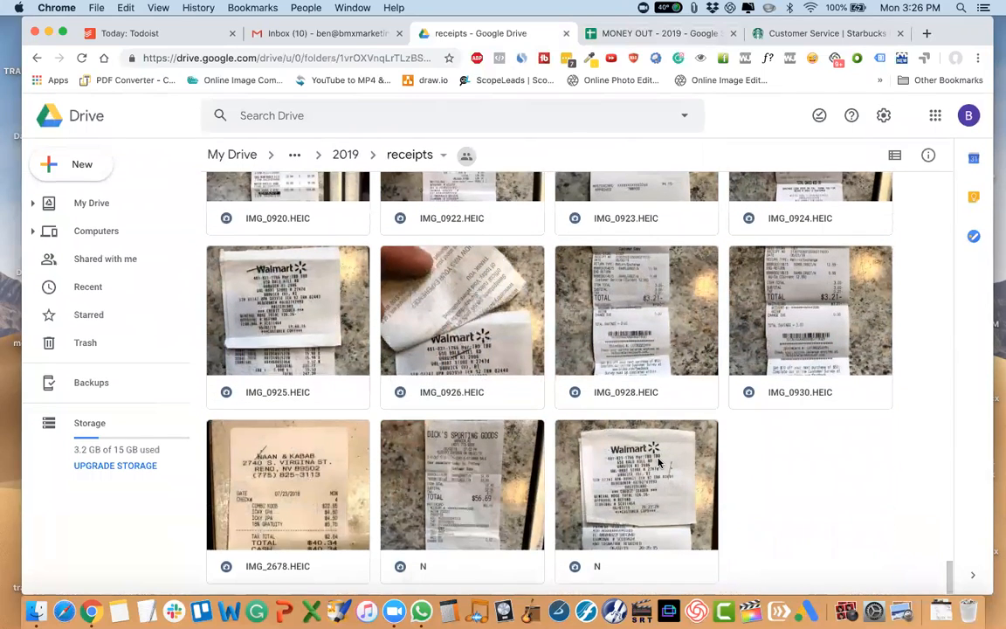
Rename the Walmart receipt called N at the end of the receipts folder as refund.
{"action": "left_click", "coordinate": [632, 517]}
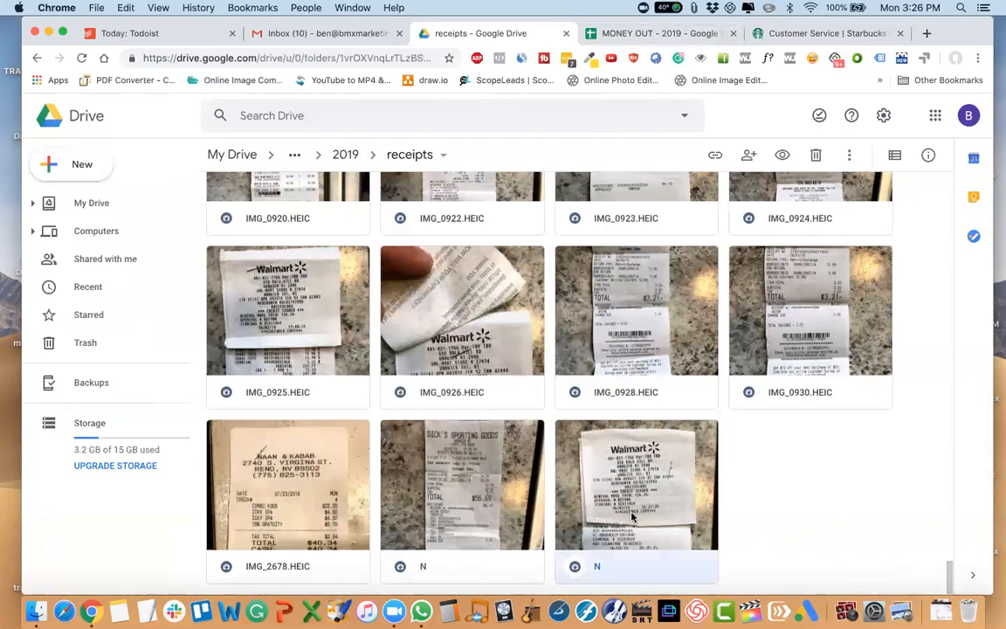
{"action": "right_click", "coordinate": [632, 517]}
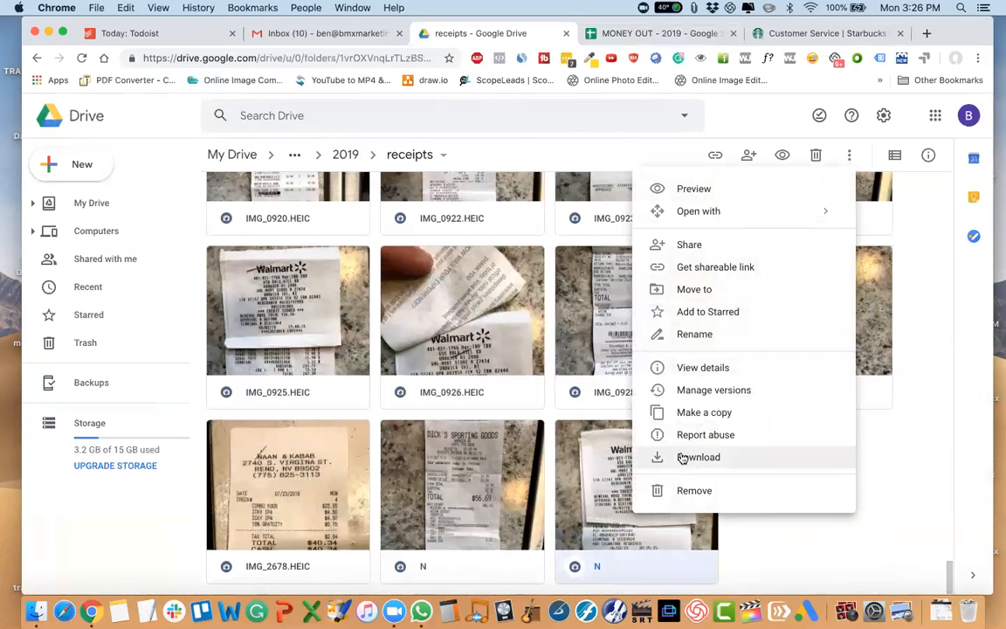
{"action": "left_click", "coordinate": [696, 332]}
{"action": "type", "text": "ref"}
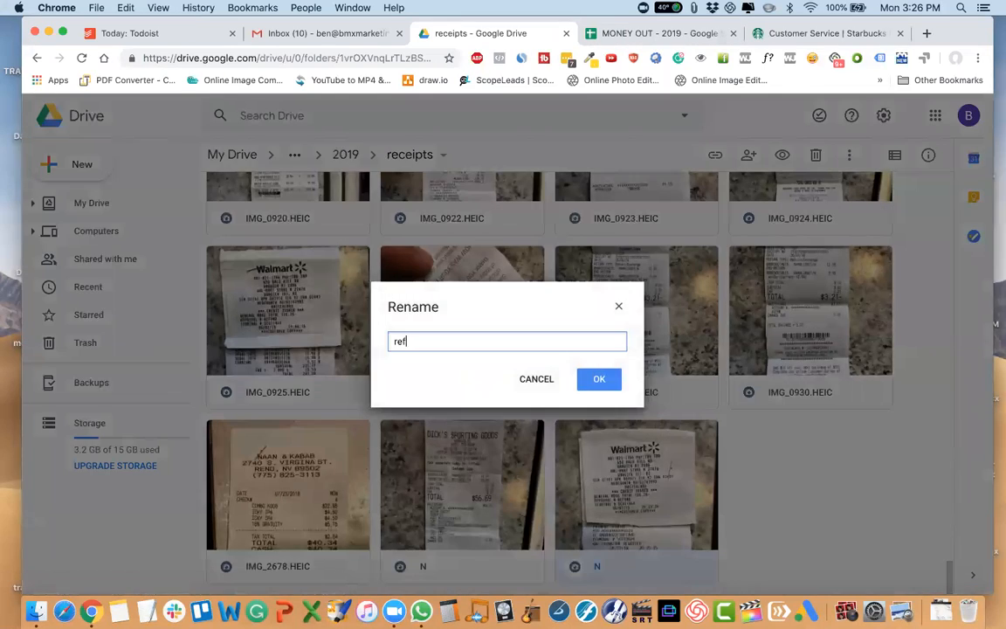
{"action": "type", "text": "und"}
{"action": "key", "text": "Return"}
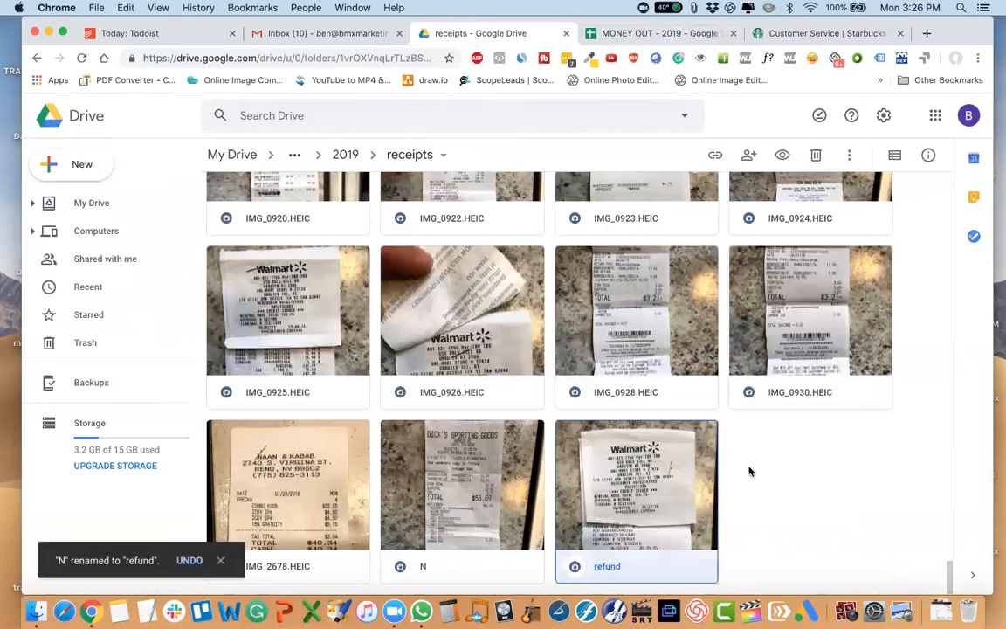
Preview the Dick's Sporting Goods receipt IMG_0930.HEIC and rename it as refund.HEIC.
{"action": "left_click", "coordinate": [445, 506]}
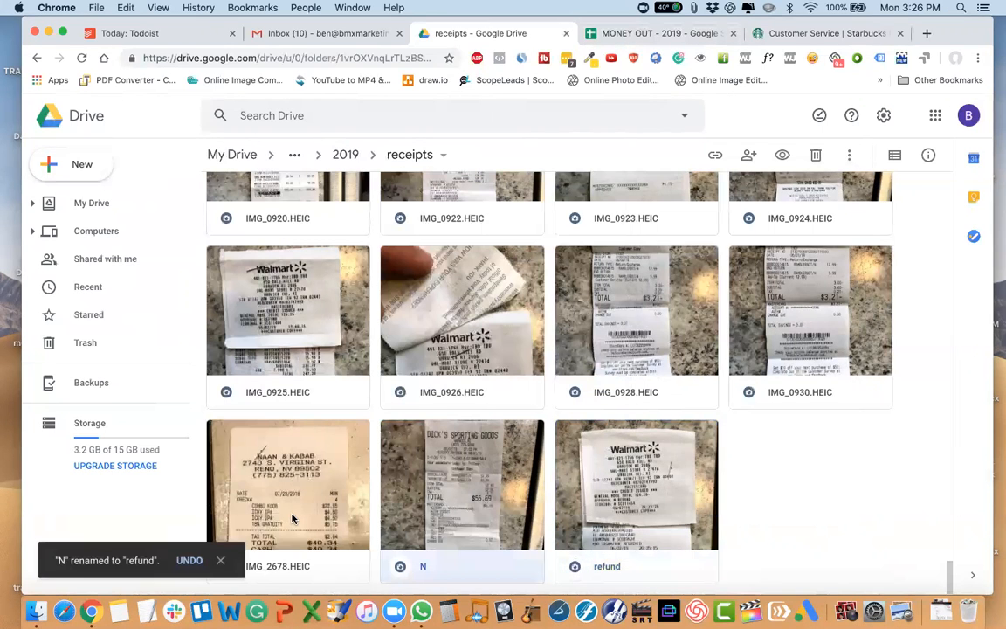
{"action": "double_click", "coordinate": [830, 354]}
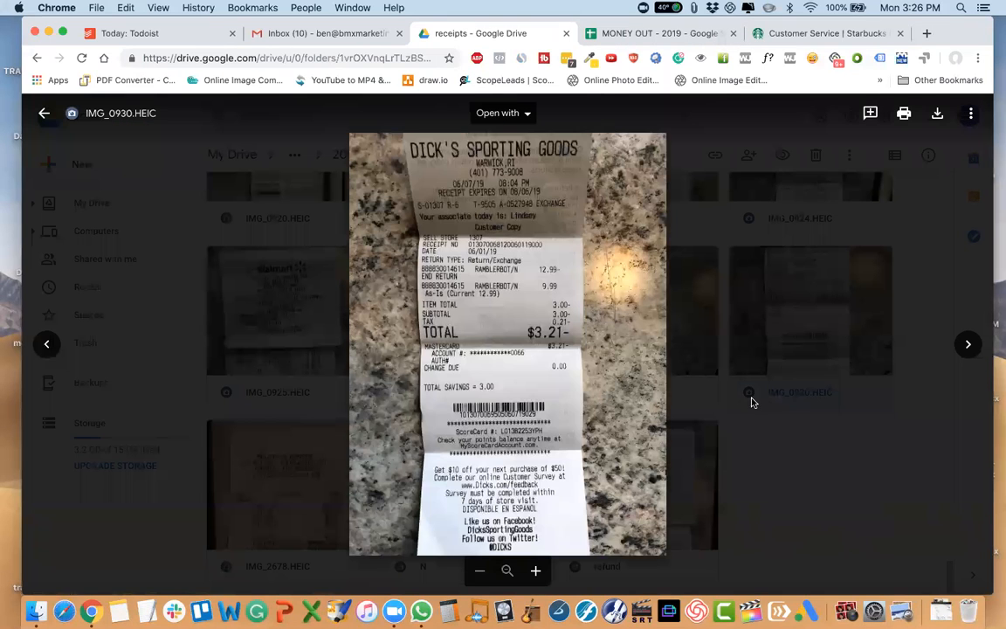
{"action": "key", "text": "Escape"}
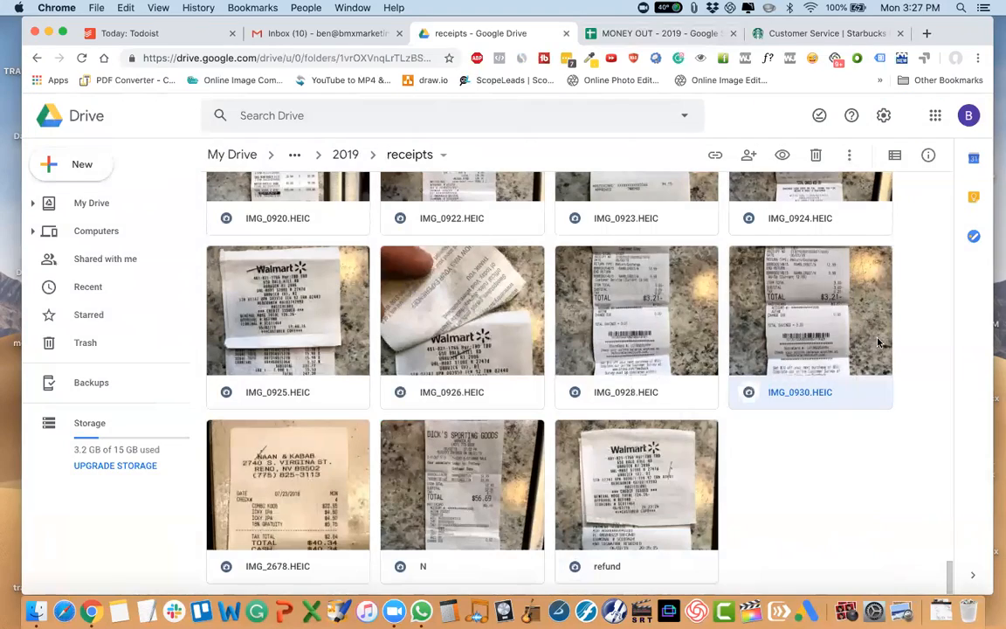
{"action": "right_click", "coordinate": [755, 310]}
{"action": "left_click", "coordinate": [696, 413]}
{"action": "type", "text": "redun"}
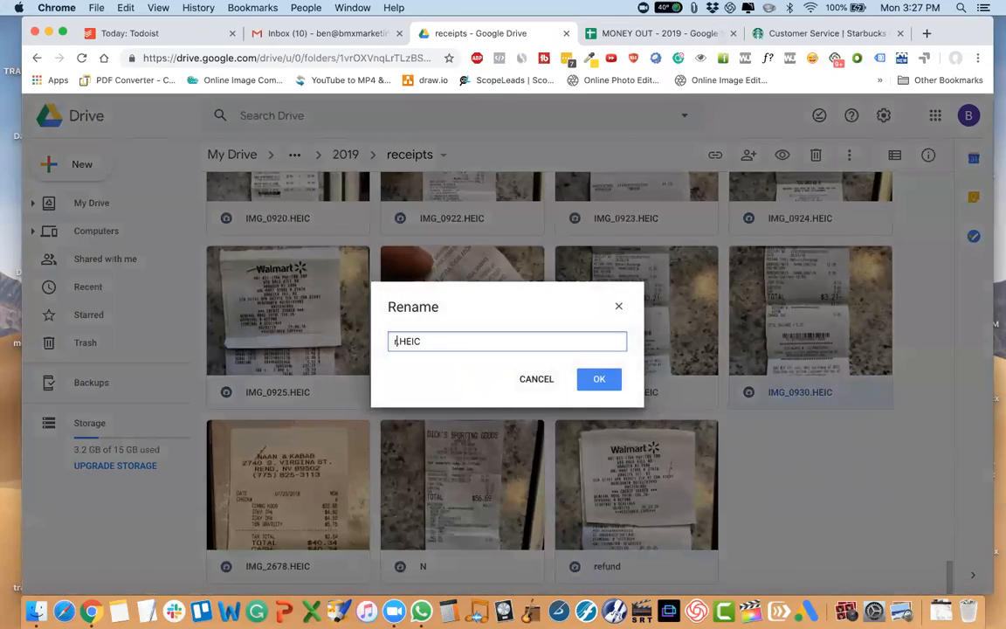
{"action": "key", "text": "BackSpace"}
{"action": "key", "text": "BackSpace"}
{"action": "key", "text": "BackSpace"}
{"action": "type", "text": "fund"}
{"action": "key", "text": "Return"}
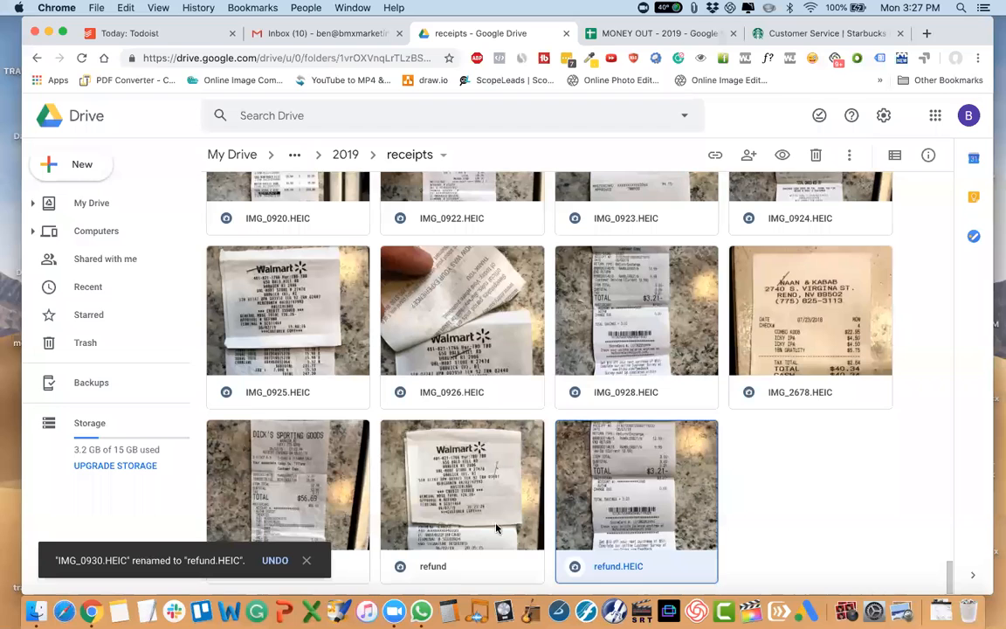
Remove the .HEIC extension from the refund.HEIC receipt so its name is refund.
{"action": "right_click", "coordinate": [636, 489]}
{"action": "left_click", "coordinate": [696, 347]}
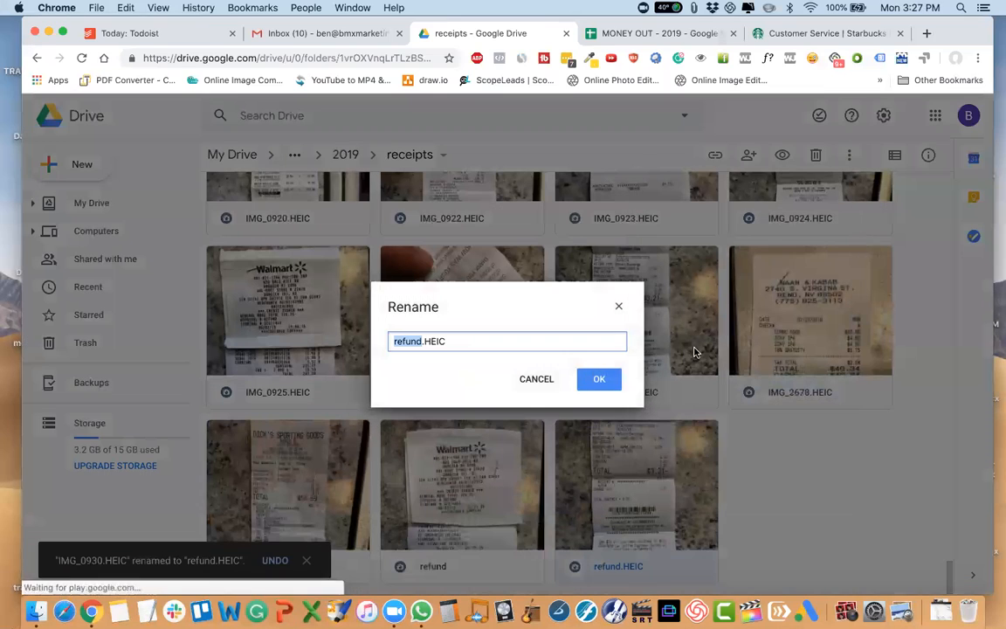
{"action": "key", "text": "shift+End"}
{"action": "key", "text": "BackSpace"}
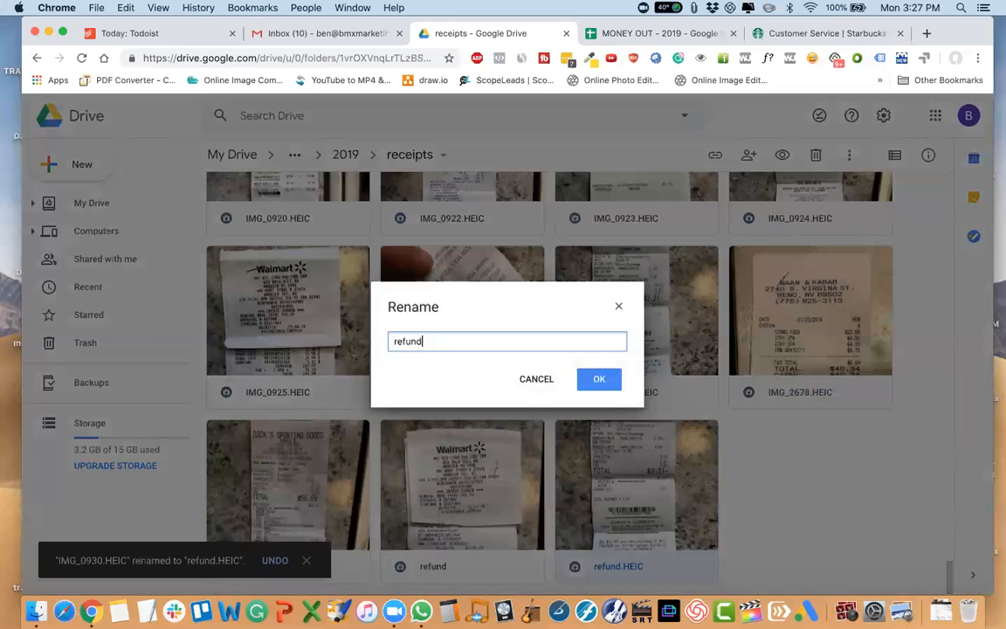
{"action": "key", "text": "Return"}
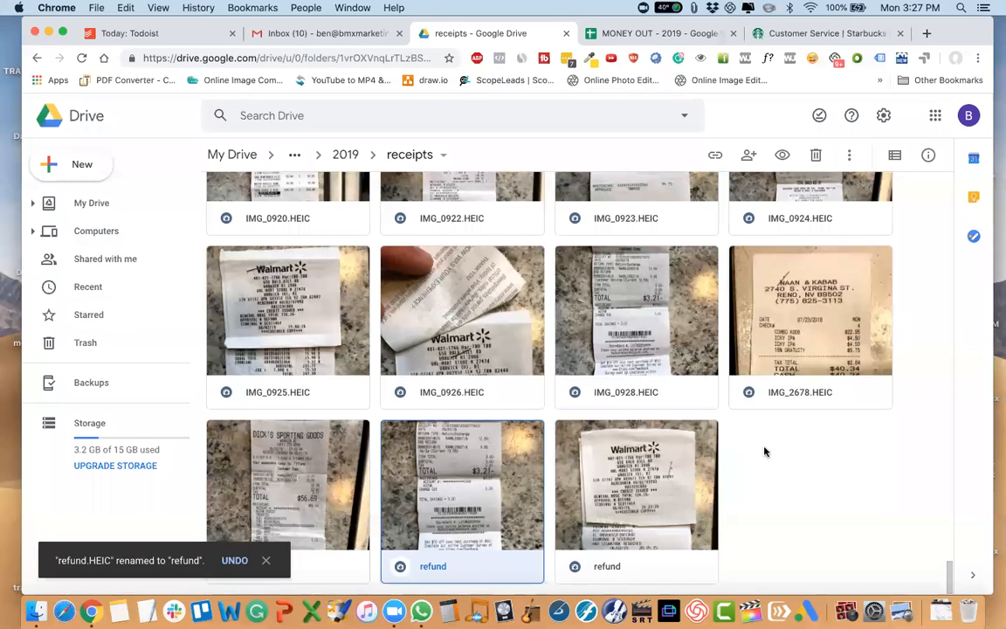
Rename the receipt IMG_0928.HEIC as refund, without the file extension.
{"action": "right_click", "coordinate": [653, 394]}
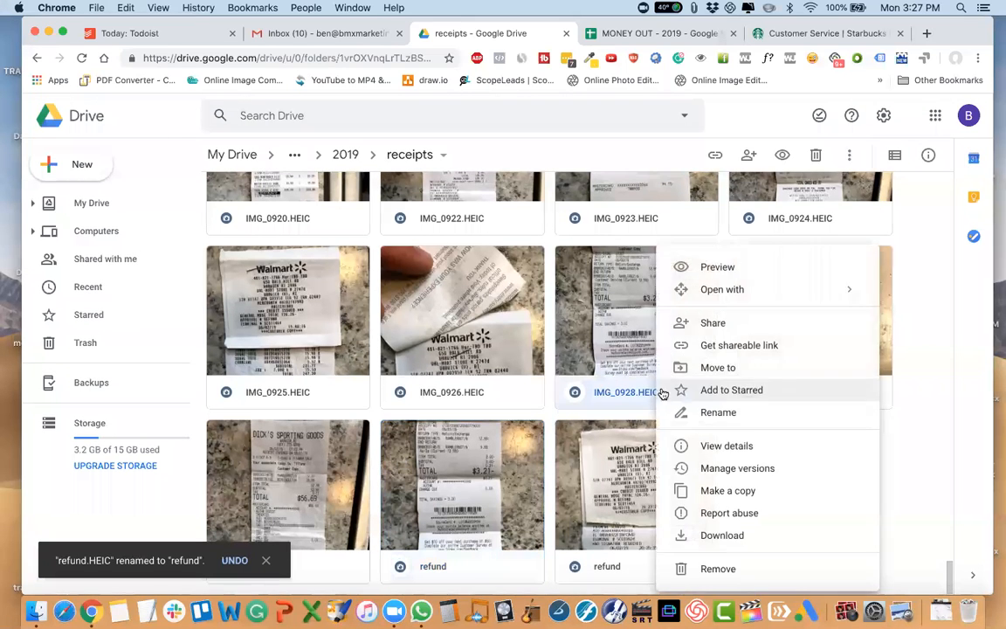
{"action": "left_click", "coordinate": [708, 416]}
{"action": "left_click", "coordinate": [464, 329]}
{"action": "triple_click", "coordinate": [459, 342]}
{"action": "type", "text": "refund"}
{"action": "key", "text": "Return"}
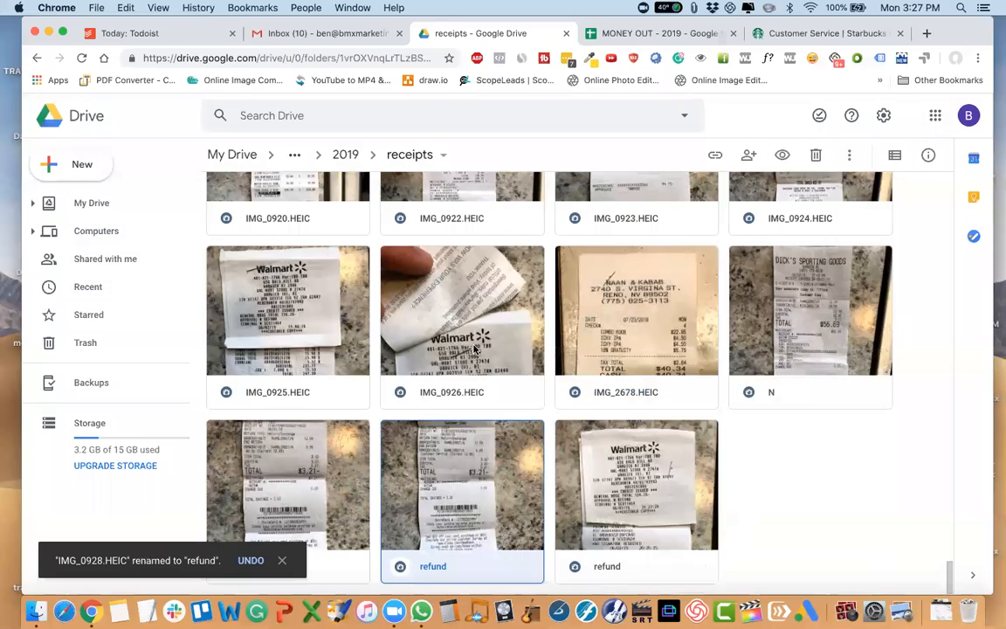
Open the team member's Task List spreadsheet in the browser tab that holds MONEY OUT - 2019.
{"action": "left_click", "coordinate": [657, 35]}
{"action": "left_click", "coordinate": [244, 56]}
{"action": "type", "text": "ju"}
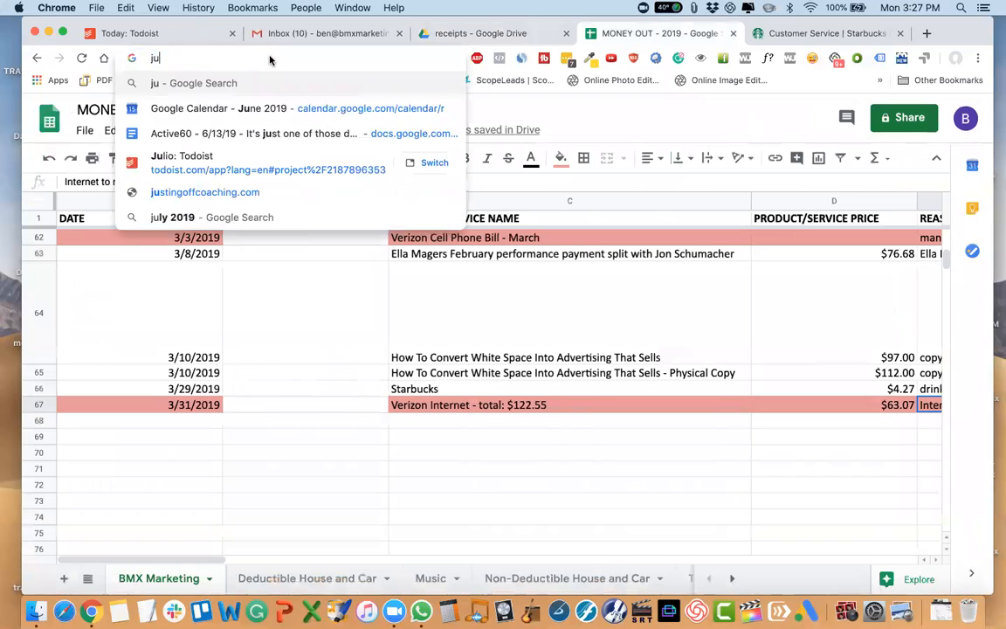
{"action": "type", "text": "lio ta"}
{"action": "left_click", "coordinate": [203, 102]}
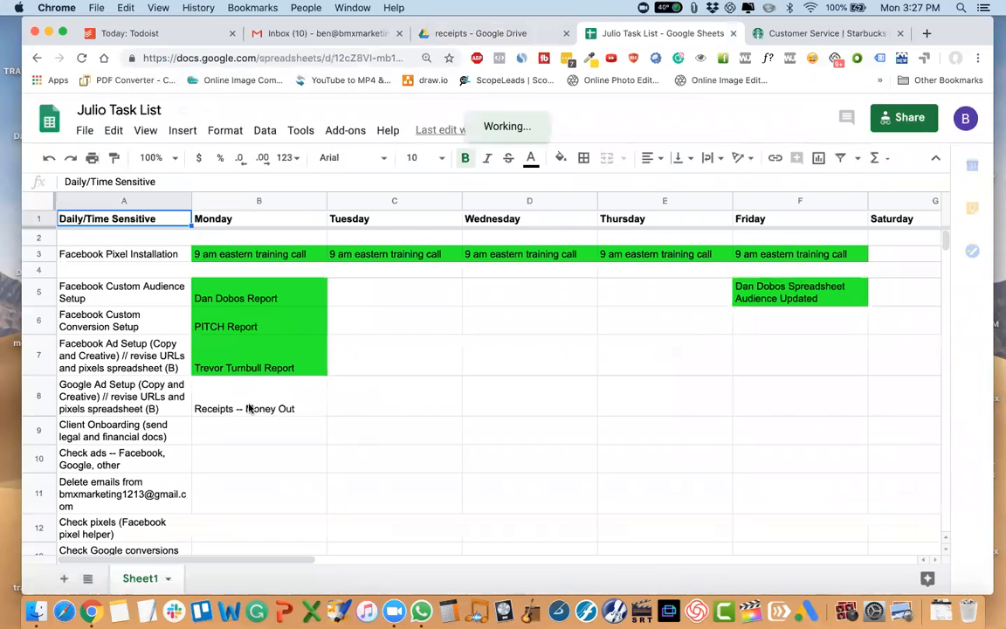
Move the "Receipts -- Money Out" task in row 8 from Monday to Sunday.
{"action": "left_click", "coordinate": [248, 408]}
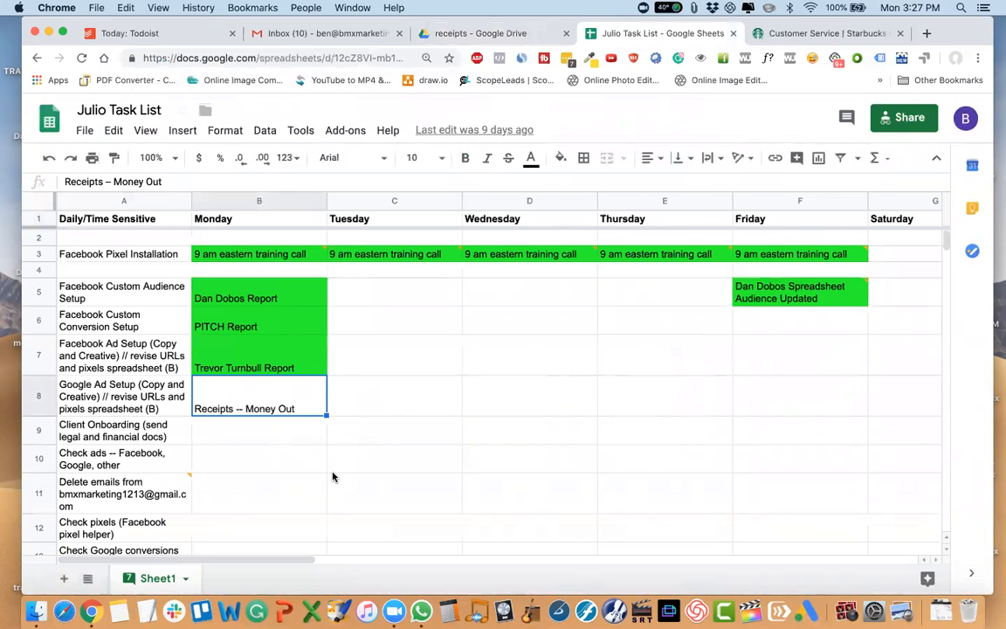
{"action": "key", "text": "Delete"}
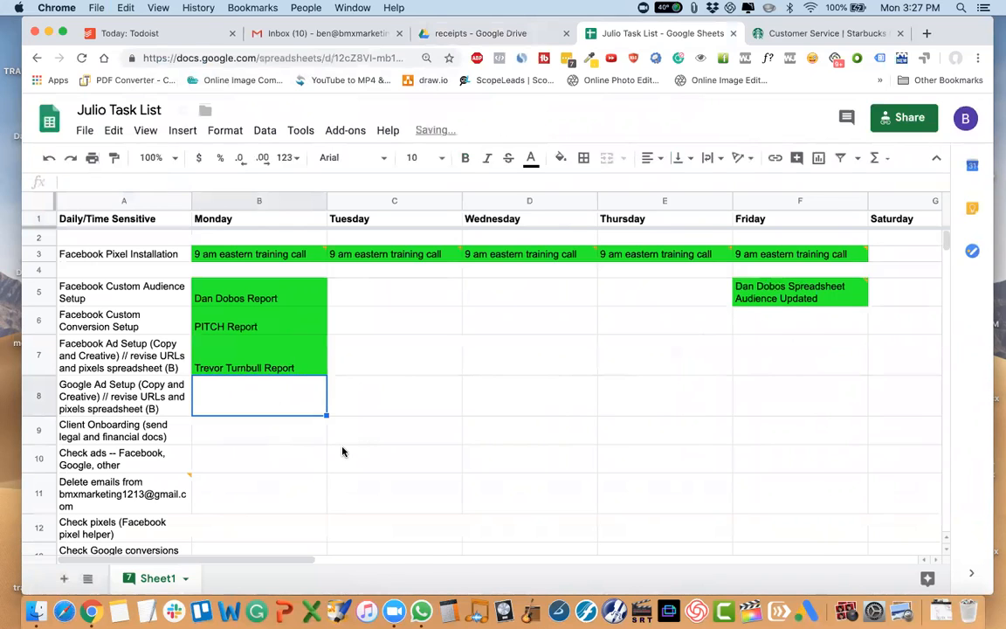
{"action": "scroll", "coordinate": [343, 452], "scroll_direction": "right", "scroll_amount": 5}
{"action": "left_click", "coordinate": [644, 401]}
{"action": "scroll", "coordinate": [645, 402], "scroll_direction": "left", "scroll_amount": 5}
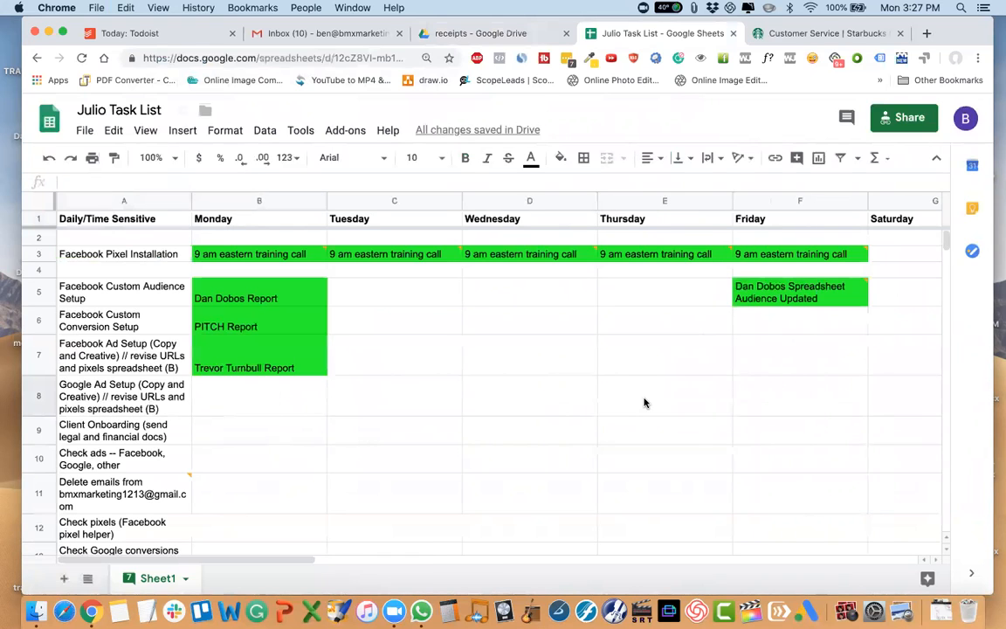
{"action": "scroll", "coordinate": [645, 403], "scroll_direction": "right", "scroll_amount": 5}
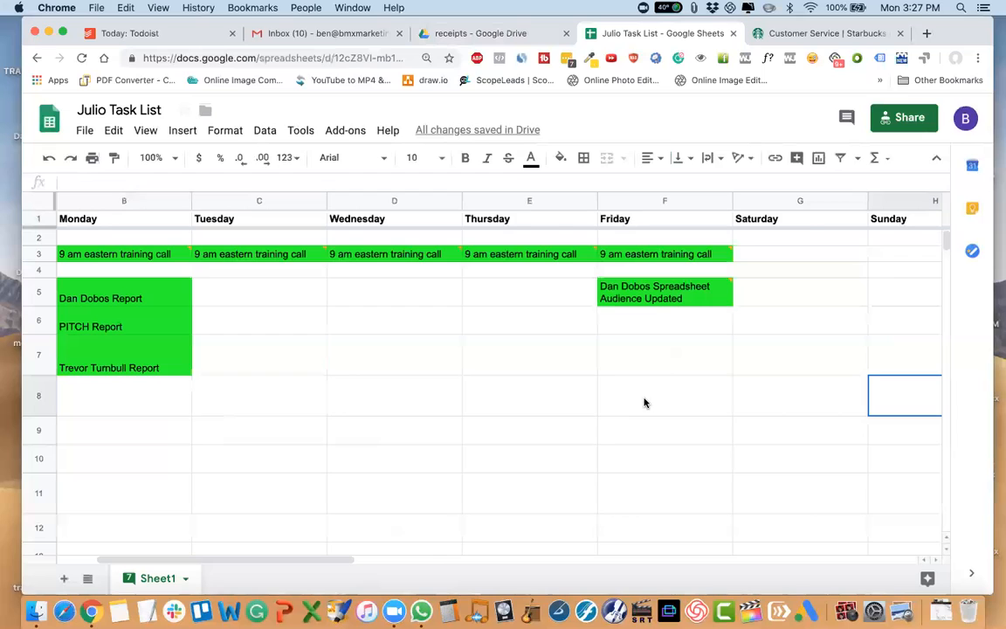
{"action": "type", "text": "Receipts -- Money Out"}
{"action": "left_click", "coordinate": [495, 457]}
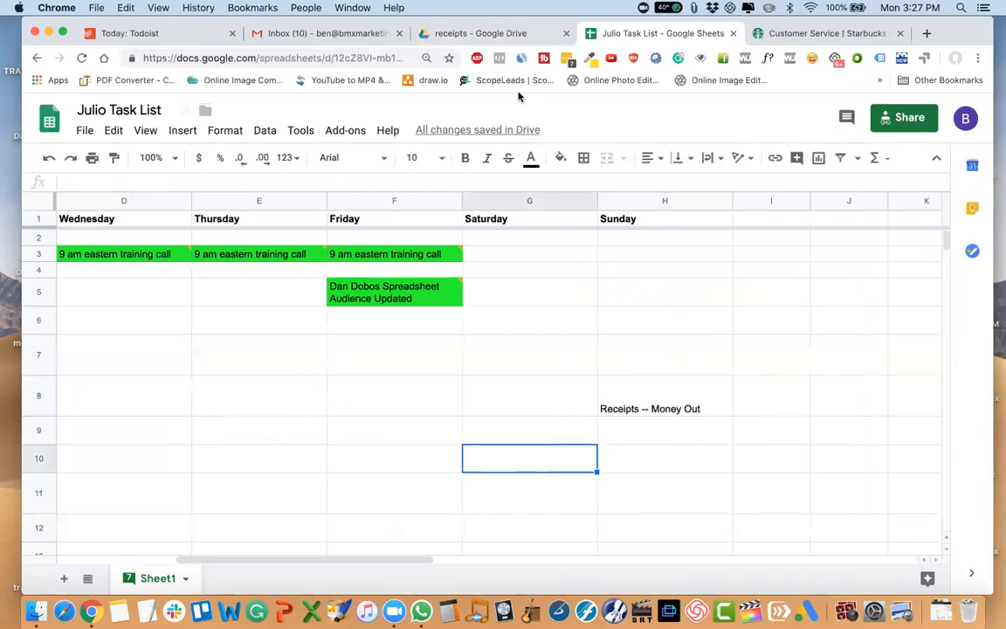
Return to the receipts folder in Google Drive and go up through 2019 and Legal / Financial to the Brand folder.
{"action": "left_click", "coordinate": [482, 33]}
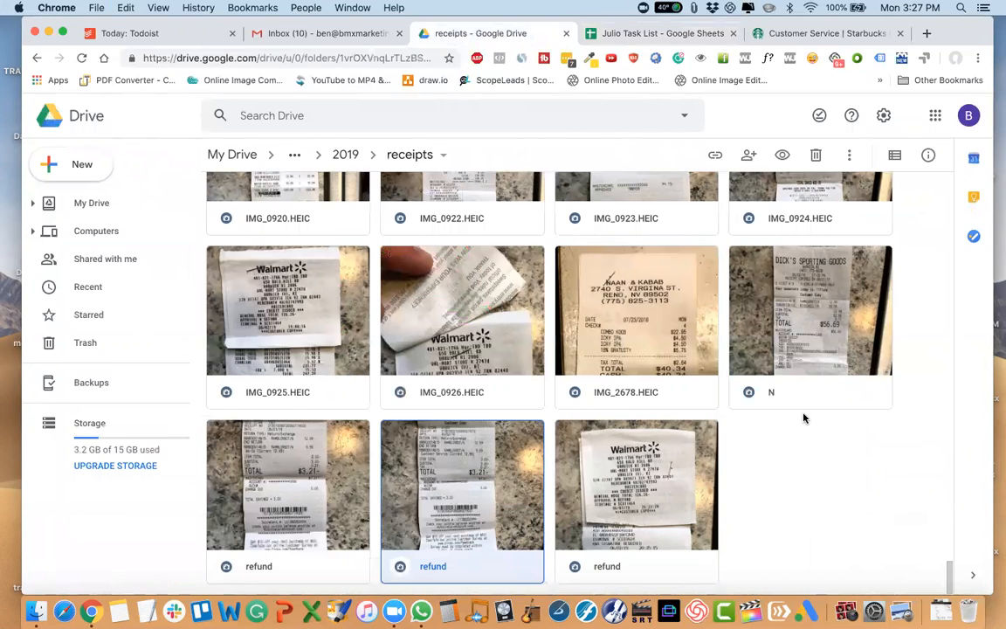
{"action": "scroll", "coordinate": [803, 418], "scroll_direction": "up", "scroll_amount": 3}
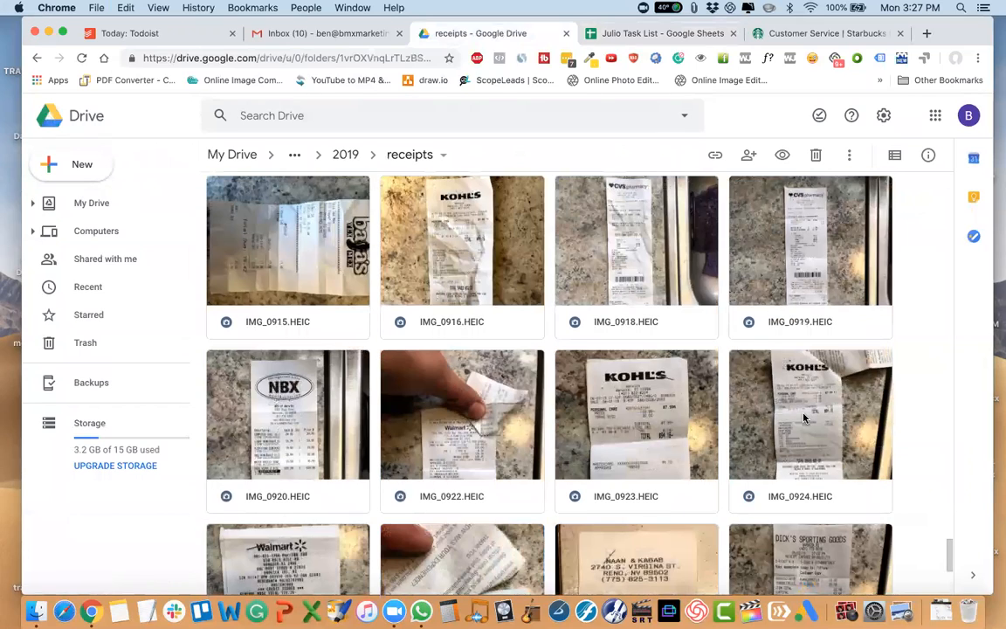
{"action": "scroll", "coordinate": [800, 416], "scroll_direction": "down", "scroll_amount": 5}
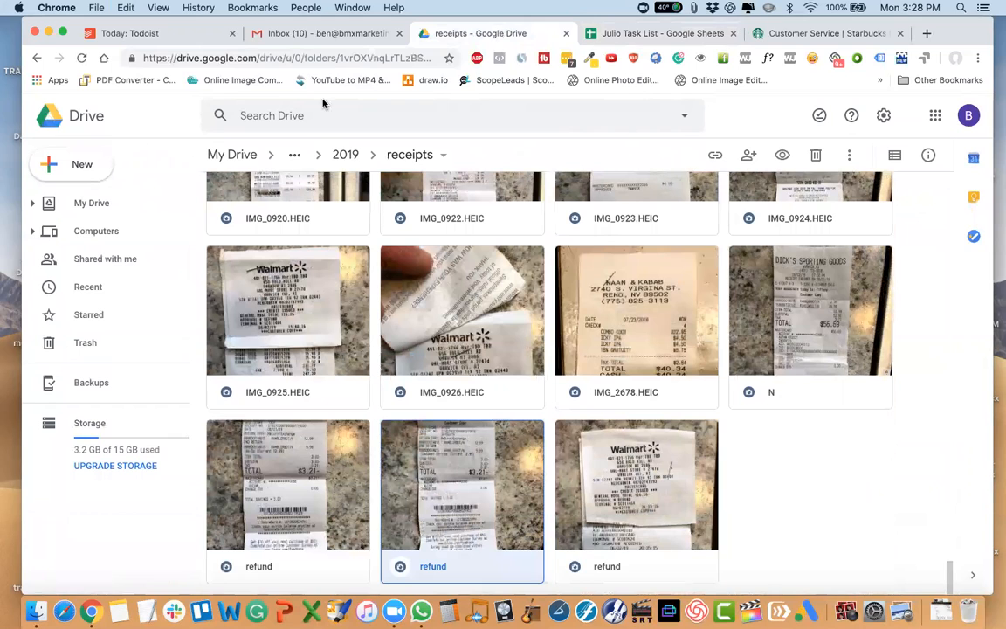
{"action": "left_click", "coordinate": [311, 58]}
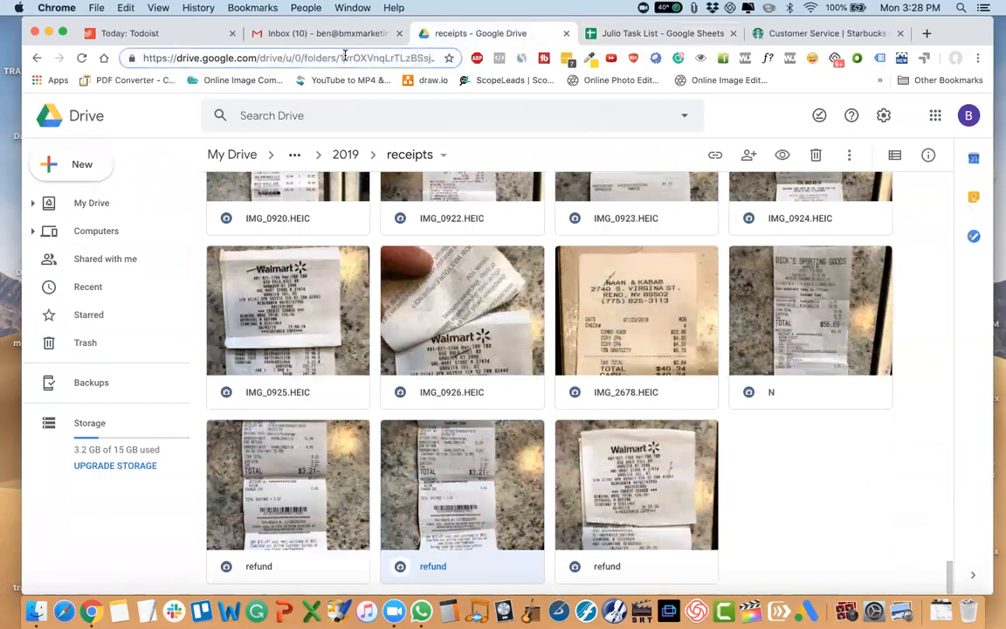
{"action": "left_click", "coordinate": [340, 154]}
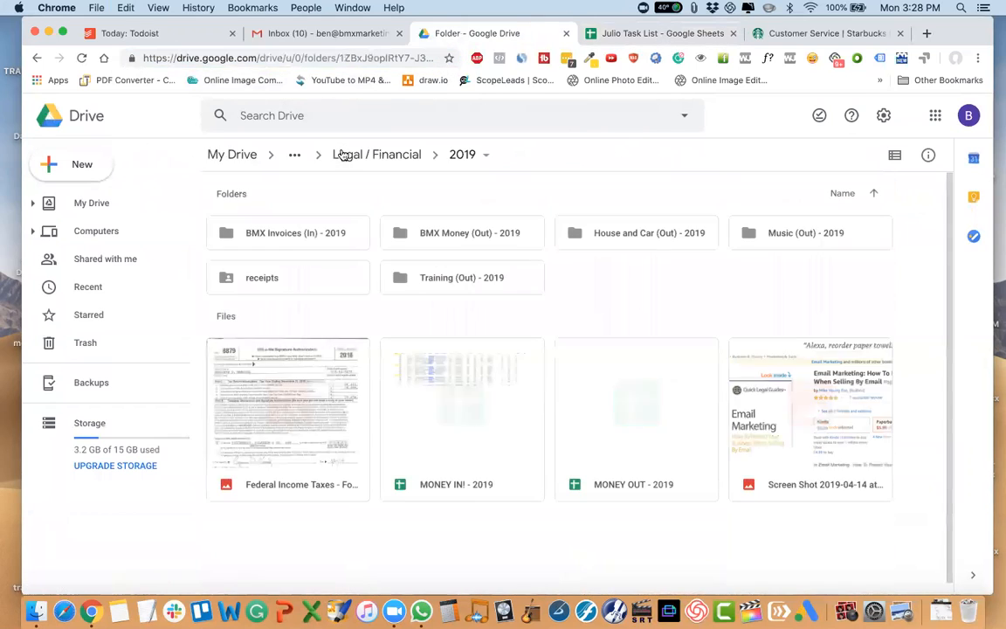
{"action": "left_click", "coordinate": [323, 57]}
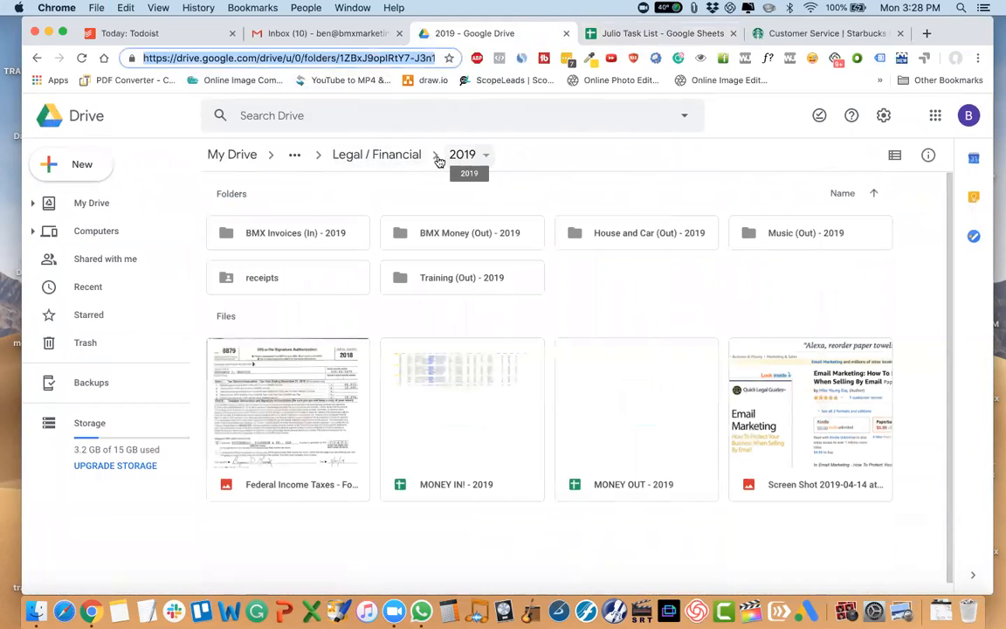
{"action": "left_click", "coordinate": [349, 155]}
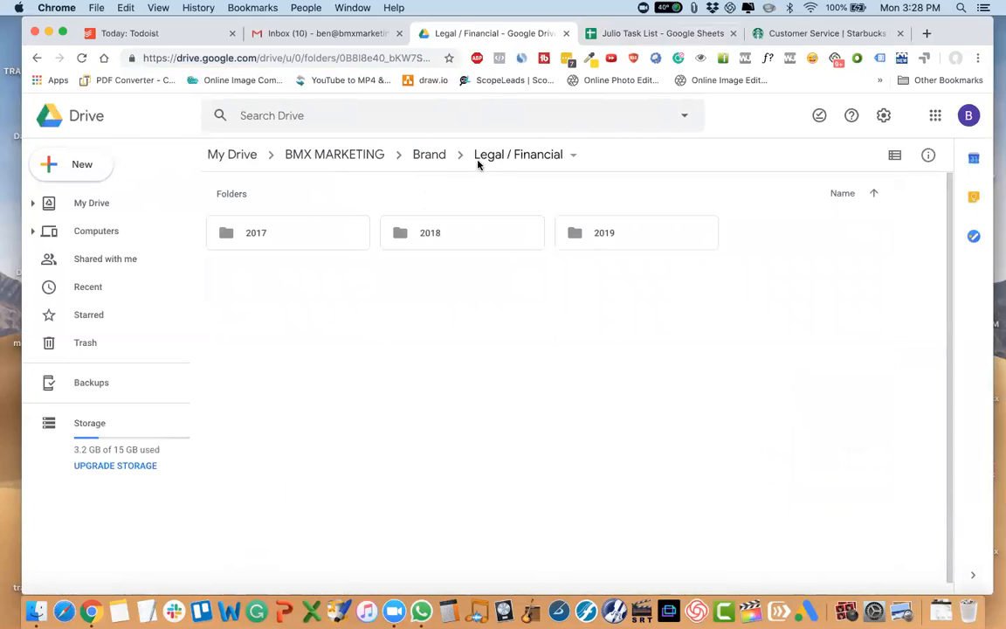
{"action": "left_click", "coordinate": [429, 155]}
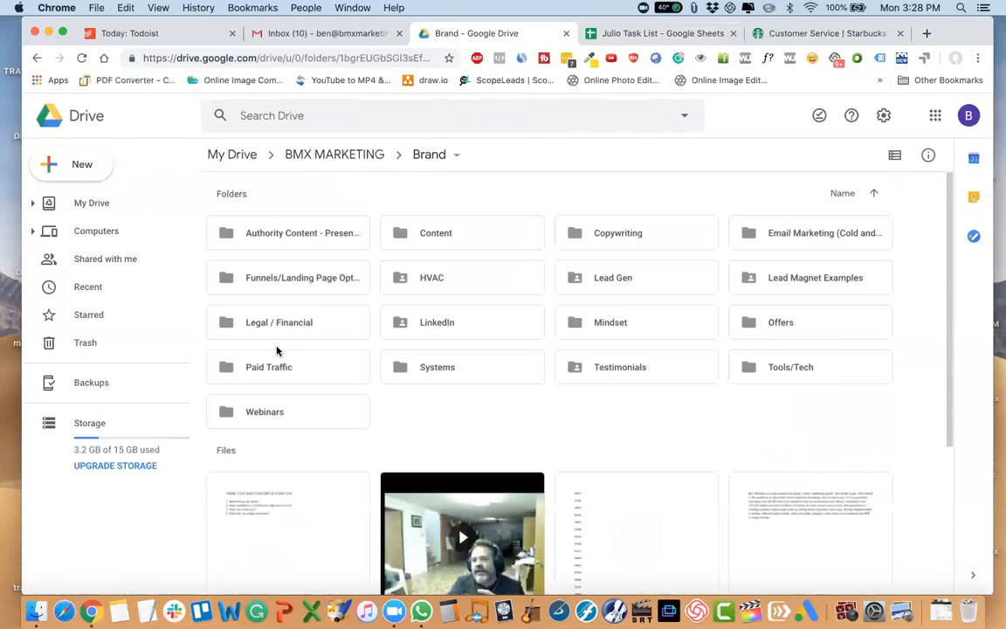
Turn on link sharing for the Legal / Financial folder and set it so anyone with the link can edit.
{"action": "left_click", "coordinate": [273, 331]}
{"action": "left_click", "coordinate": [748, 156]}
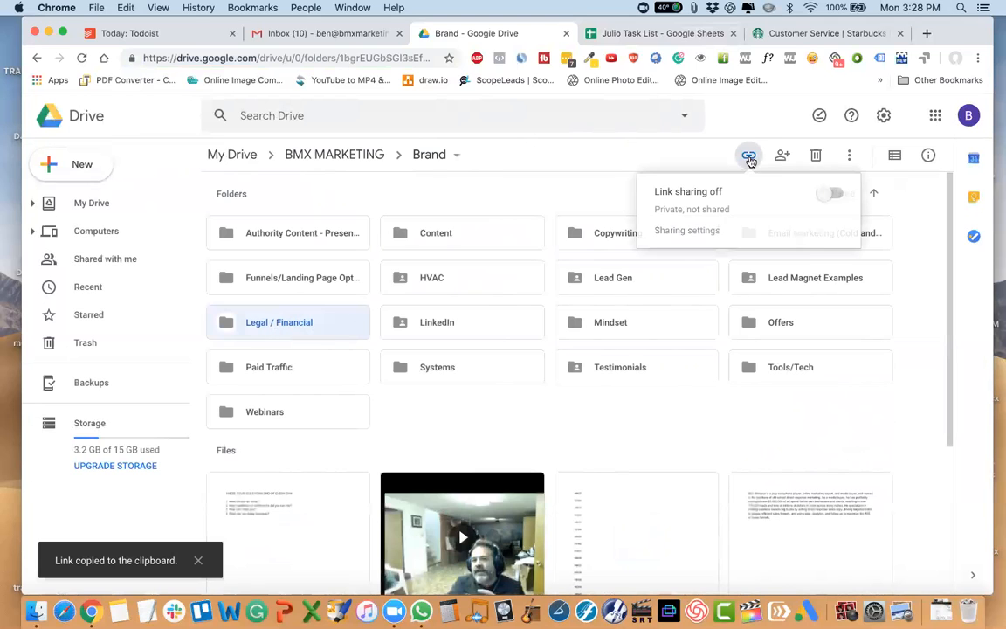
{"action": "left_click", "coordinate": [829, 195]}
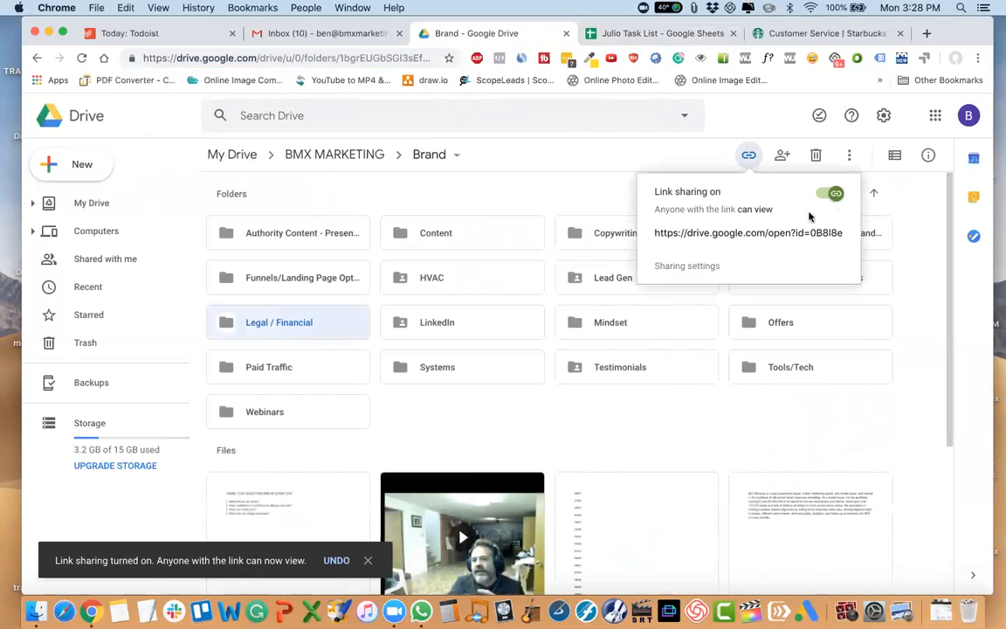
{"action": "left_click", "coordinate": [698, 265]}
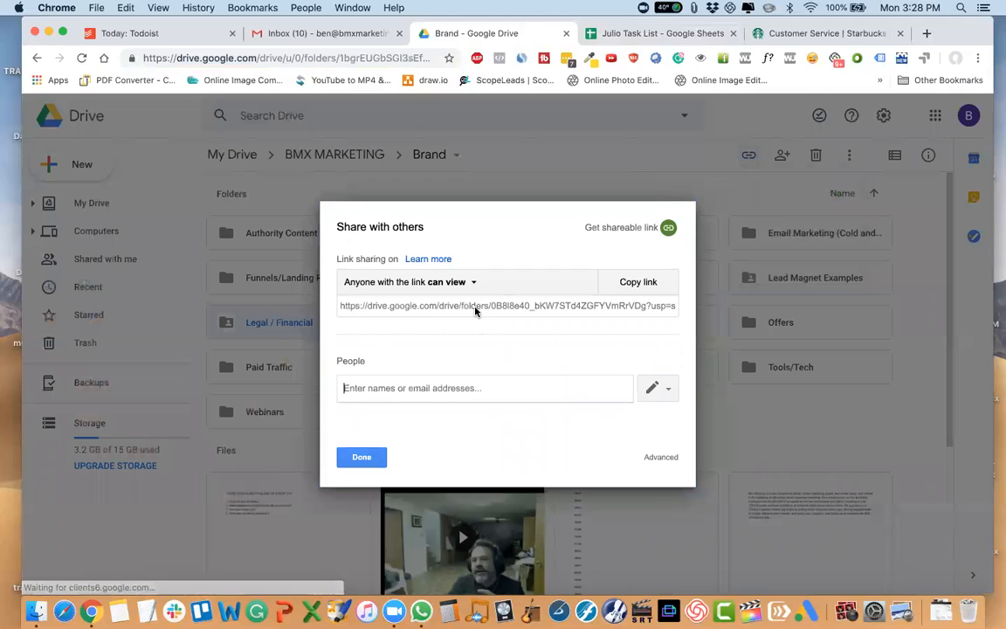
{"action": "left_click", "coordinate": [450, 282]}
{"action": "left_click", "coordinate": [453, 343]}
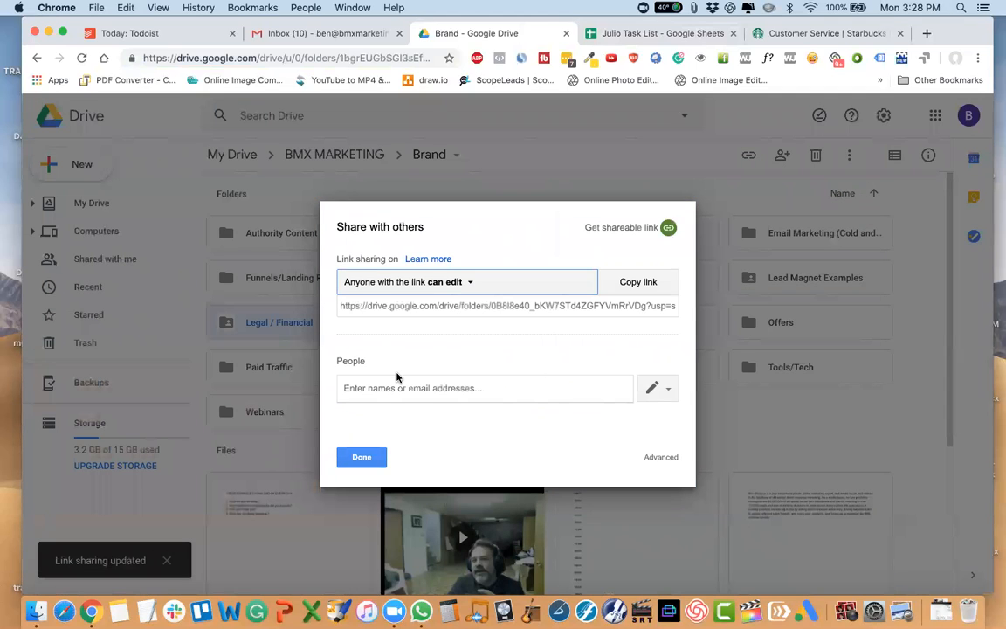
Review who has access to the Legal / Financial folder and copy its shareable link.
{"action": "left_click", "coordinate": [651, 456]}
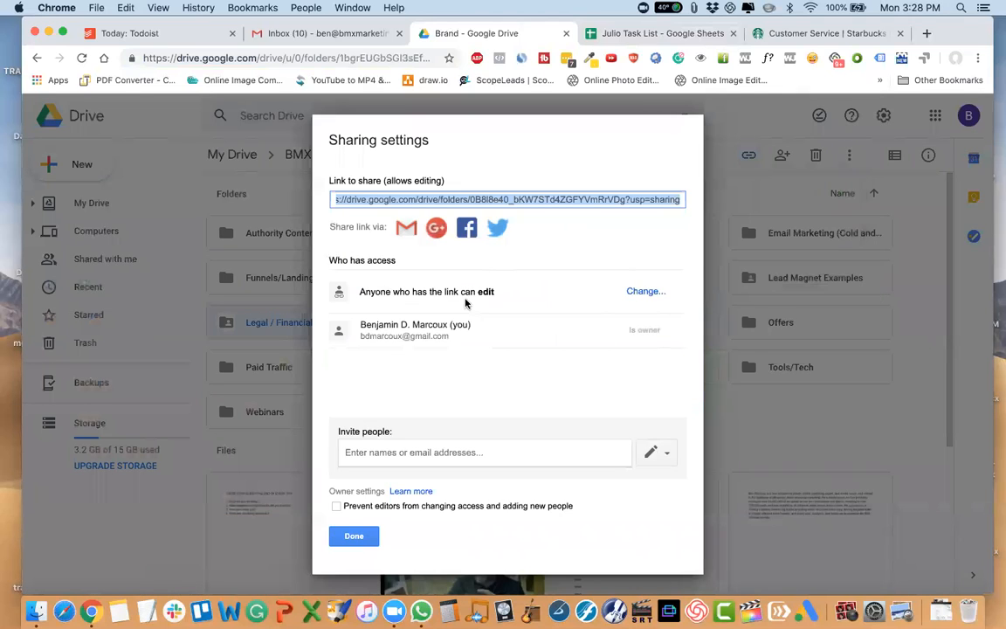
{"action": "left_click", "coordinate": [354, 536]}
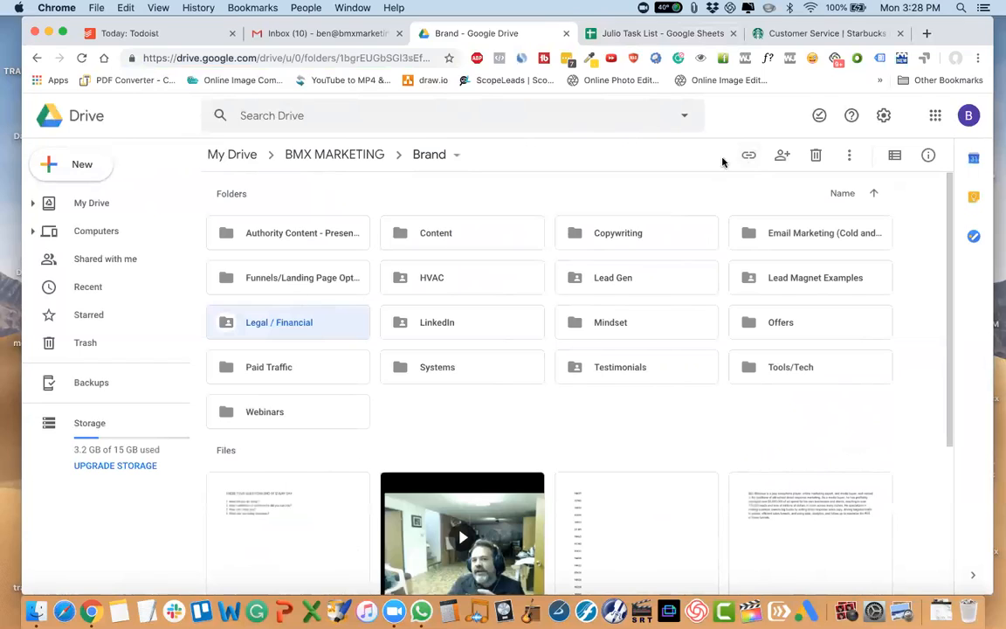
{"action": "left_click", "coordinate": [749, 155]}
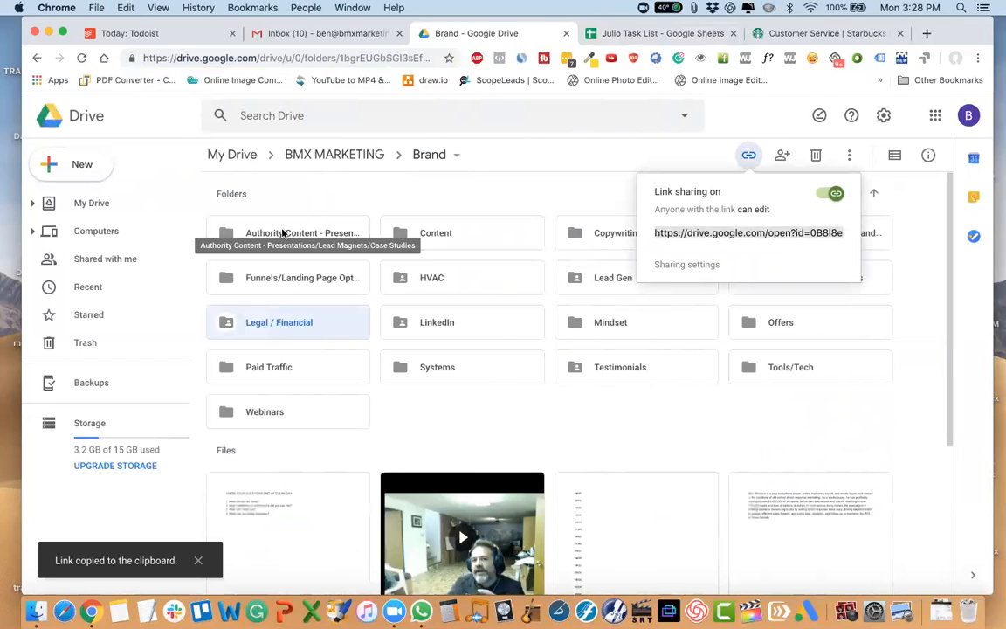
Switch back to the task list spreadsheet and fill Sunday's "Receipts -- Money Out" cell with green.
{"action": "left_click", "coordinate": [577, 33]}
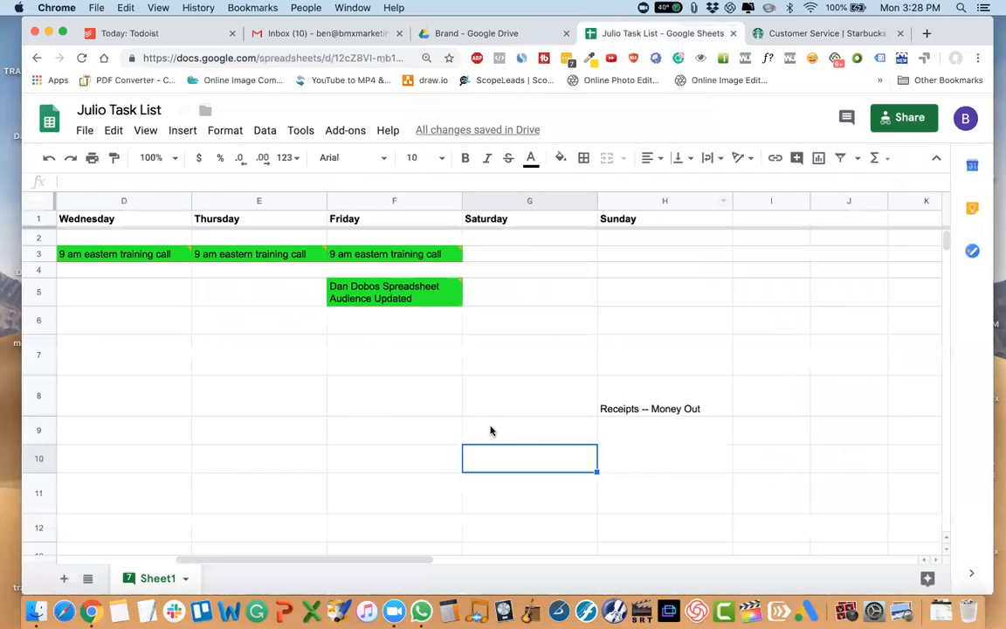
{"action": "left_click", "coordinate": [646, 400]}
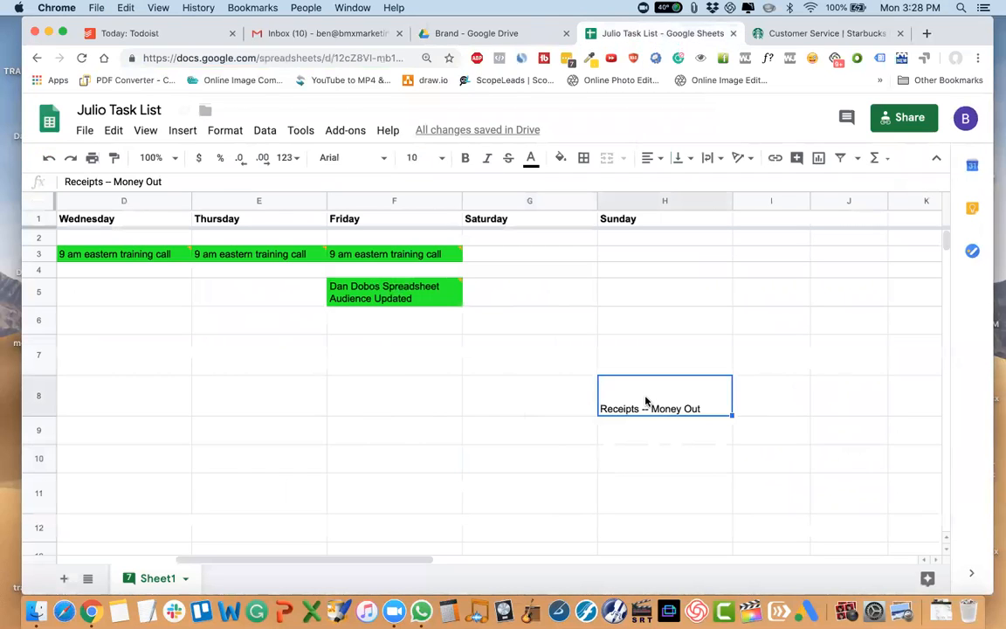
{"action": "left_click", "coordinate": [560, 157]}
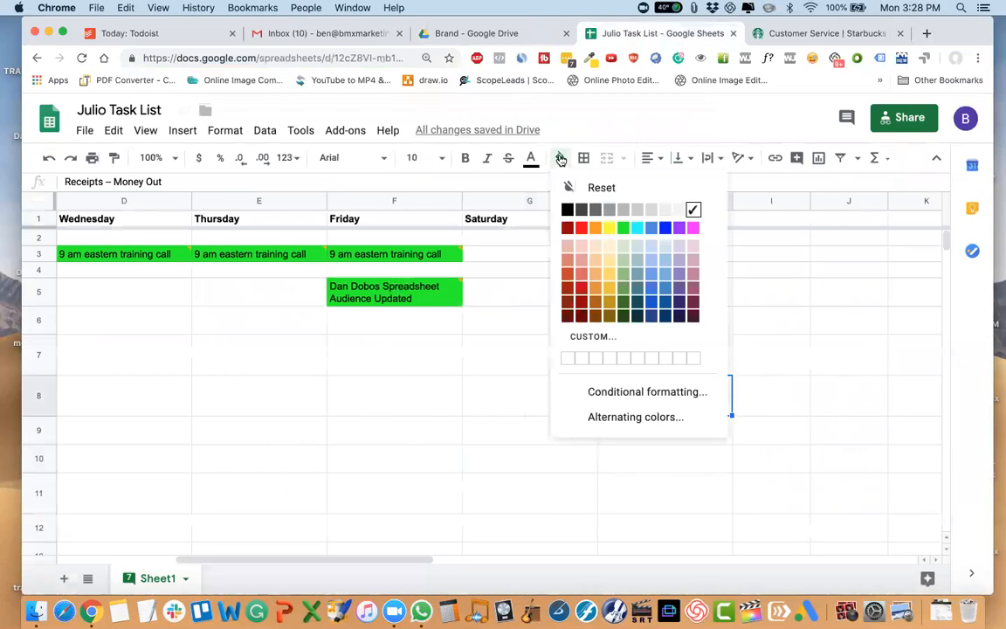
{"action": "left_click", "coordinate": [623, 227]}
Add a comment containing the copied Legal / Financial folder link to Sunday's "Receipts -- Money Out" cell.
{"action": "right_click", "coordinate": [668, 390]}
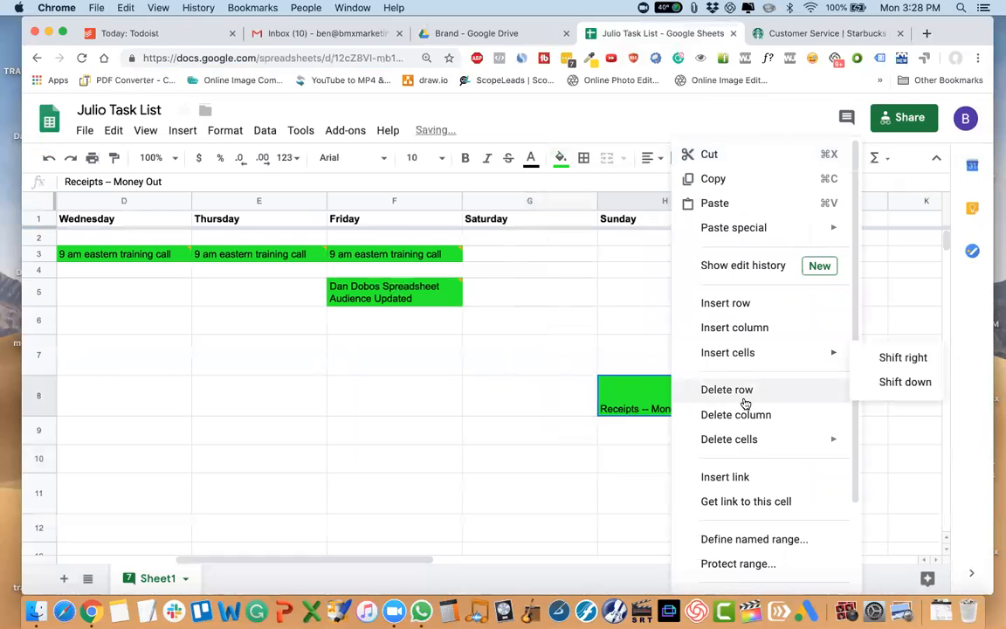
{"action": "scroll", "coordinate": [743, 512], "scroll_direction": "down", "scroll_amount": 3}
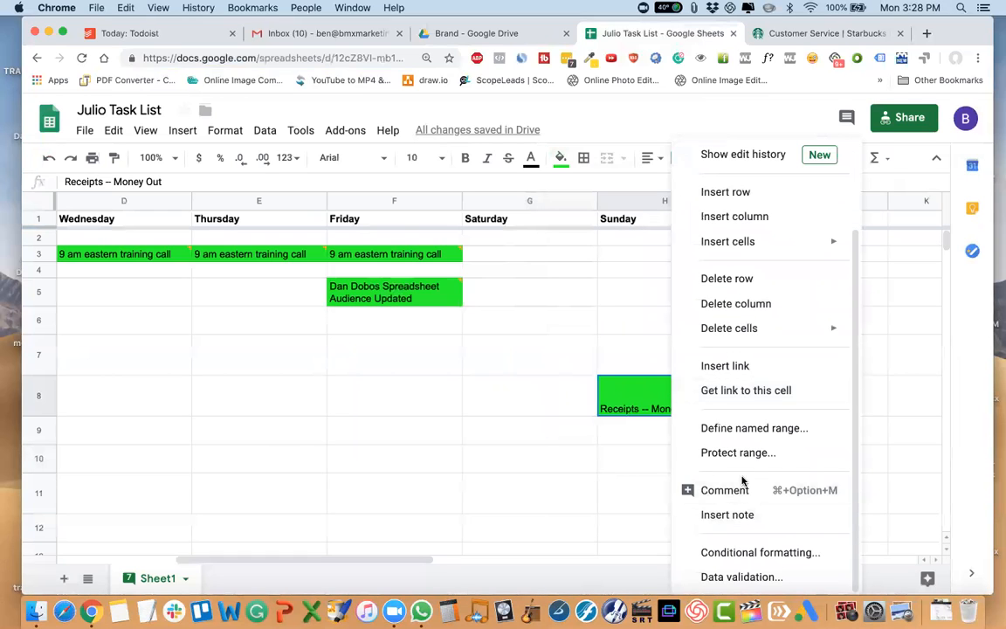
{"action": "left_click", "coordinate": [711, 494]}
{"action": "key", "text": "super+v"}
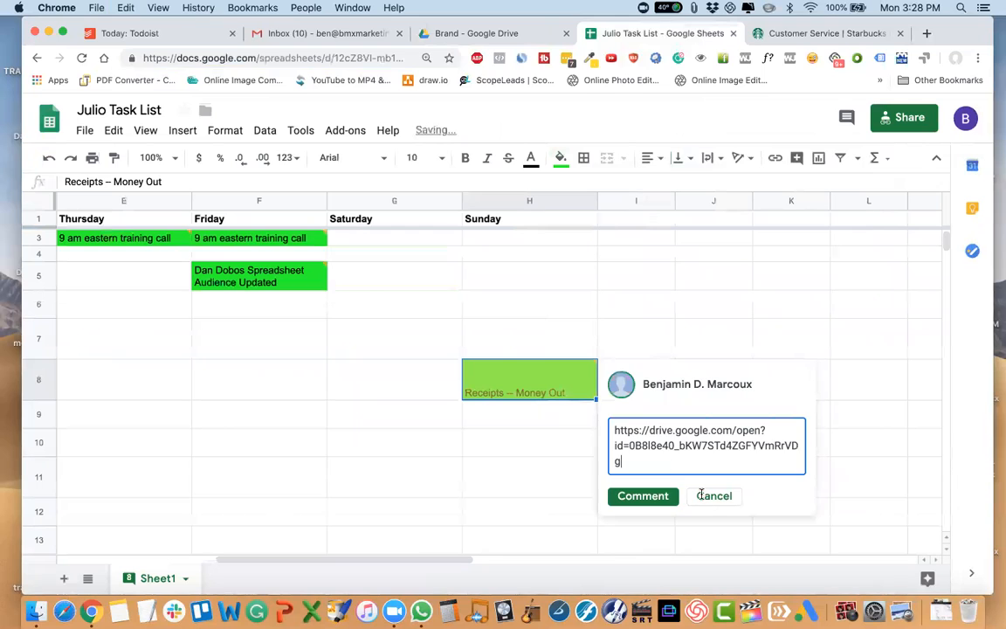
{"action": "left_click", "coordinate": [655, 504]}
{"action": "left_click", "coordinate": [560, 469]}
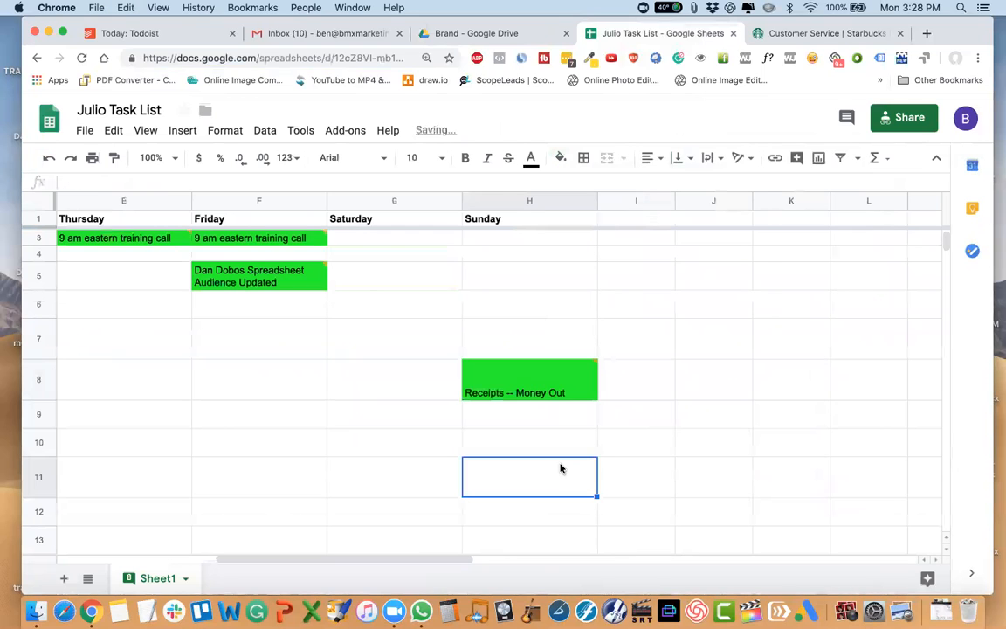
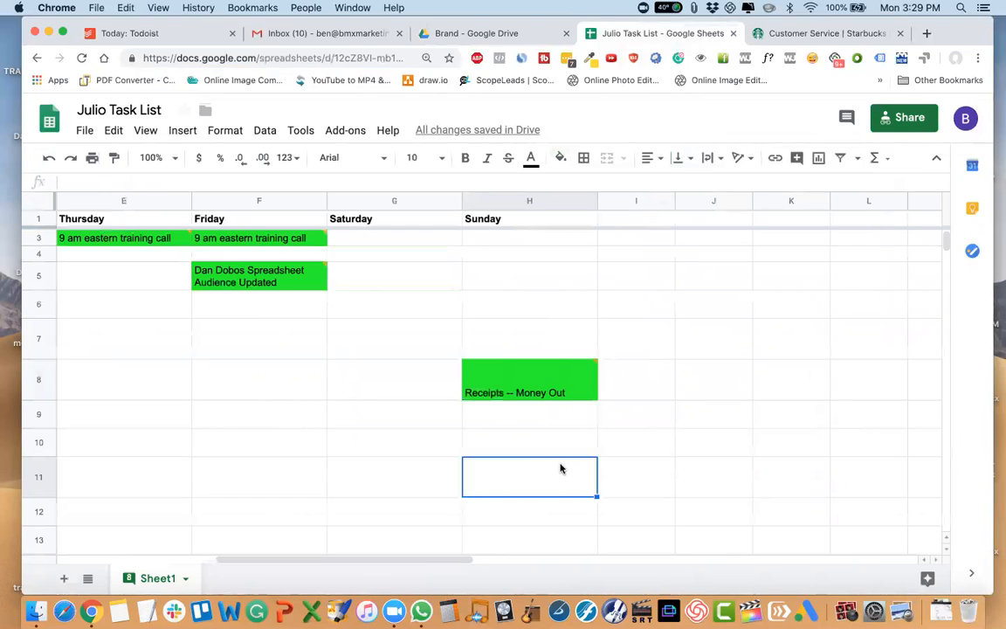
Switch to Google Drive and open the 2019 folder inside Legal / Financial.
{"action": "left_click", "coordinate": [479, 33]}
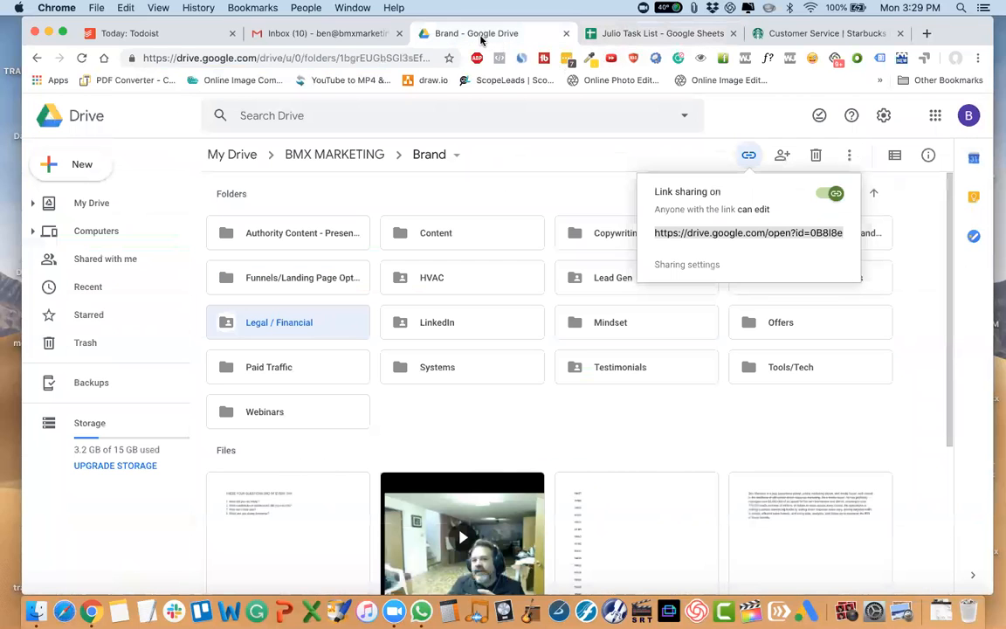
{"action": "double_click", "coordinate": [299, 331]}
{"action": "double_click", "coordinate": [623, 233]}
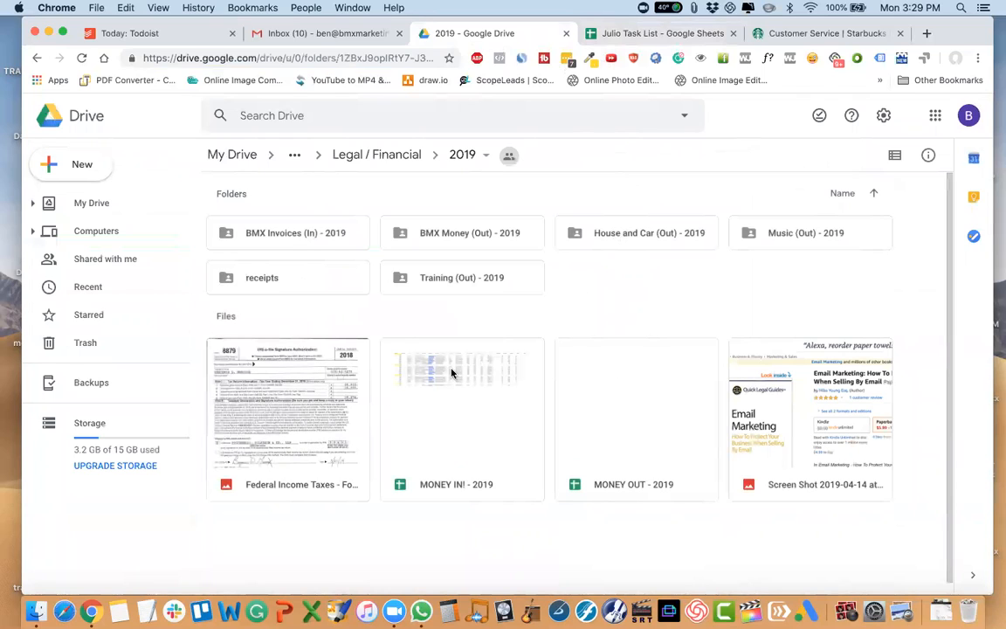
Point out the receipts, Training (Out), Music (Out), House and Car (Out) and BMX Money (Out) folders by selecting each in turn.
{"action": "left_click", "coordinate": [273, 284]}
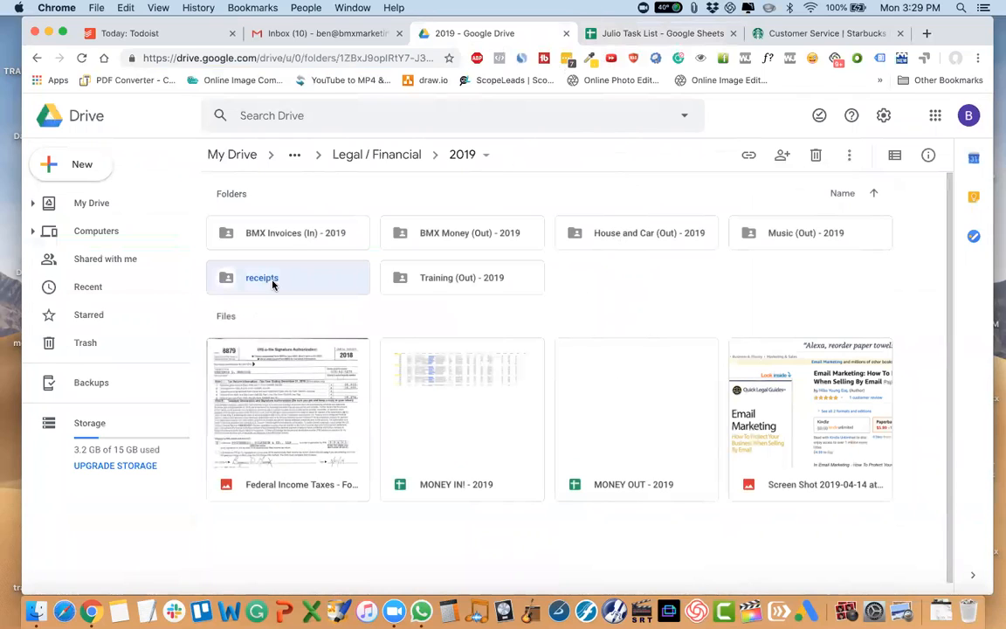
{"action": "left_click", "coordinate": [429, 284]}
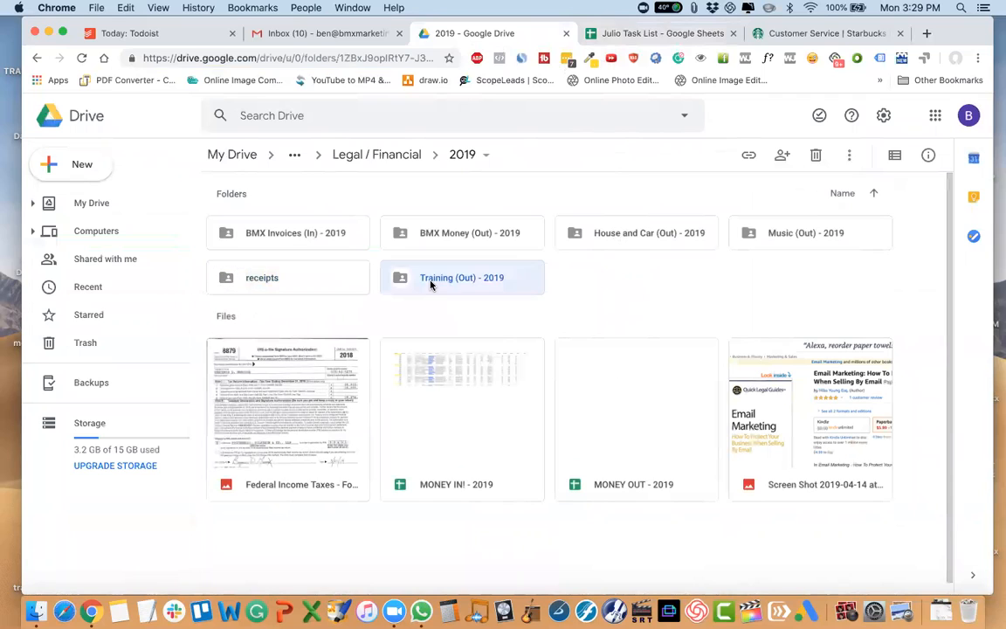
{"action": "left_click", "coordinate": [786, 233]}
{"action": "left_click", "coordinate": [646, 237]}
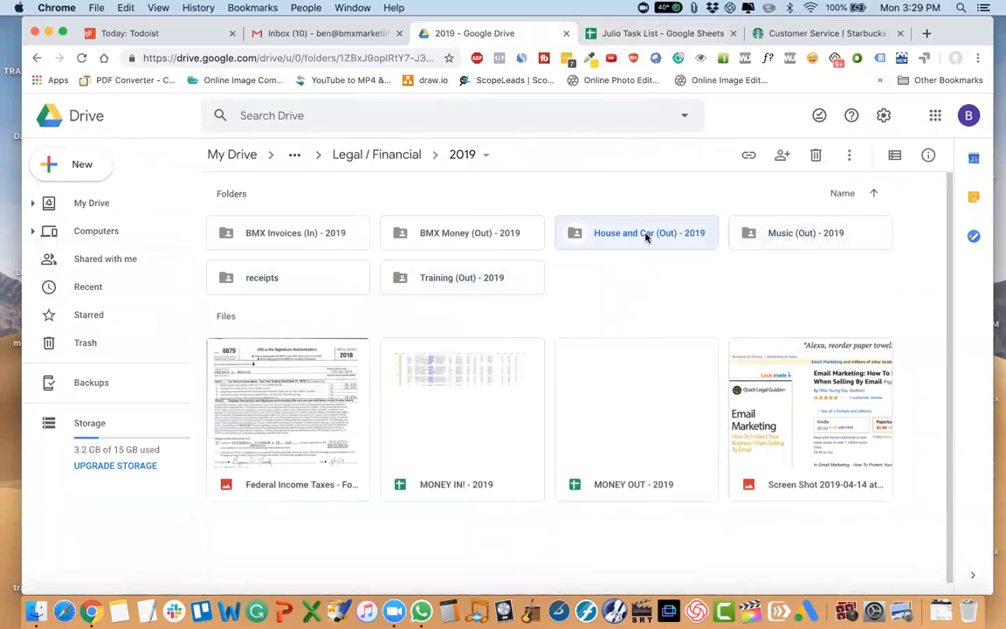
{"action": "left_click", "coordinate": [450, 242]}
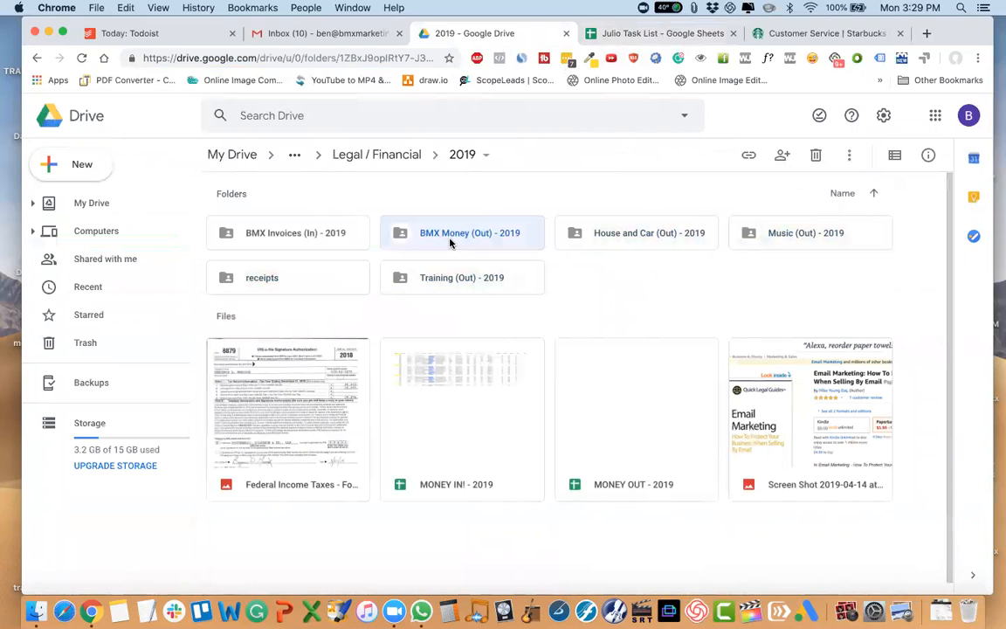
Open the 2019 receipts folder and look through the receipt files stored in it.
{"action": "double_click", "coordinate": [323, 288]}
{"action": "scroll", "coordinate": [523, 377], "scroll_direction": "down", "scroll_amount": 10}
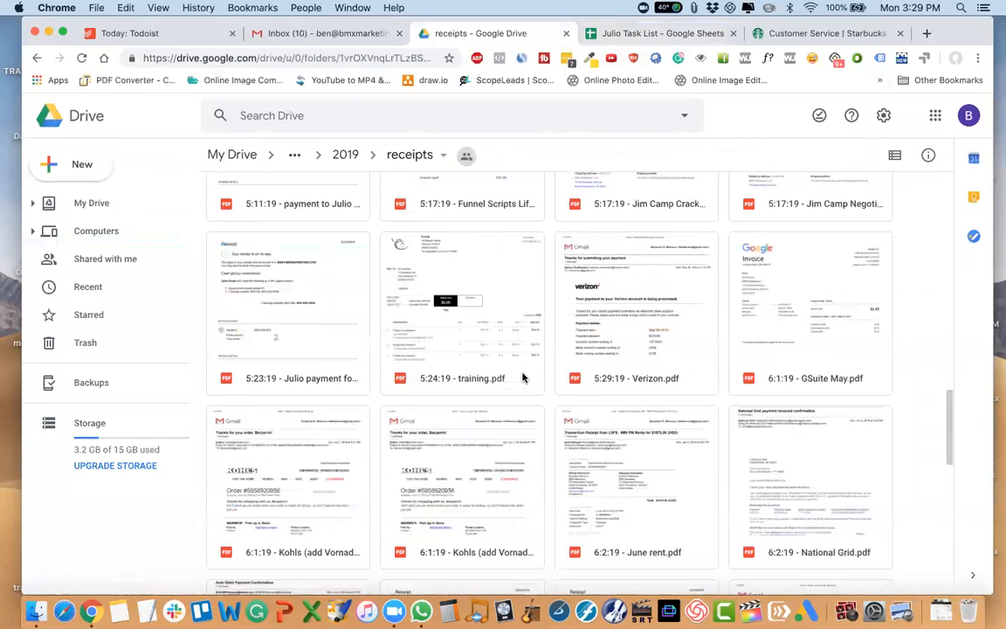
{"action": "scroll", "coordinate": [523, 378], "scroll_direction": "down", "scroll_amount": 10}
{"action": "scroll", "coordinate": [523, 377], "scroll_direction": "up", "scroll_amount": 20}
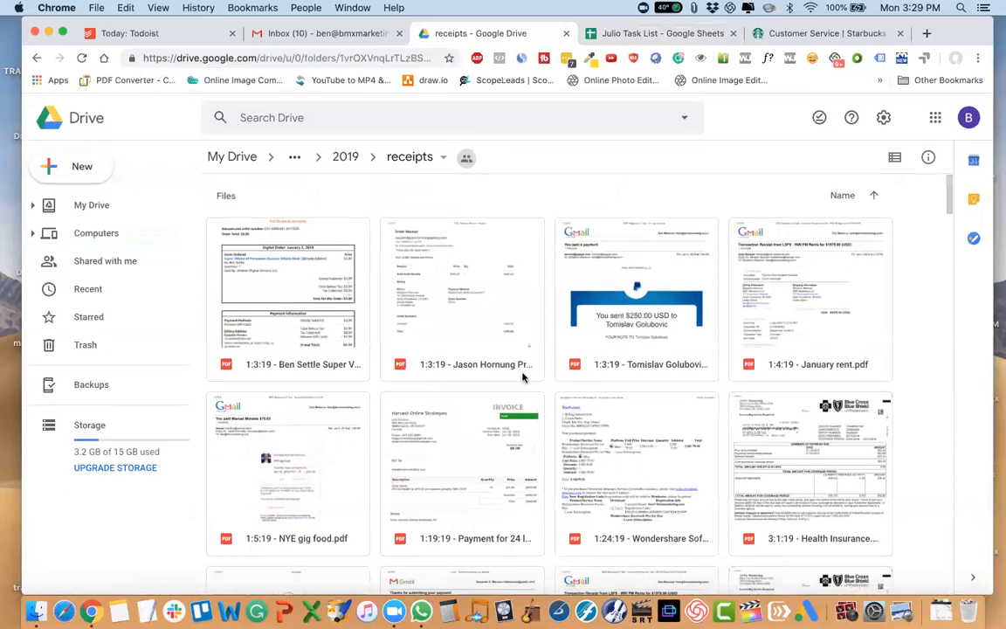
Start renaming the 1:3:19 Super Villians receipt and put the prefix "bmx" before its date.
{"action": "left_click", "coordinate": [300, 317]}
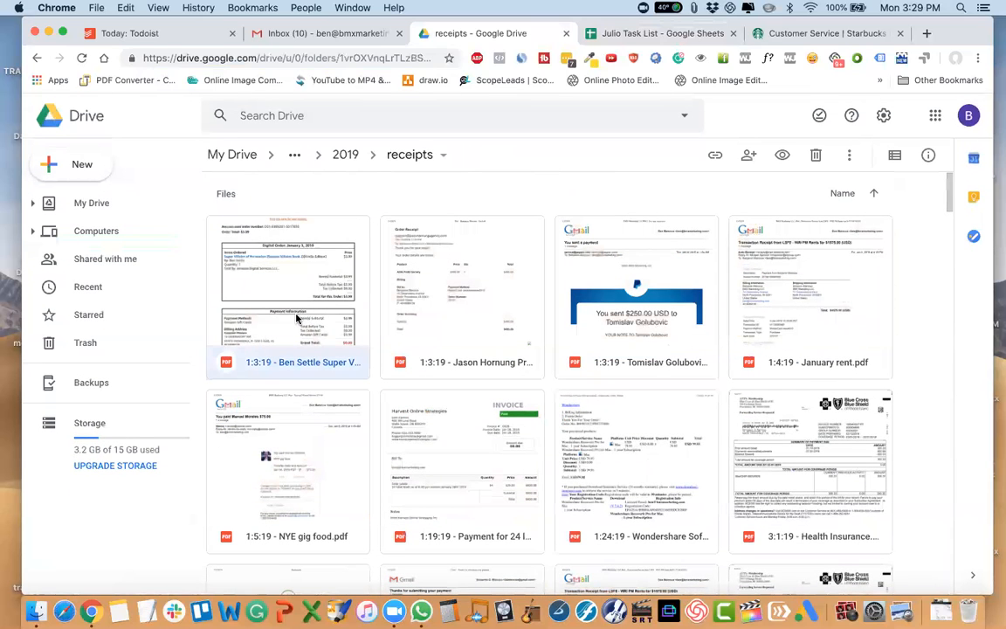
{"action": "right_click", "coordinate": [298, 320]}
{"action": "left_click", "coordinate": [348, 410]}
{"action": "left_click", "coordinate": [393, 342]}
{"action": "type", "text": "bmx"}
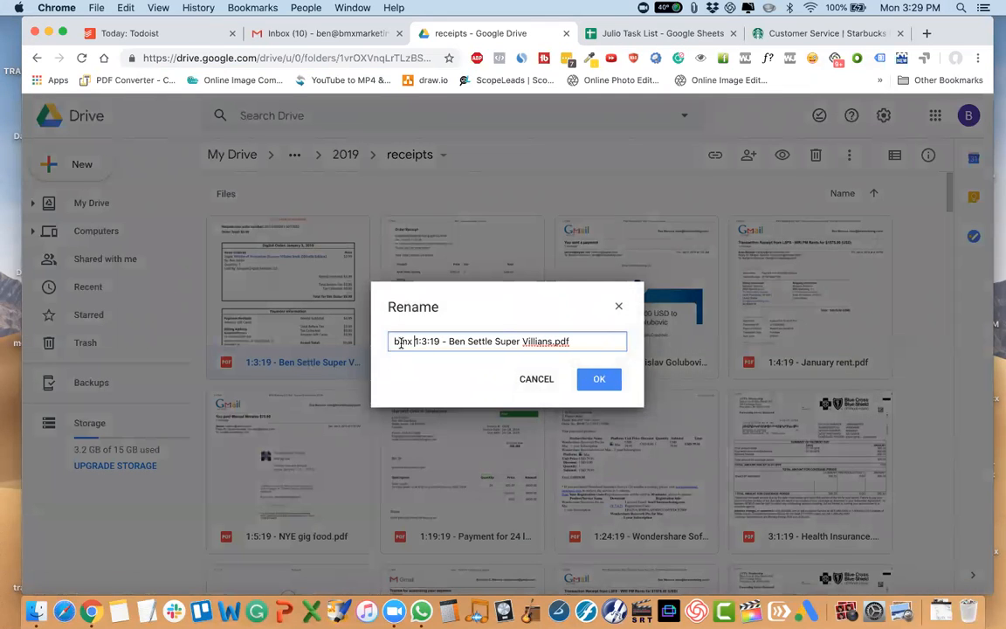
{"action": "left_click_drag", "start_coordinate": [412, 343], "coordinate": [637, 342]}
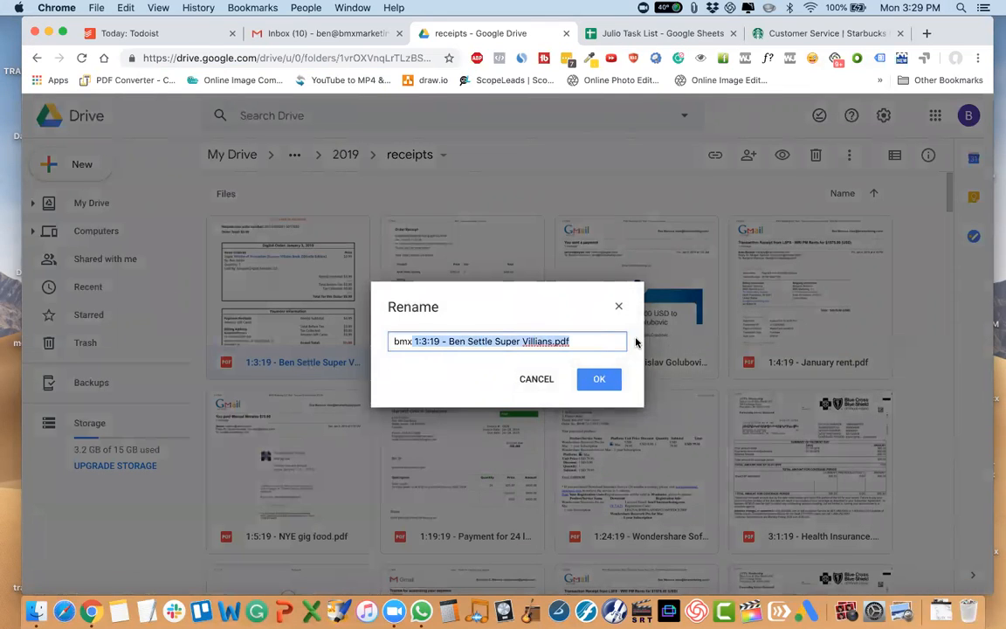
{"action": "left_click", "coordinate": [519, 342]}
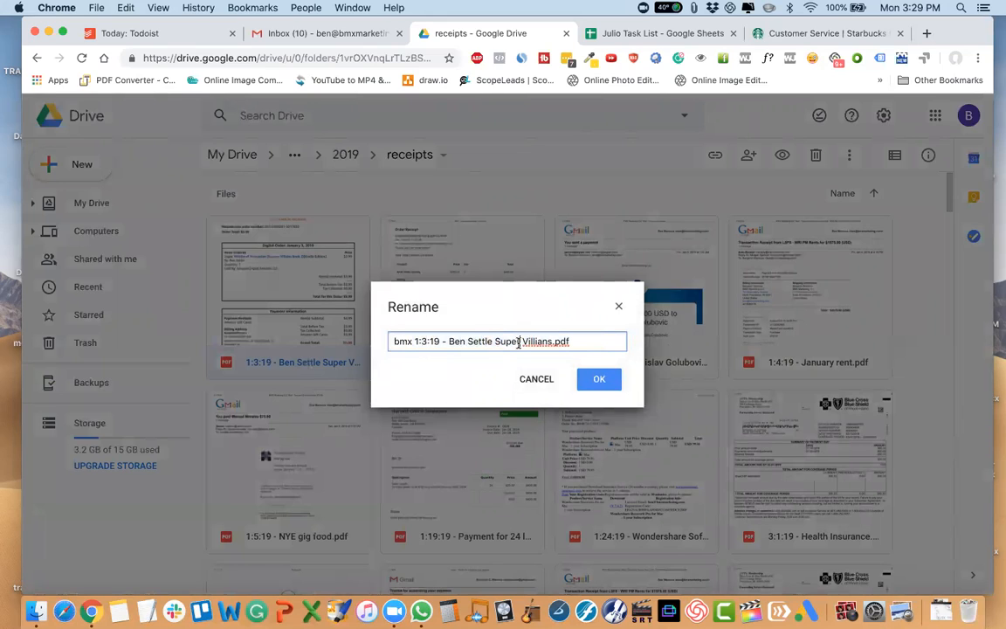
Rewrite the date in the Super Villians receipt's new name with slashes, as 1/3/19.
{"action": "left_click", "coordinate": [421, 341]}
{"action": "key", "text": "BackSpace"}
{"action": "type", "text": "/"}
{"action": "key", "text": "Right"}
{"action": "key", "text": "Right"}
{"action": "key", "text": "BackSpace"}
{"action": "type", "text": "/"}
Remove the .pdf extension from the Super Villians receipt's name and apply the rename.
{"action": "double_click", "coordinate": [397, 341]}
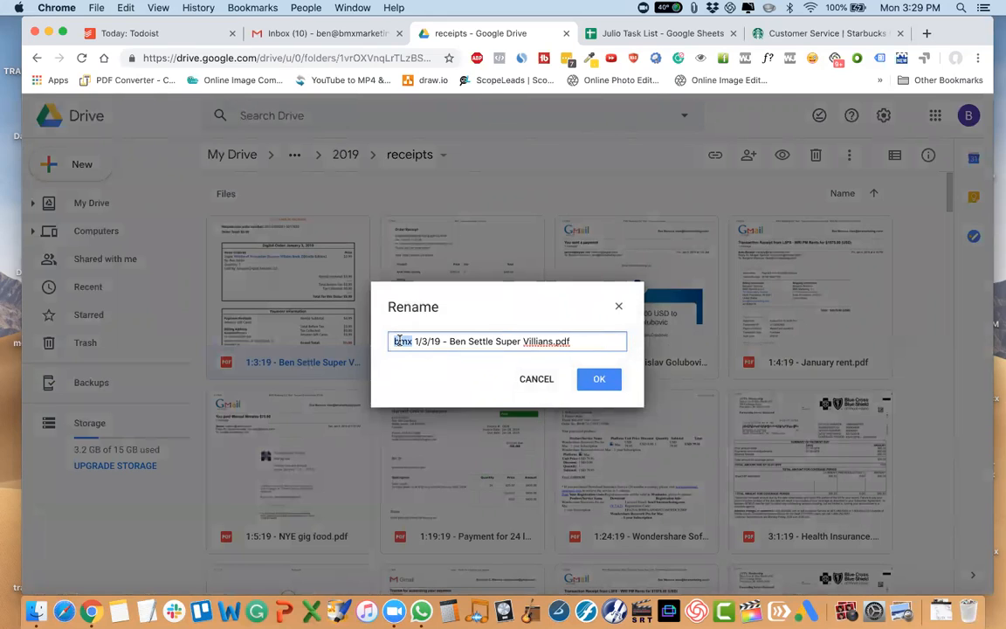
{"action": "left_click", "coordinate": [421, 342]}
{"action": "left_click_drag", "start_coordinate": [587, 343], "coordinate": [555, 342]}
{"action": "key", "text": "BackSpace"}
{"action": "left_click", "coordinate": [601, 379]}
Rename the 1:3:19 Profit Society receipt by adding the prefix "bmx" before its date.
{"action": "scroll", "coordinate": [277, 341], "scroll_direction": "up", "scroll_amount": 15}
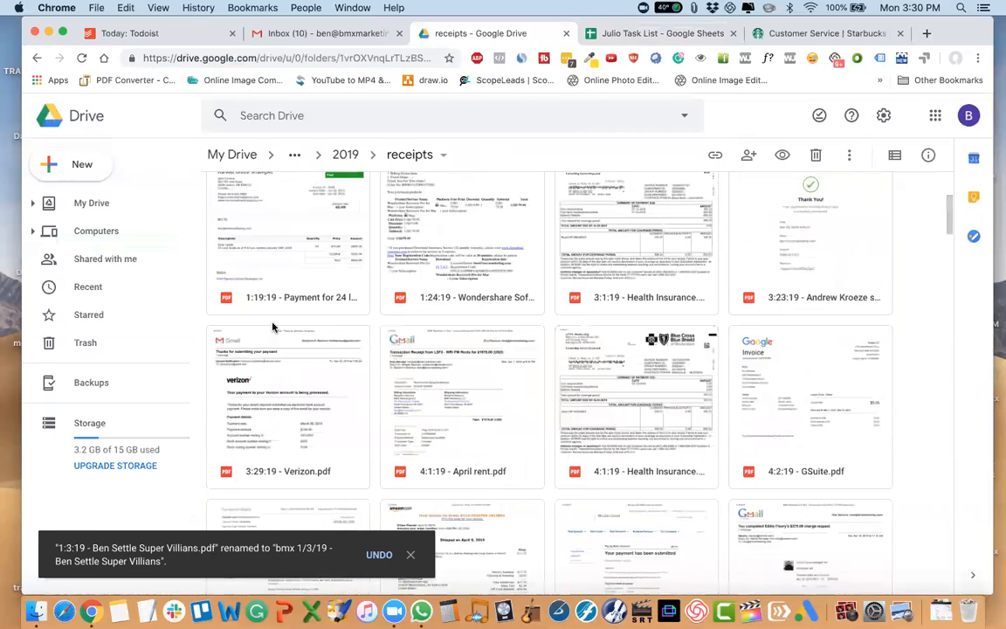
{"action": "right_click", "coordinate": [274, 325]}
{"action": "left_click", "coordinate": [335, 413]}
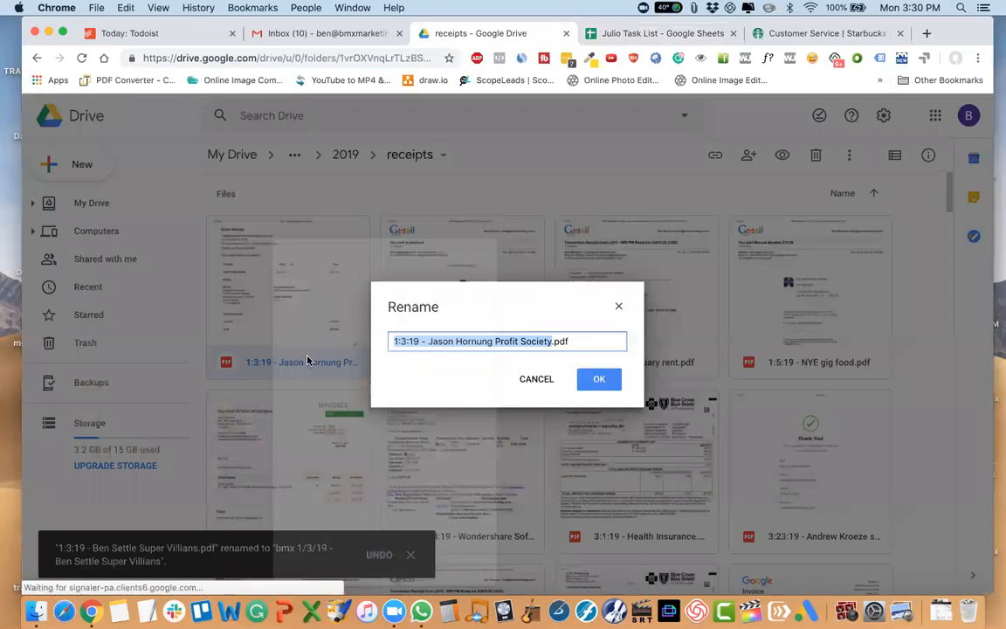
{"action": "left_click", "coordinate": [393, 341]}
{"action": "type", "text": "bmx"}
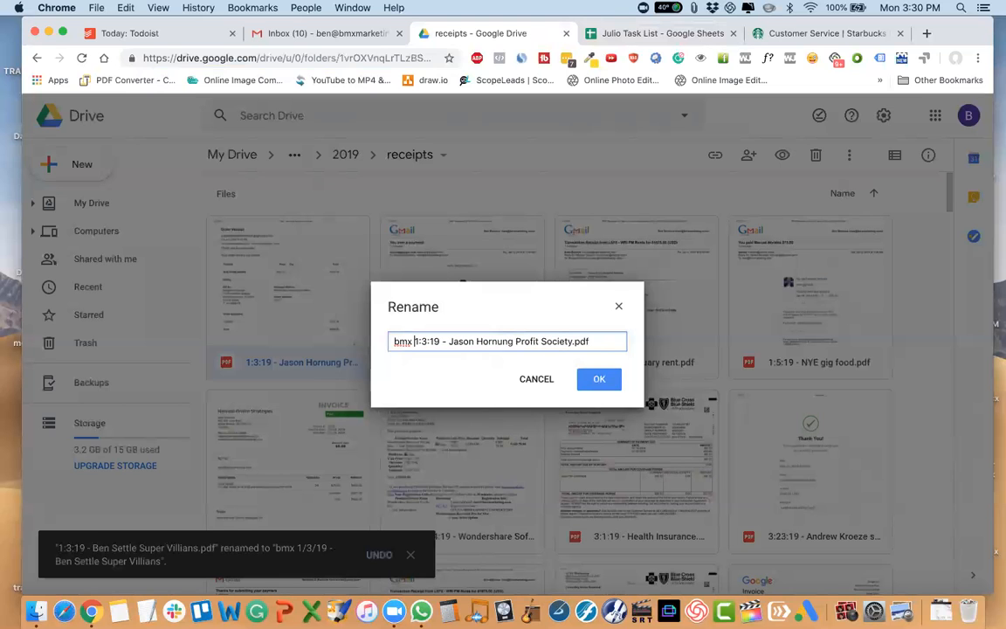
{"action": "key", "text": "Return"}
Rename the 1:3:19 receipt for payment #2:2 - 5 emails by adding the prefix "bmx" before its date.
{"action": "scroll", "coordinate": [275, 244], "scroll_direction": "up", "scroll_amount": 10}
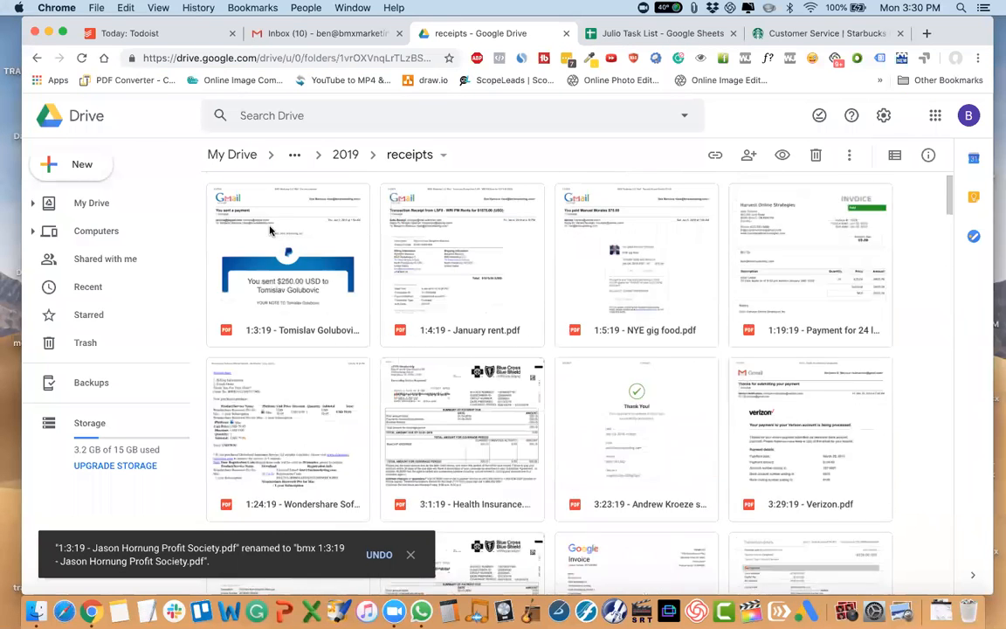
{"action": "right_click", "coordinate": [288, 288]}
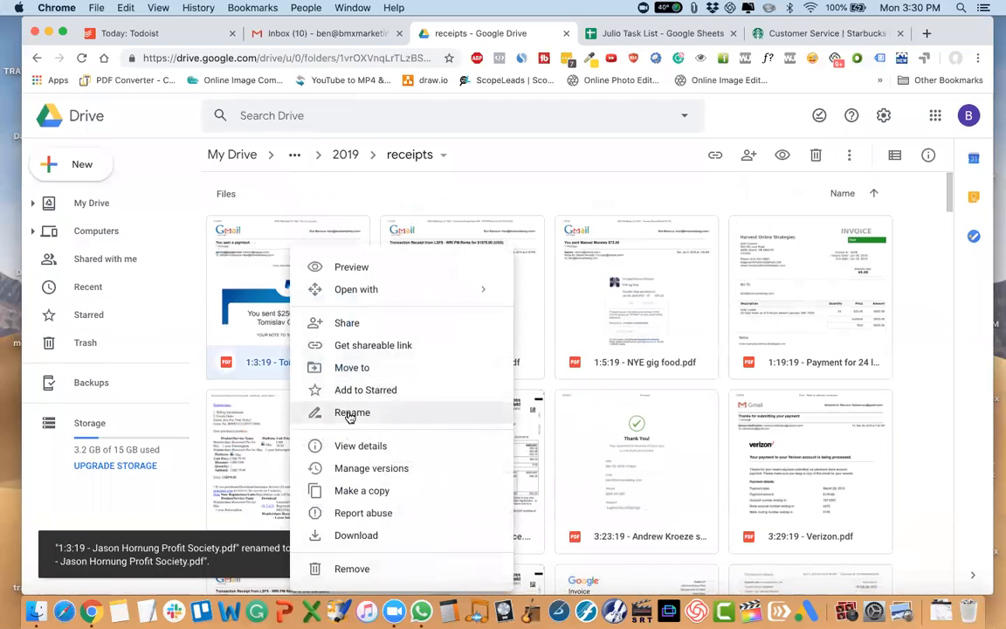
{"action": "left_click", "coordinate": [292, 414]}
{"action": "left_click", "coordinate": [392, 342]}
{"action": "type", "text": "bmx"}
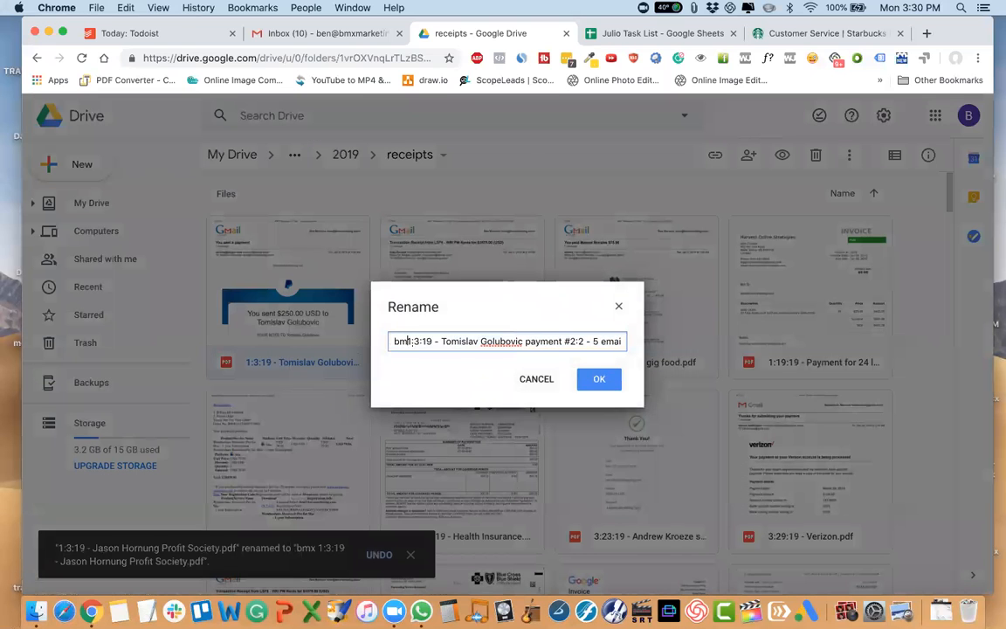
{"action": "key", "text": "Return"}
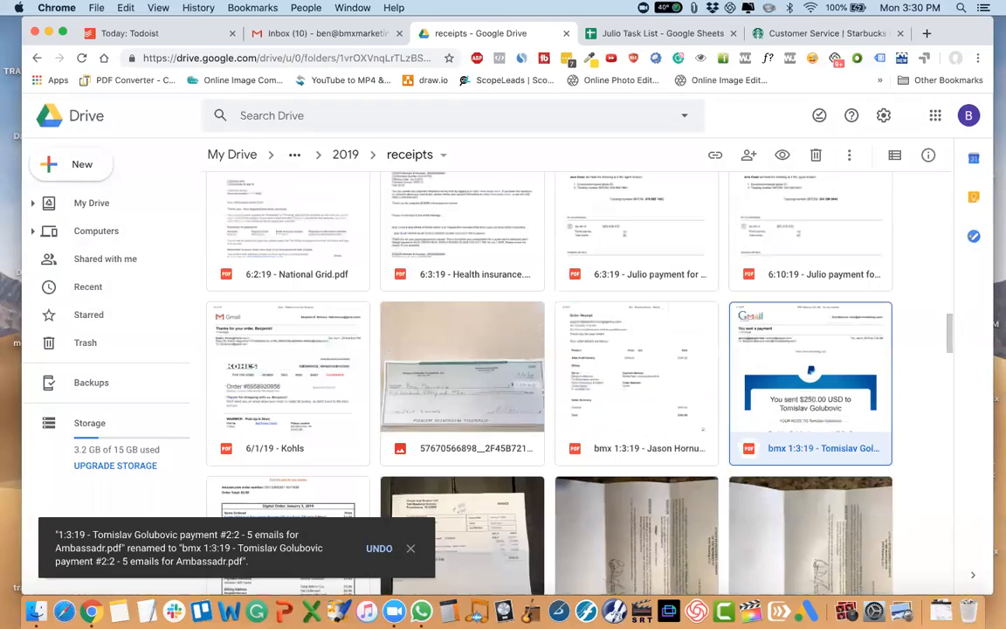
Rename the January rent receipt to "house deductible and non deductible 1:4:19 - January rent.pdf".
{"action": "scroll", "coordinate": [259, 285], "scroll_direction": "up", "scroll_amount": 15}
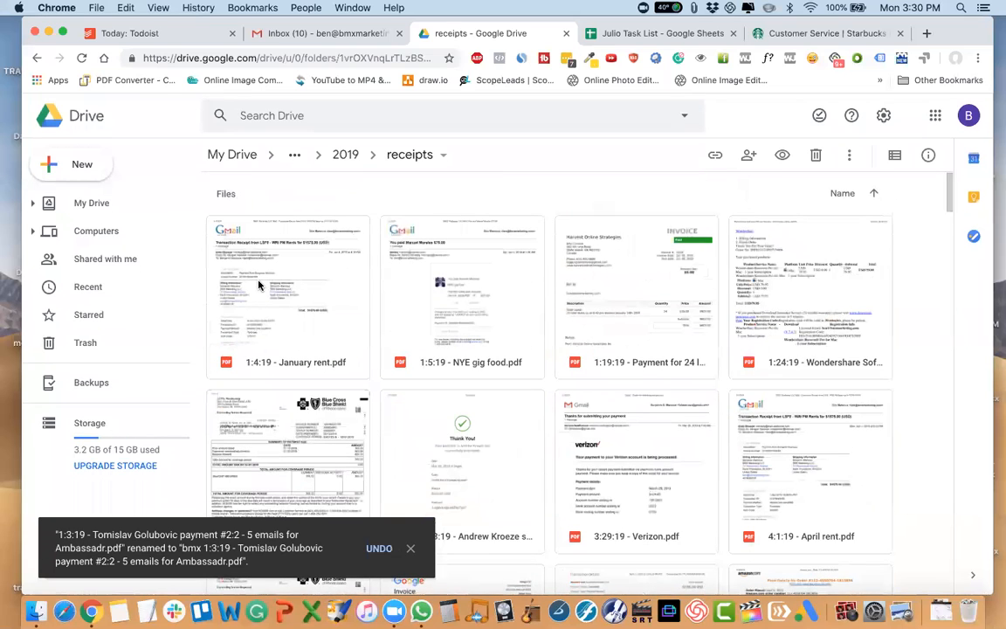
{"action": "right_click", "coordinate": [259, 285]}
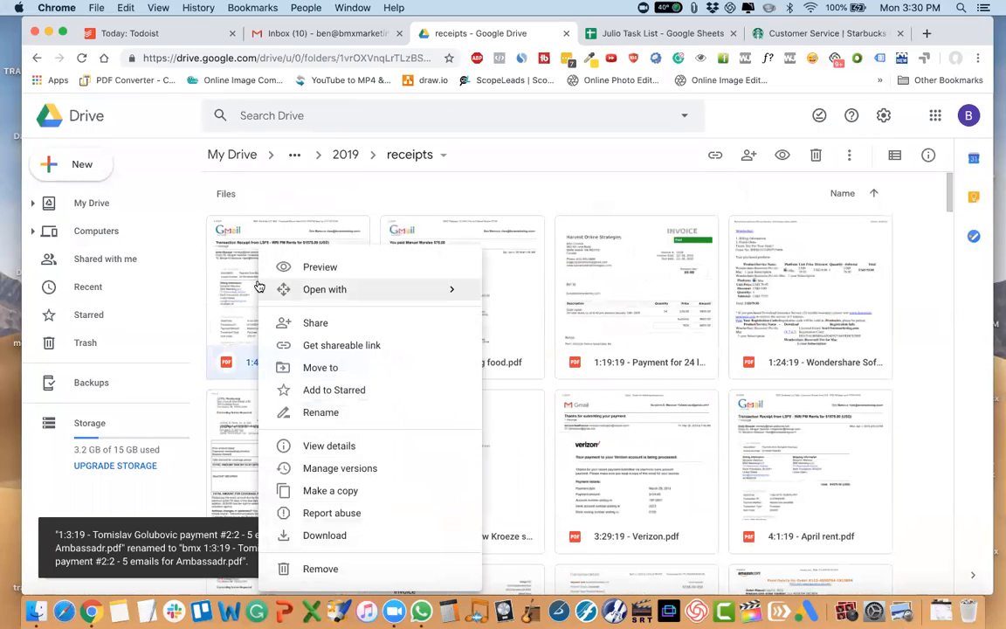
{"action": "left_click", "coordinate": [328, 419]}
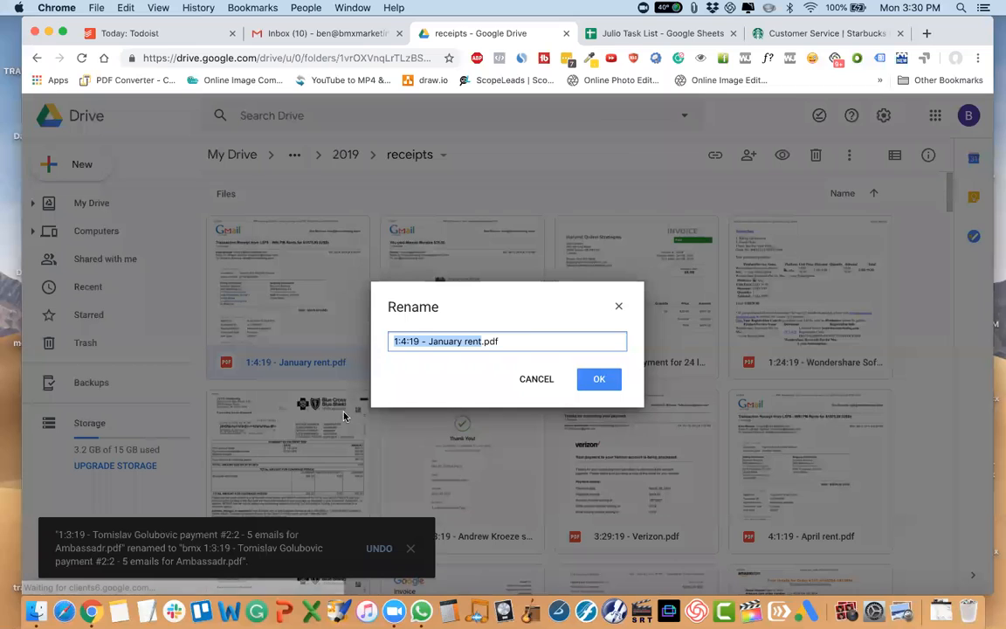
{"action": "left_click", "coordinate": [392, 343]}
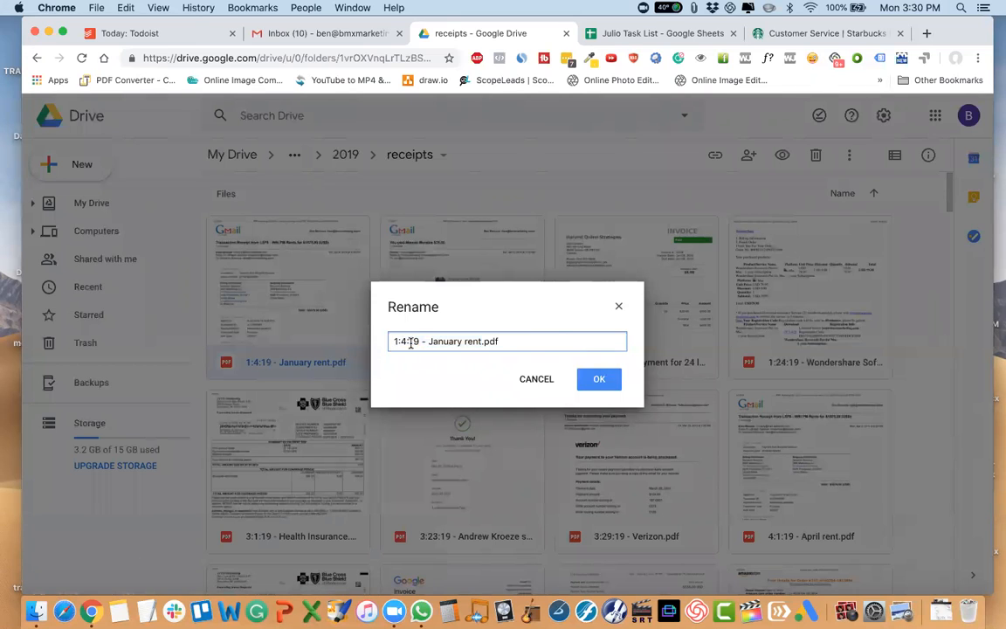
{"action": "type", "text": "house "}
{"action": "type", "text": "deductible and"}
{"action": "type", "text": " non "}
{"action": "type", "text": "deductible"}
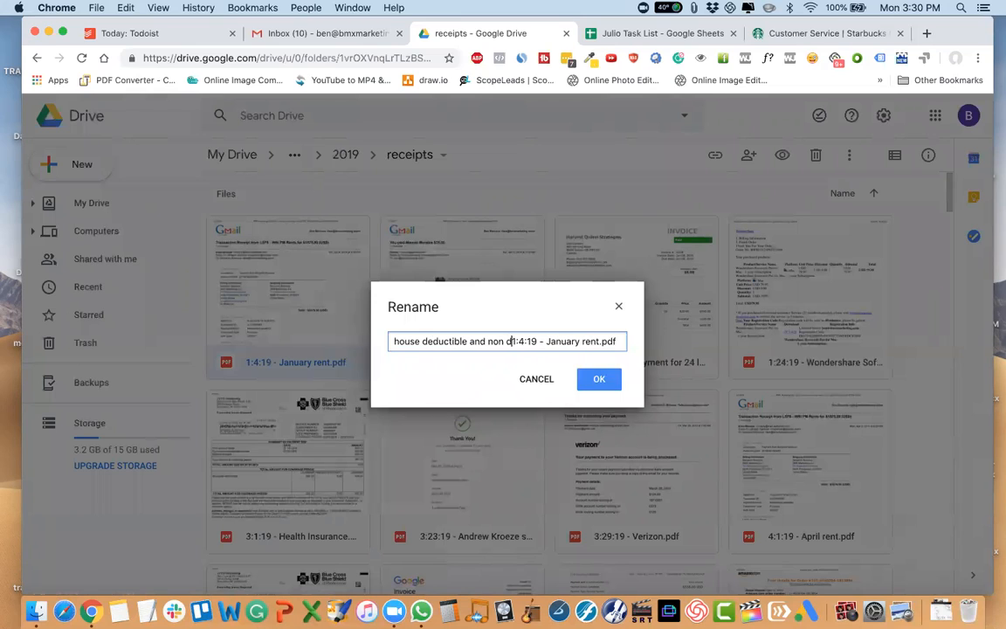
{"action": "key", "text": "Return"}
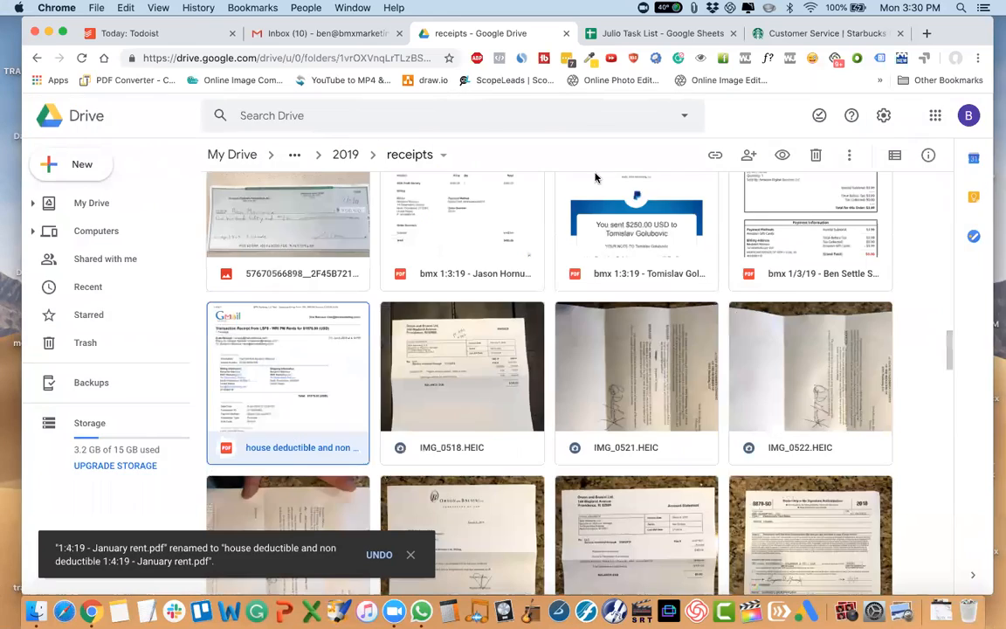
Return to the 2019 folder, open the MONEY OUT - 2019 spreadsheet, and close the task list and Starbucks tabs.
{"action": "scroll", "coordinate": [451, 138], "scroll_direction": "up", "scroll_amount": 2}
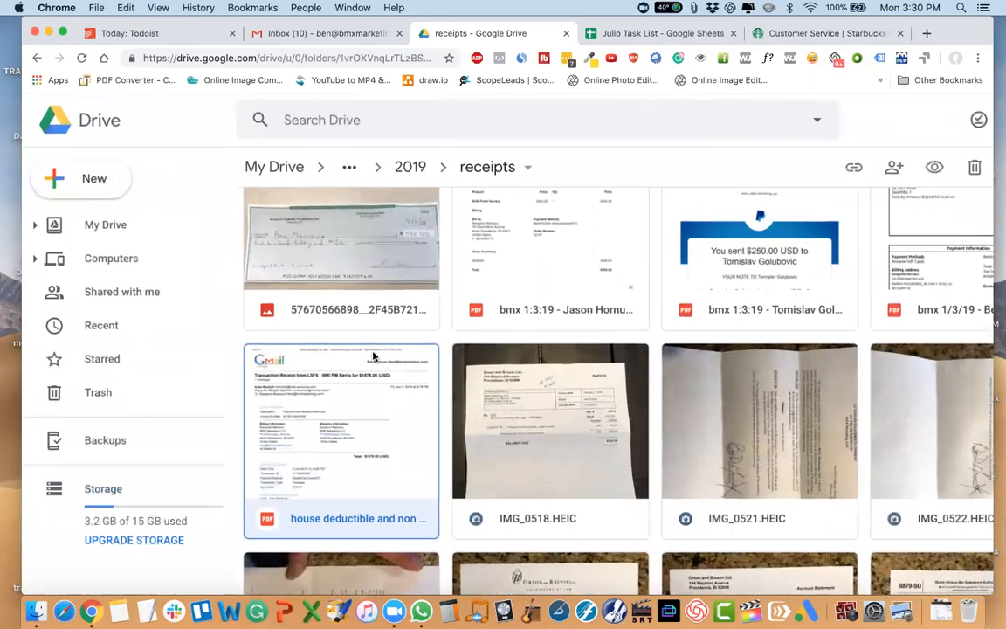
{"action": "scroll", "coordinate": [373, 355], "scroll_direction": "down", "scroll_amount": 2}
{"action": "left_click", "coordinate": [338, 156]}
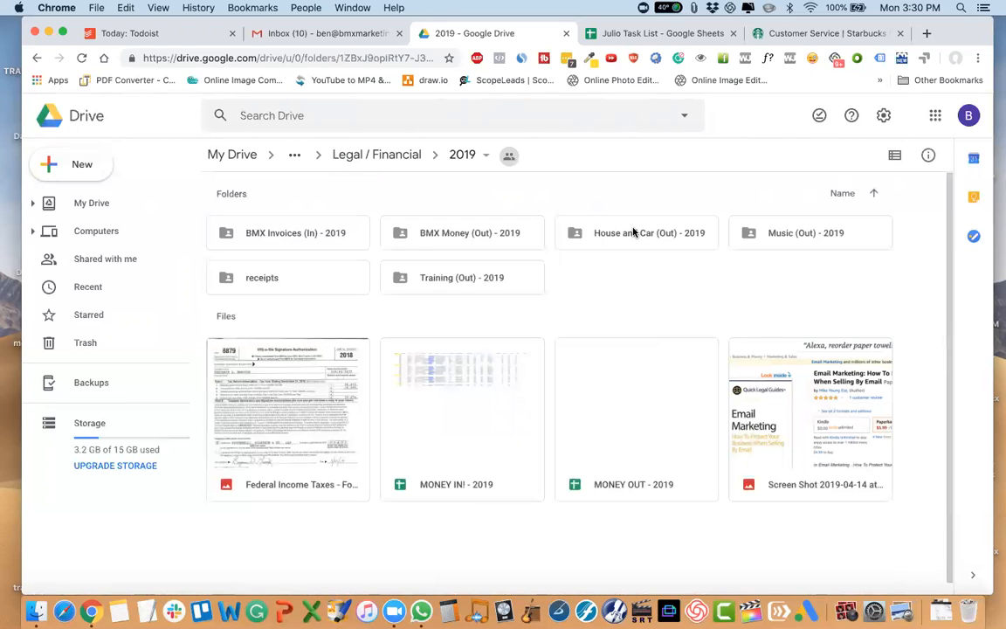
{"action": "double_click", "coordinate": [635, 434]}
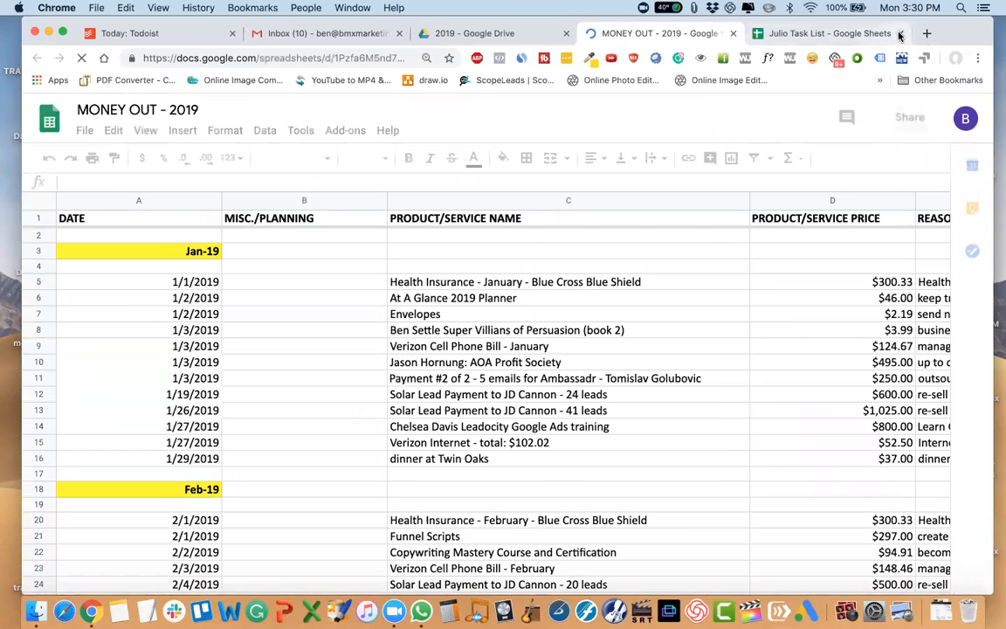
{"action": "left_click", "coordinate": [898, 33]}
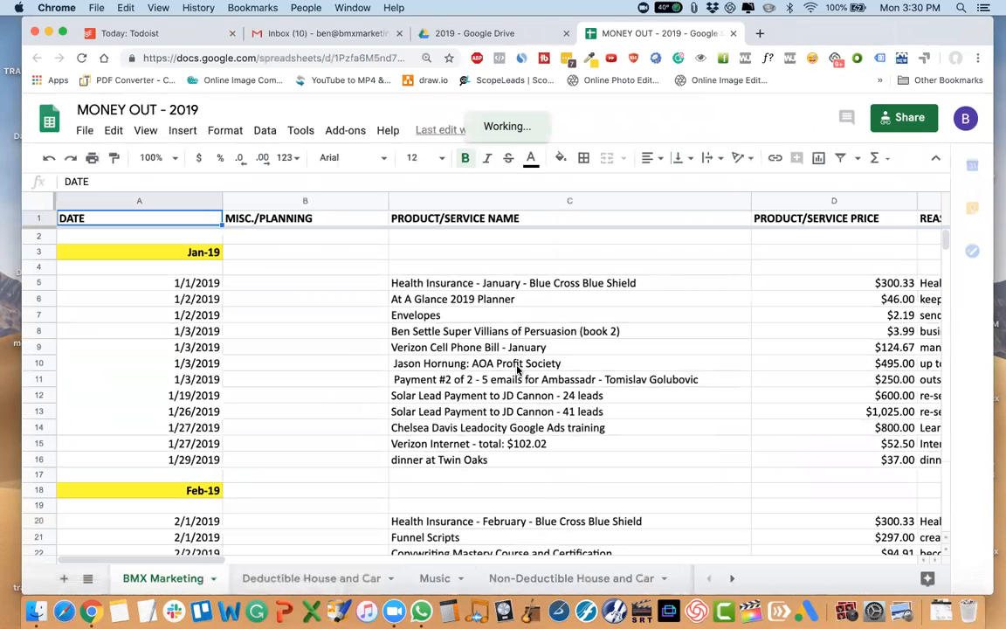
Open the Deductible House and Car sheet and review its monthly rent and utility entries and the office space notes.
{"action": "scroll", "coordinate": [521, 343], "scroll_direction": "down", "scroll_amount": 2}
{"action": "left_click", "coordinate": [343, 578]}
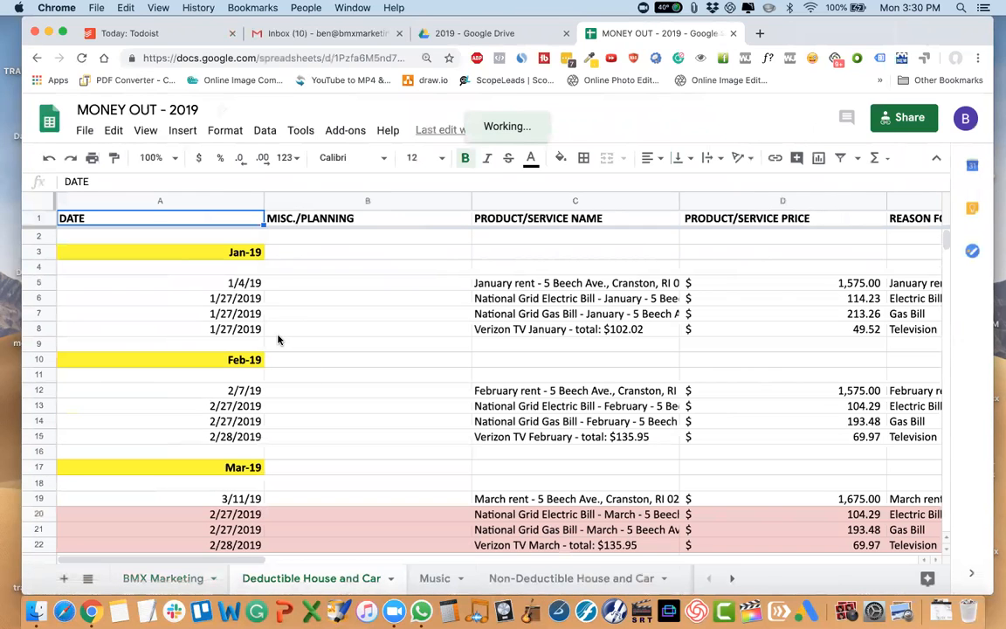
{"action": "scroll", "coordinate": [277, 340], "scroll_direction": "right", "scroll_amount": 10}
{"action": "scroll", "coordinate": [278, 339], "scroll_direction": "left", "scroll_amount": 10}
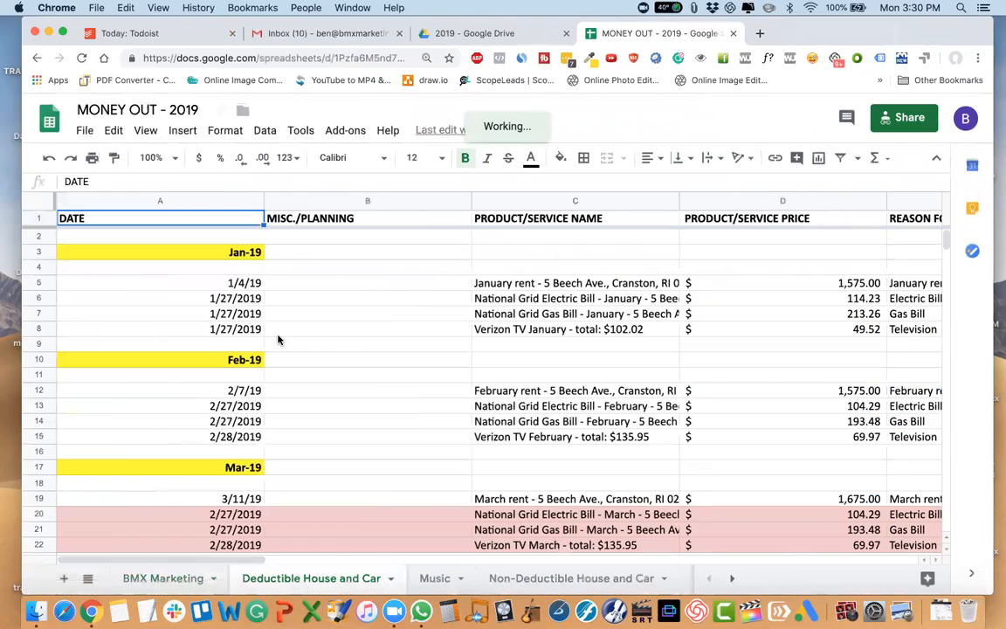
{"action": "scroll", "coordinate": [278, 340], "scroll_direction": "down", "scroll_amount": 8}
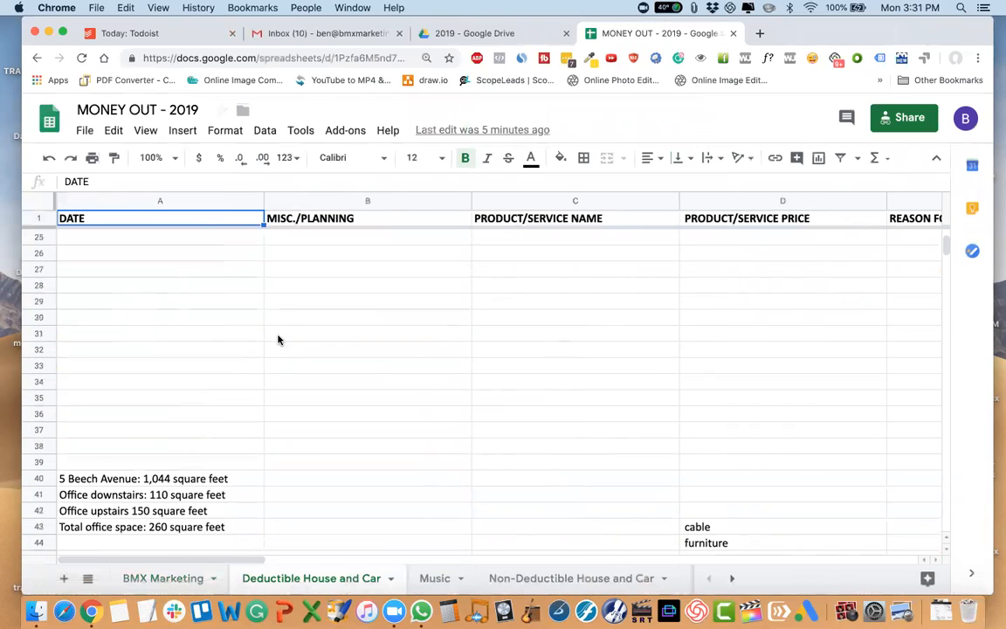
{"action": "scroll", "coordinate": [278, 340], "scroll_direction": "down", "scroll_amount": 1}
{"action": "scroll", "coordinate": [278, 339], "scroll_direction": "up", "scroll_amount": 10}
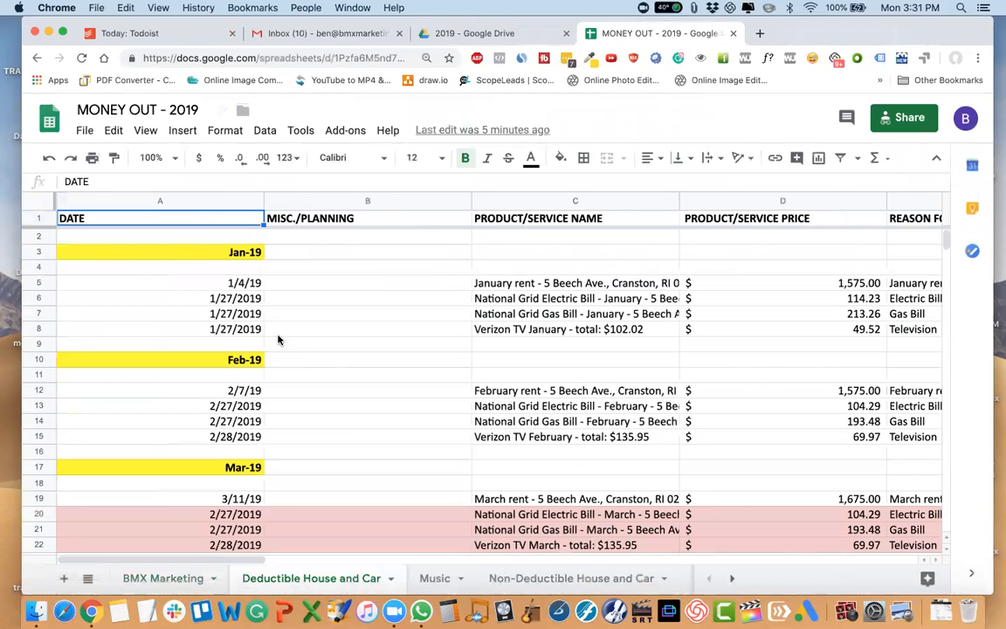
Check the Non-Deductible House and Car sheet's entries and return to the Deductible House and Car sheet.
{"action": "left_click", "coordinate": [730, 578]}
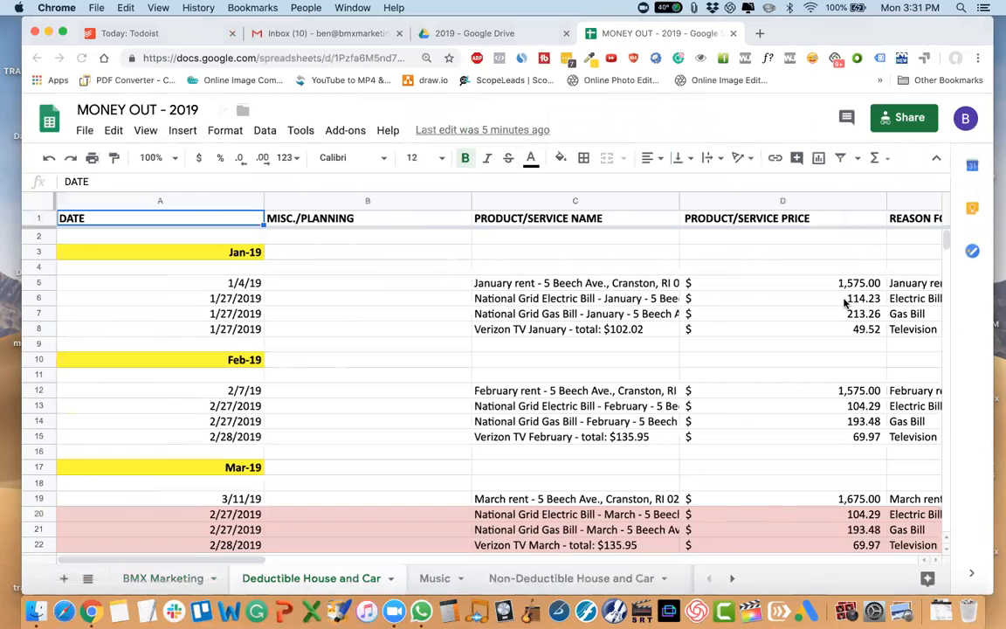
{"action": "left_click", "coordinate": [553, 577]}
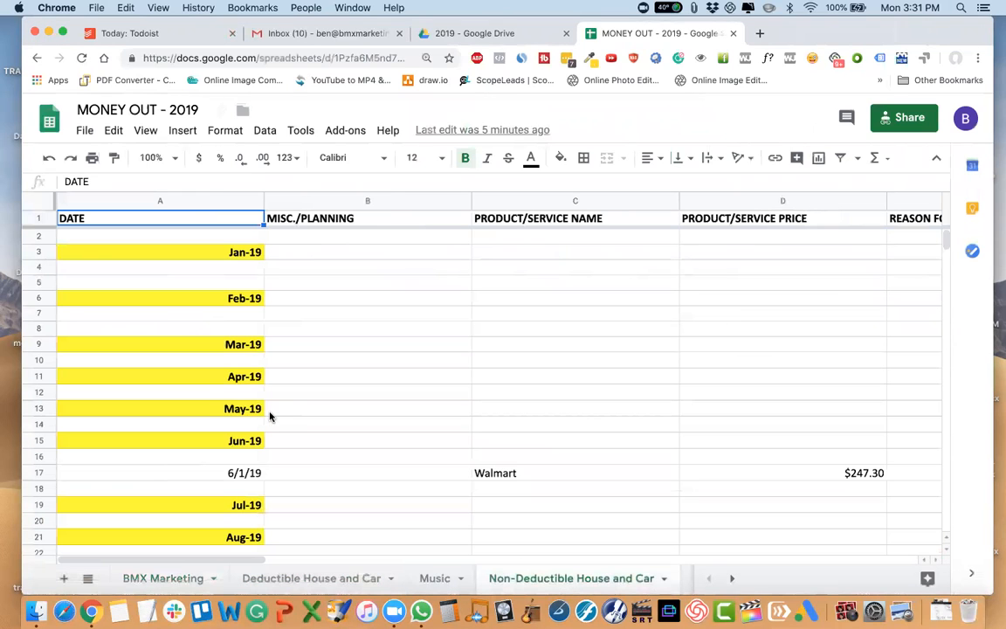
{"action": "left_click", "coordinate": [324, 578]}
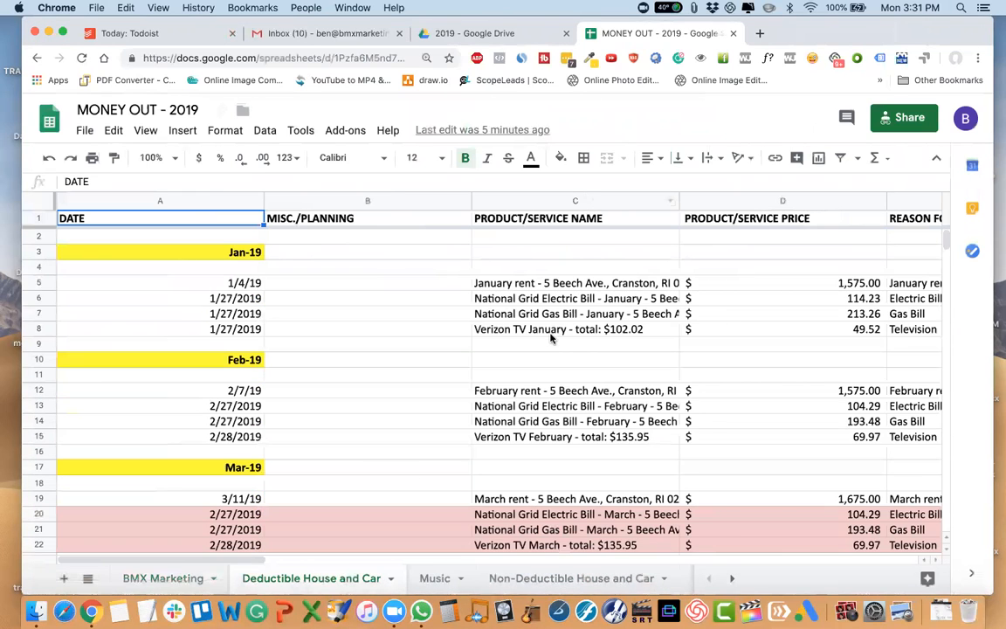
Switch to Google Drive and open the receipts folder inside 2019 to locate the January rent receipt.
{"action": "left_click", "coordinate": [443, 33]}
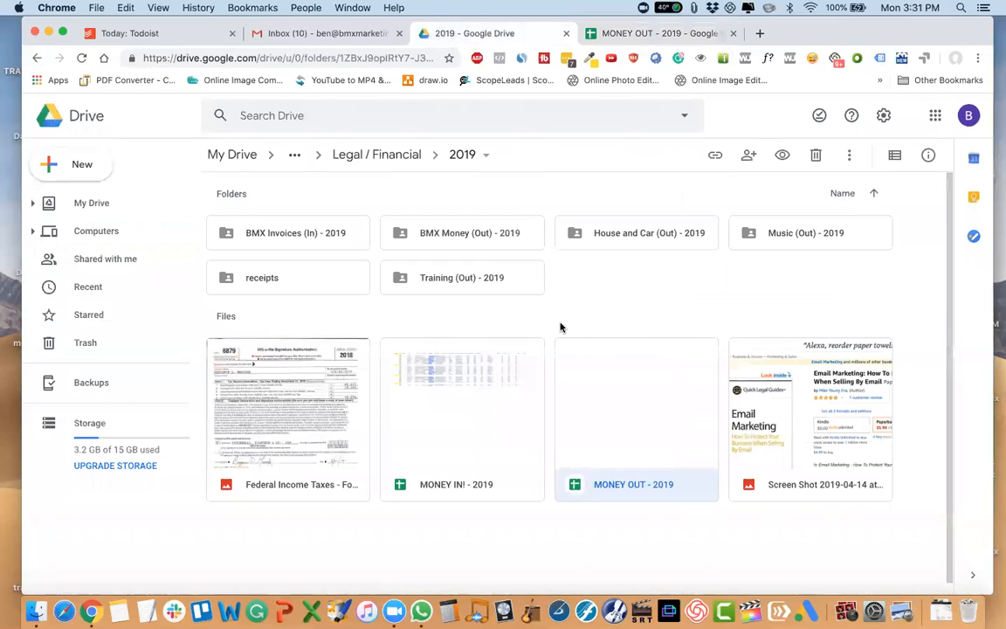
{"action": "double_click", "coordinate": [307, 278]}
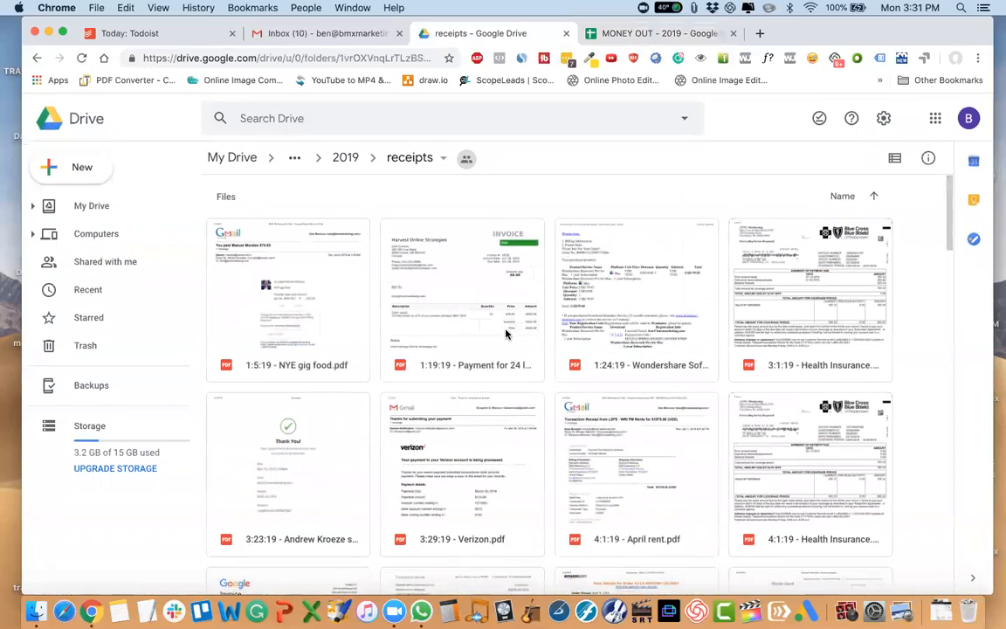
{"action": "scroll", "coordinate": [503, 336], "scroll_direction": "down", "scroll_amount": 5}
{"action": "scroll", "coordinate": [503, 339], "scroll_direction": "down", "scroll_amount": 8}
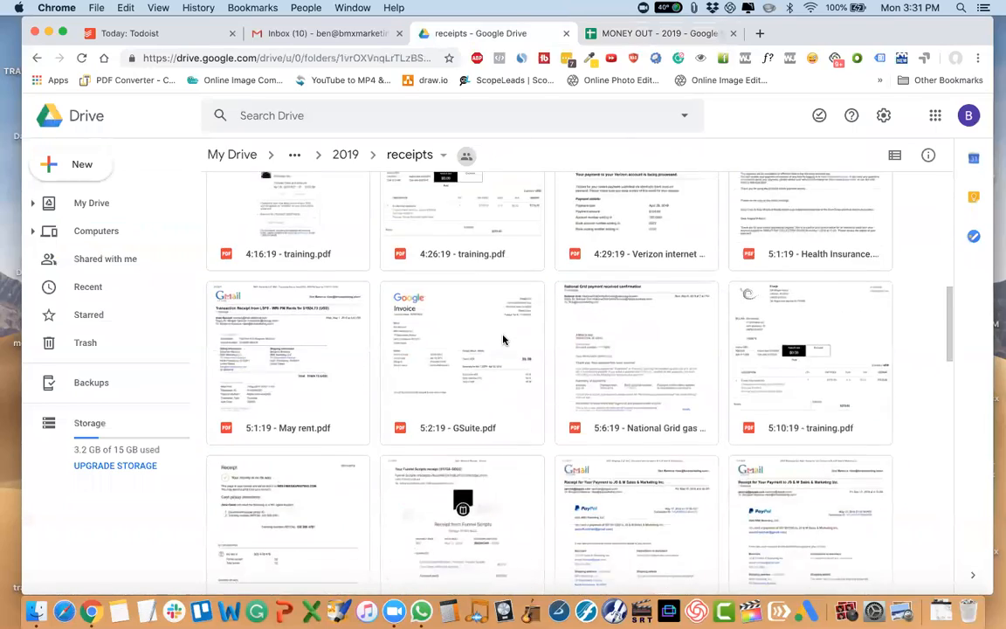
{"action": "scroll", "coordinate": [503, 339], "scroll_direction": "down", "scroll_amount": 3}
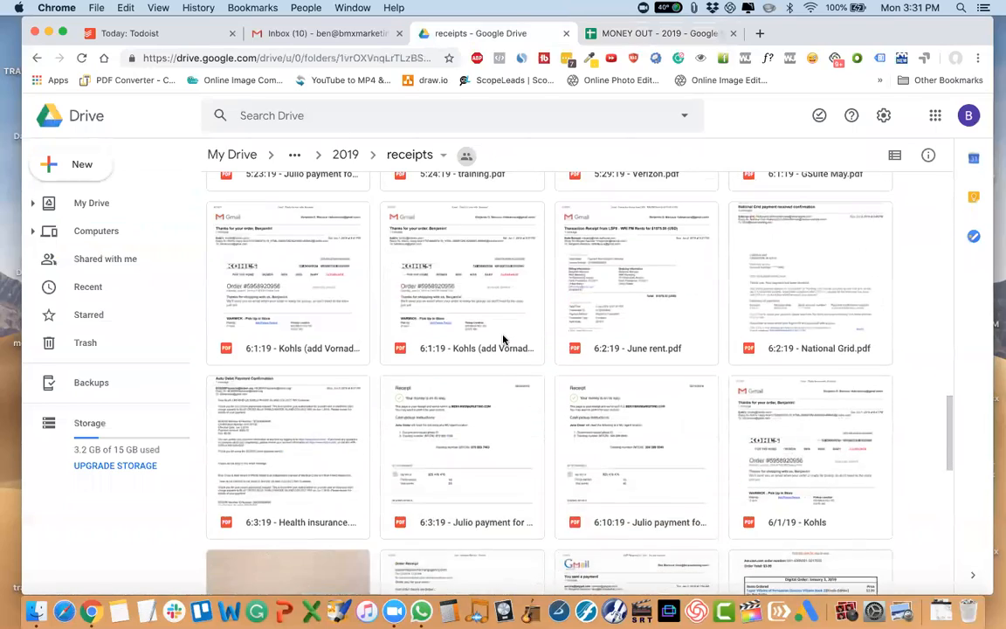
{"action": "scroll", "coordinate": [473, 445], "scroll_direction": "down", "scroll_amount": 4}
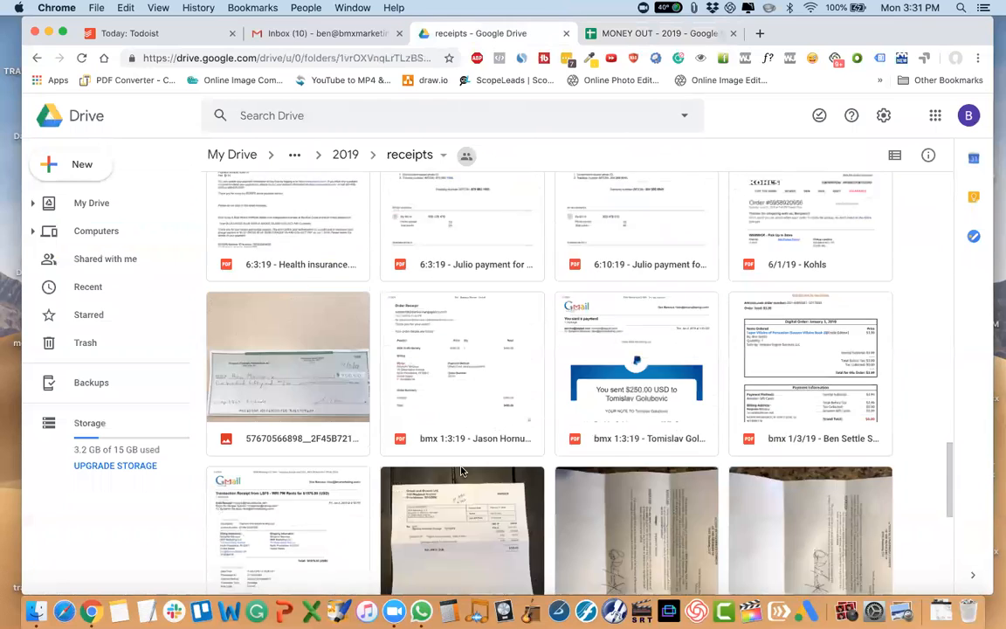
Rename the January rent receipt to "D 1:4:19 - January rent.pdf", replacing its long house deductible prefix.
{"action": "right_click", "coordinate": [285, 469]}
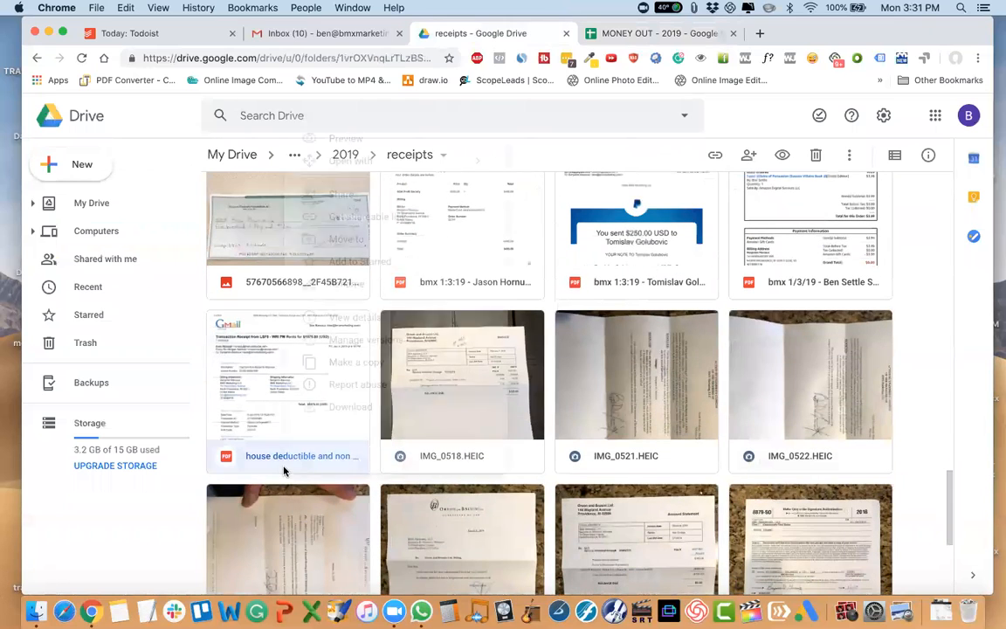
{"action": "left_click", "coordinate": [354, 290]}
{"action": "left_click", "coordinate": [443, 344]}
{"action": "left_click_drag", "start_coordinate": [551, 344], "coordinate": [375, 347]}
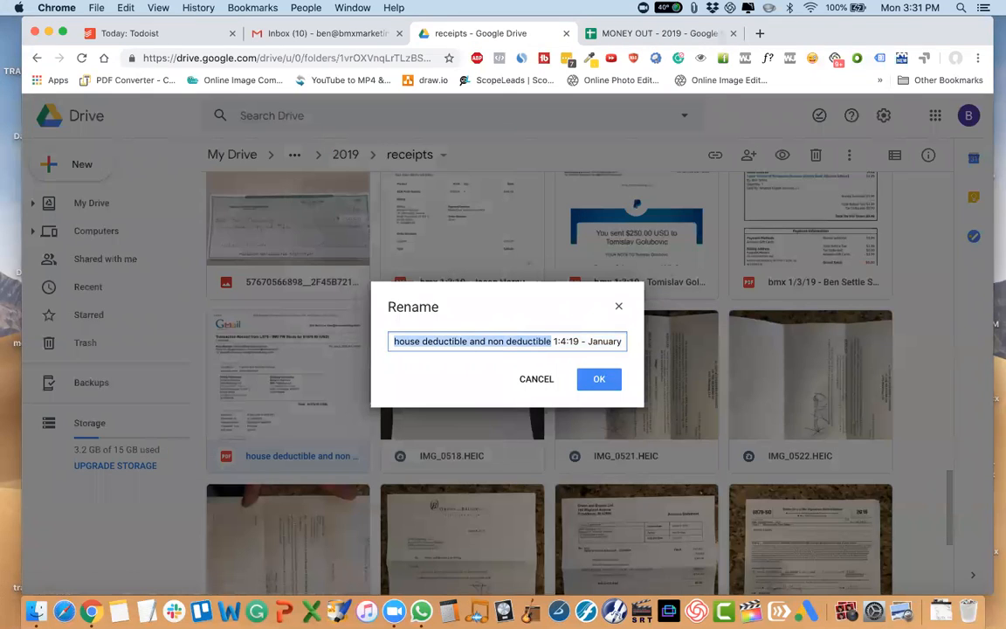
{"action": "type", "text": "ded"}
{"action": "type", "text": "ct"}
{"action": "key", "text": "BackSpace"}
{"action": "key", "text": "BackSpace"}
{"action": "key", "text": "BackSpace"}
{"action": "key", "text": "BackSpace"}
{"action": "key", "text": "BackSpace"}
{"action": "key", "text": "BackSpace"}
{"action": "type", "text": "D1:4:19 - January rent.pdf"}
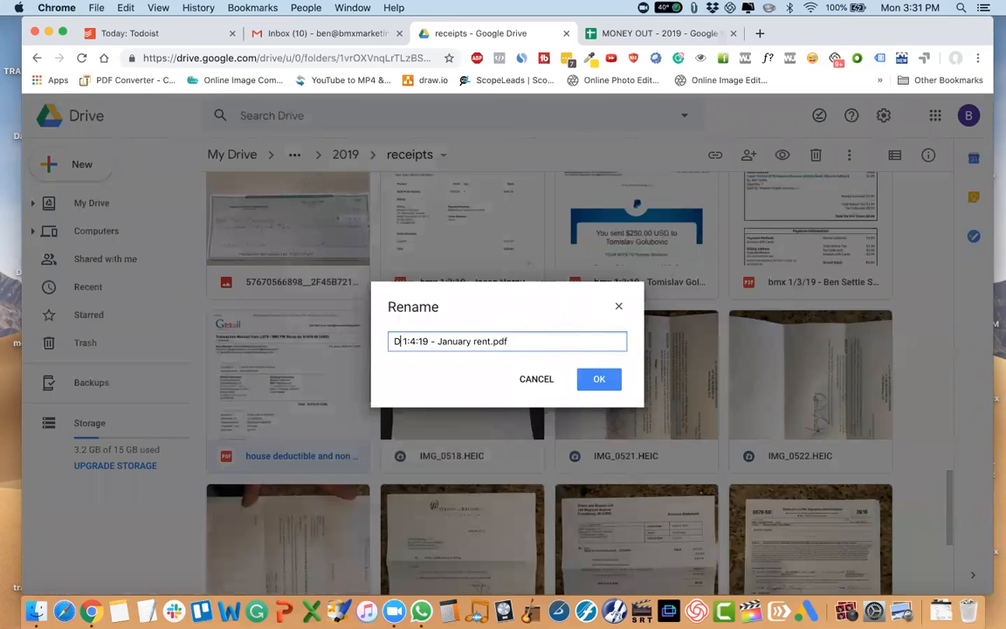
{"action": "key", "text": "Return"}
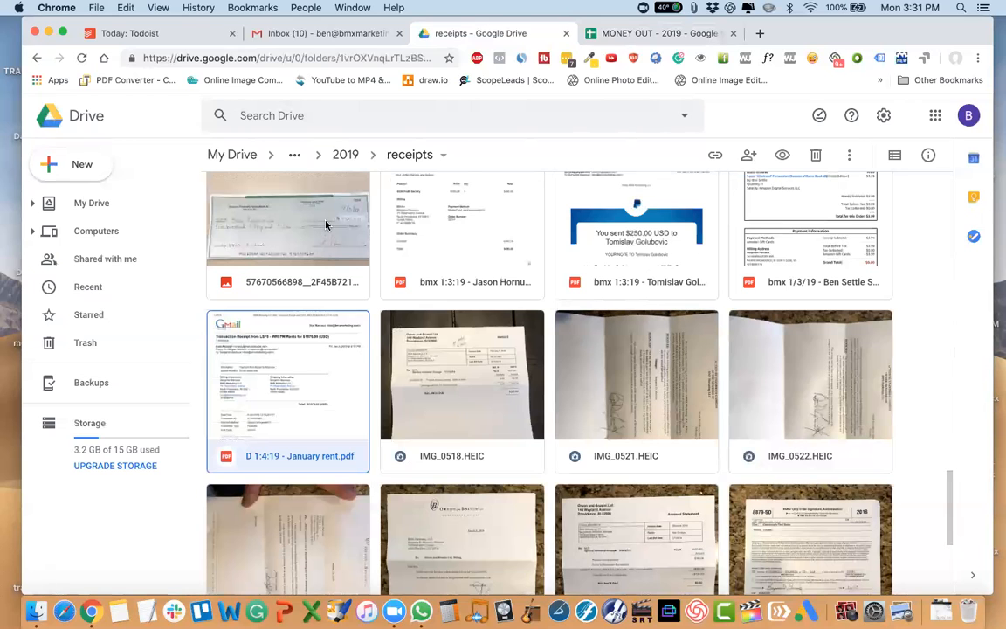
Rename the NYE gig food receipt to "music 1:5:19 - NYE gig food.pdf".
{"action": "scroll", "coordinate": [396, 450], "scroll_direction": "up", "scroll_amount": 10}
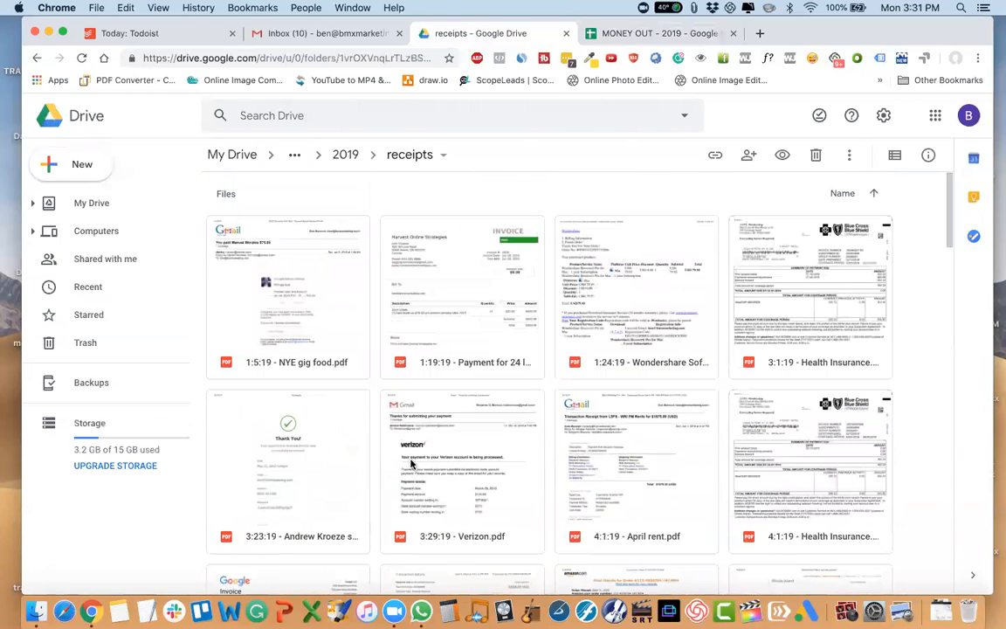
{"action": "right_click", "coordinate": [286, 366]}
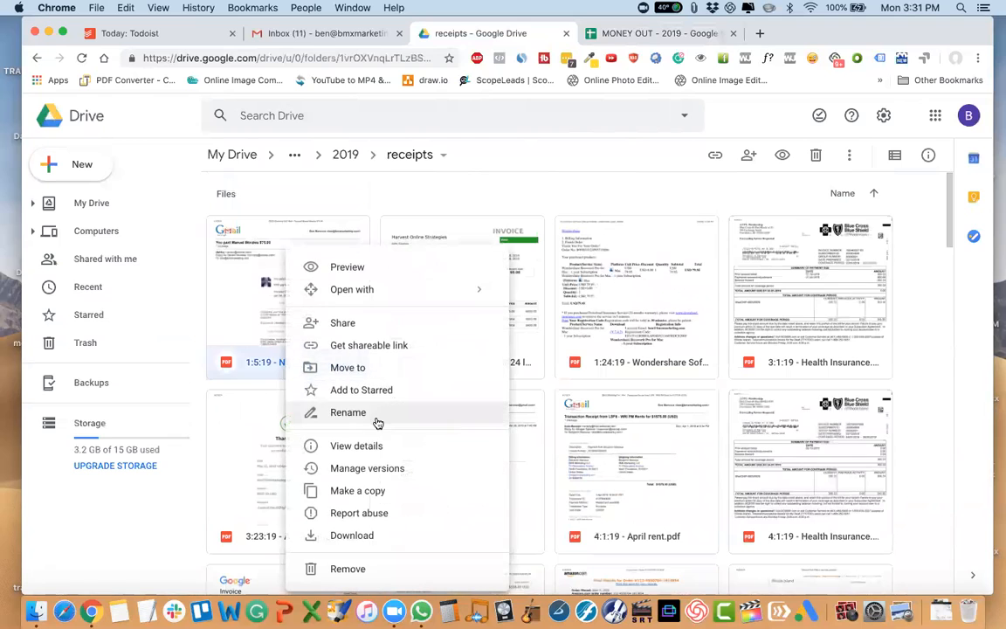
{"action": "left_click", "coordinate": [377, 419]}
{"action": "key", "text": "Left"}
{"action": "type", "text": "music"}
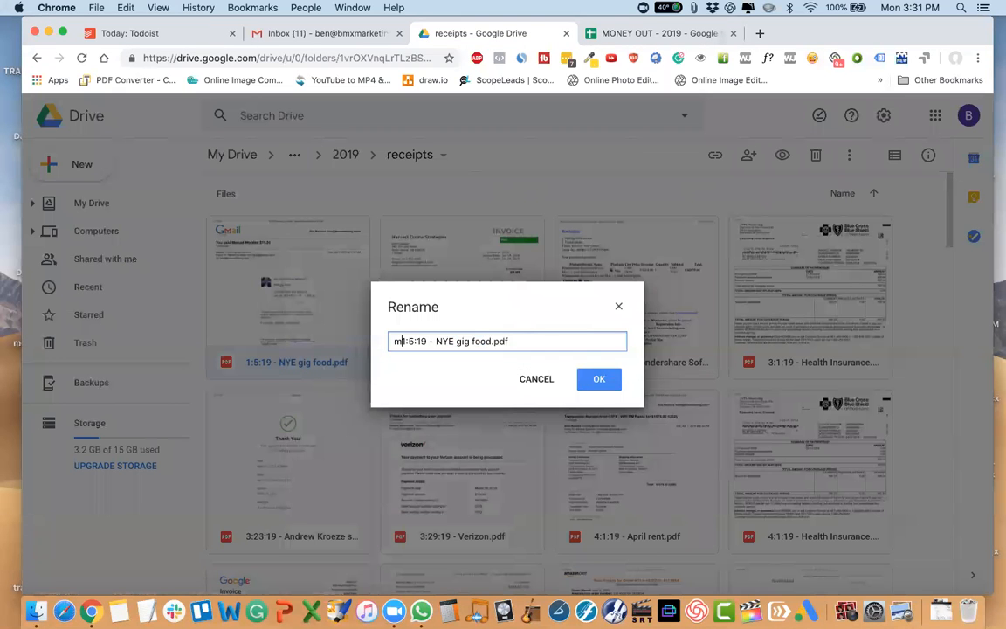
{"action": "key", "text": "Return"}
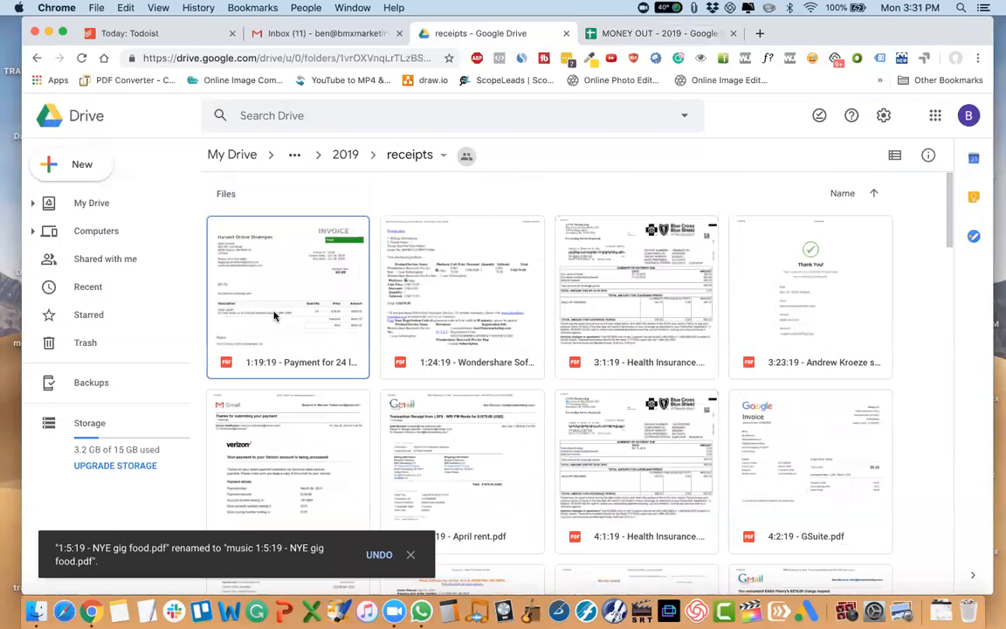
Add the prefix "bmx" before the date in the 1:19:19 receipt for the payment for 24 leads.
{"action": "right_click", "coordinate": [273, 316]}
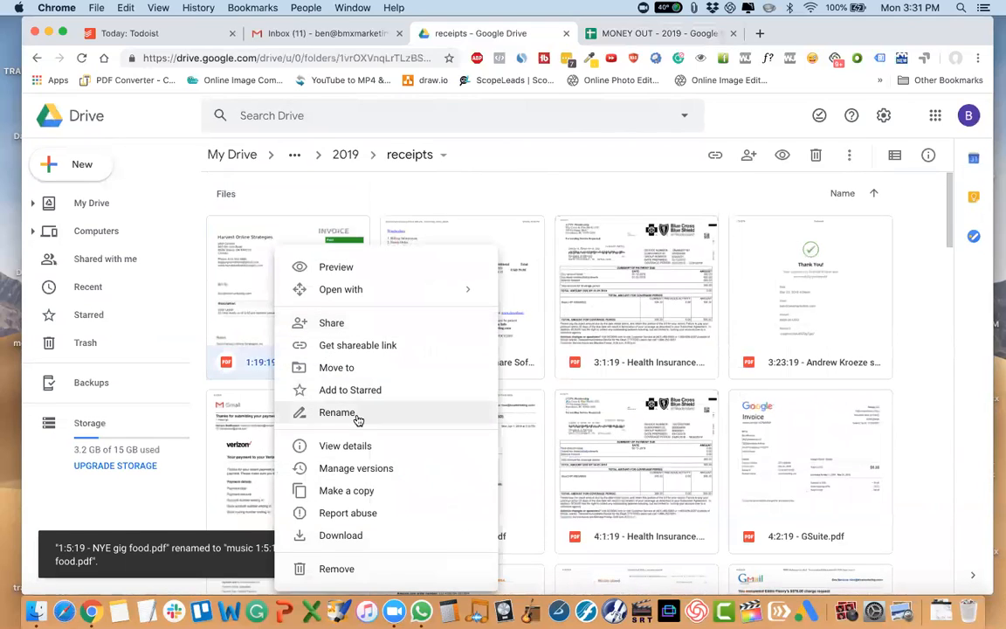
{"action": "left_click", "coordinate": [321, 354]}
{"action": "key", "text": "Left"}
{"action": "type", "text": "bmx"}
{"action": "key", "text": "Return"}
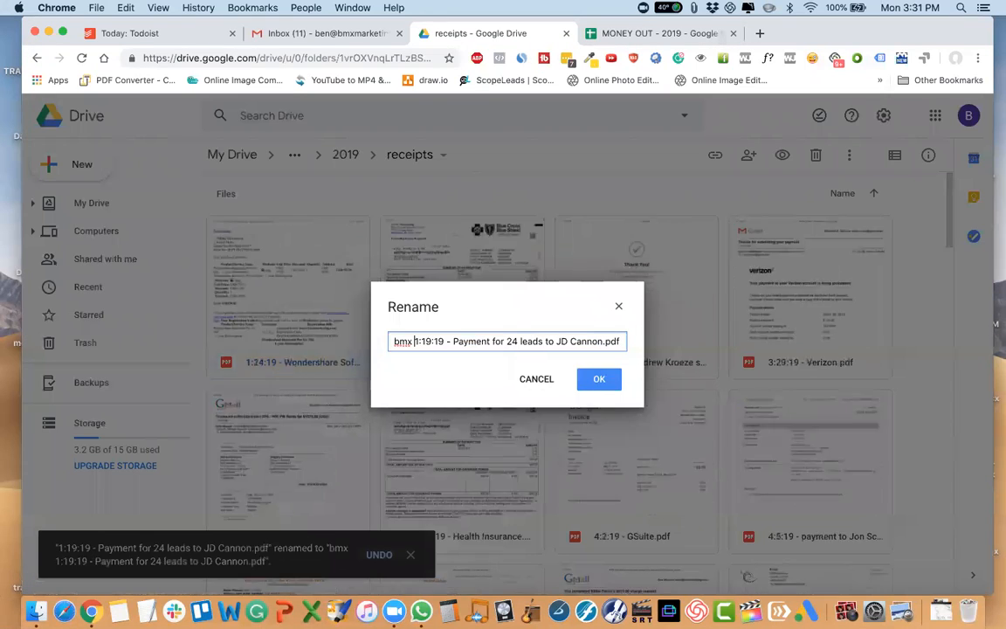
Add the prefix "bmx" before the date in the 1:24:19 Wondershare Software receipt's name.
{"action": "scroll", "coordinate": [284, 290], "scroll_direction": "up", "scroll_amount": 5}
{"action": "scroll", "coordinate": [285, 291], "scroll_direction": "up", "scroll_amount": 3}
{"action": "right_click", "coordinate": [283, 290]}
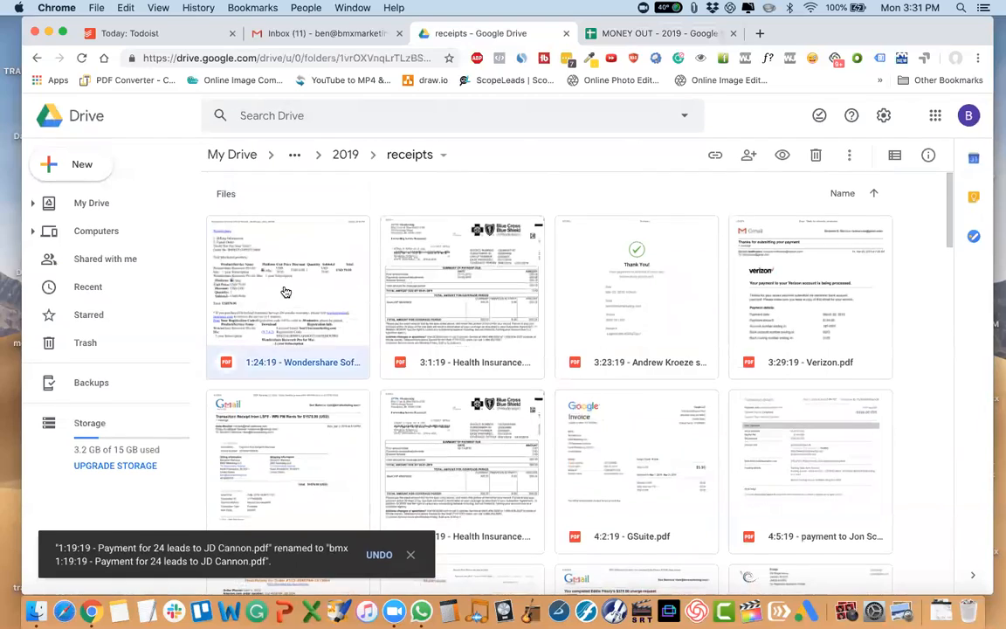
{"action": "left_click", "coordinate": [357, 412]}
{"action": "key", "text": "Left"}
{"action": "type", "text": "bmx"}
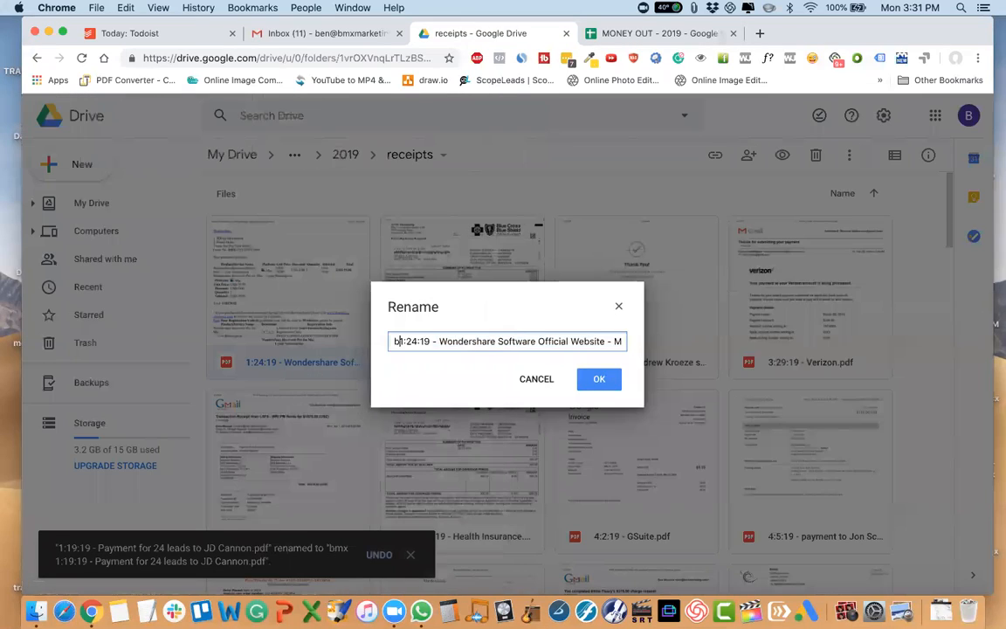
{"action": "key", "text": "Return"}
Rename the March health insurance receipt to "bmx 3:1:19 - Health Insurance.pdf".
{"action": "scroll", "coordinate": [258, 283], "scroll_direction": "up", "scroll_amount": 10}
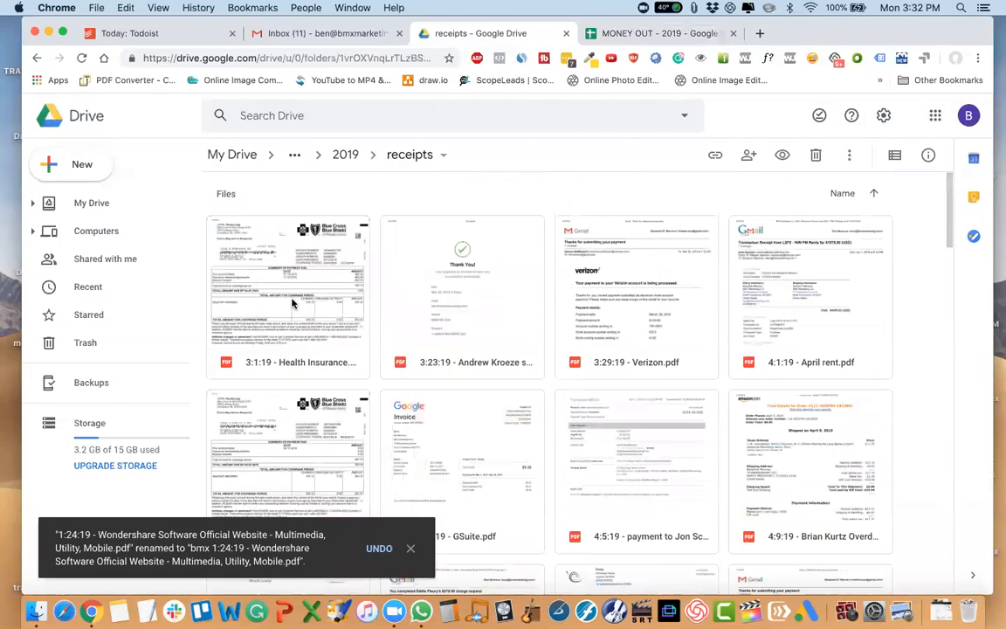
{"action": "right_click", "coordinate": [292, 303]}
{"action": "left_click", "coordinate": [374, 415]}
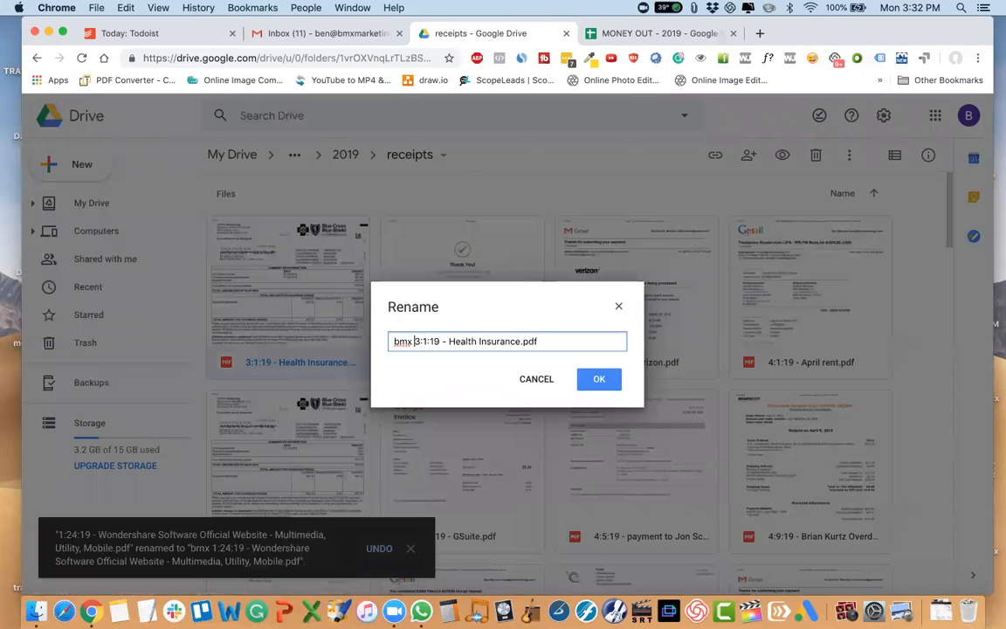
{"action": "key", "text": "Return"}
Add the prefix "bmx" before the date in the 3:23:19 systems call receipt's name.
{"action": "scroll", "coordinate": [308, 323], "scroll_direction": "up", "scroll_amount": 15}
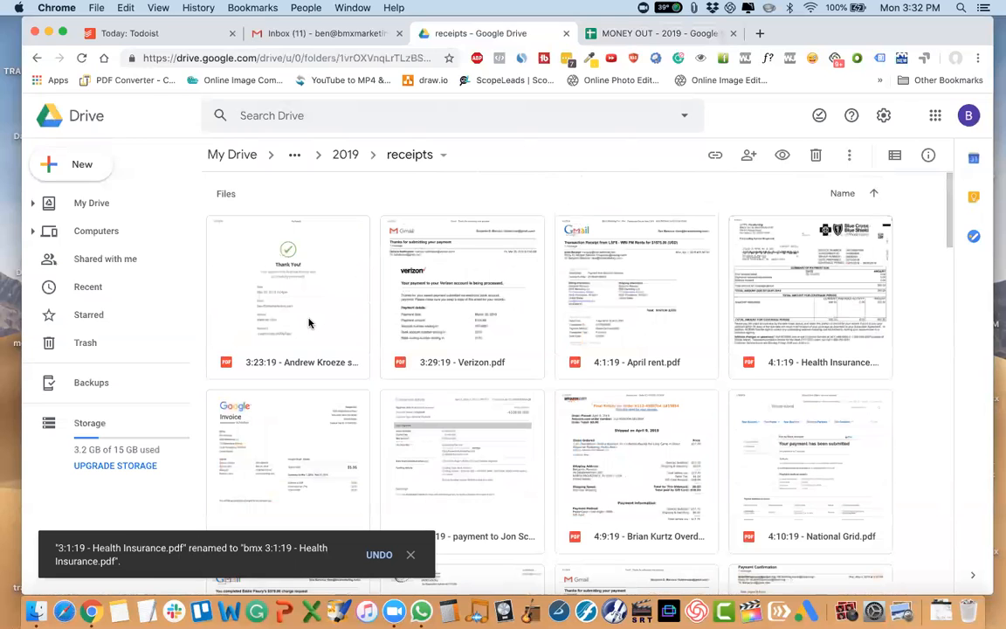
{"action": "right_click", "coordinate": [308, 323]}
{"action": "left_click", "coordinate": [359, 411]}
{"action": "type", "text": "bmx"}
{"action": "key", "text": "Return"}
Rename the March Verizon receipt to "bmx 3:29:19 - Verizon.pdf".
{"action": "scroll", "coordinate": [299, 273], "scroll_direction": "up", "scroll_amount": 10}
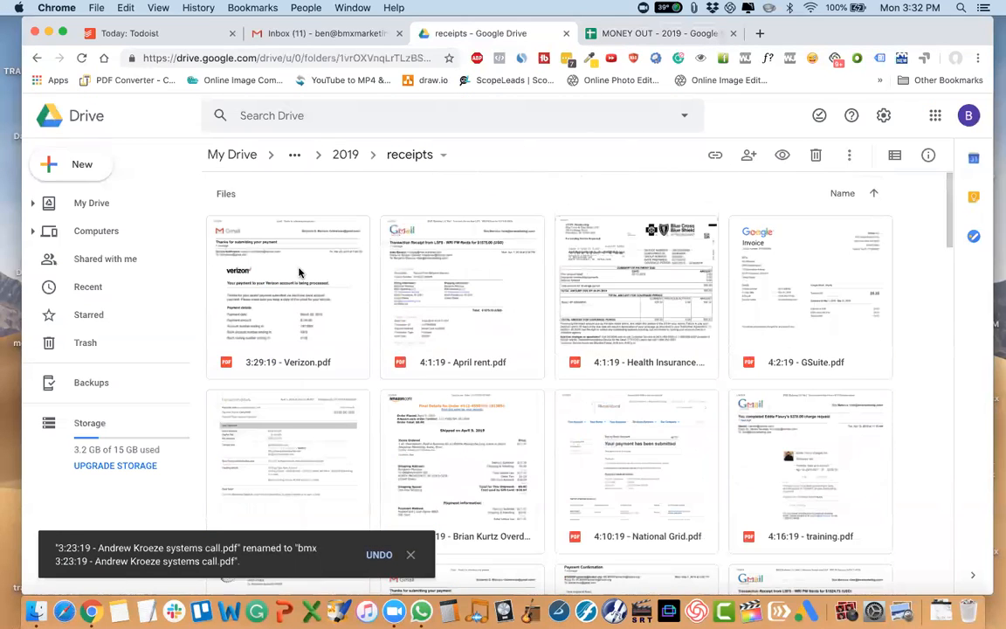
{"action": "right_click", "coordinate": [273, 334]}
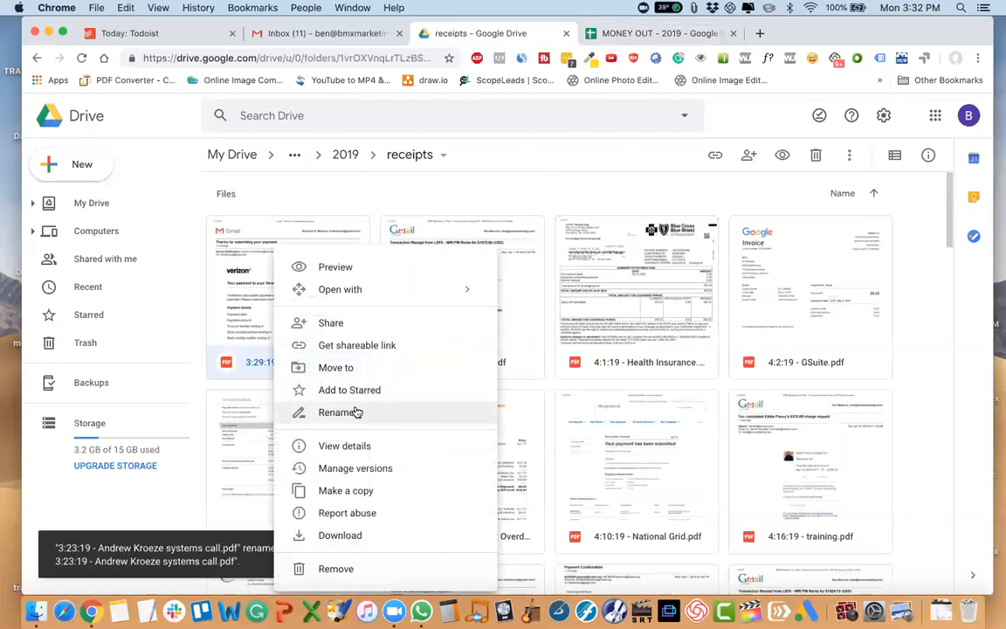
{"action": "left_click", "coordinate": [356, 411]}
{"action": "key", "text": "Left"}
{"action": "type", "text": "bmx"}
{"action": "key", "text": "Return"}
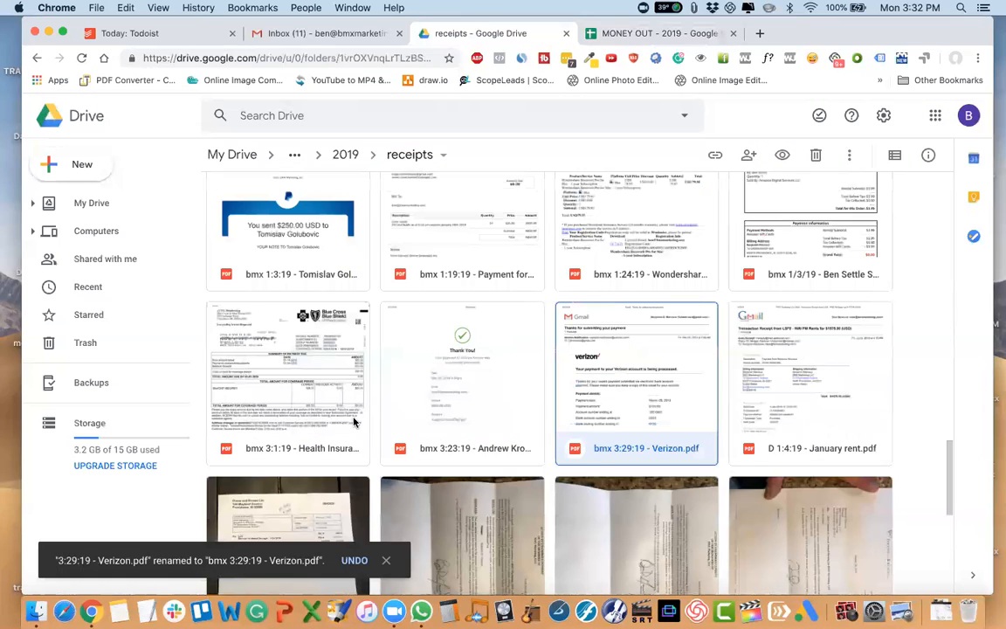
Rename the April rent receipt to "D 4:1:19 - April rent.pdf".
{"action": "scroll", "coordinate": [295, 390], "scroll_direction": "up", "scroll_amount": 10}
{"action": "right_click", "coordinate": [292, 337]}
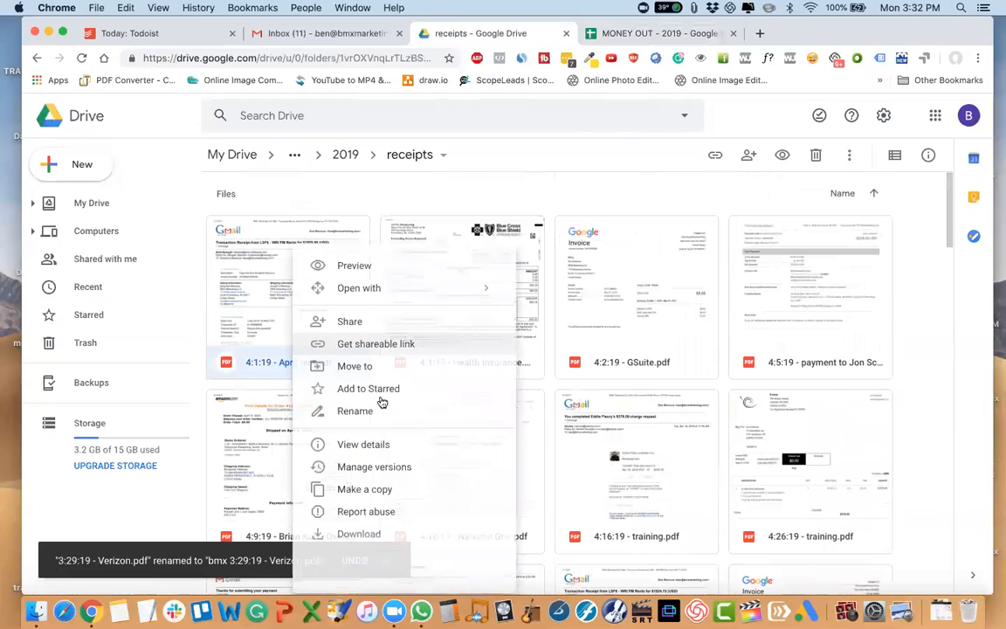
{"action": "left_click", "coordinate": [350, 414]}
{"action": "key", "text": "Left"}
{"action": "type", "text": "D"}
{"action": "key", "text": "Return"}
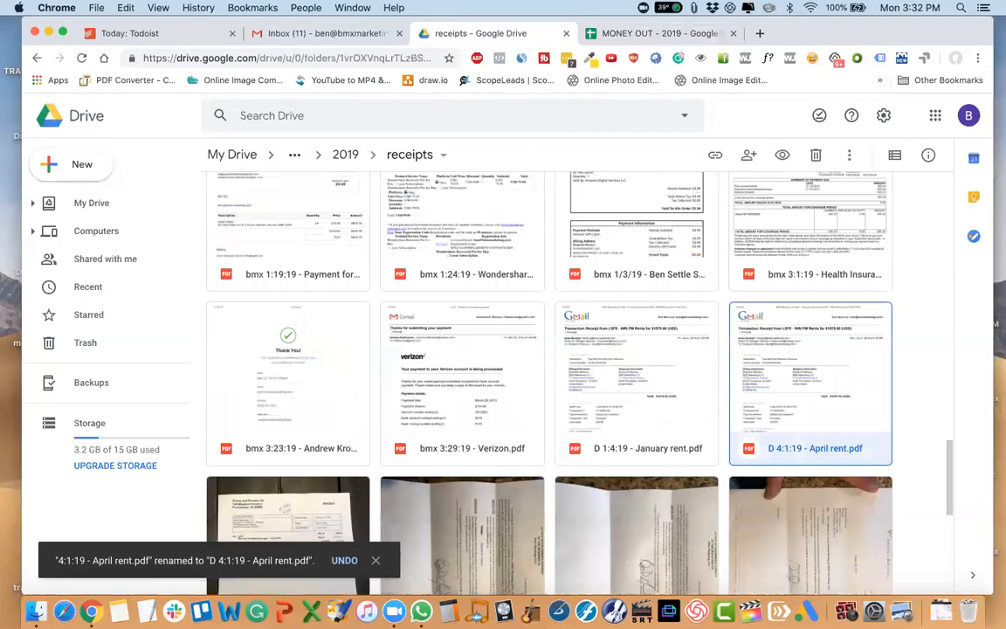
Rename the April health insurance receipt to "bmx 4:1:19 - Health Insurance.pdf".
{"action": "scroll", "coordinate": [300, 396], "scroll_direction": "up", "scroll_amount": 5}
{"action": "left_click", "coordinate": [314, 330]}
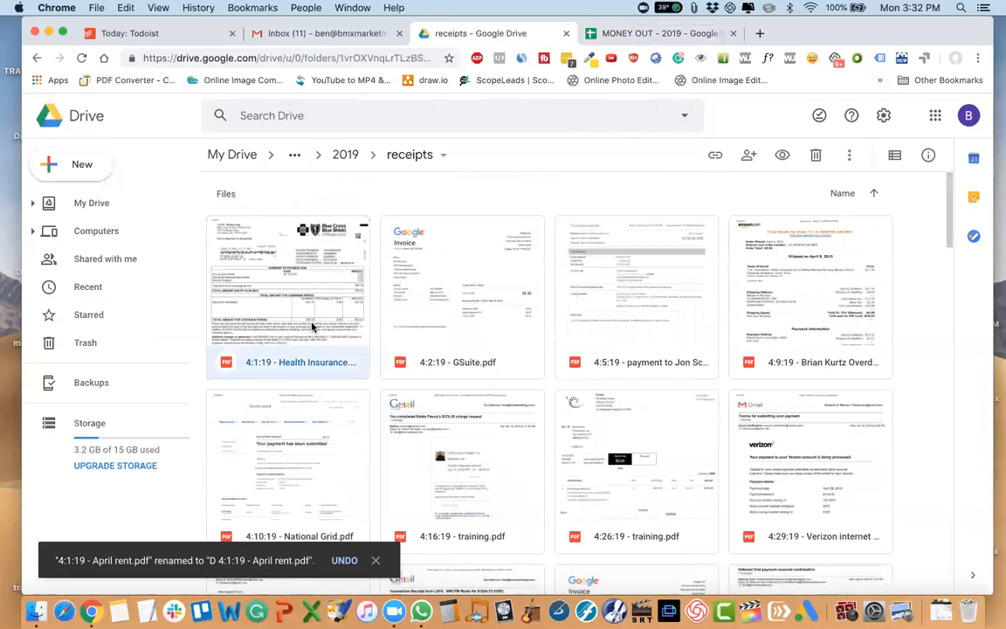
{"action": "right_click", "coordinate": [314, 329]}
{"action": "left_click", "coordinate": [384, 412]}
{"action": "key", "text": "Left"}
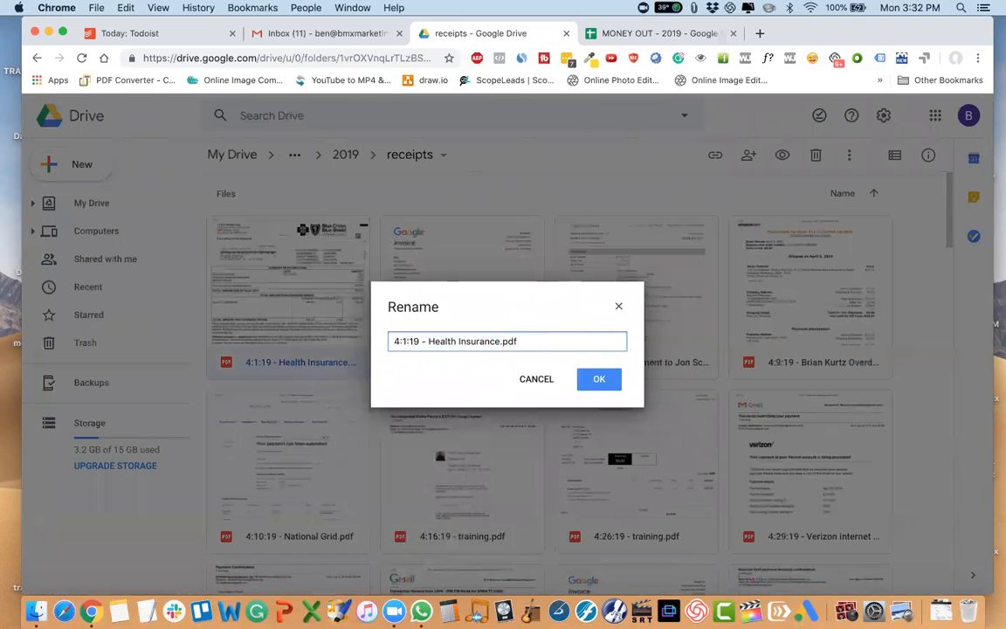
{"action": "type", "text": "bmx"}
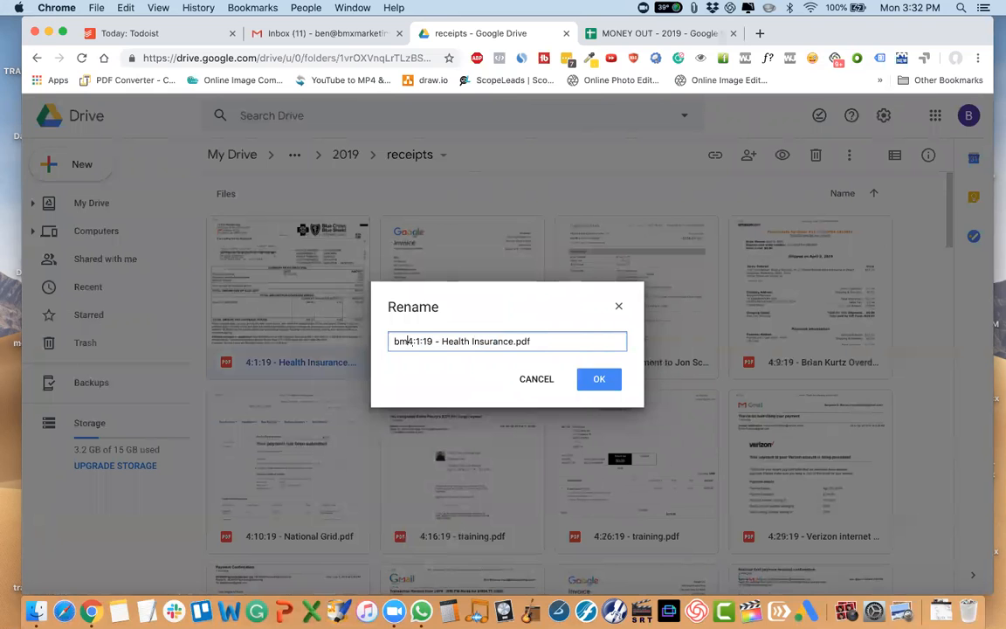
{"action": "key", "text": "Return"}
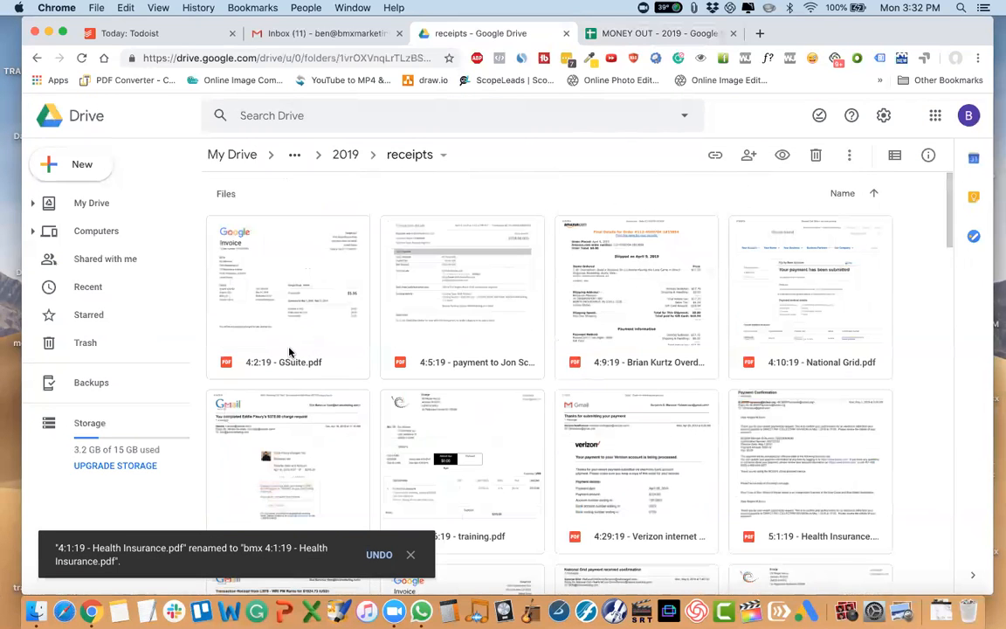
Rename the April GSuite receipt to "bmx 4:2:19 - GSuite.pdf".
{"action": "left_click", "coordinate": [290, 351]}
{"action": "right_click", "coordinate": [290, 352]}
{"action": "left_click", "coordinate": [342, 411]}
{"action": "key", "text": "Left"}
{"action": "type", "text": "bmx"}
{"action": "key", "text": "Return"}
Add the prefix "bmx" before the date in the 4:5:19 receipt for the March performance payment.
{"action": "left_click", "coordinate": [295, 332]}
{"action": "right_click", "coordinate": [296, 333]}
{"action": "left_click", "coordinate": [338, 411]}
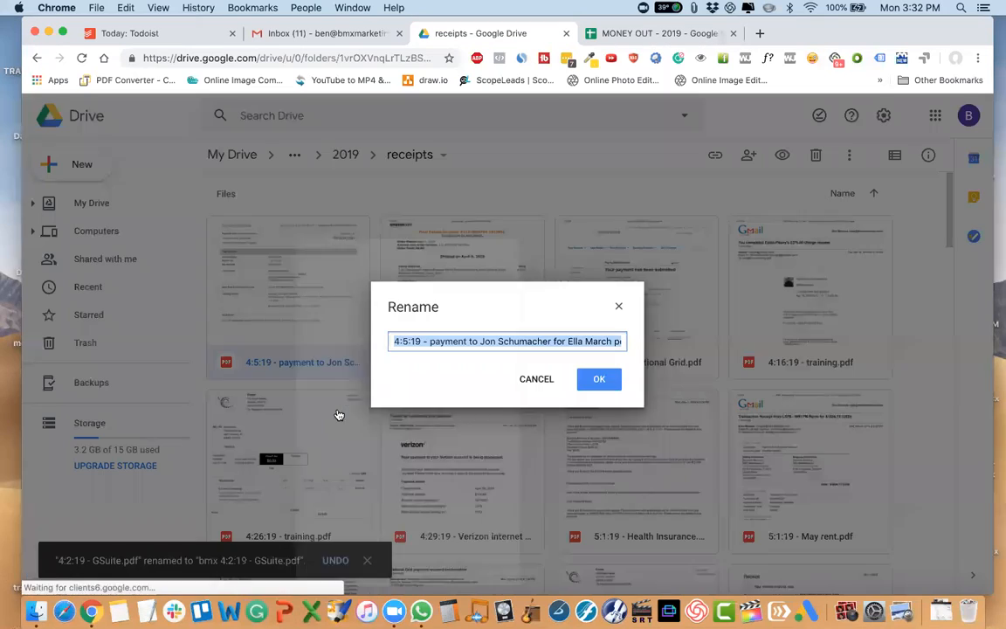
{"action": "key", "text": "Left"}
{"action": "type", "text": "bmx"}
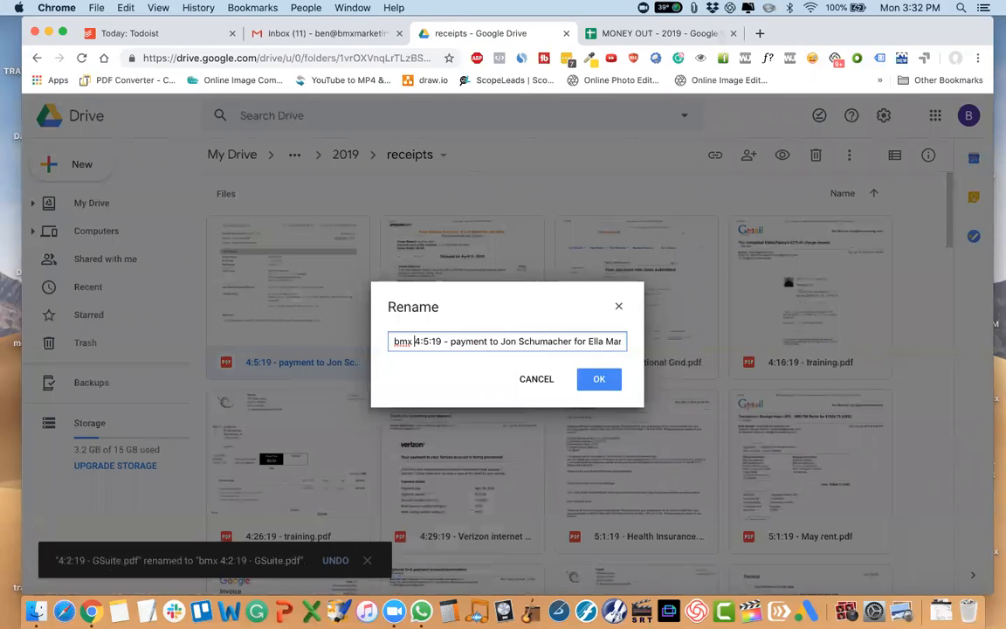
{"action": "key", "text": "Return"}
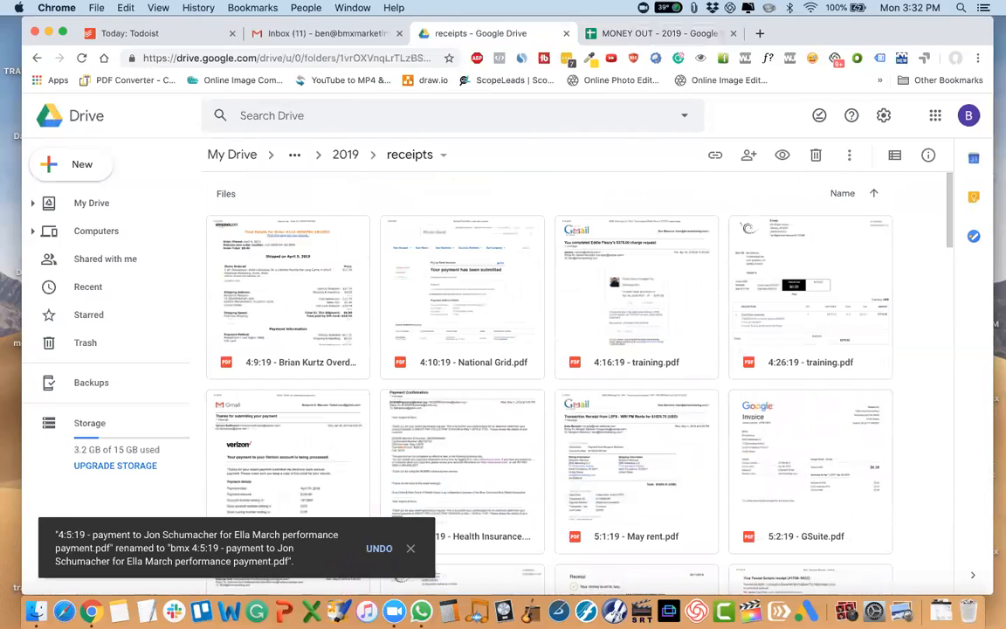
Add the prefix "bmx" before the date in the name of the 4:9:19 Overdeliver receipt.
{"action": "right_click", "coordinate": [296, 356]}
{"action": "left_click", "coordinate": [377, 414]}
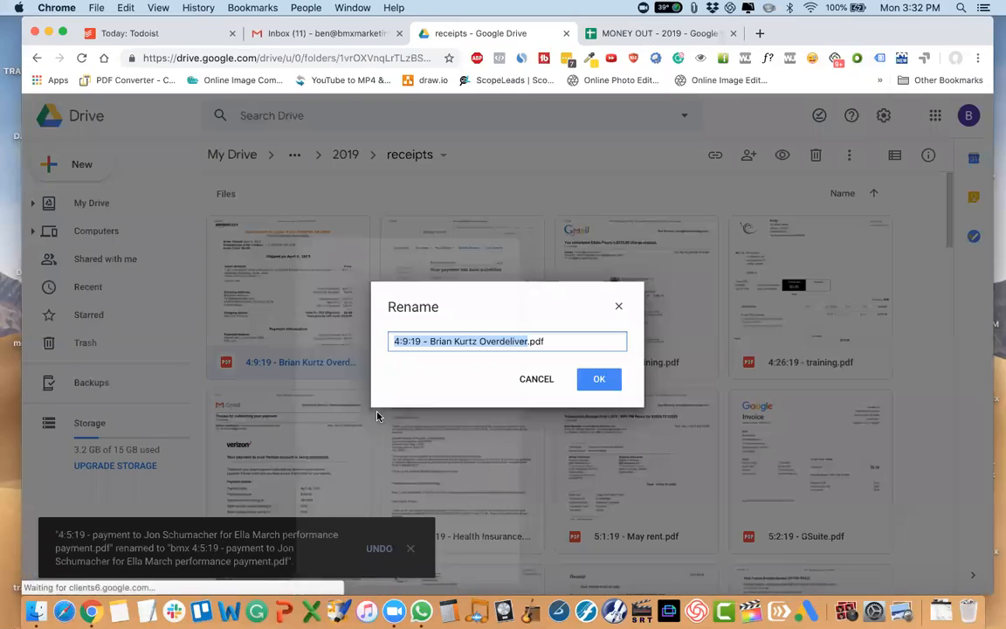
{"action": "type", "text": "bmx"}
{"action": "key", "text": "Return"}
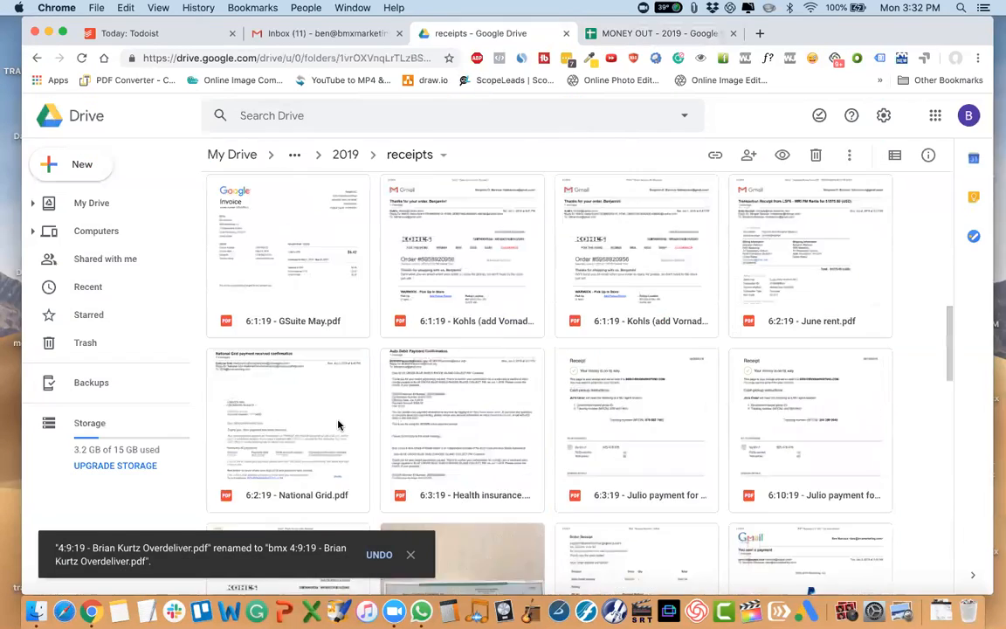
Rename the 4:10:19 National Grid receipt to "D 4:10:19 - National Grid.pdf".
{"action": "right_click", "coordinate": [296, 307]}
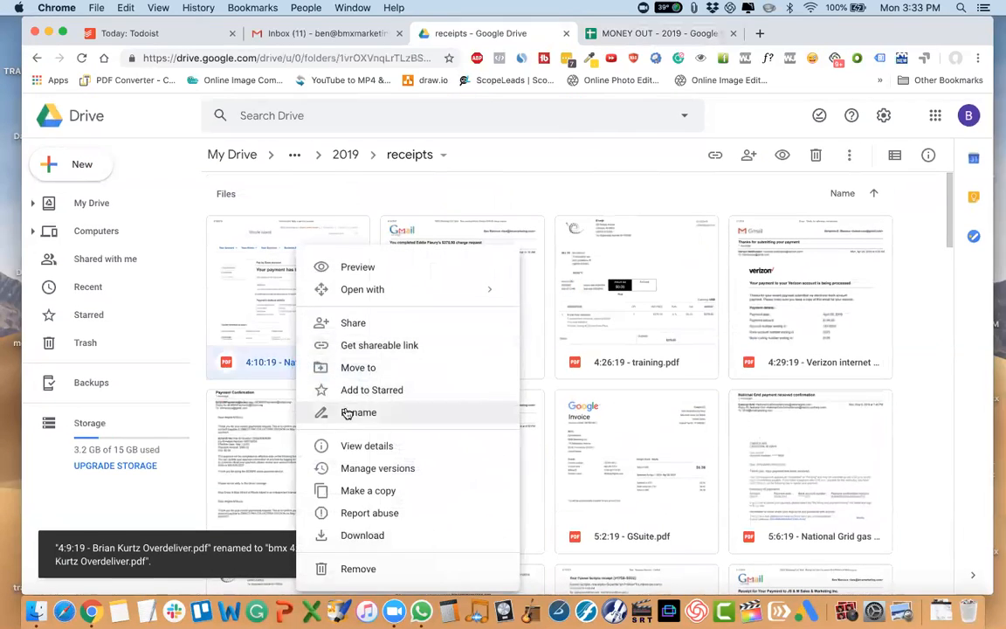
{"action": "left_click", "coordinate": [352, 473]}
{"action": "type", "text": "bmx 4:10:19 - National Grid.pdf"}
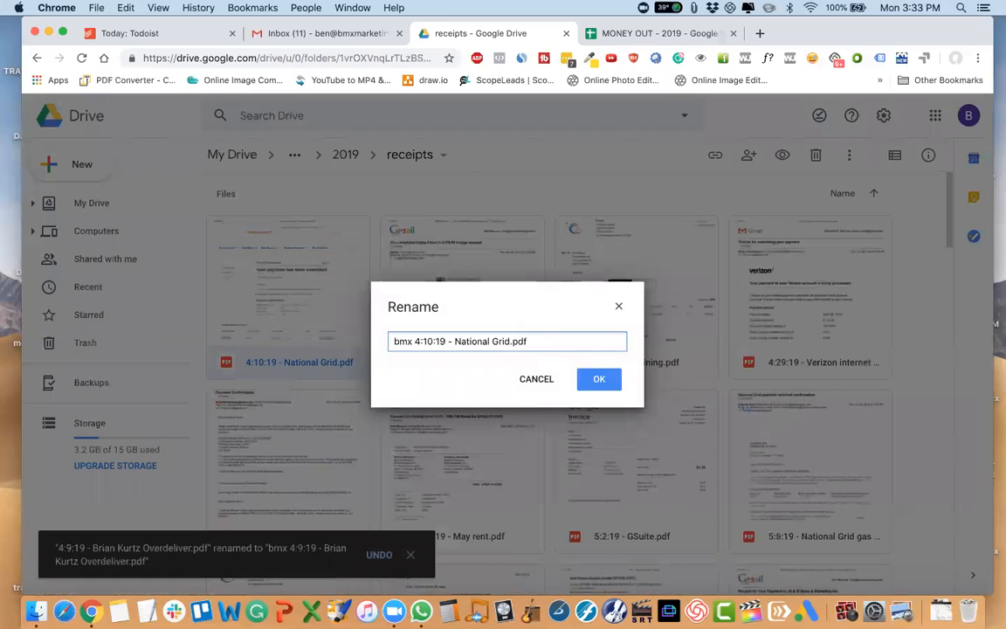
{"action": "key", "text": "BackSpace"}
{"action": "key", "text": "BackSpace"}
{"action": "key", "text": "BackSpace"}
{"action": "key", "text": "BackSpace"}
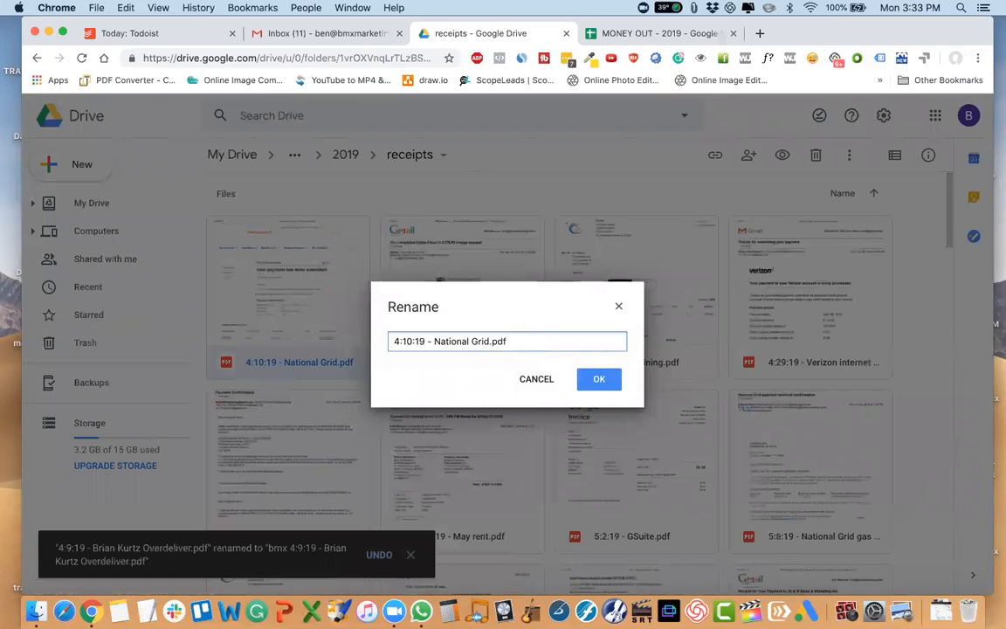
{"action": "type", "text": "ded"}
{"action": "key", "text": "BackSpace"}
{"action": "key", "text": "BackSpace"}
{"action": "key", "text": "BackSpace"}
{"action": "type", "text": "D"}
{"action": "key", "text": "Return"}
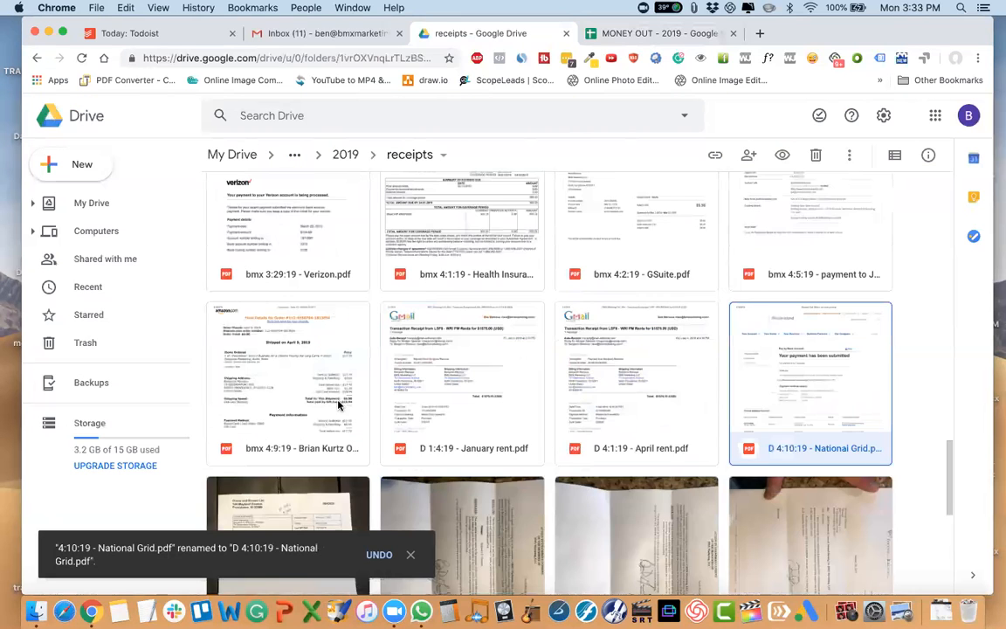
Rename the 4:16:19 training receipt to "training 4:16:19 - training.pdf".
{"action": "left_click", "coordinate": [274, 353]}
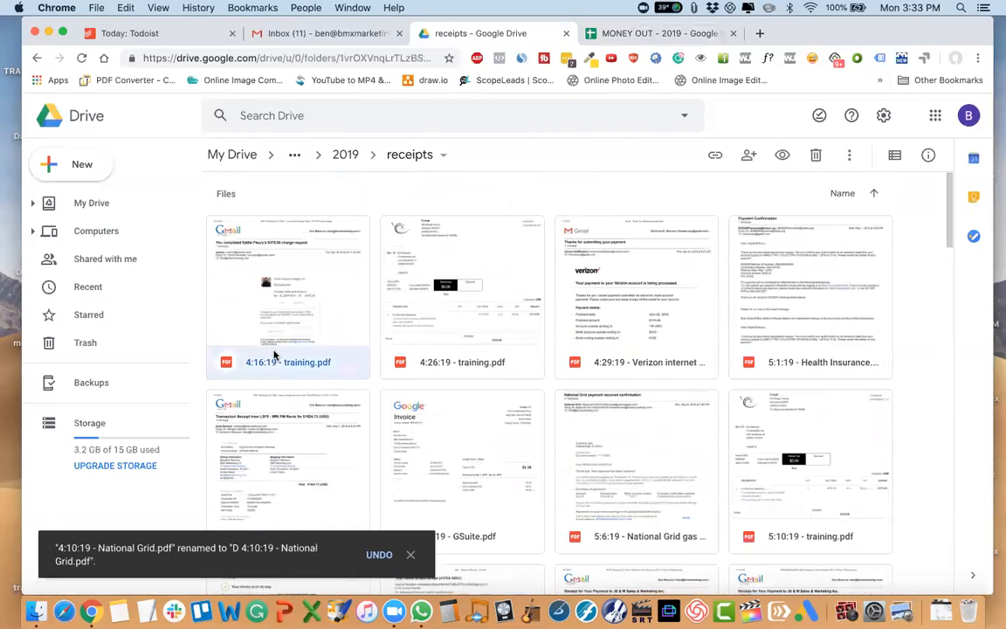
{"action": "right_click", "coordinate": [273, 353]}
{"action": "left_click", "coordinate": [336, 412]}
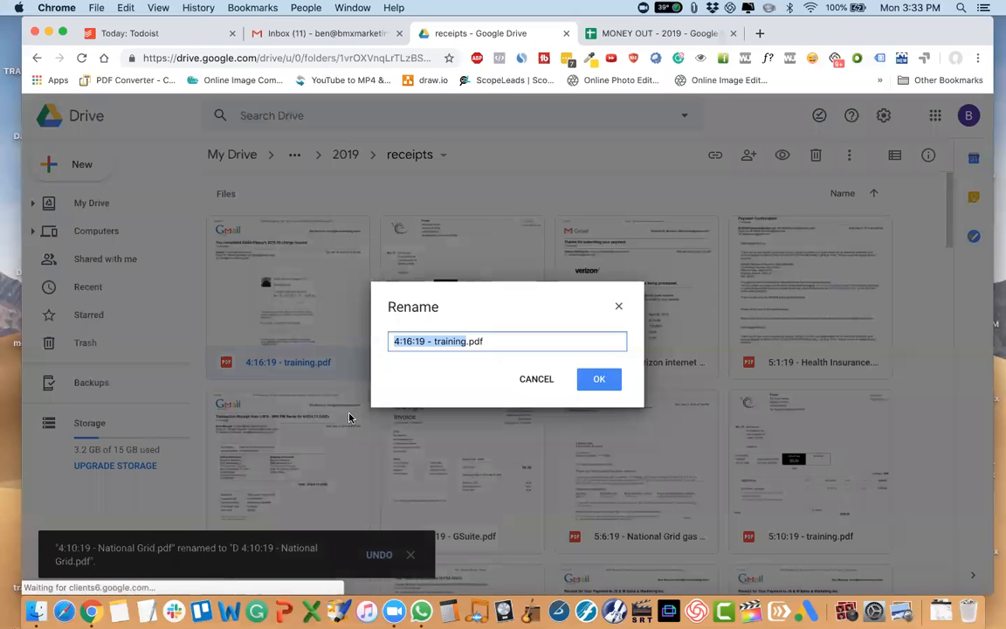
{"action": "key", "text": "Return"}
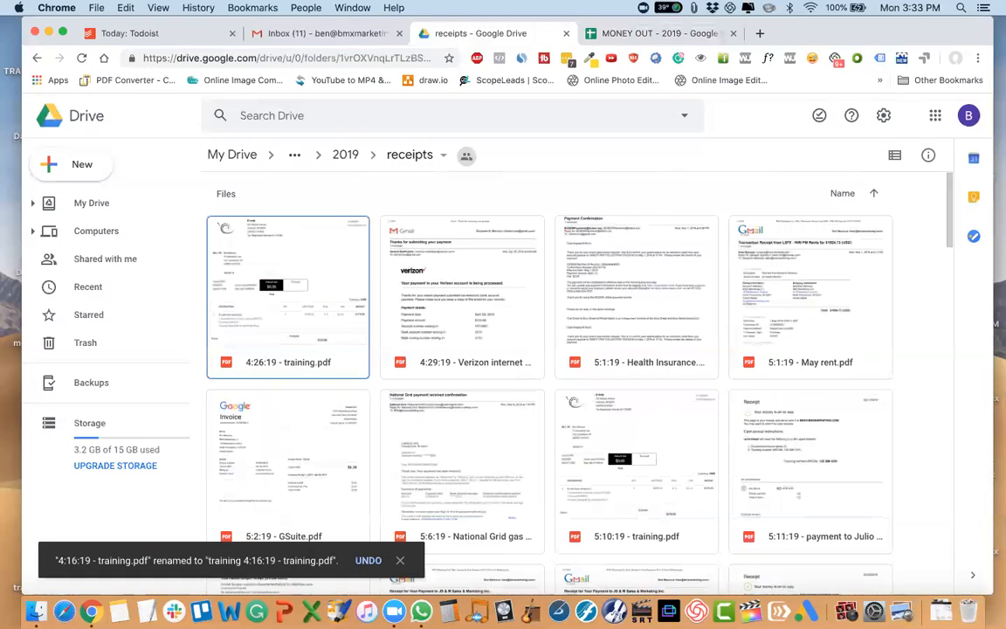
Rename the 4:26:19 training receipt to "training 4:26:19 - training.pdf".
{"action": "right_click", "coordinate": [310, 359]}
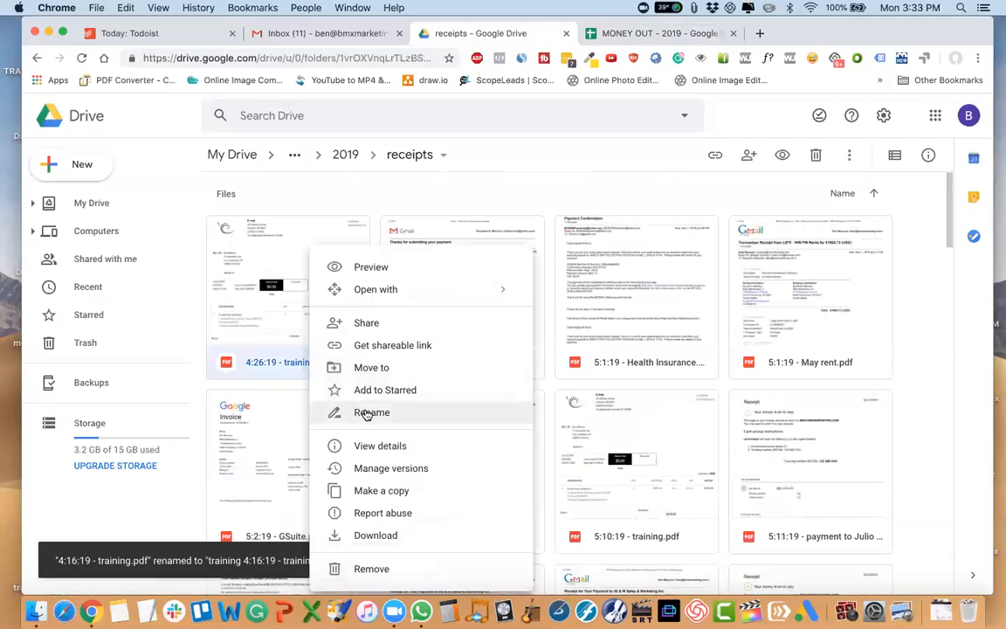
{"action": "left_click", "coordinate": [428, 412]}
{"action": "key", "text": "Up"}
{"action": "type", "text": "training"}
{"action": "key", "text": "Return"}
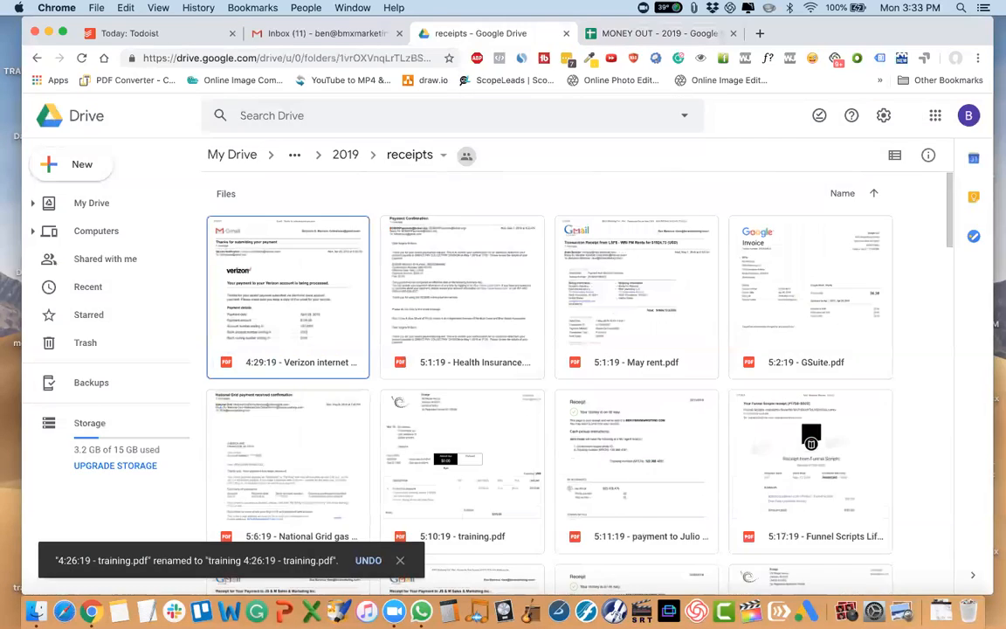
Rename the 4:29:19 Verizon receipt to "bmx 4:29:19 - Verizon internet and cable.pdf".
{"action": "right_click", "coordinate": [236, 332]}
{"action": "left_click", "coordinate": [297, 413]}
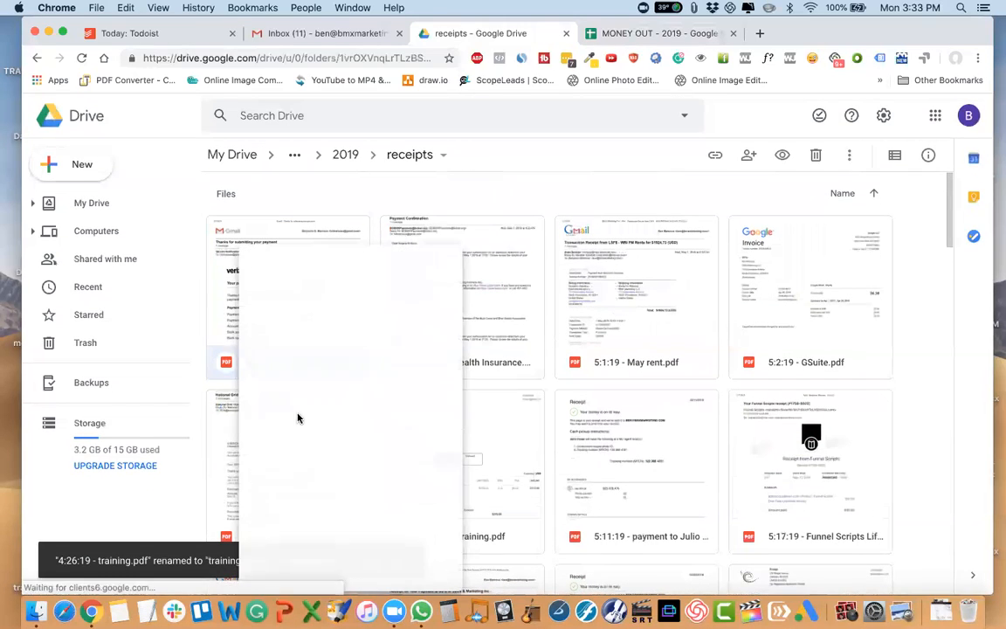
{"action": "key", "text": "Up"}
{"action": "type", "text": "bmx"}
{"action": "key", "text": "Return"}
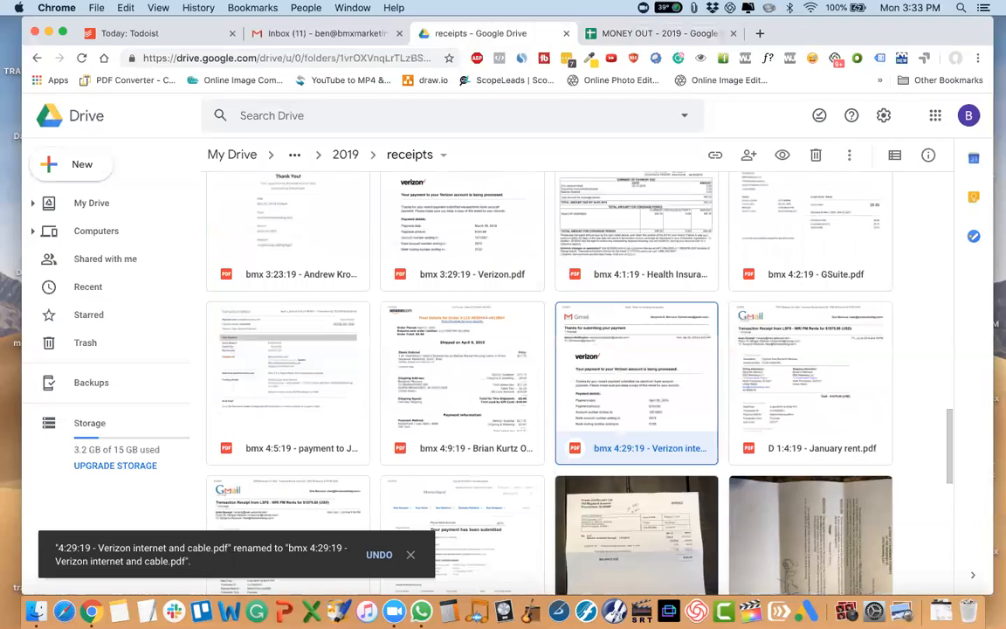
Rename the May health insurance receipt to "bmx 5:1:19 - Health Insurance.pdf".
{"action": "right_click", "coordinate": [300, 344]}
{"action": "left_click", "coordinate": [357, 412]}
{"action": "key", "text": "Up"}
{"action": "type", "text": "bmx"}
{"action": "key", "text": "Return"}
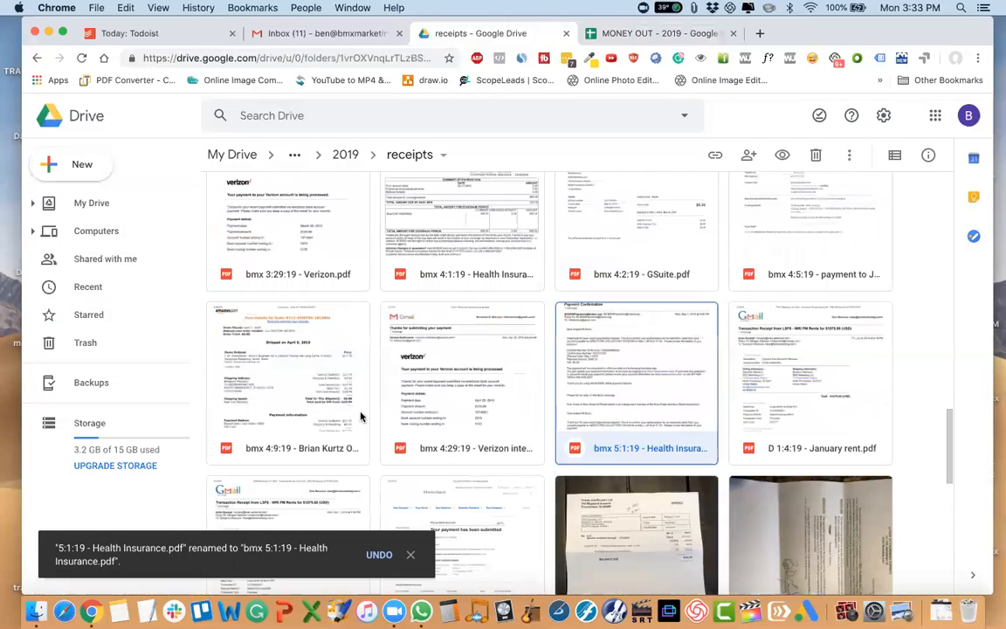
Rename the May rent receipt to "D 5:1:19 - May rent.pdf".
{"action": "left_click", "coordinate": [316, 354]}
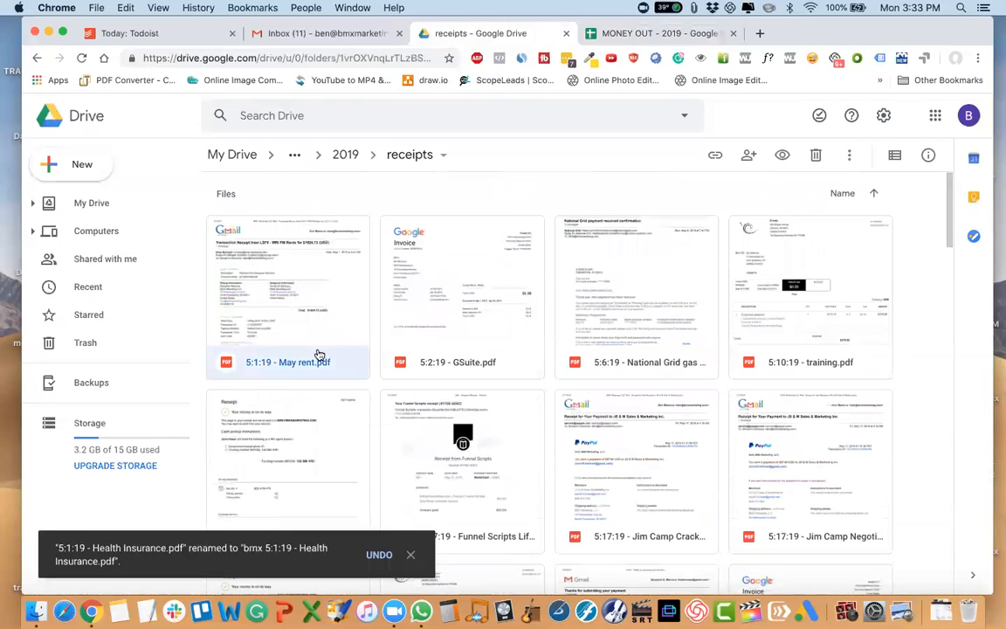
{"action": "right_click", "coordinate": [318, 353]}
{"action": "left_click", "coordinate": [441, 413]}
{"action": "key", "text": "Up"}
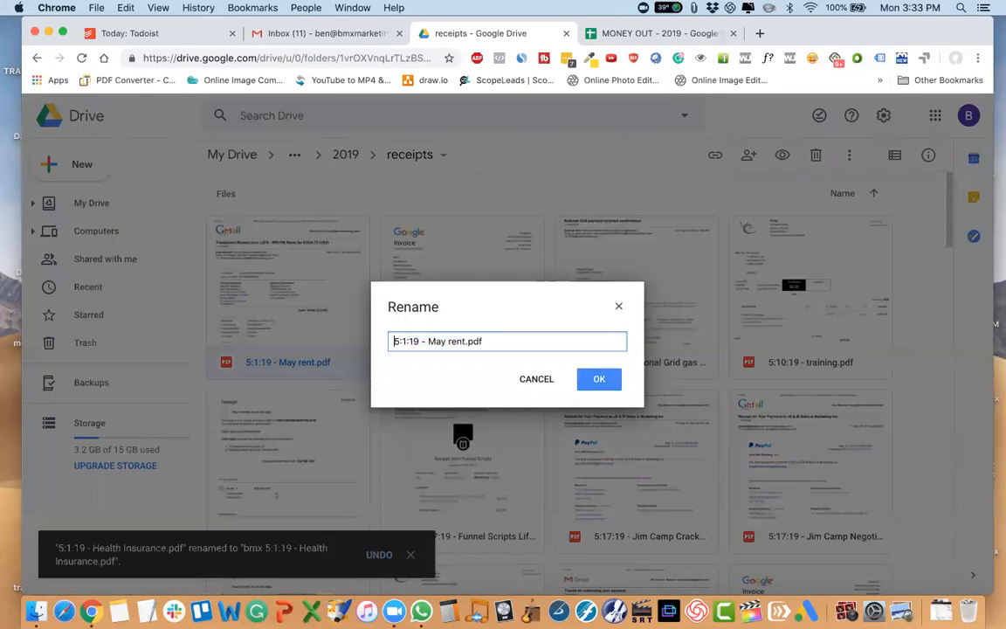
{"action": "type", "text": "b"}
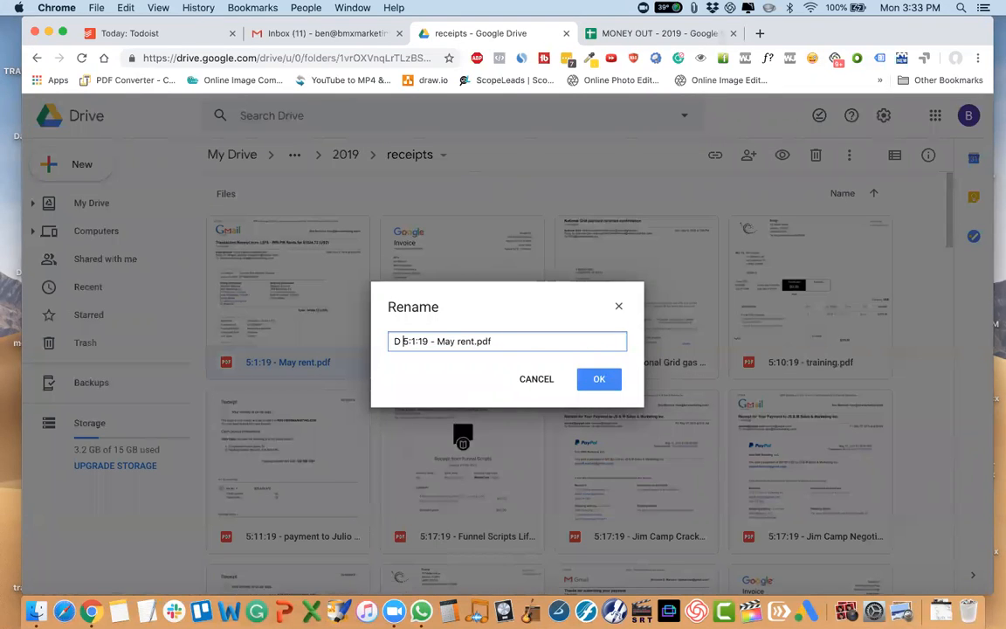
{"action": "key", "text": "Return"}
Rename the 5:2:19 GSuite receipt to "bmx 5:2:19 - GSuite.pdf".
{"action": "scroll", "coordinate": [288, 393], "scroll_direction": "up", "scroll_amount": 15}
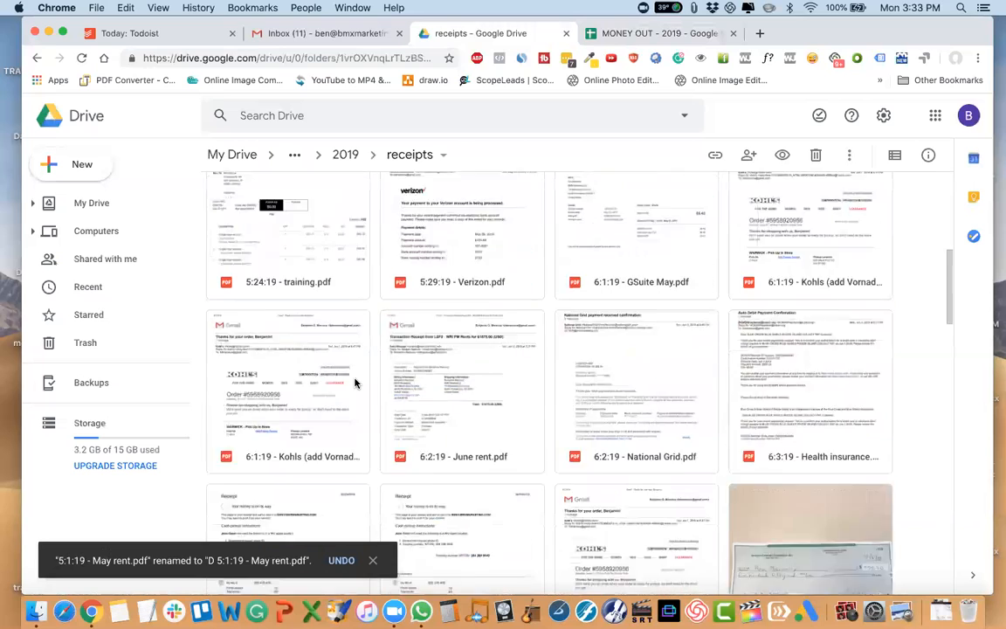
{"action": "right_click", "coordinate": [284, 321]}
{"action": "left_click", "coordinate": [370, 413]}
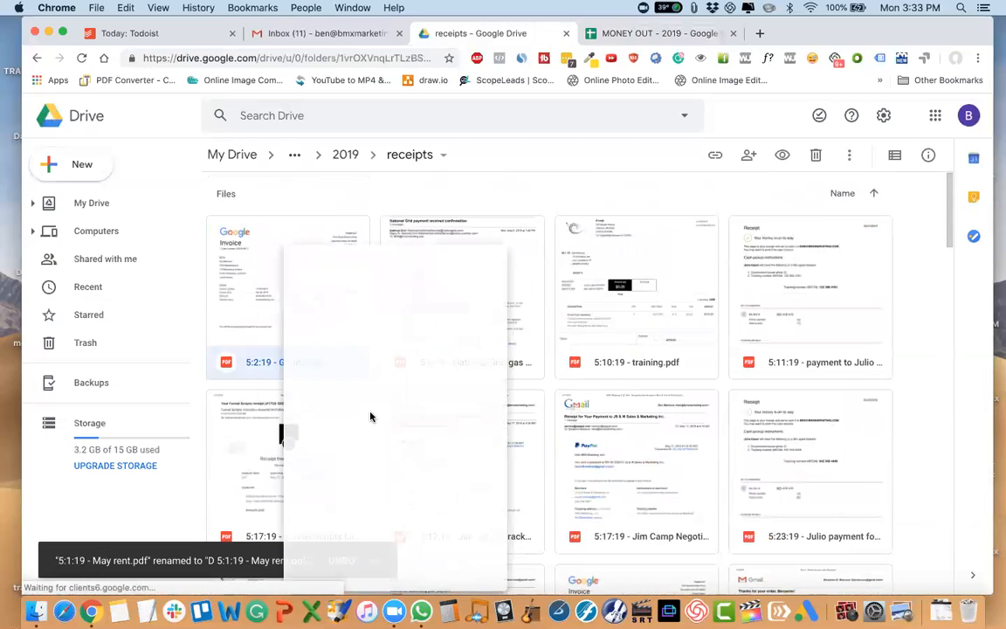
{"action": "key", "text": "Home"}
{"action": "type", "text": "bmx"}
{"action": "key", "text": "Return"}
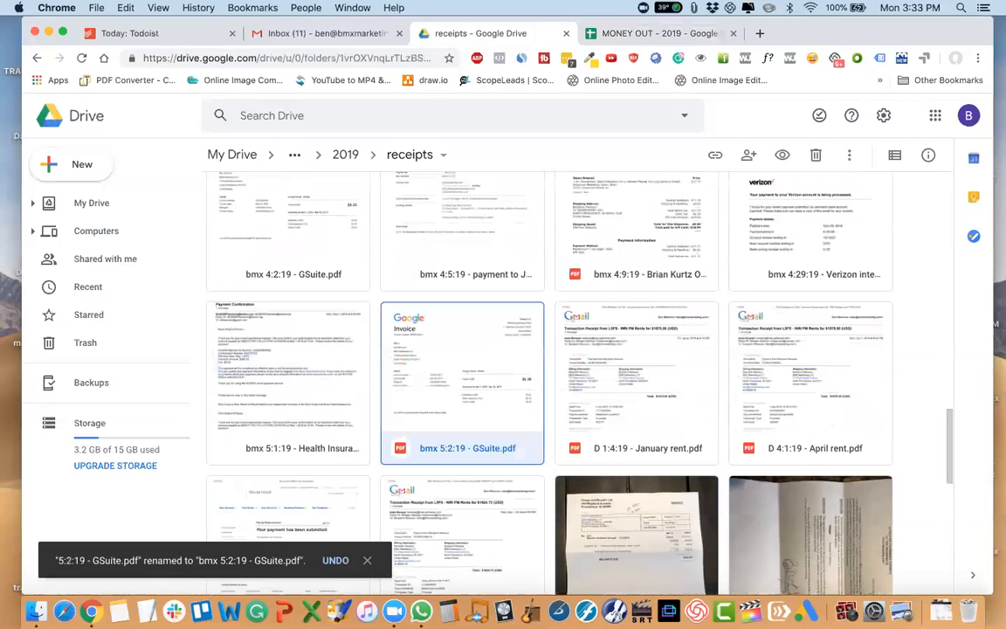
Rename the 5:6:19 National Grid receipt to "D 5:6:19 - National Grid gas and electric April 2019.pdf".
{"action": "scroll", "coordinate": [274, 353], "scroll_direction": "up", "scroll_amount": 10}
{"action": "right_click", "coordinate": [274, 352]}
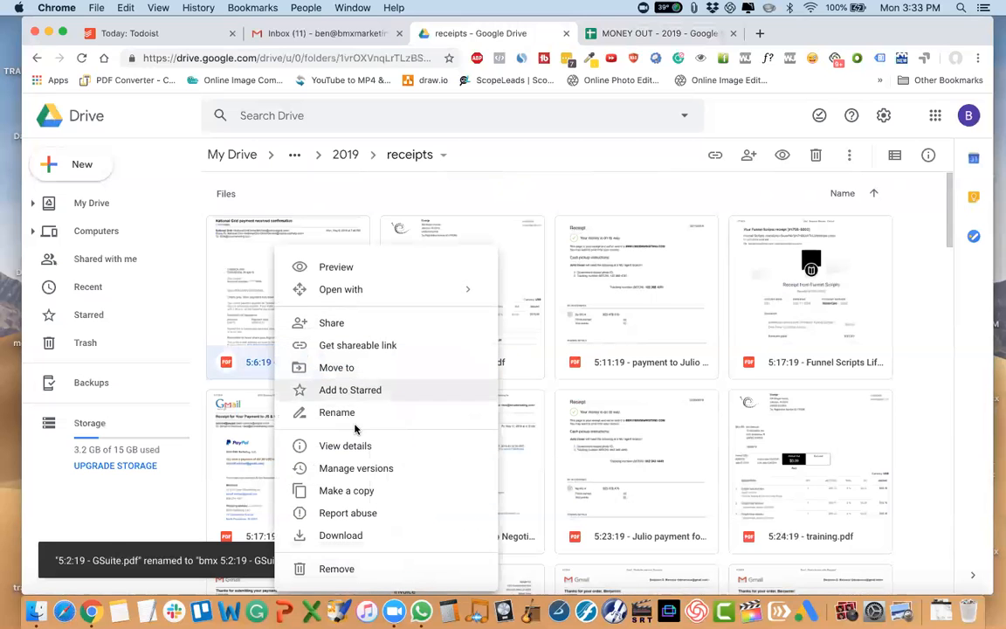
{"action": "left_click", "coordinate": [359, 413]}
{"action": "key", "text": "Home"}
{"action": "type", "text": "D"}
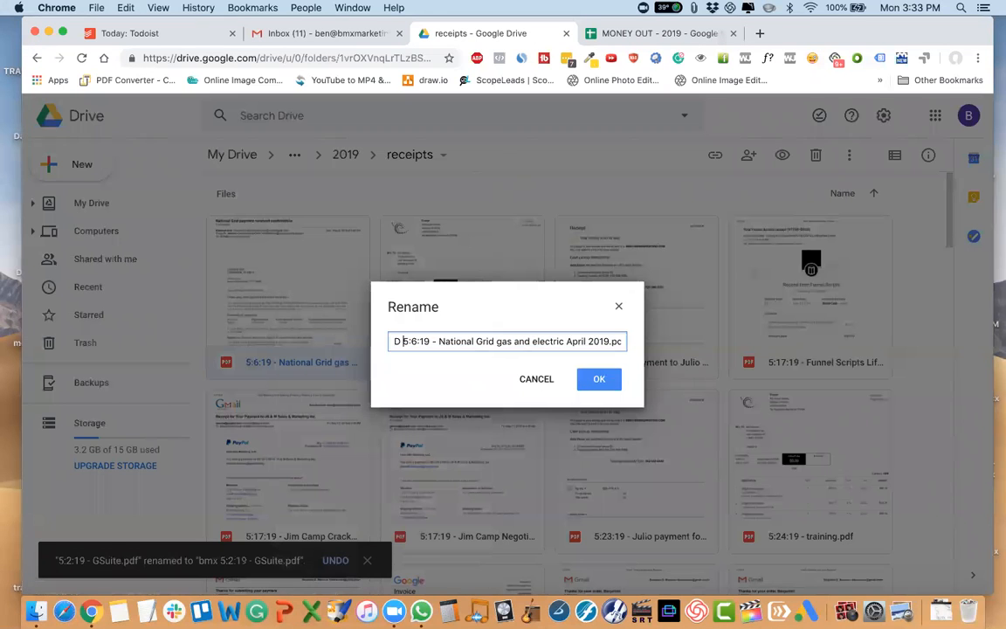
{"action": "key", "text": "Return"}
Rename the 5:10:19 training receipt to "training 5:10:19 - training.pdf".
{"action": "scroll", "coordinate": [276, 375], "scroll_direction": "up", "scroll_amount": 10}
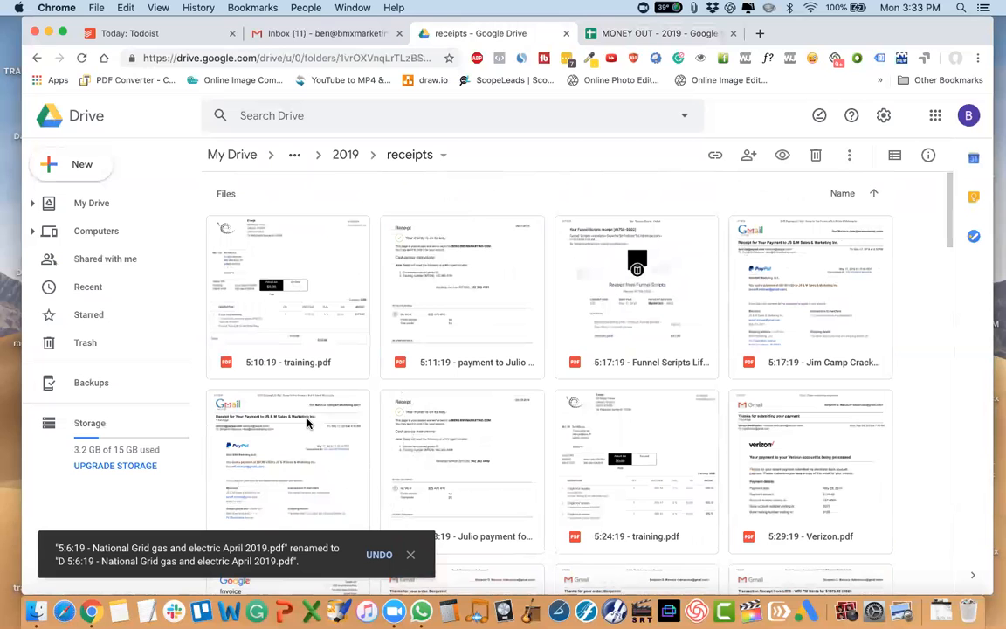
{"action": "right_click", "coordinate": [296, 362]}
{"action": "left_click", "coordinate": [381, 416]}
{"action": "key", "text": "Home"}
{"action": "type", "text": "train"}
{"action": "key", "text": "Return"}
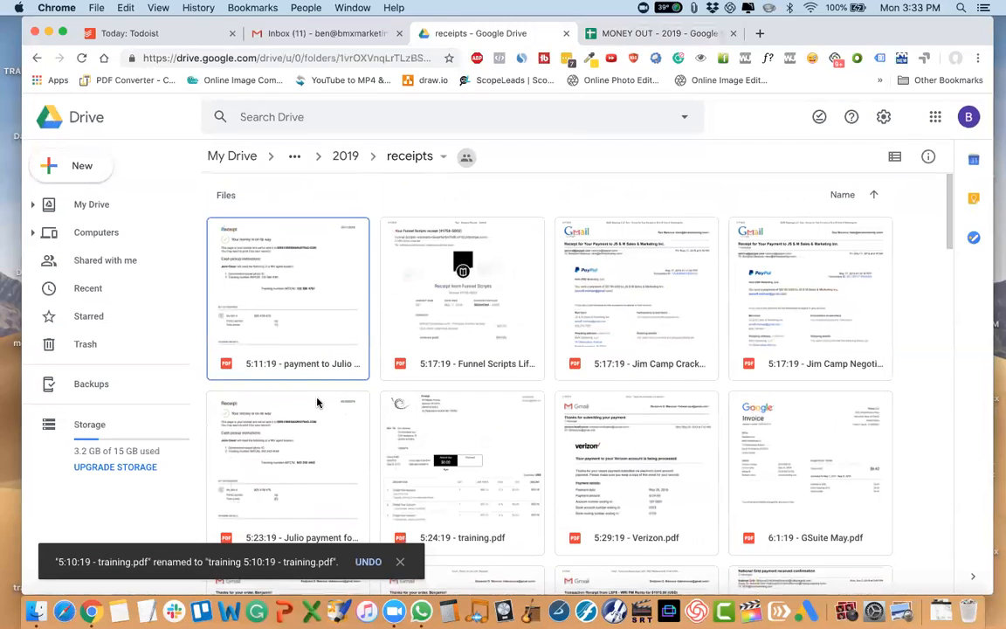
Add the prefix "bmx" before the date in the 5:11:19 payment receipt for the week of 5:6 - 5:12.
{"action": "right_click", "coordinate": [314, 361]}
{"action": "left_click", "coordinate": [359, 412]}
{"action": "key", "text": "Home"}
{"action": "type", "text": "bmx"}
{"action": "key", "text": "Return"}
Rename the Funnel Scripts receipt to "bmx 5:17:19 - Funnel Scripts Lifetime Access.pdf".
{"action": "scroll", "coordinate": [364, 408], "scroll_direction": "up", "scroll_amount": 12}
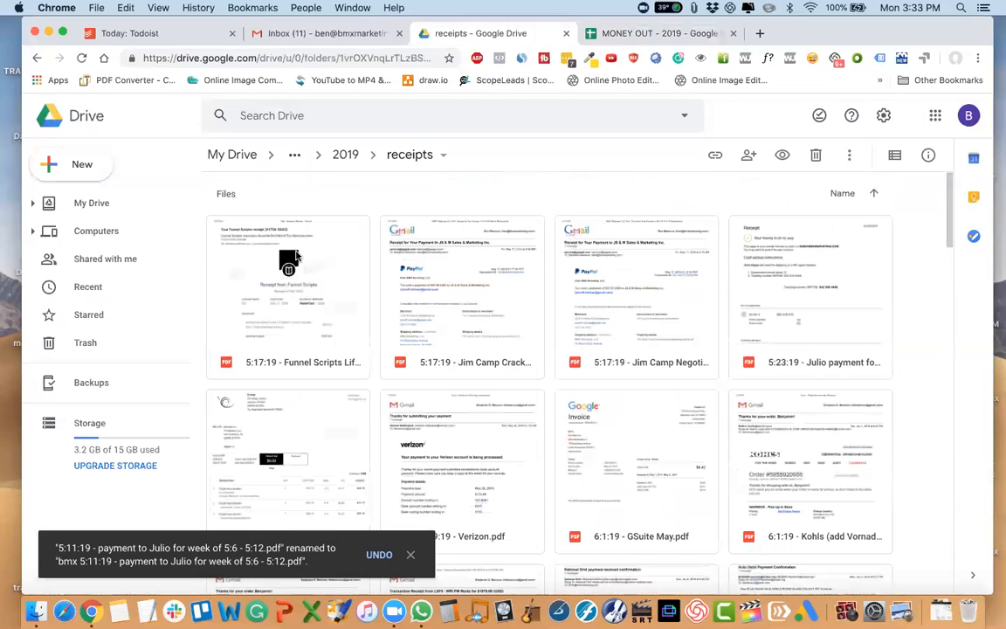
{"action": "right_click", "coordinate": [297, 329]}
{"action": "left_click", "coordinate": [359, 411]}
{"action": "key", "text": "Home"}
{"action": "type", "text": "bmx"}
{"action": "key", "text": "Return"}
Add the prefix "bmx" before the date in the name of the 5:17:19 Crackerjack receipt.
{"action": "scroll", "coordinate": [270, 374], "scroll_direction": "up", "scroll_amount": 10}
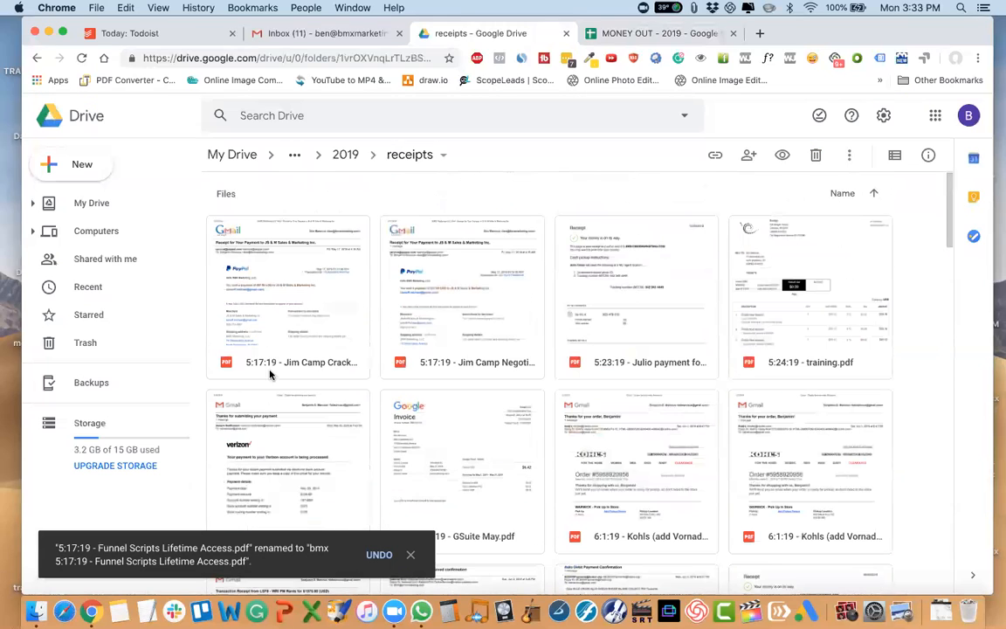
{"action": "right_click", "coordinate": [257, 324]}
{"action": "left_click", "coordinate": [342, 420]}
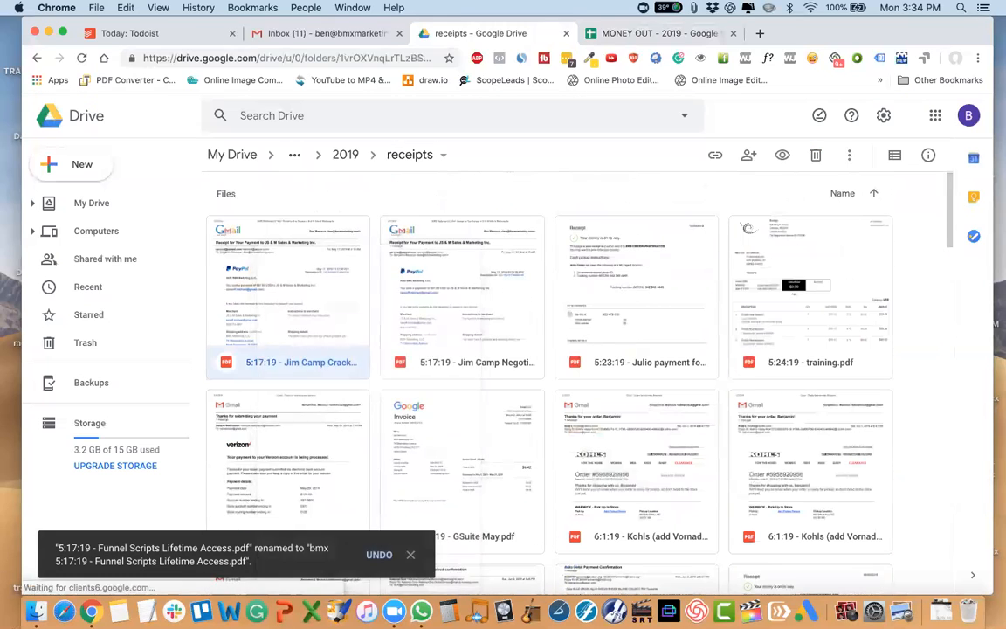
{"action": "key", "text": "Home"}
{"action": "type", "text": "bmx"}
{"action": "key", "text": "Return"}
Add the prefix "bmx" before the date in the name of the 5:17:19 Negotiation method receipt.
{"action": "scroll", "coordinate": [309, 393], "scroll_direction": "up", "scroll_amount": 10}
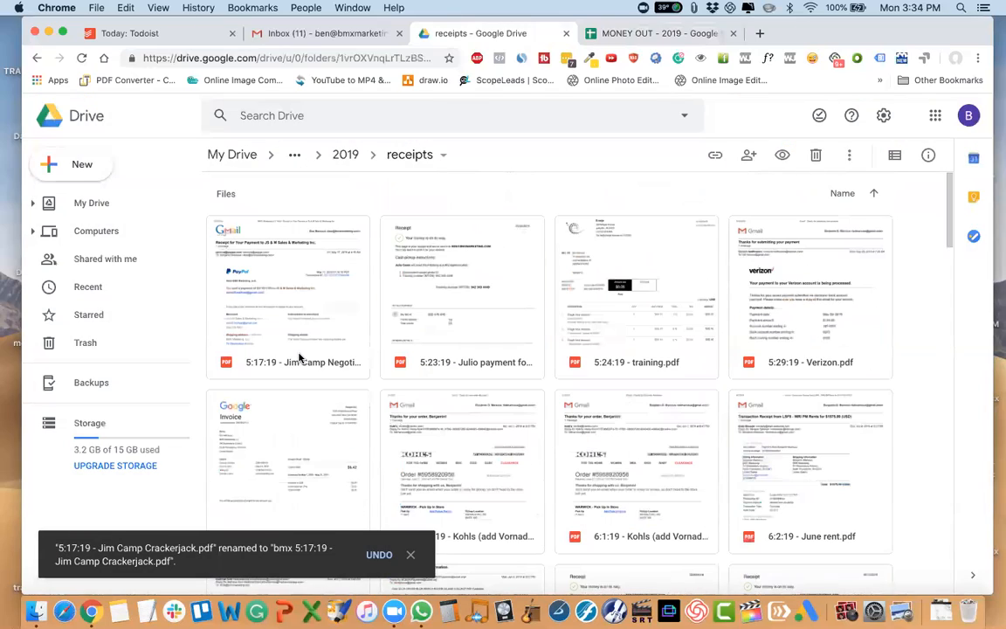
{"action": "right_click", "coordinate": [299, 358]}
{"action": "left_click", "coordinate": [349, 416]}
{"action": "key", "text": "Home"}
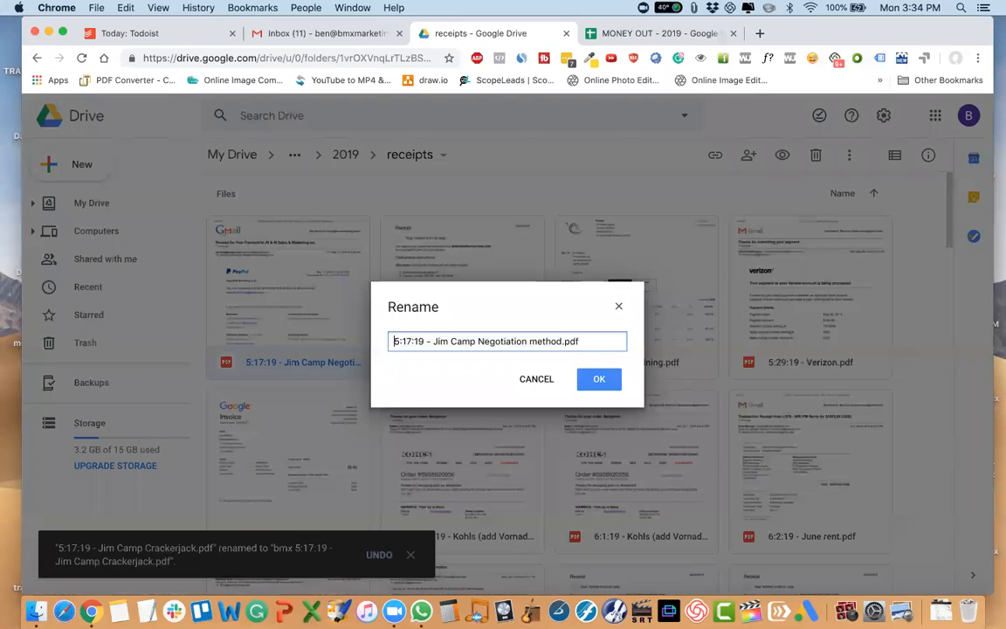
{"action": "key", "text": "Return"}
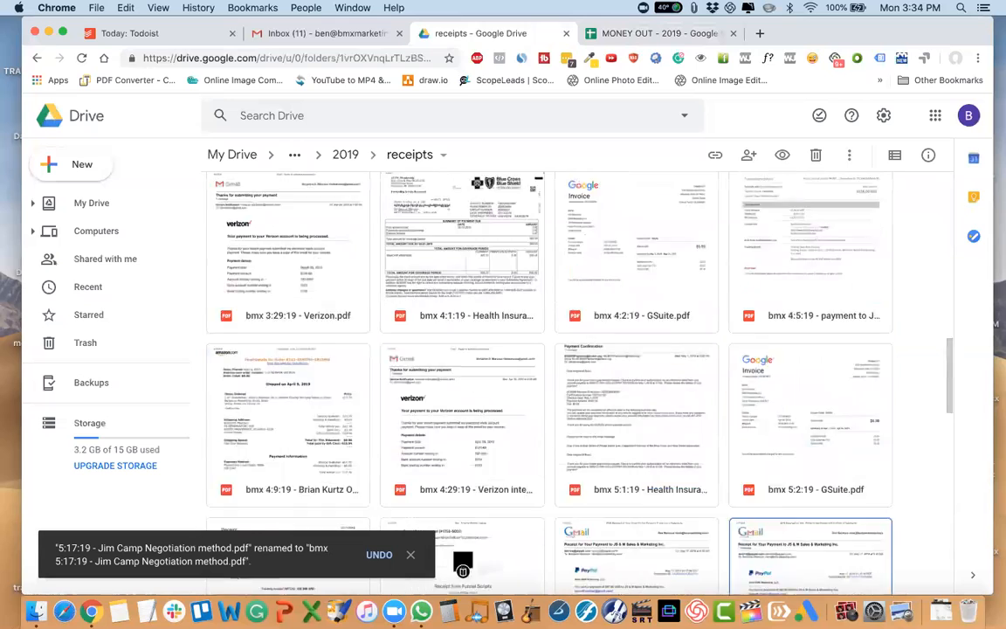
Add the prefix "bmx" before the date in the 5:23:19 payment receipt for the week of 5:13 - 5:19.
{"action": "right_click", "coordinate": [324, 329]}
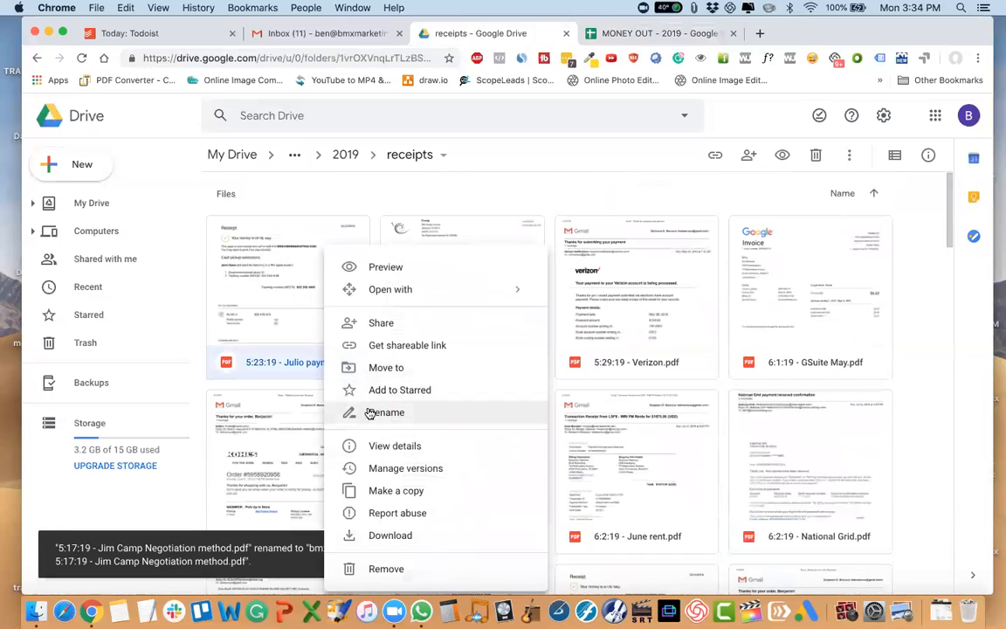
{"action": "left_click", "coordinate": [370, 413]}
{"action": "key", "text": "Home"}
{"action": "type", "text": "bmx"}
{"action": "key", "text": "Return"}
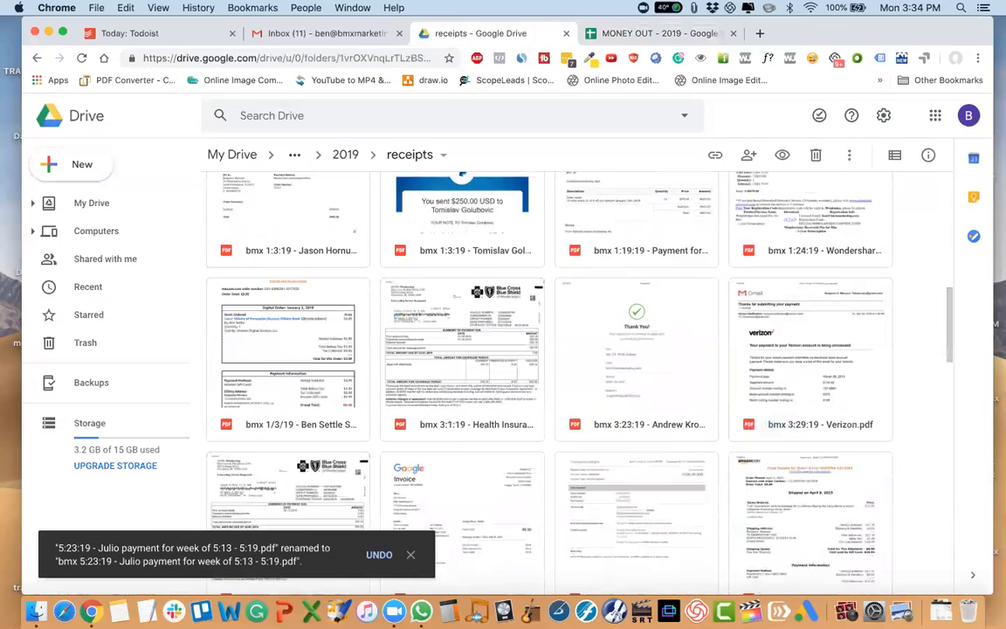
Rename the 5:24:19 training receipt to "training 5:24:19 - training.pdf".
{"action": "right_click", "coordinate": [321, 346]}
{"action": "left_click", "coordinate": [382, 410]}
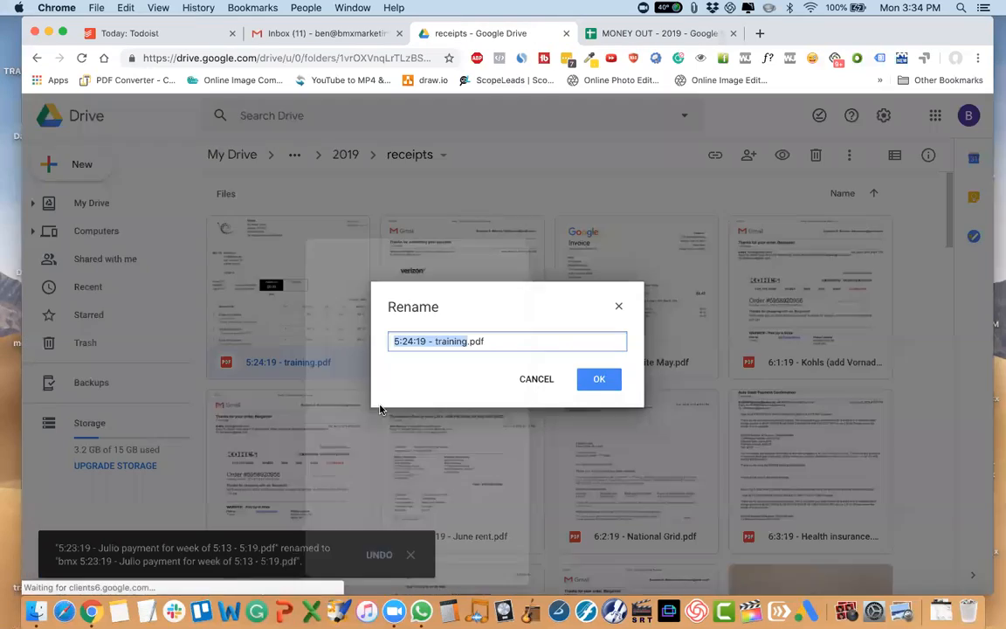
{"action": "key", "text": "Home"}
{"action": "type", "text": "training"}
{"action": "key", "text": "Return"}
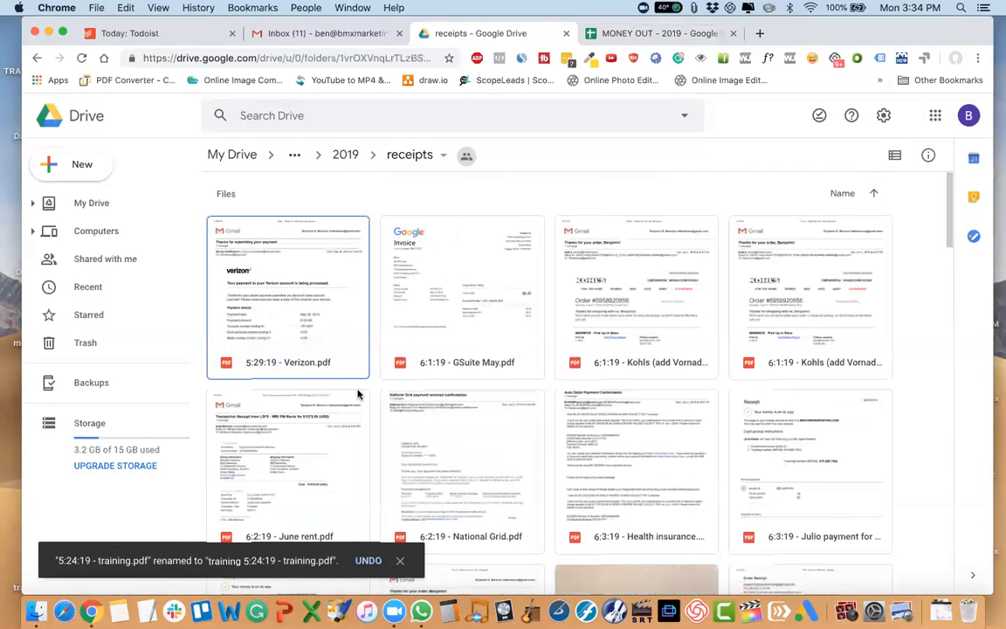
Rename the 5:29:19 Verizon receipt to "bmx 5:29:19 - Verizon.pdf".
{"action": "right_click", "coordinate": [321, 343]}
{"action": "left_click", "coordinate": [374, 411]}
{"action": "key", "text": "Home"}
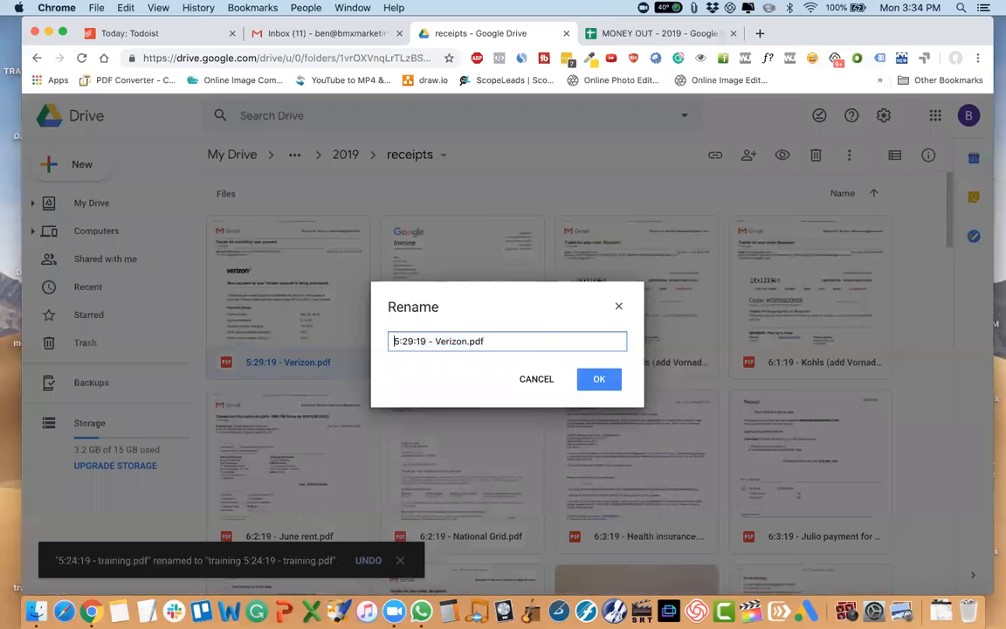
{"action": "key", "text": "Return"}
{"action": "scroll", "coordinate": [366, 386], "scroll_direction": "up", "scroll_amount": 10}
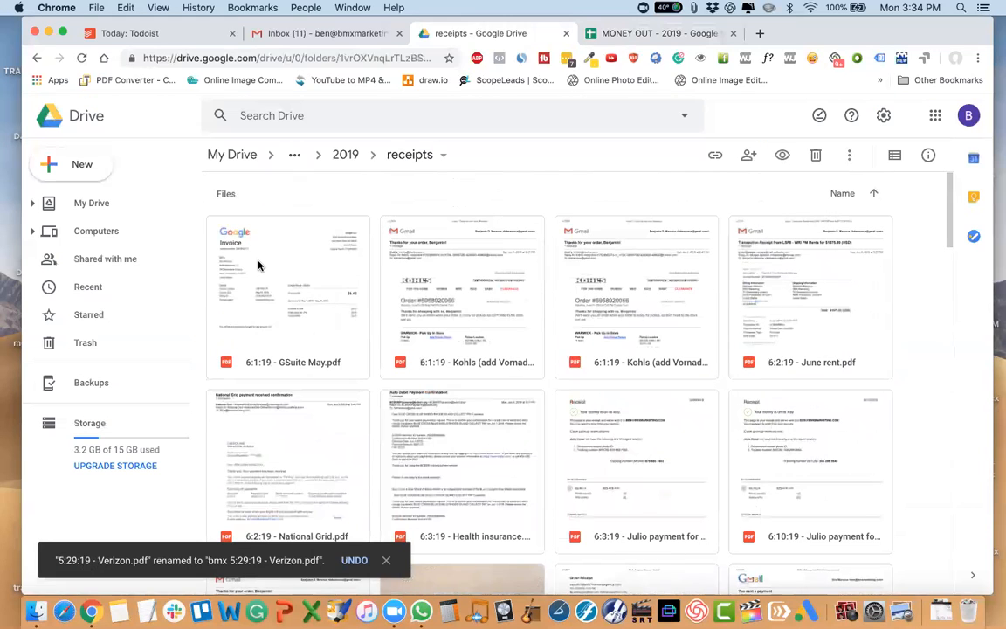
Rename the 6:1:19 GSuite May invoice to "bmx 6:1:19 - GSuite May.pdf".
{"action": "right_click", "coordinate": [260, 261]}
{"action": "left_click", "coordinate": [336, 410]}
{"action": "key", "text": "Home"}
{"action": "type", "text": "bmx"}
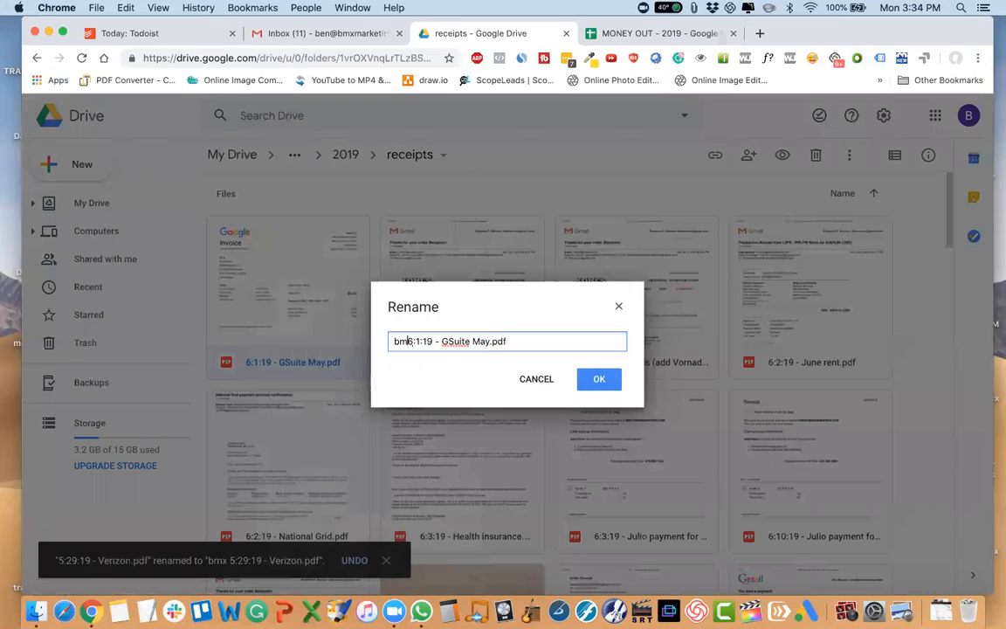
{"action": "key", "text": "Return"}
{"action": "scroll", "coordinate": [227, 280], "scroll_direction": "up", "scroll_amount": 10}
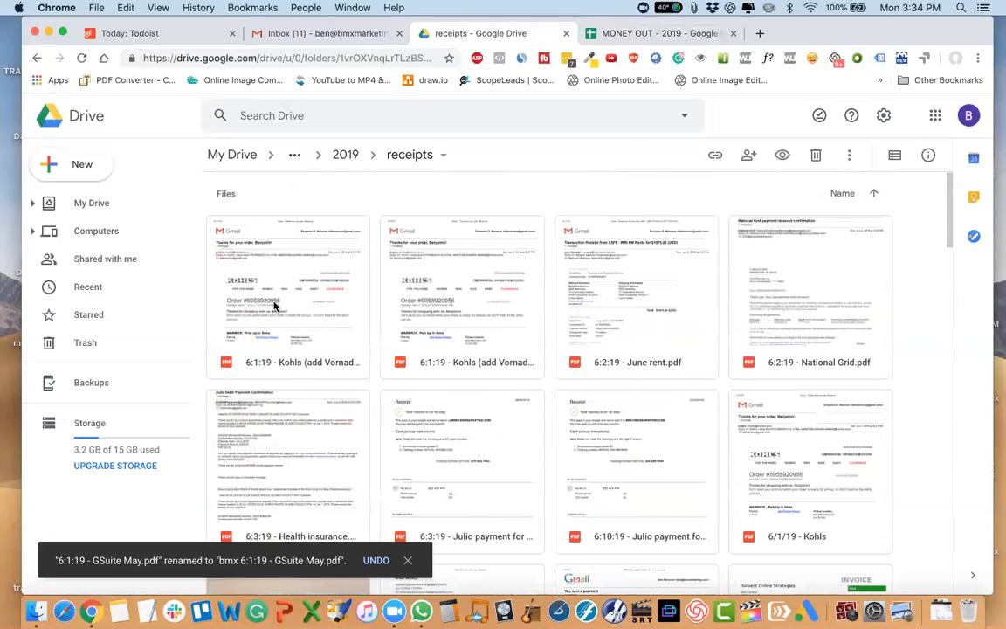
Rename the 6:1:19 Kohls receipt copy marked (1) to "N 6:1:19 - Kohls", dropping the Vornado fan note.
{"action": "right_click", "coordinate": [273, 304]}
{"action": "left_click", "coordinate": [328, 411]}
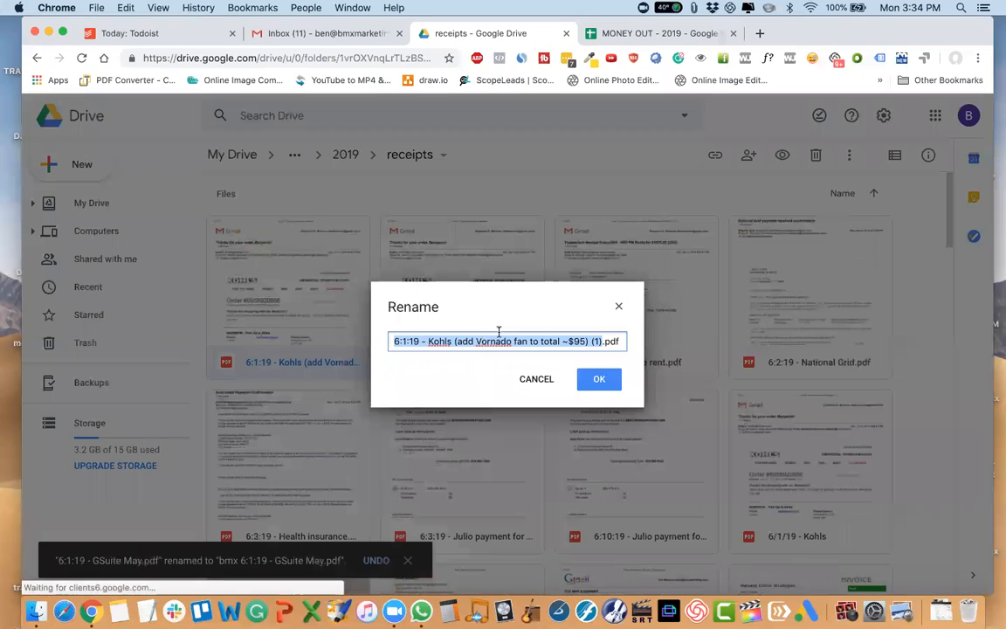
{"action": "left_click", "coordinate": [510, 341]}
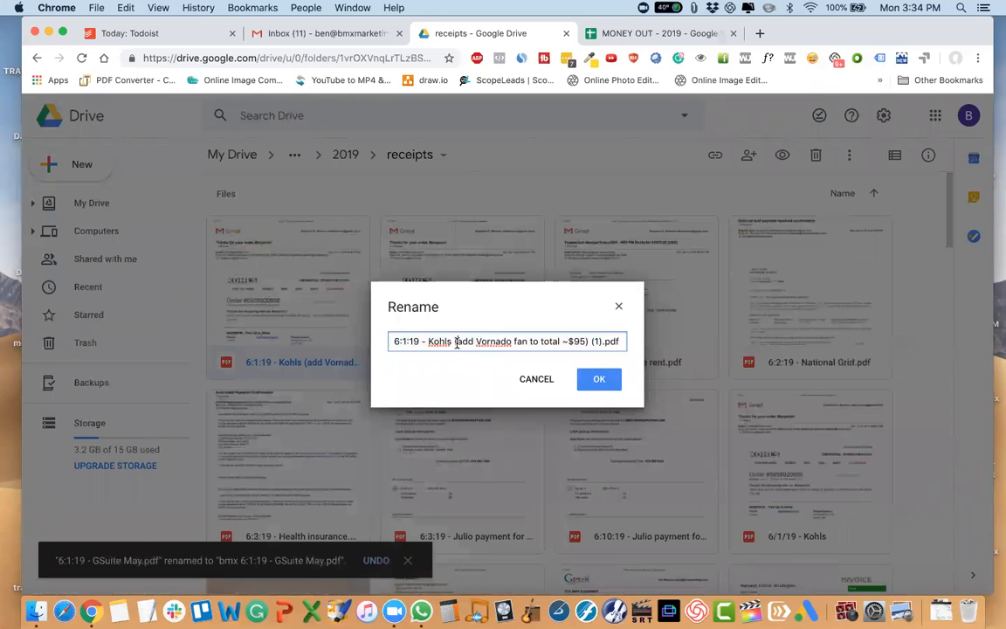
{"action": "left_click_drag", "start_coordinate": [533, 342], "coordinate": [691, 354]}
{"action": "key", "text": "BackSpace"}
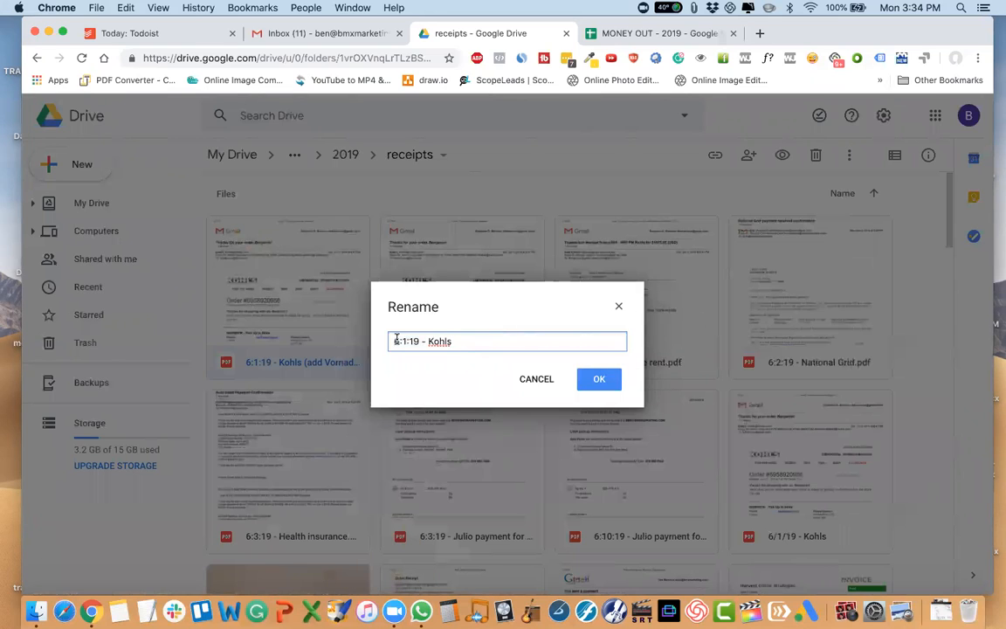
{"action": "key", "text": "Return"}
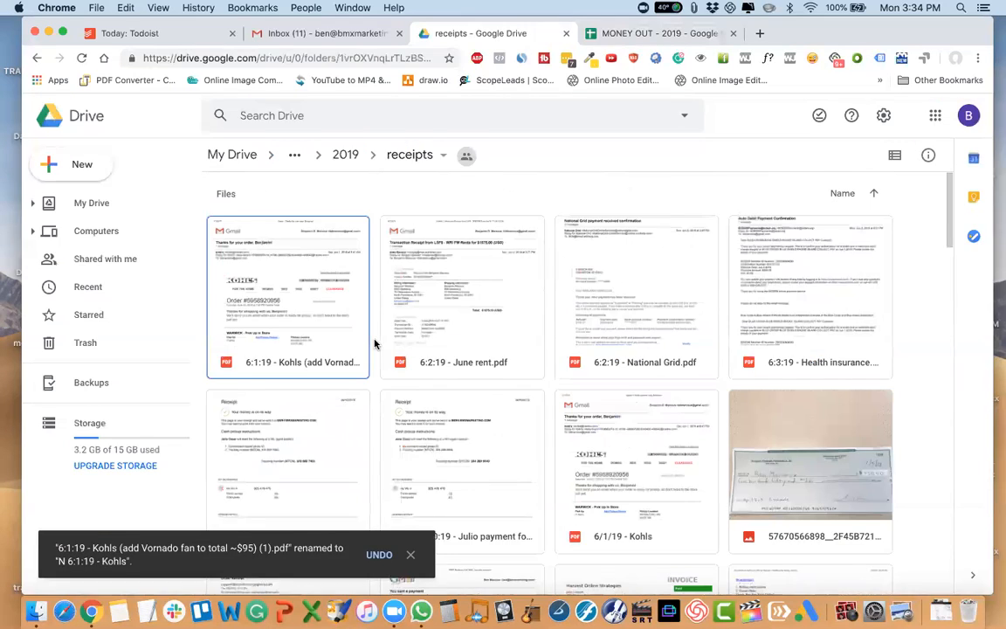
Remove the duplicate 6:1:19 Kohls receipt with the Vornado fan note from the receipts folder.
{"action": "right_click", "coordinate": [305, 339]}
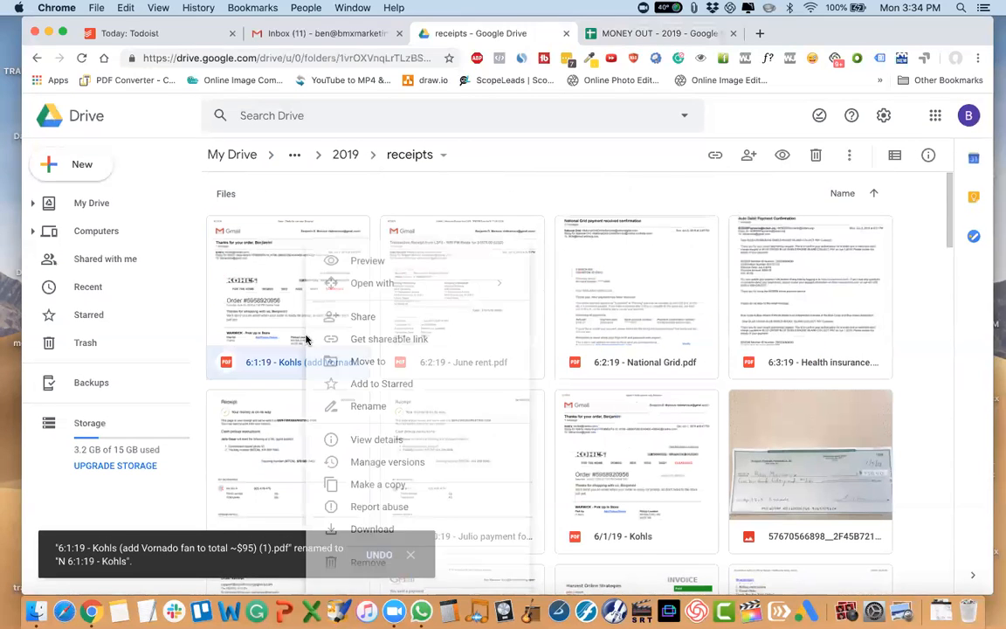
{"action": "left_click", "coordinate": [367, 413]}
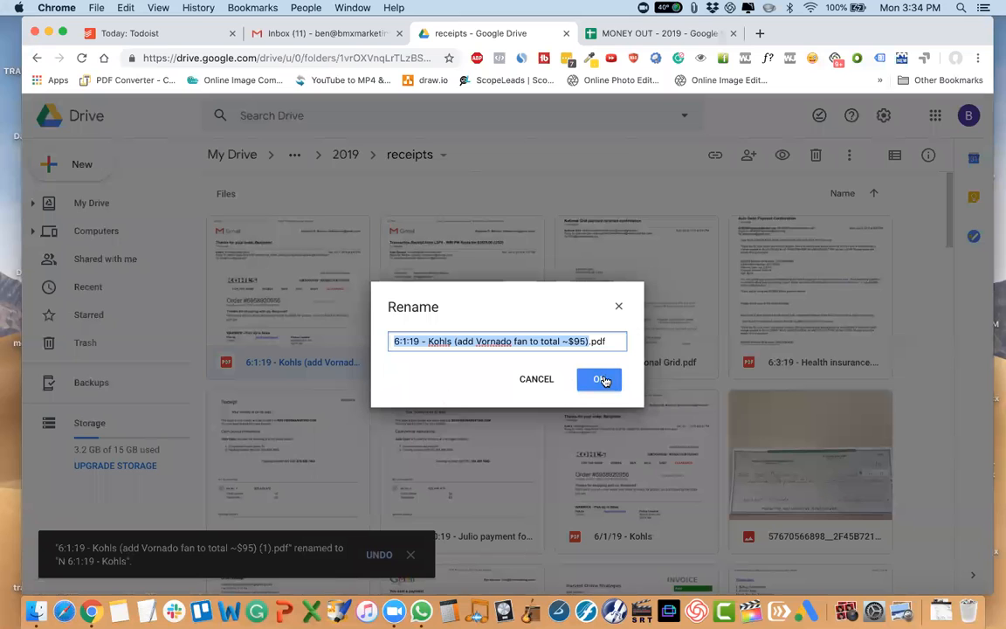
{"action": "left_click", "coordinate": [536, 379]}
{"action": "right_click", "coordinate": [268, 267]}
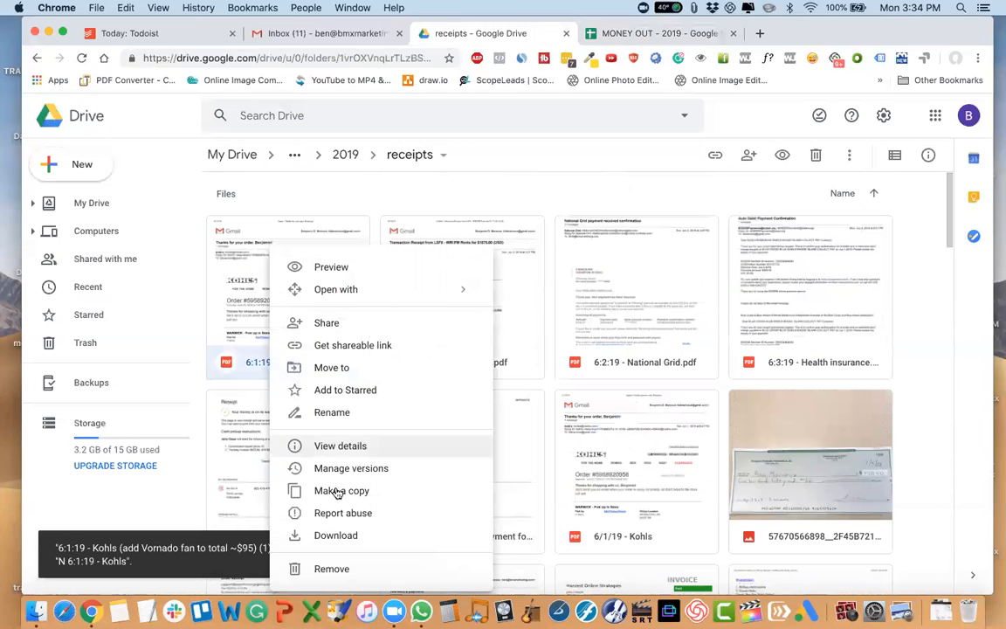
{"action": "left_click", "coordinate": [332, 568]}
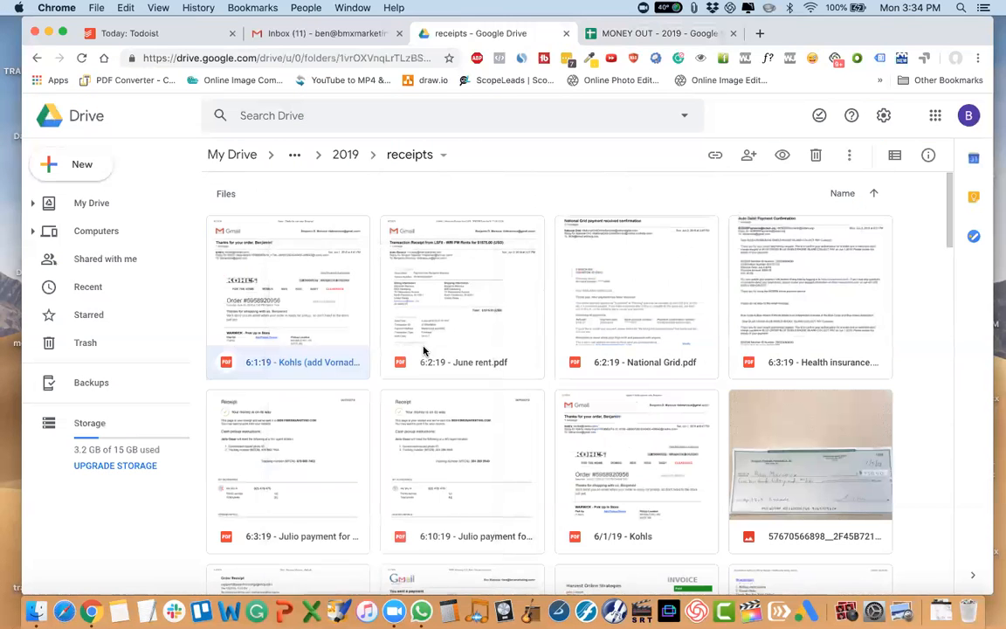
Rename the 6:2:19 June rent receipt to "D 6:2:19 - June rent.pdf".
{"action": "right_click", "coordinate": [356, 347]}
{"action": "left_click", "coordinate": [429, 414]}
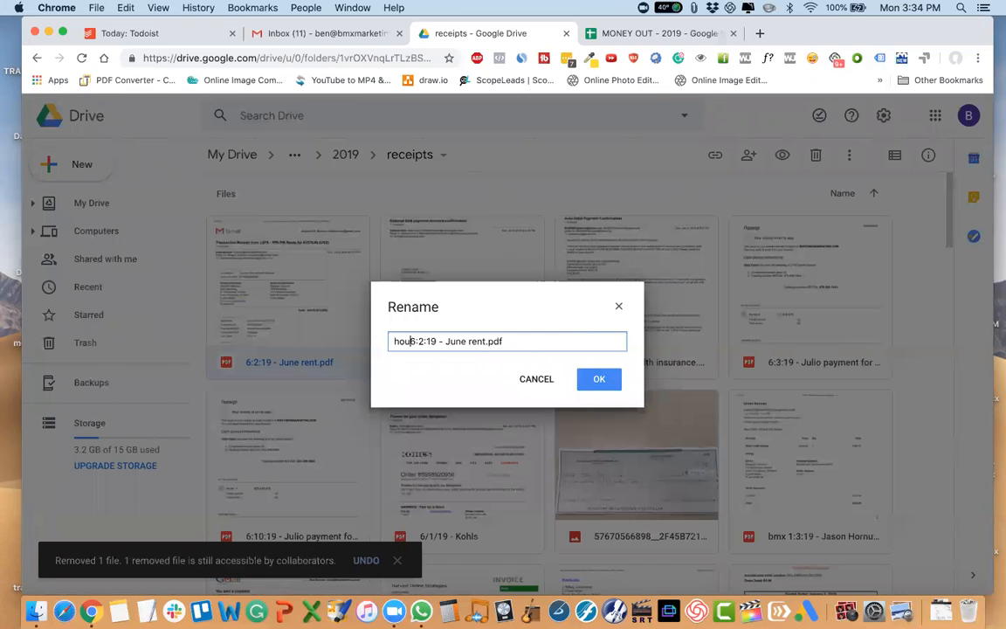
{"action": "key", "text": "Return"}
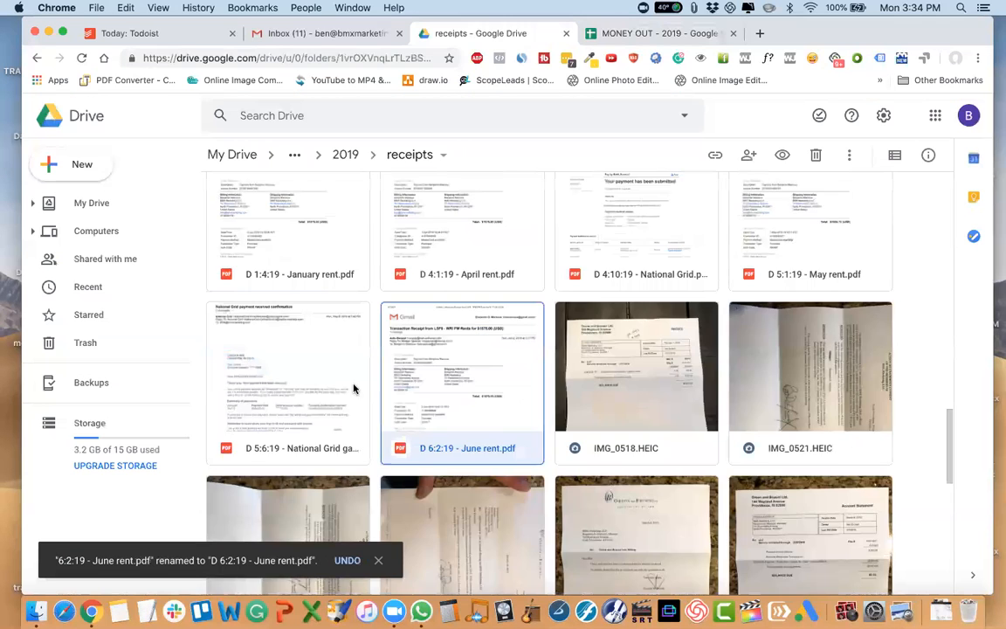
Rename the 6:2:19 National Grid receipt to "D 6:2:19 - National Grid.pdf".
{"action": "right_click", "coordinate": [320, 344]}
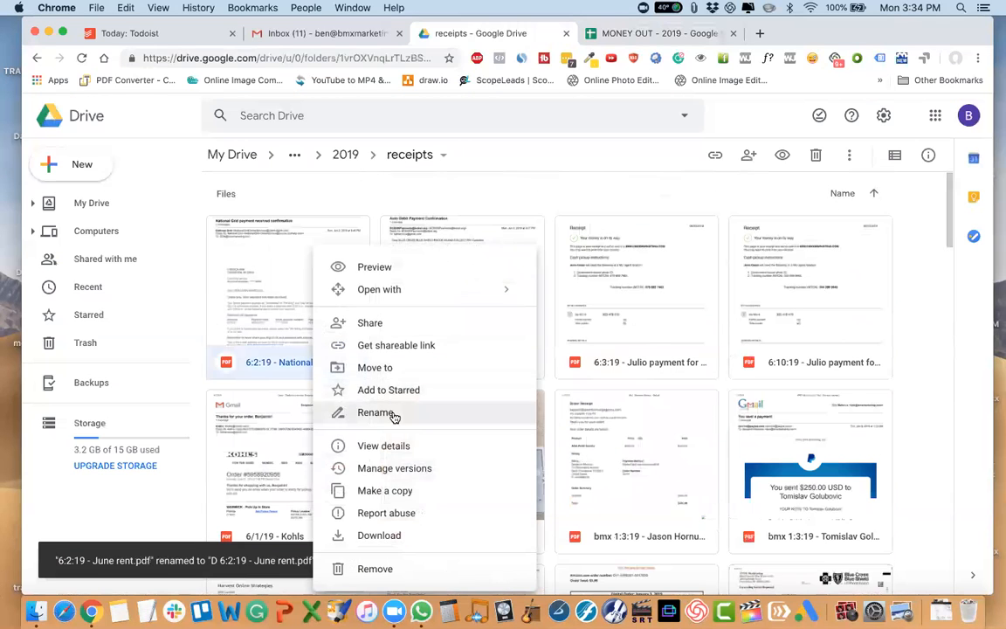
{"action": "left_click", "coordinate": [393, 417]}
{"action": "key", "text": "Left"}
{"action": "type", "text": "D"}
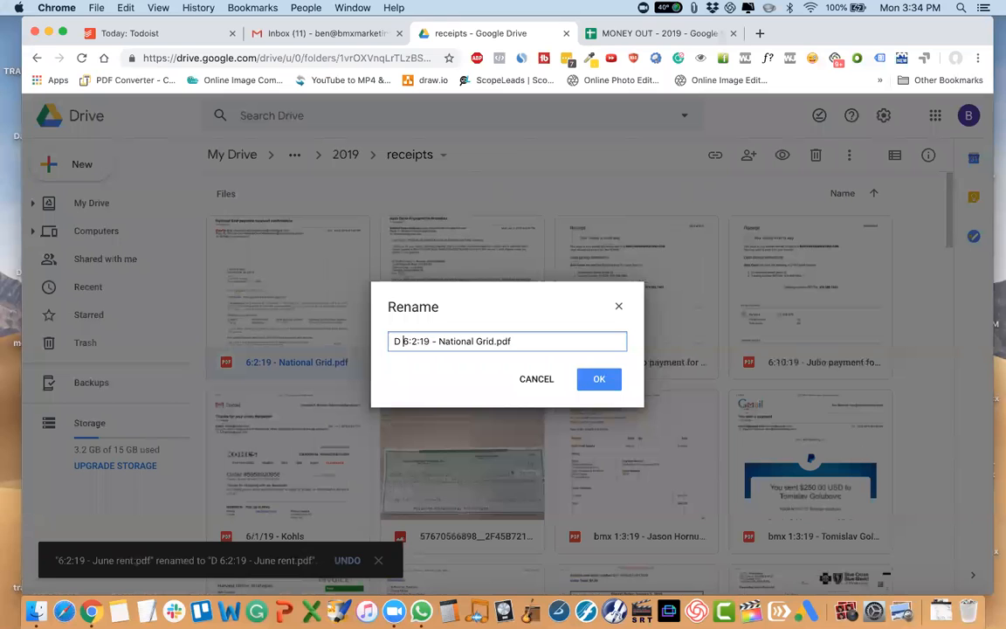
{"action": "key", "text": "Return"}
{"action": "scroll", "coordinate": [358, 349], "scroll_direction": "up", "scroll_amount": 5}
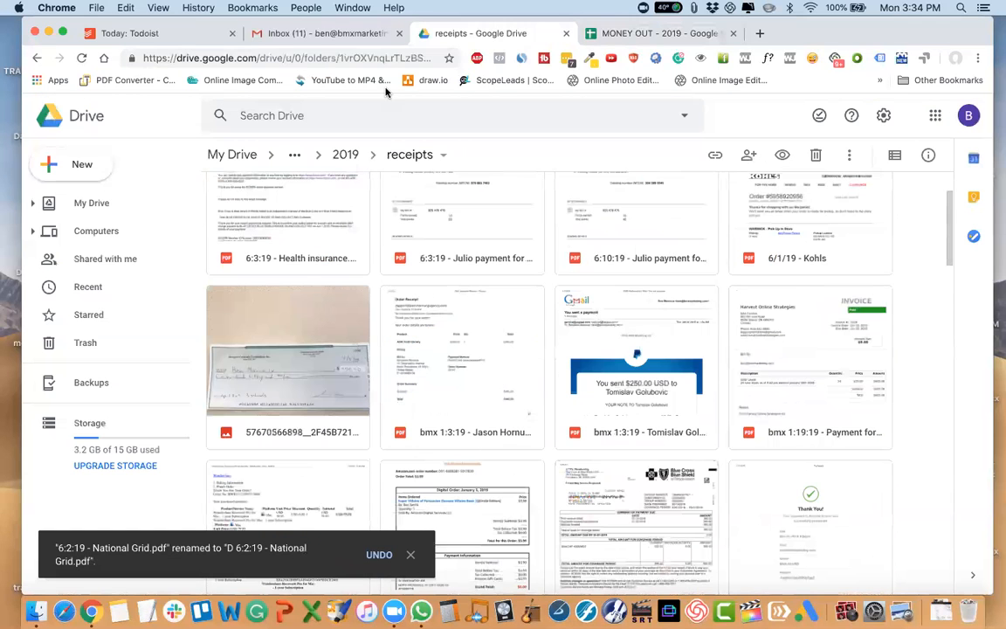
Rename the 6:3:19 health insurance receipt to "bmx 6:3:19 - Health insurance.pdf".
{"action": "scroll", "coordinate": [288, 358], "scroll_direction": "up", "scroll_amount": 2}
{"action": "right_click", "coordinate": [295, 285]}
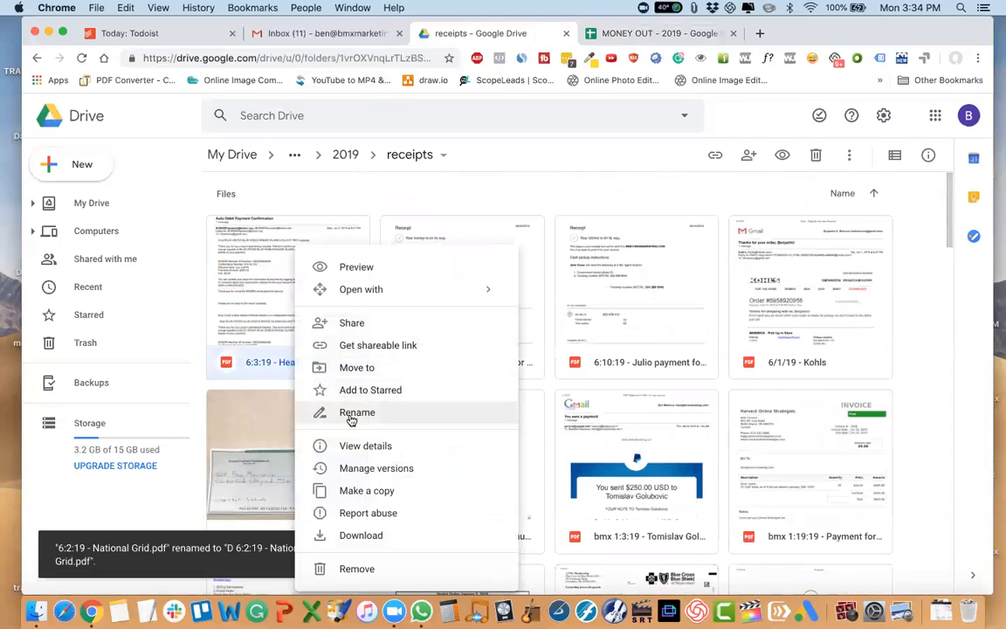
{"action": "left_click", "coordinate": [354, 412]}
{"action": "key", "text": "Left"}
{"action": "type", "text": "bmx"}
{"action": "key", "text": "Return"}
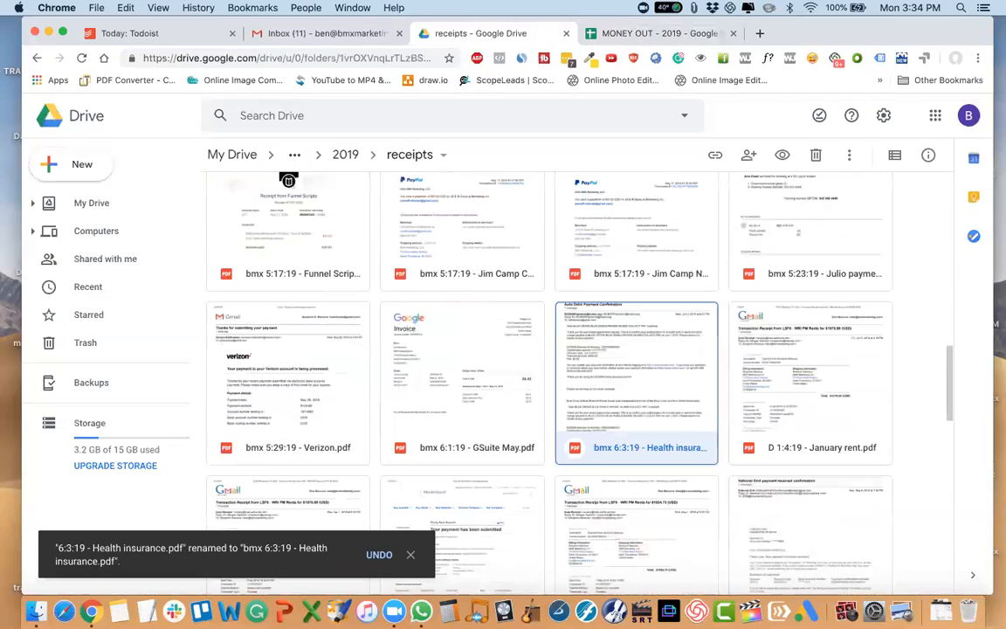
Add the prefix "bmx" before the date in the 6:3:19 payment receipt for the week of 5:20 - 5:26.
{"action": "scroll", "coordinate": [331, 376], "scroll_direction": "up", "scroll_amount": 5}
{"action": "right_click", "coordinate": [330, 370]}
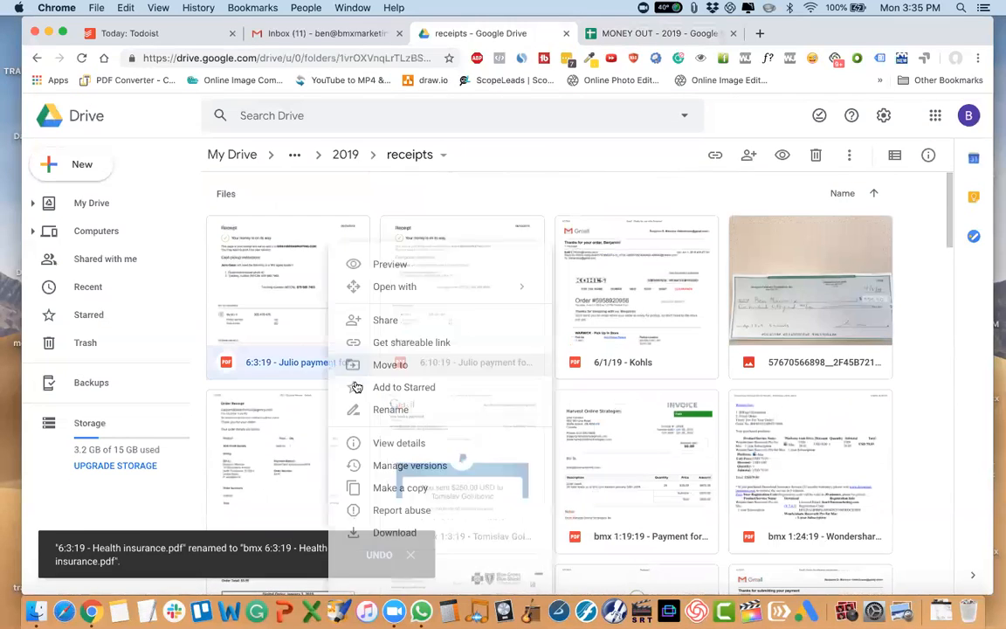
{"action": "left_click", "coordinate": [354, 411]}
{"action": "key", "text": "Left"}
{"action": "type", "text": "bmx"}
{"action": "key", "text": "Return"}
Add the prefix "bmx" before the date in the 6:10:19 payment receipt for the week of 6:3 - 6:9.
{"action": "left_click", "coordinate": [339, 288]}
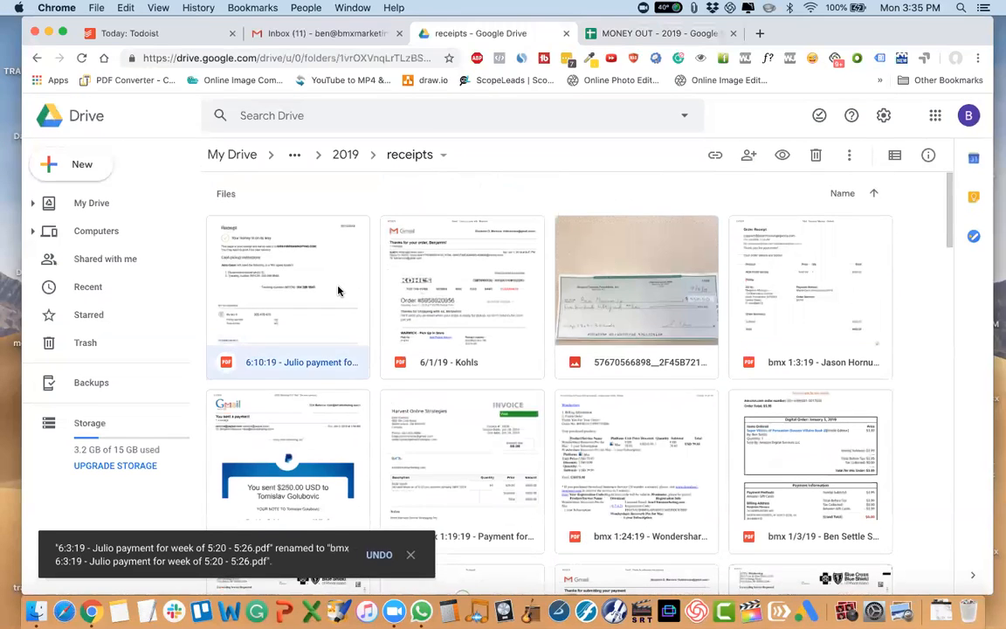
{"action": "right_click", "coordinate": [339, 288]}
{"action": "left_click", "coordinate": [410, 413]}
{"action": "key", "text": "Left"}
{"action": "type", "text": "bmx"}
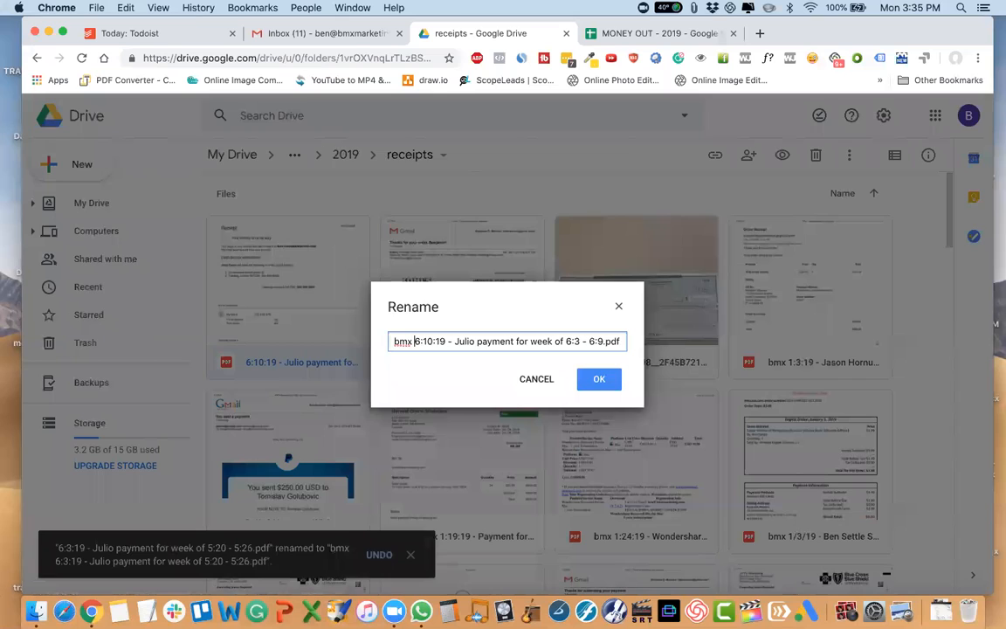
{"action": "key", "text": "Return"}
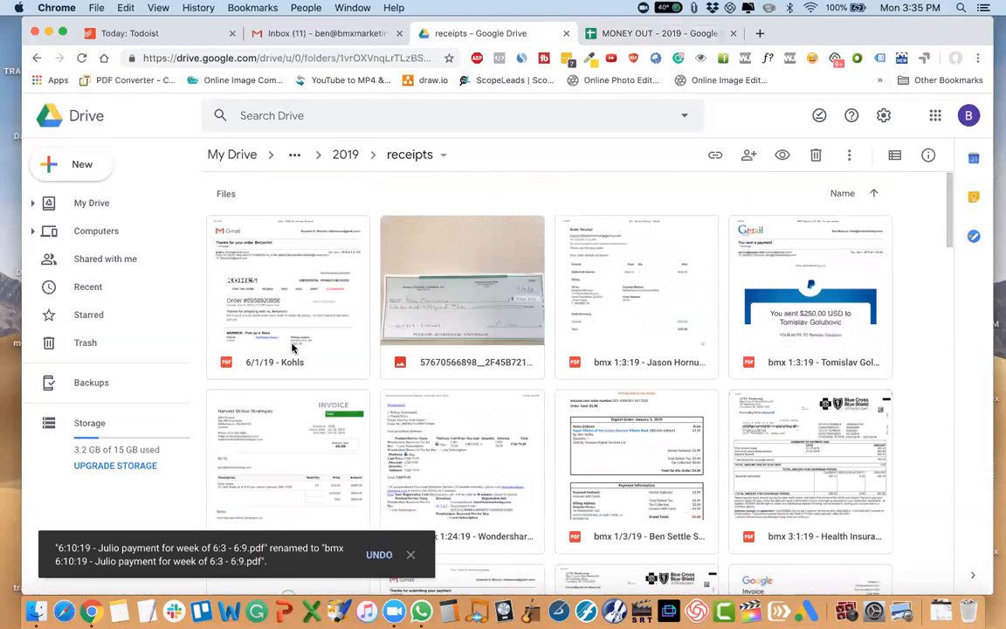
Rename the 6/1/19 Kohls receipt to "N 6/1/19 - Kohls".
{"action": "right_click", "coordinate": [294, 345]}
{"action": "left_click", "coordinate": [368, 409]}
{"action": "key", "text": "Left"}
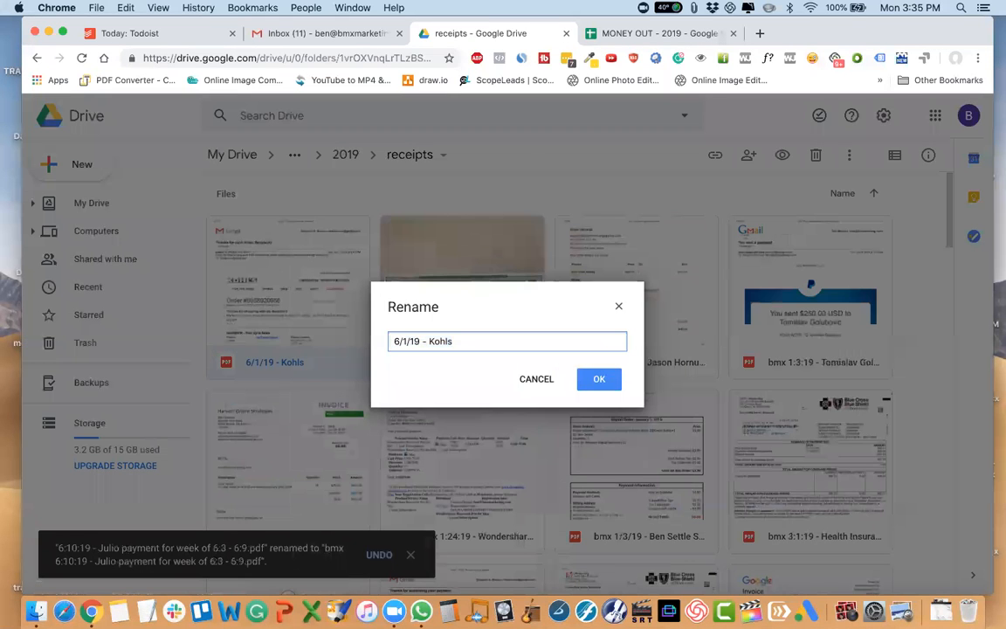
{"action": "type", "text": "N"}
{"action": "key", "text": "Return"}
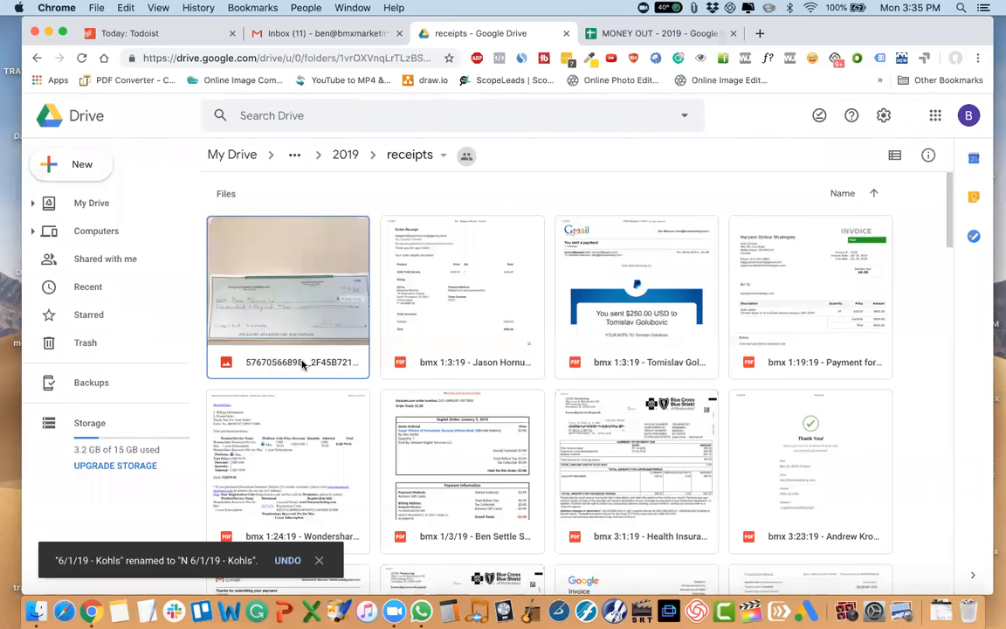
Move the check photo from the receipts folder up to the 2019 folder and confirm the move.
{"action": "left_click_drag", "start_coordinate": [270, 260], "coordinate": [344, 157]}
{"action": "left_click", "coordinate": [677, 384]}
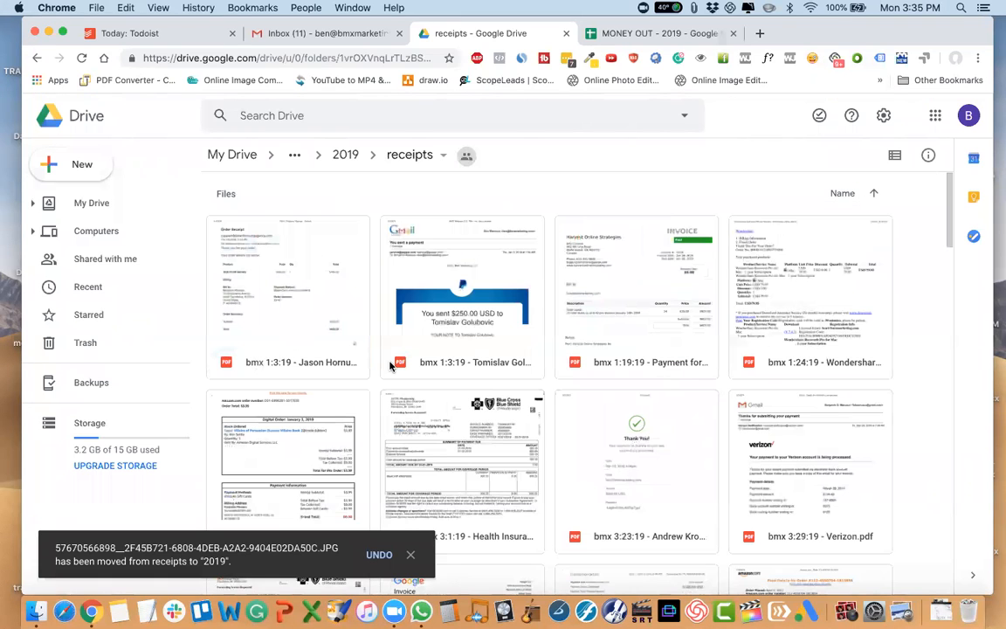
{"action": "scroll", "coordinate": [390, 365], "scroll_direction": "down", "scroll_amount": 15}
{"action": "scroll", "coordinate": [391, 366], "scroll_direction": "down", "scroll_amount": 15}
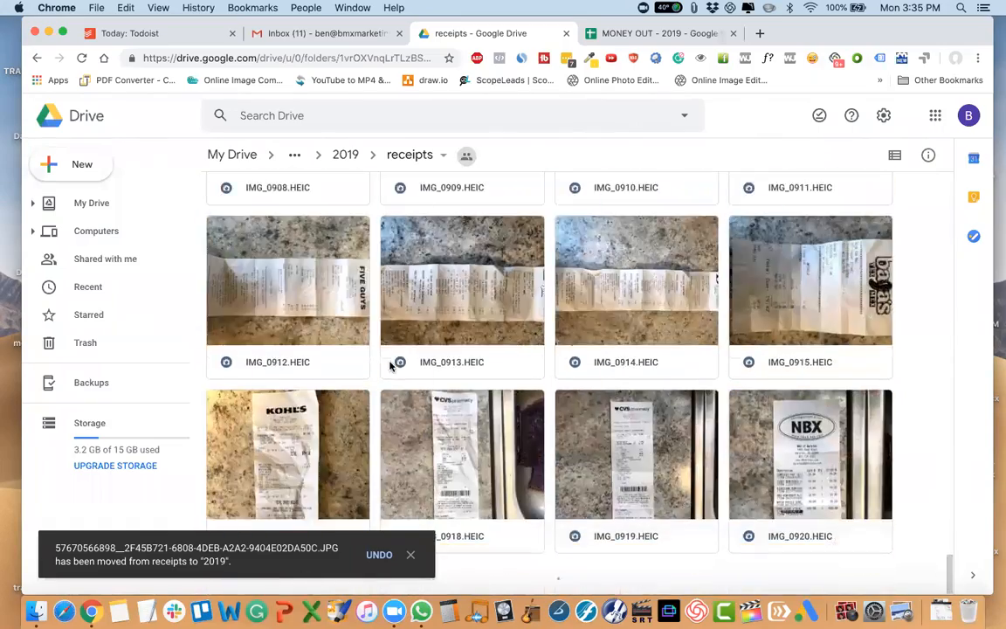
{"action": "scroll", "coordinate": [390, 366], "scroll_direction": "down", "scroll_amount": 5}
{"action": "scroll", "coordinate": [390, 366], "scroll_direction": "up", "scroll_amount": 20}
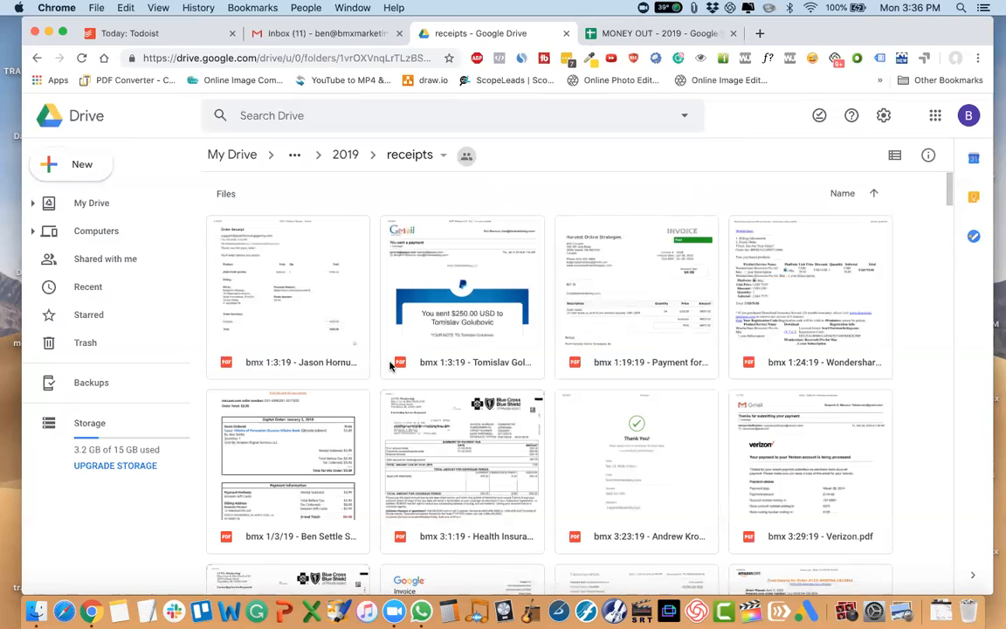
{"action": "left_click", "coordinate": [336, 345]}
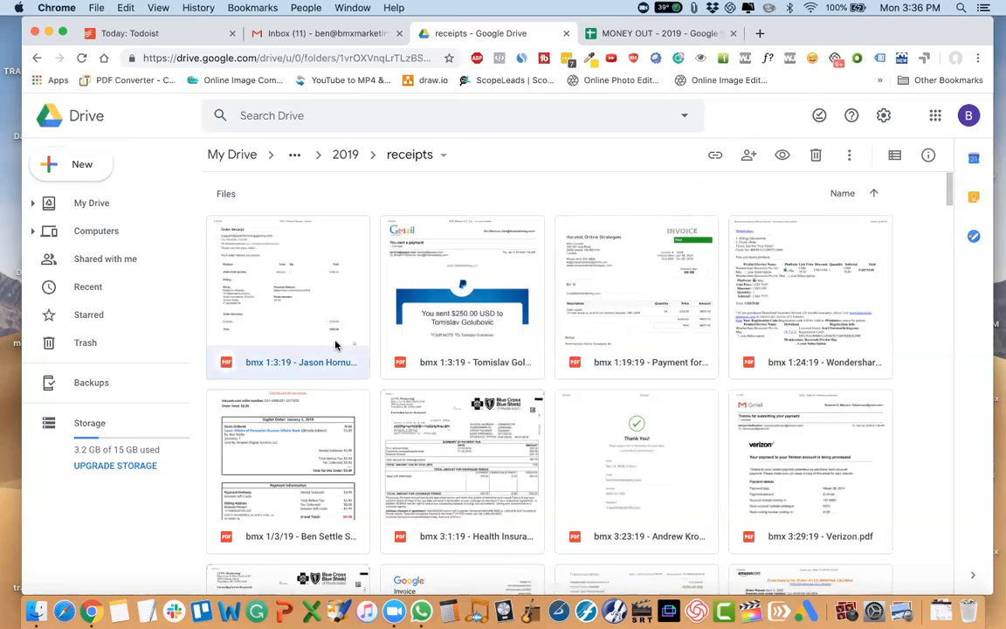